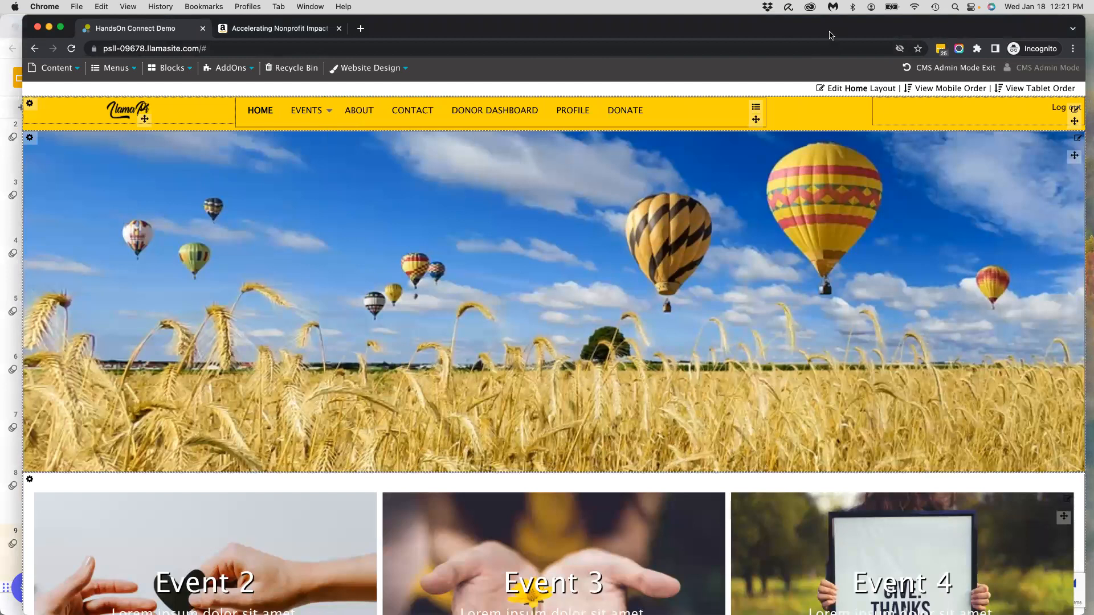
Step: Examine the Amazon book page's web address, highlighting the question mark that starts its query string
{"action": "left_click_drag", "start_coordinate": [699, 24], "coordinate": [691, 59]}
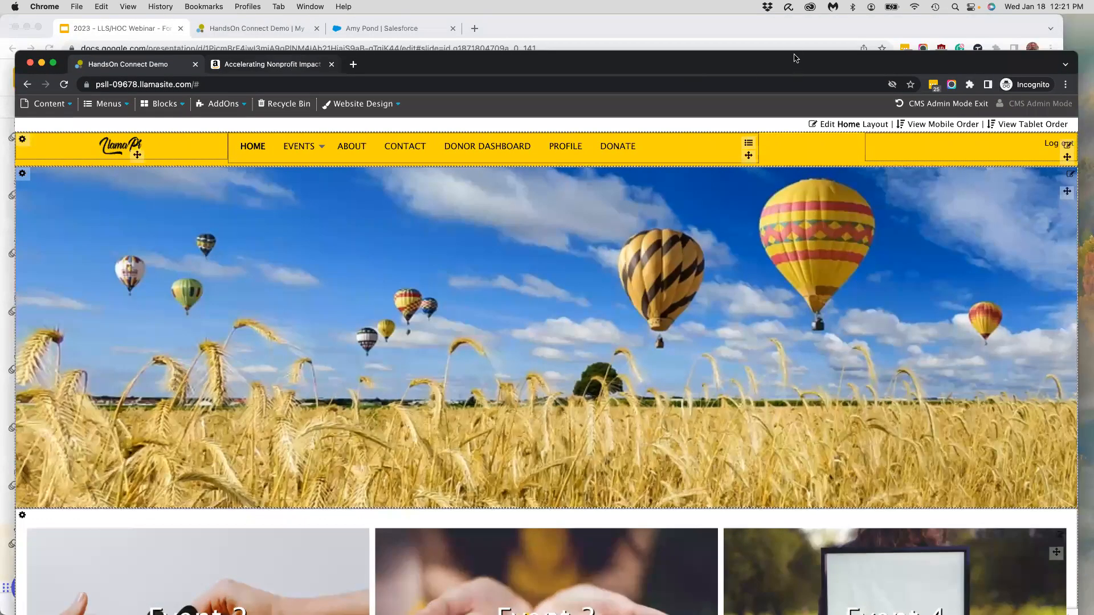
{"action": "key", "text": "ctrl+Tab"}
{"action": "left_click_drag", "start_coordinate": [795, 60], "coordinate": [793, 94]}
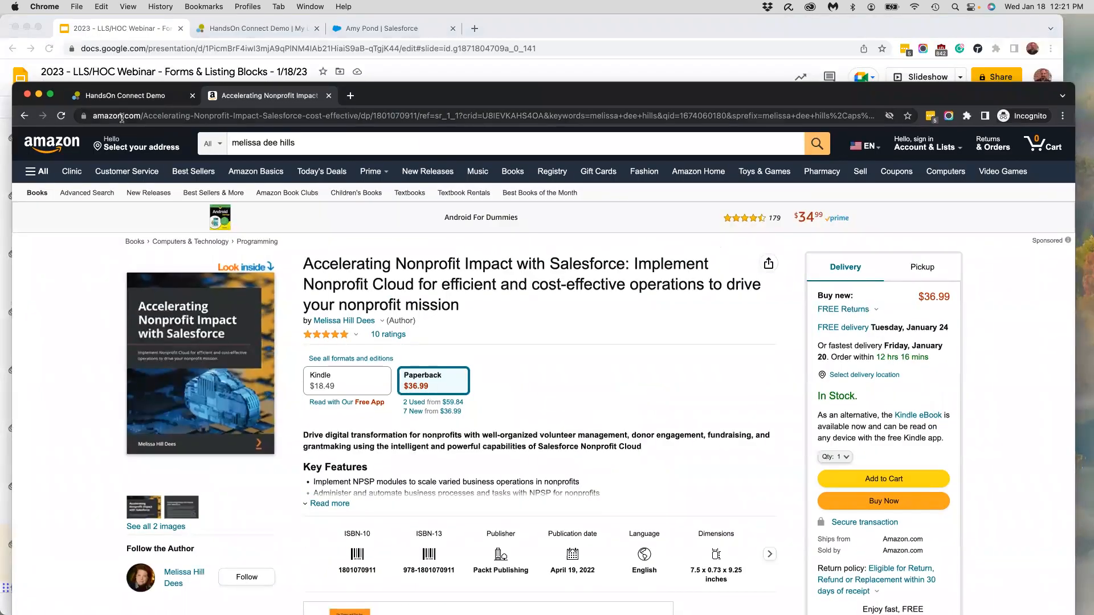
{"action": "left_click", "coordinate": [183, 116]}
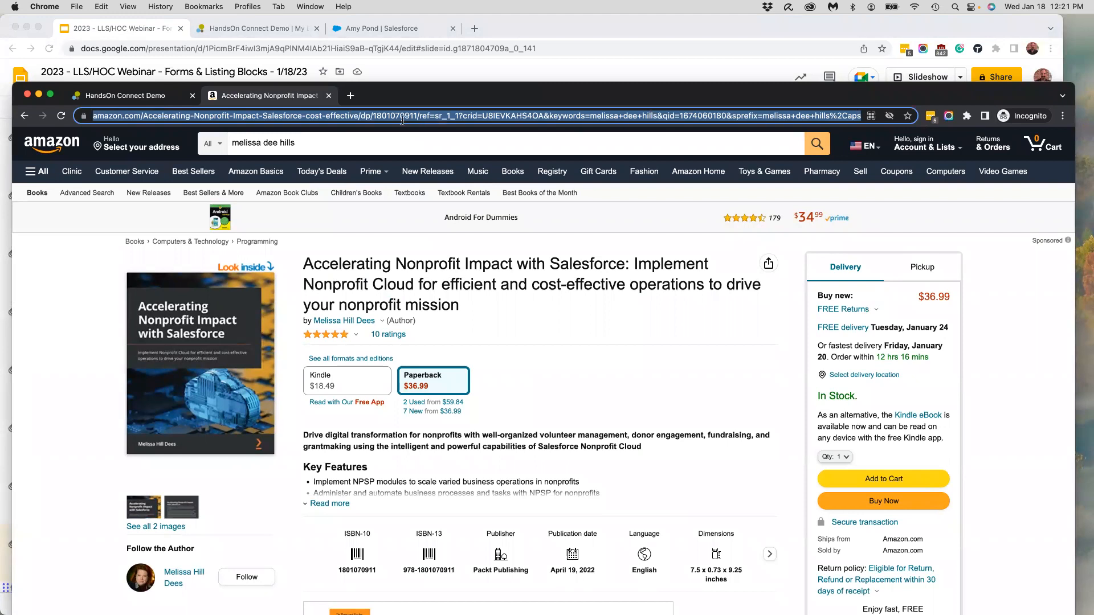
{"action": "mouse_move", "coordinate": [375, 116]}
{"action": "left_mouse_down"}
{"action": "mouse_move", "coordinate": [402, 119]}
{"action": "mouse_move", "coordinate": [387, 117]}
{"action": "left_mouse_up"}
{"action": "left_click", "coordinate": [463, 116]}
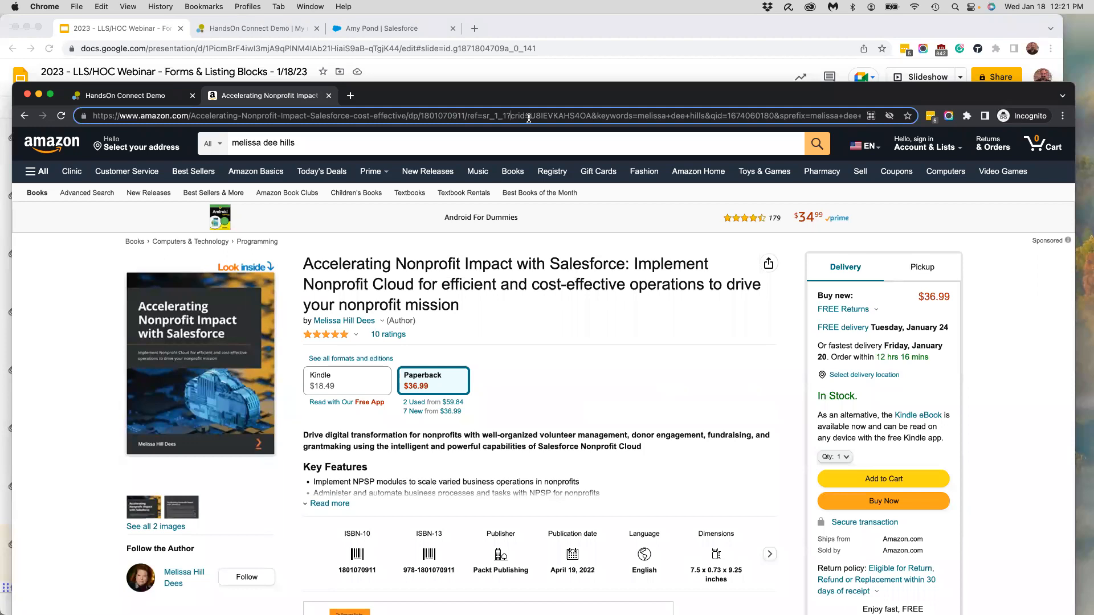
{"action": "key", "text": "shift+Right"}
Step: Switch to the donor's view of My Donations Dashboard v2 and review its metrics, My Donations table and My Donations By Year chart
{"action": "left_click", "coordinate": [280, 28]}
{"action": "left_click", "coordinate": [279, 25]}
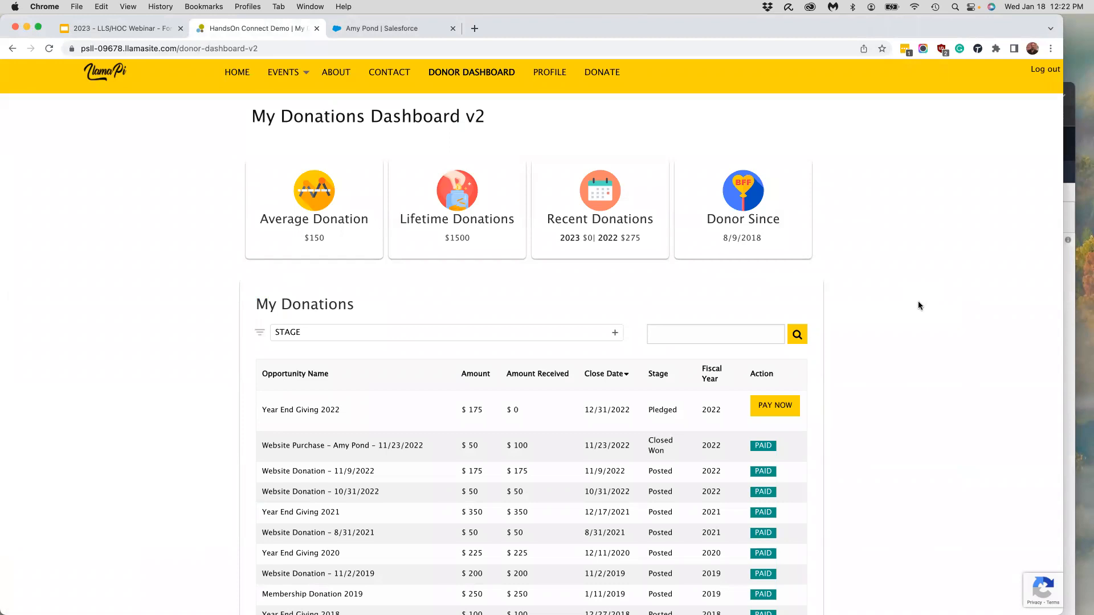
{"action": "scroll", "coordinate": [906, 336], "scroll_direction": "down", "scroll_amount": 4}
{"action": "scroll", "coordinate": [904, 337], "scroll_direction": "up", "scroll_amount": 4}
{"action": "scroll", "coordinate": [858, 364], "scroll_direction": "down", "scroll_amount": 2}
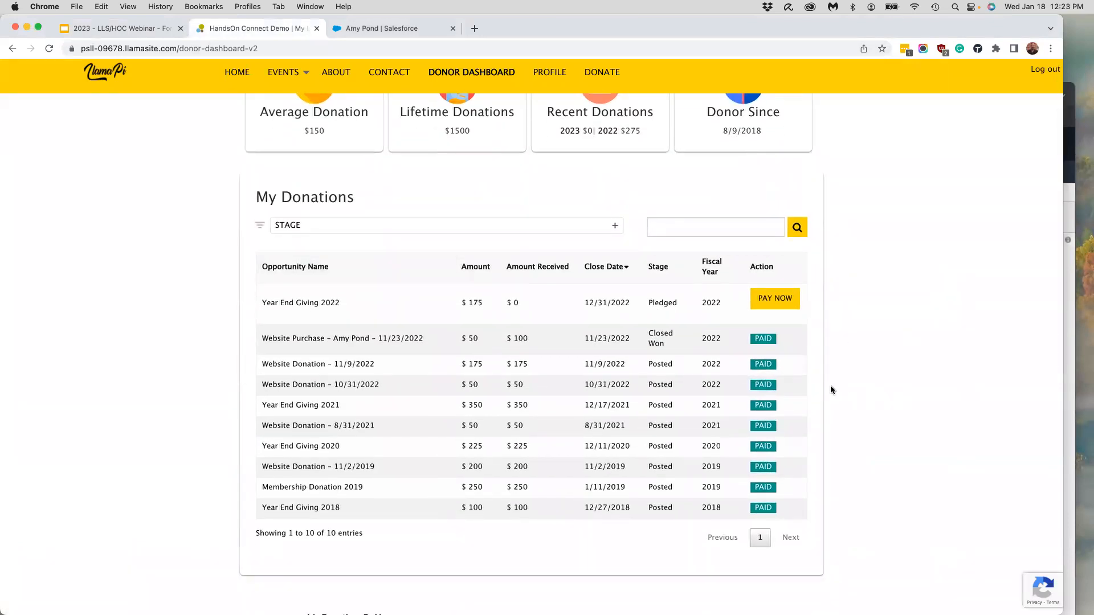
{"action": "scroll", "coordinate": [897, 383], "scroll_direction": "down", "scroll_amount": 5}
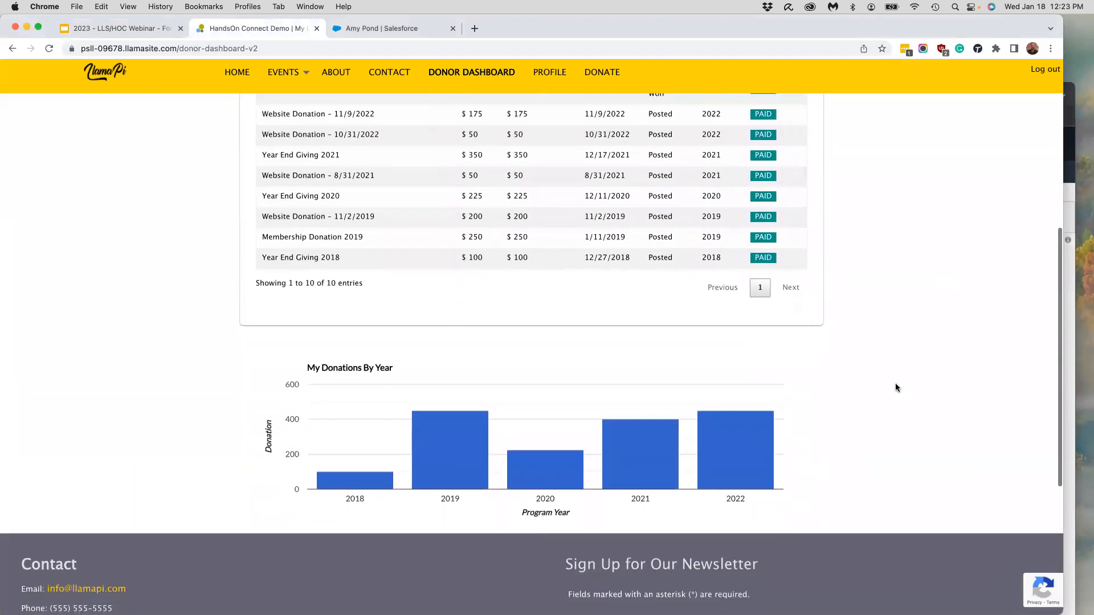
{"action": "mouse_move", "coordinate": [456, 437]}
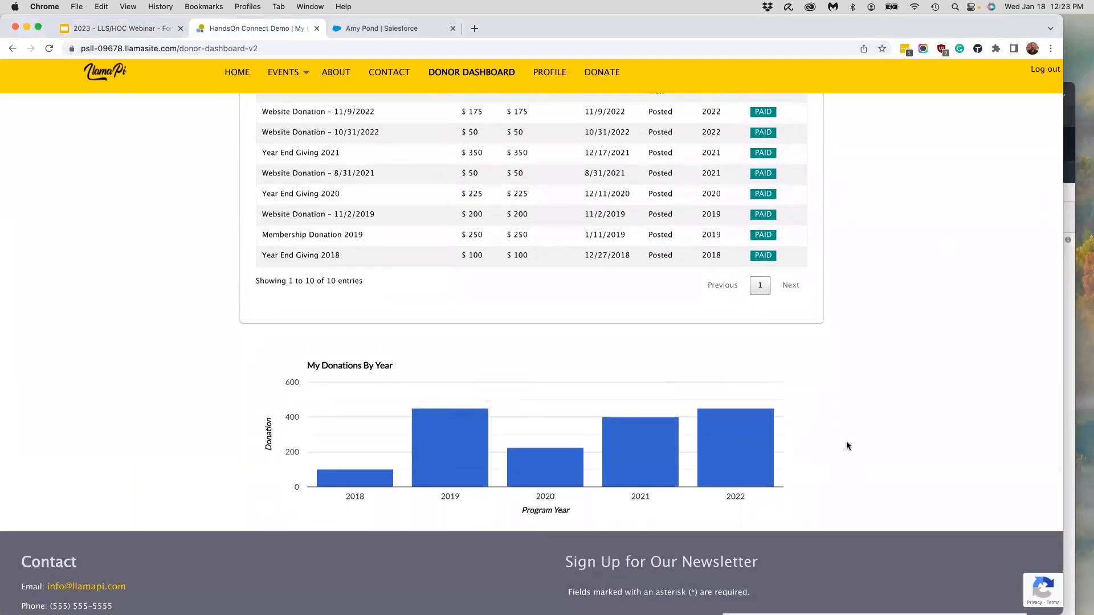
{"action": "scroll", "coordinate": [848, 444], "scroll_direction": "up", "scroll_amount": 5}
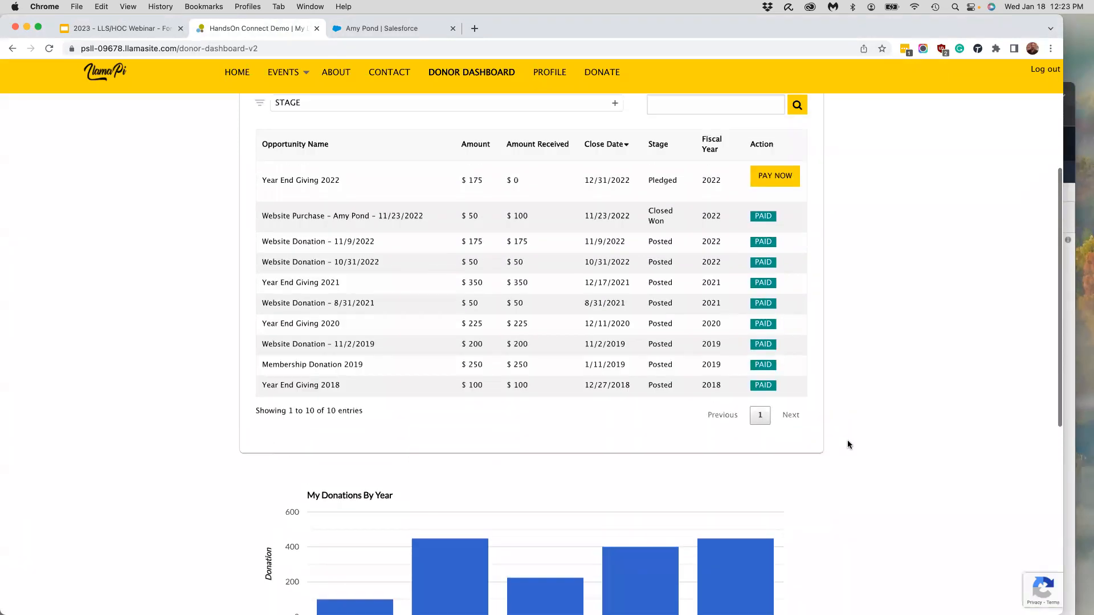
{"action": "scroll", "coordinate": [580, 302], "scroll_direction": "up", "scroll_amount": 3}
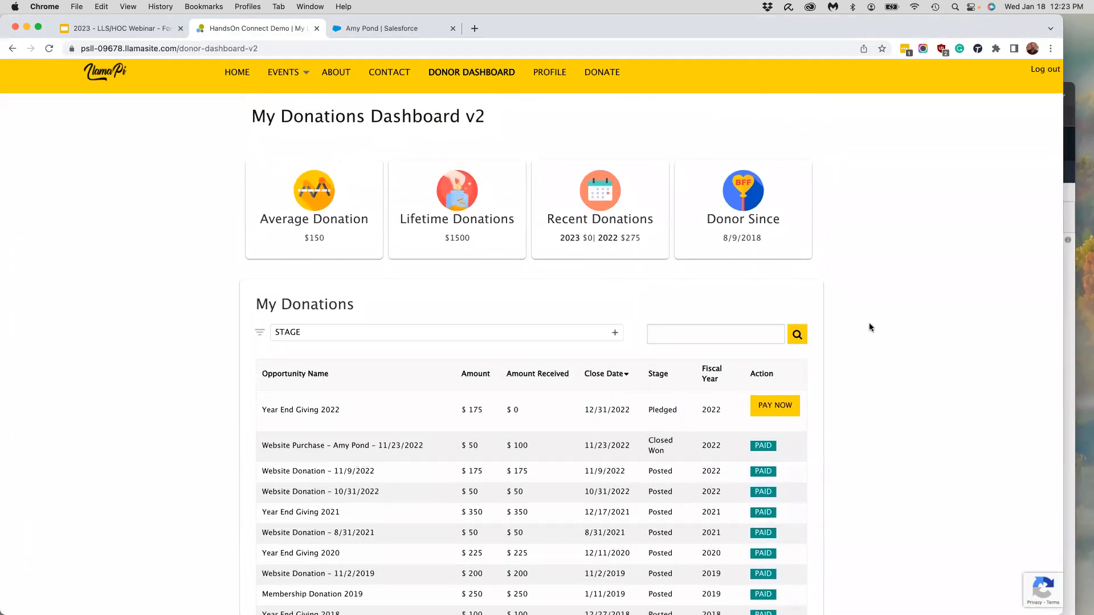
Step: Return to the incognito window's HandsOn Connect Demo site and open the Donor Dashboard page in CMS admin mode
{"action": "left_click", "coordinate": [1070, 112]}
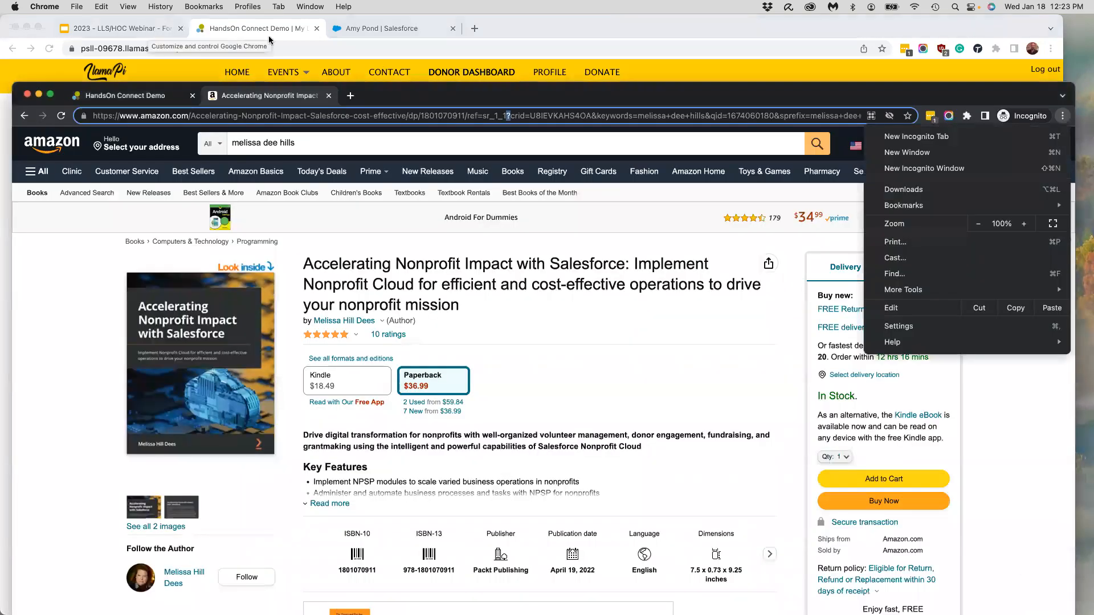
{"action": "left_click", "coordinate": [164, 98]}
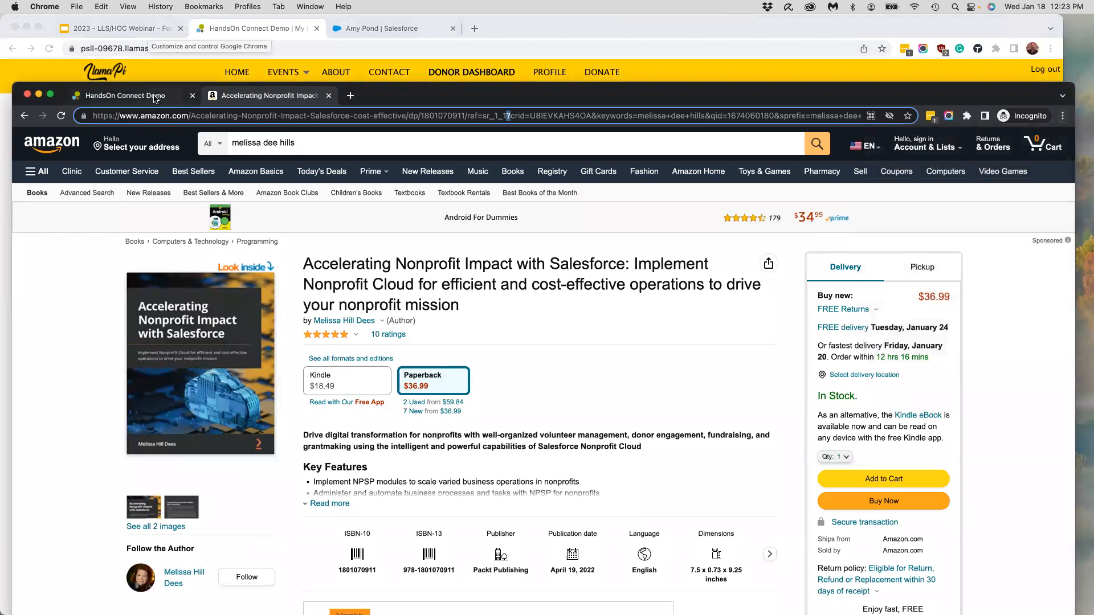
{"action": "left_click", "coordinate": [191, 95]}
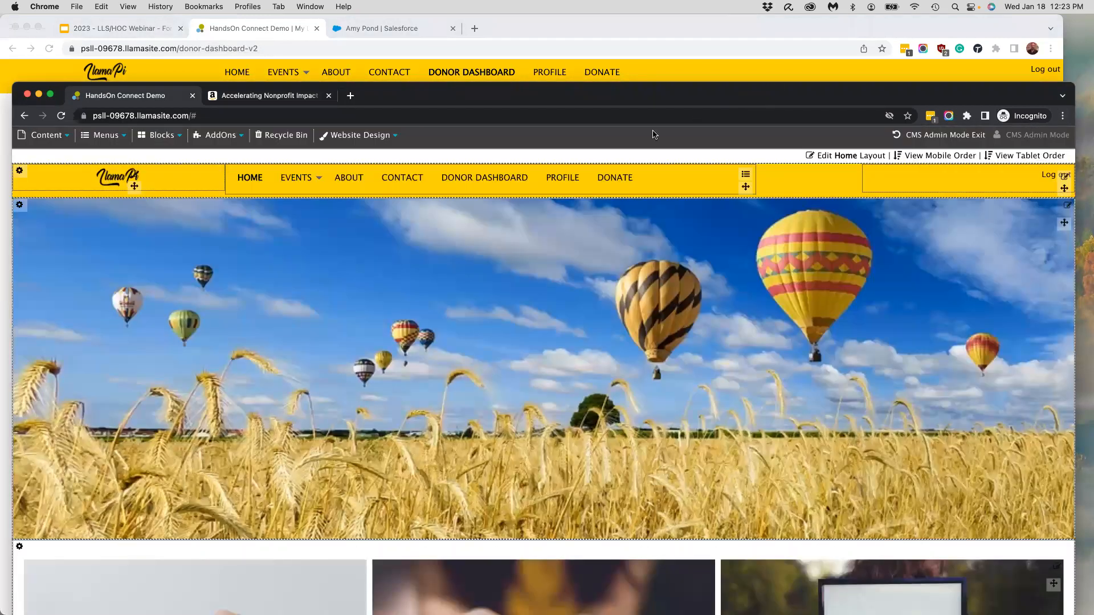
{"action": "left_click", "coordinate": [498, 183]}
{"action": "left_click_drag", "start_coordinate": [971, 102], "coordinate": [971, 101]}
{"action": "left_click_drag", "start_coordinate": [963, 49], "coordinate": [964, 41]}
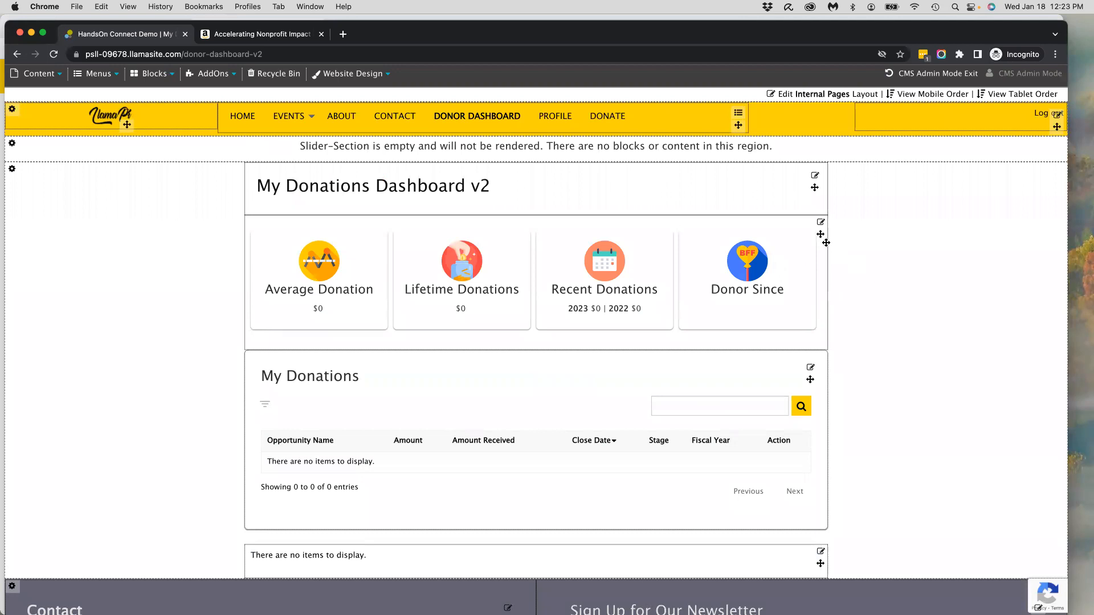
Step: Open the settings of the donor metrics listing block and review its Salesforce object, view and display format
{"action": "left_click", "coordinate": [820, 222]}
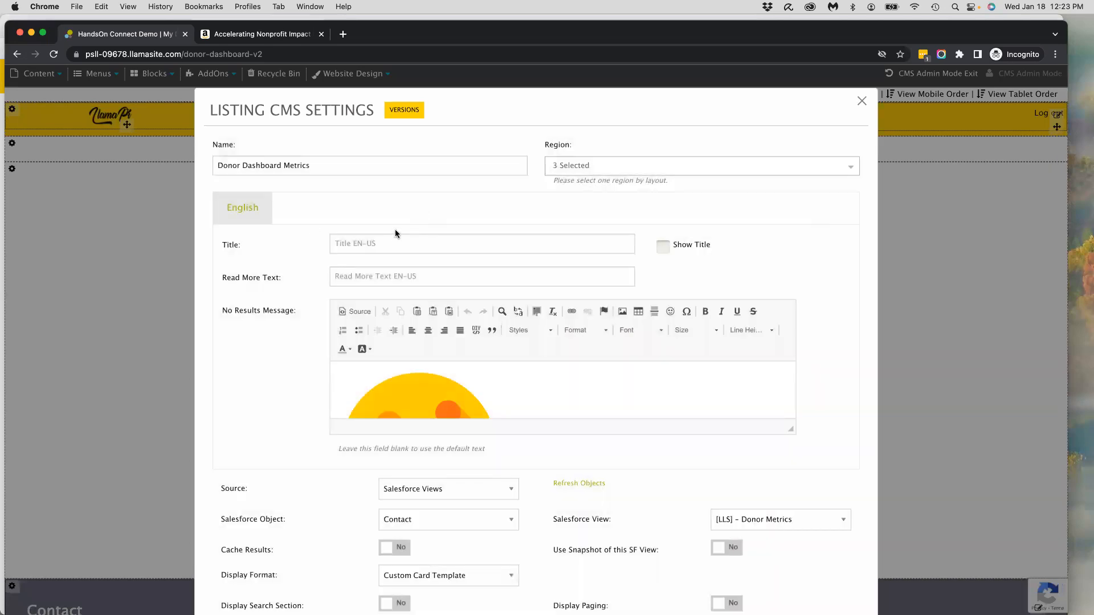
{"action": "scroll", "coordinate": [396, 232], "scroll_direction": "down", "scroll_amount": 7}
{"action": "scroll", "coordinate": [395, 232], "scroll_direction": "up", "scroll_amount": 1}
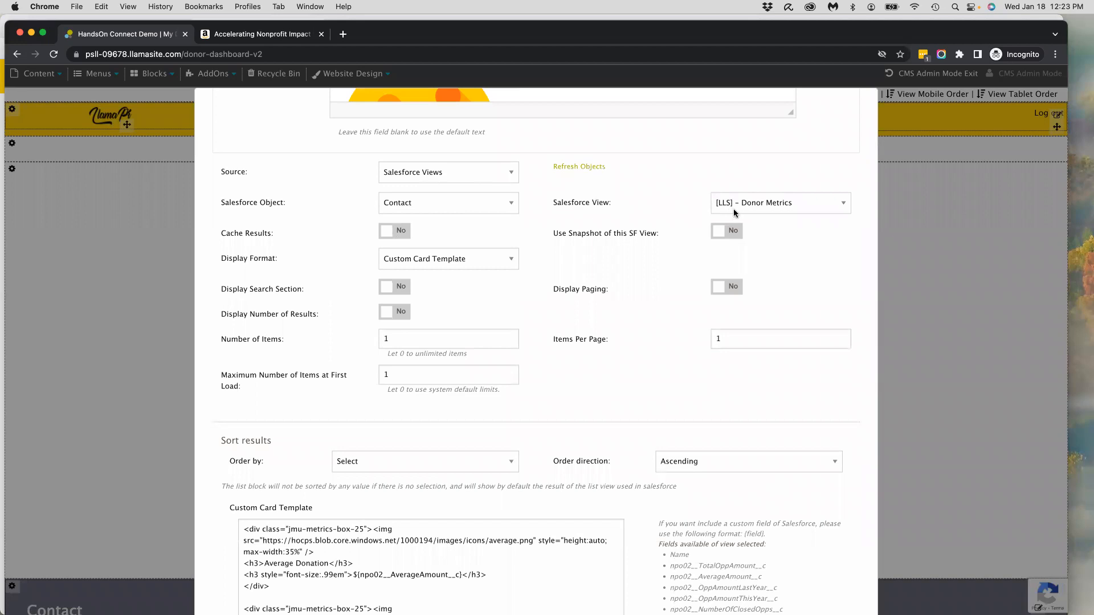
{"action": "scroll", "coordinate": [669, 284], "scroll_direction": "down", "scroll_amount": 3}
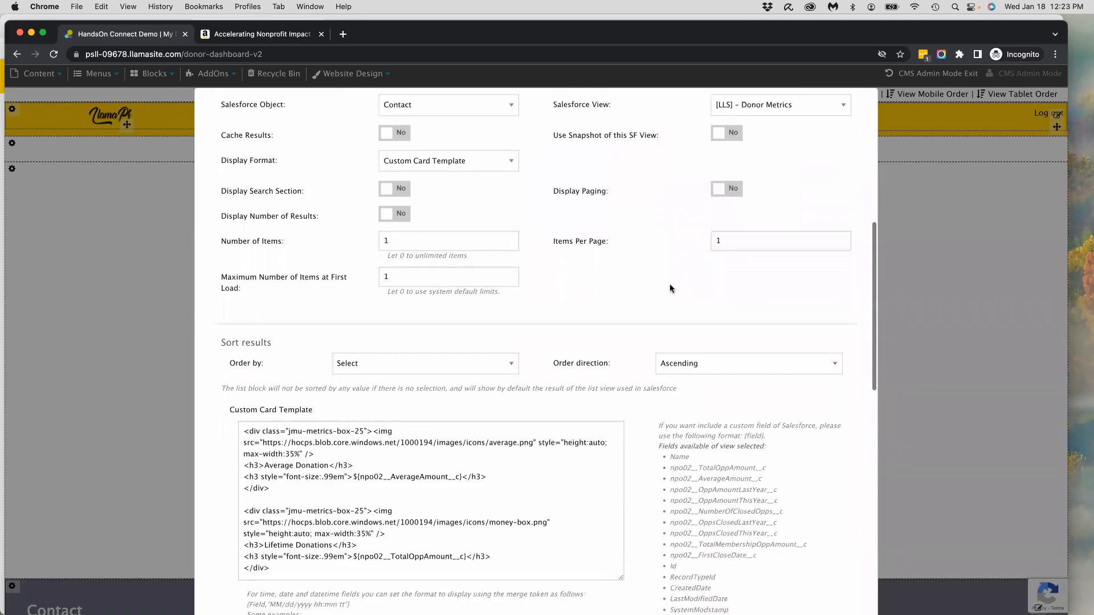
{"action": "scroll", "coordinate": [671, 285], "scroll_direction": "down", "scroll_amount": 2}
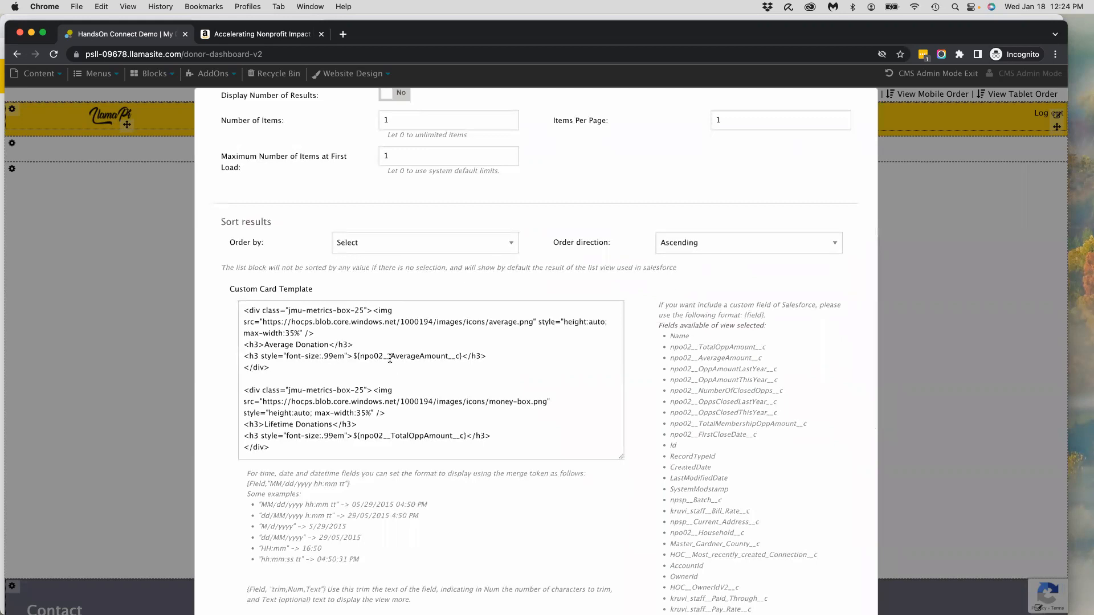
Step: Examine the metrics block's custom card template and available view fields, and close its settings, discarding any changes
{"action": "scroll", "coordinate": [389, 357], "scroll_direction": "down", "scroll_amount": 3}
{"action": "scroll", "coordinate": [389, 357], "scroll_direction": "up", "scroll_amount": 4}
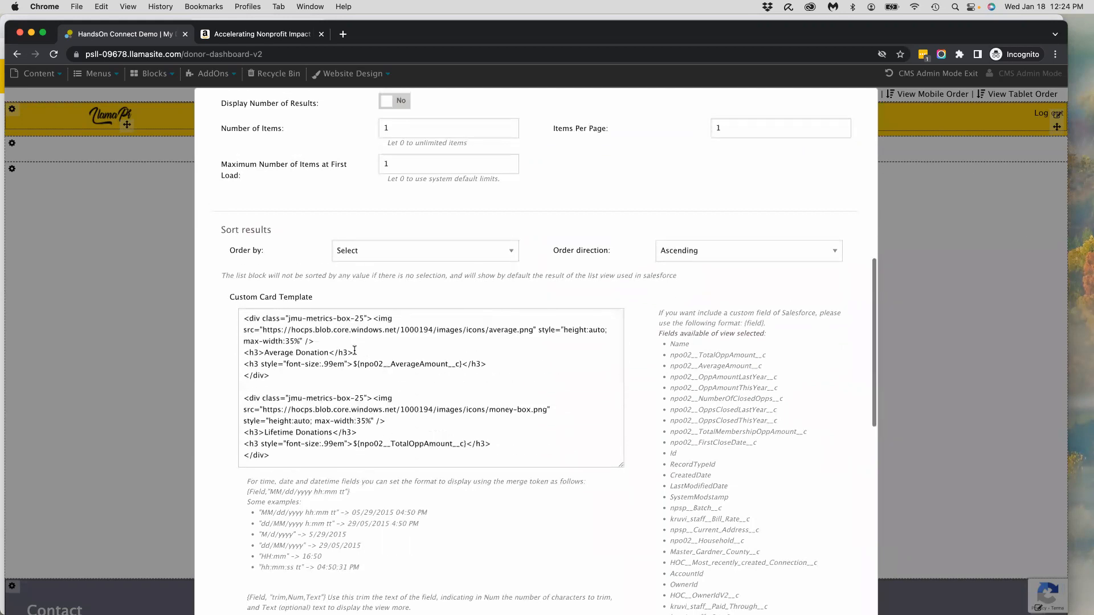
{"action": "left_click_drag", "start_coordinate": [244, 319], "coordinate": [267, 319]}
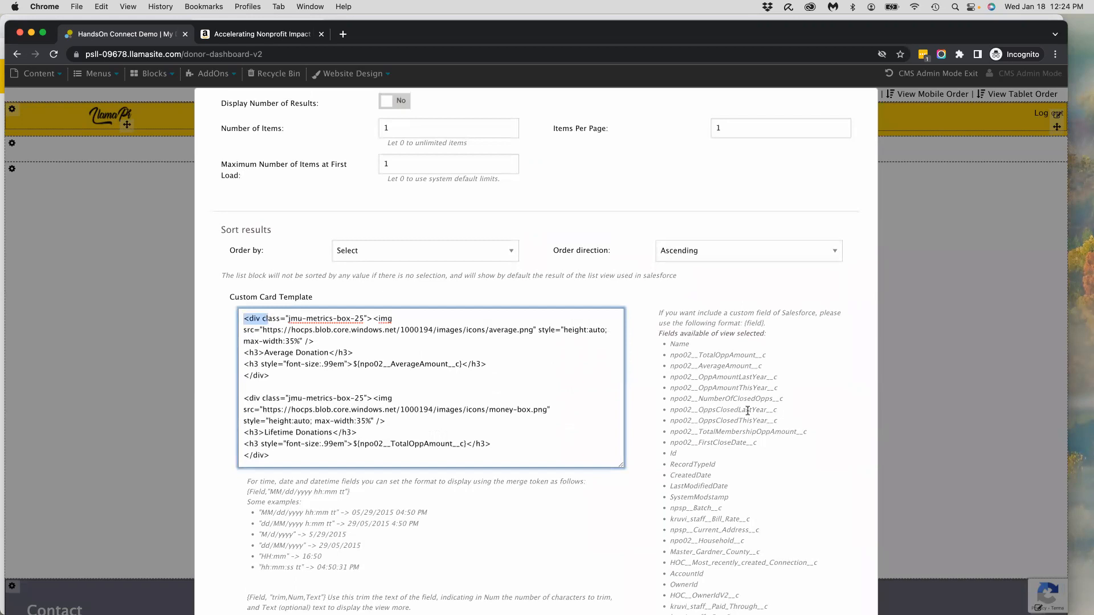
{"action": "left_click", "coordinate": [789, 404]}
{"action": "left_click_drag", "start_coordinate": [742, 392], "coordinate": [682, 388]}
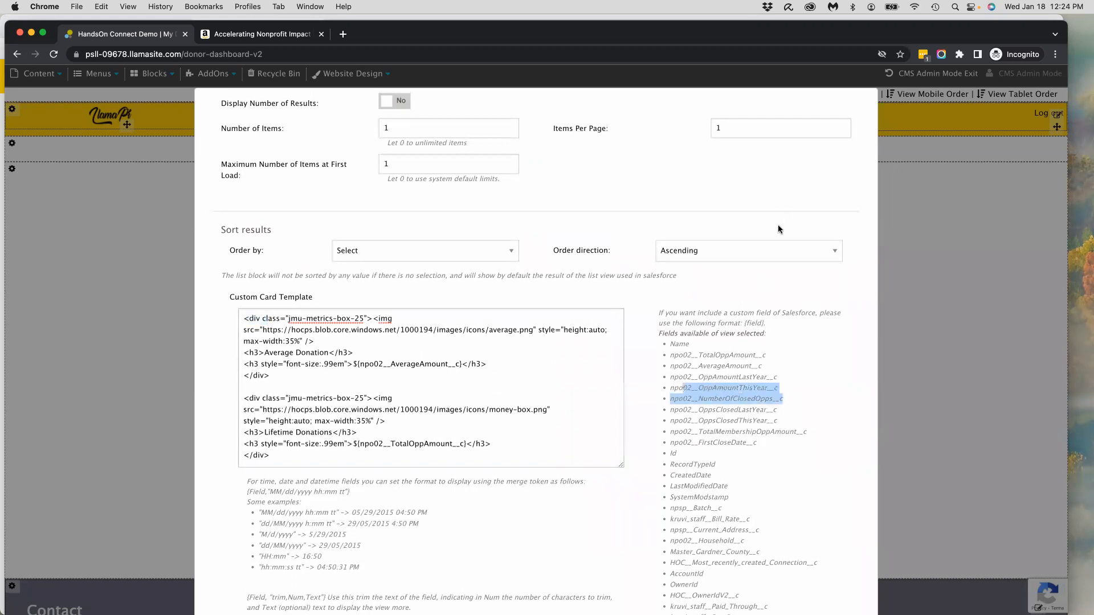
{"action": "scroll", "coordinate": [780, 228], "scroll_direction": "up", "scroll_amount": 10}
{"action": "left_click", "coordinate": [862, 102]}
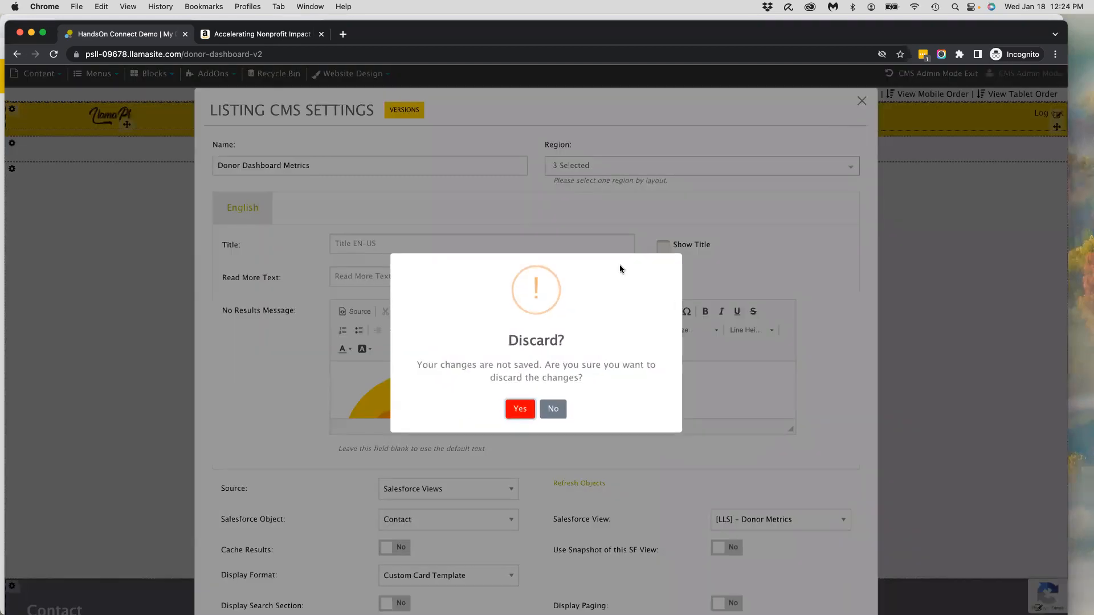
{"action": "left_click", "coordinate": [517, 409]}
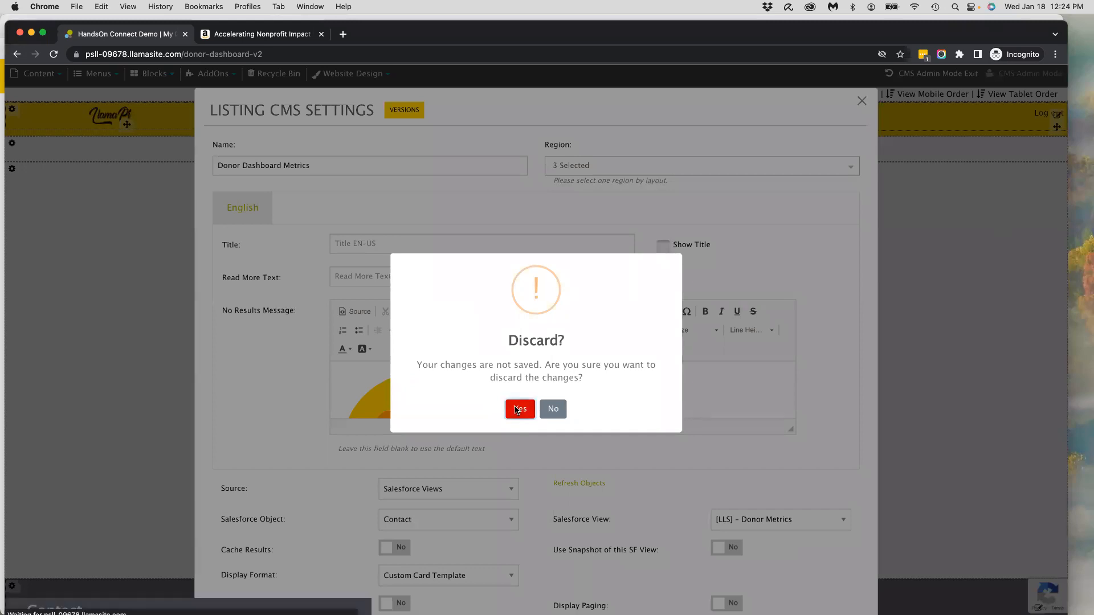
Step: Open the My Donations listing block's settings and review its Salesforce source, view and data table display options
{"action": "scroll", "coordinate": [835, 390], "scroll_direction": "down", "scroll_amount": 3}
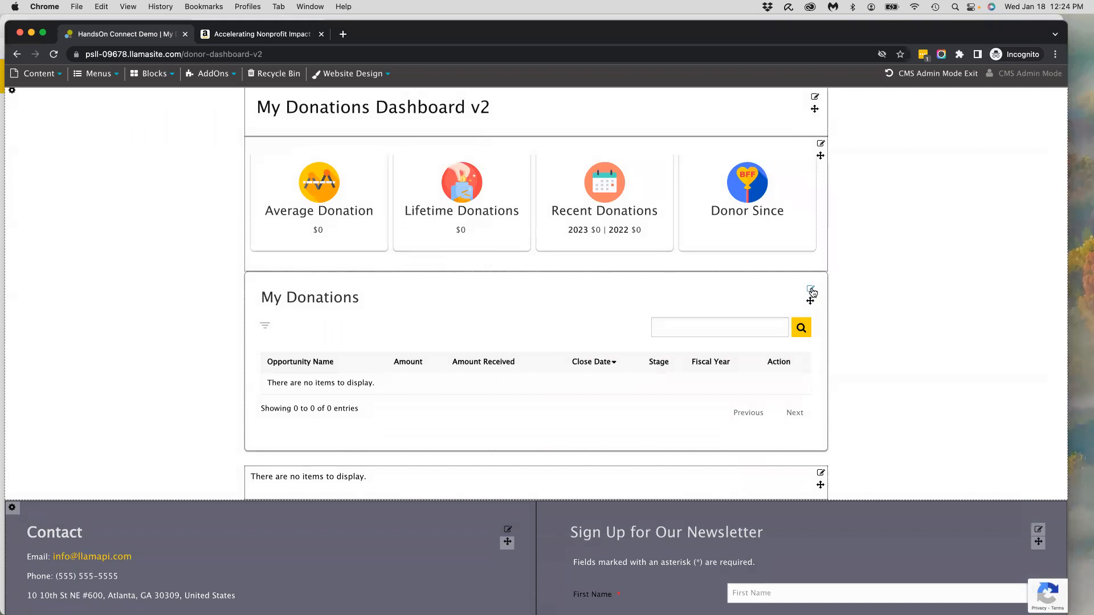
{"action": "left_click", "coordinate": [810, 290]}
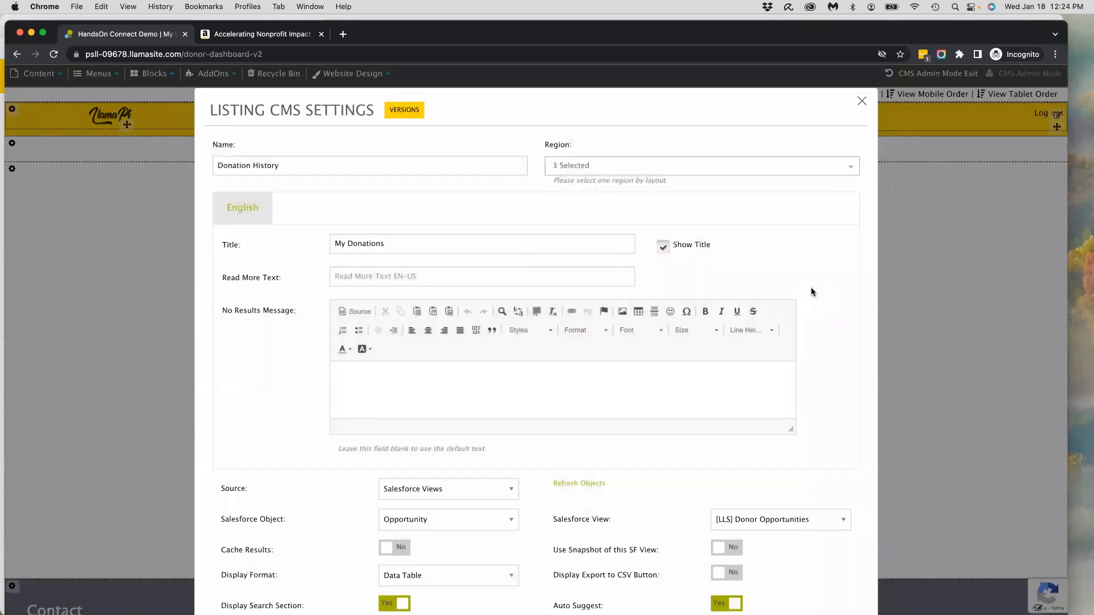
{"action": "scroll", "coordinate": [295, 366], "scroll_direction": "down", "scroll_amount": 5}
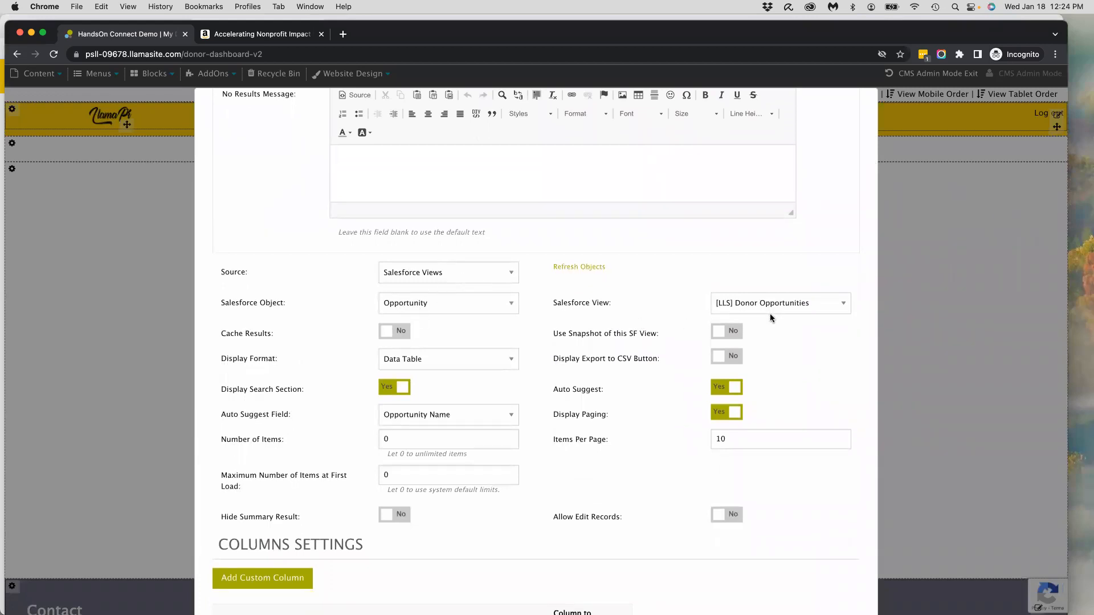
{"action": "scroll", "coordinate": [775, 336], "scroll_direction": "down", "scroll_amount": 4}
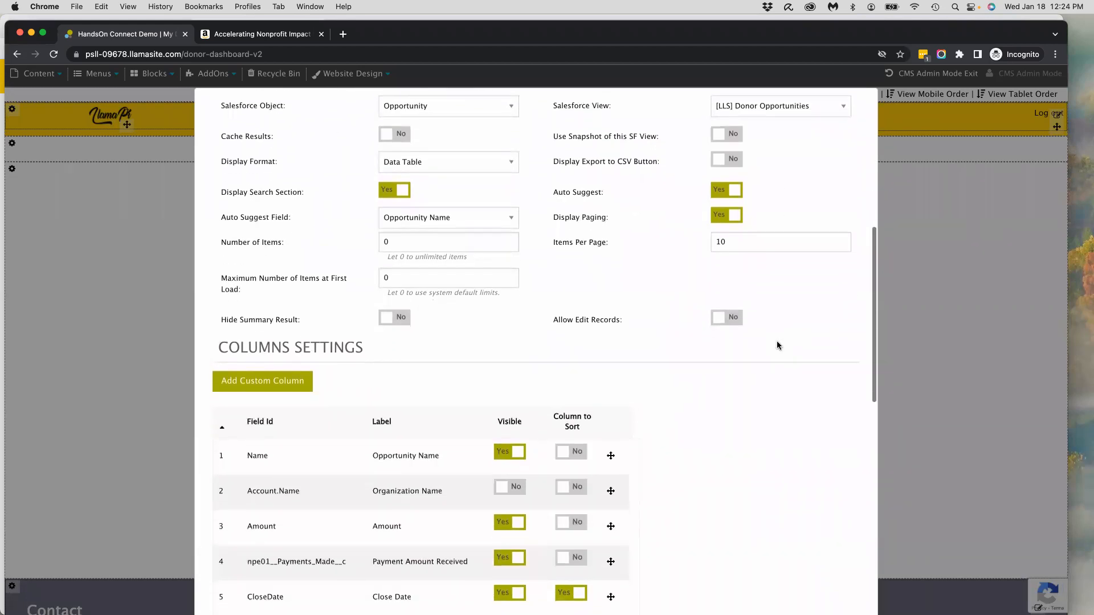
Step: Review the My Donations block's column settings, dynamic filters and record filters, and close its settings
{"action": "scroll", "coordinate": [777, 345], "scroll_direction": "down", "scroll_amount": 3}
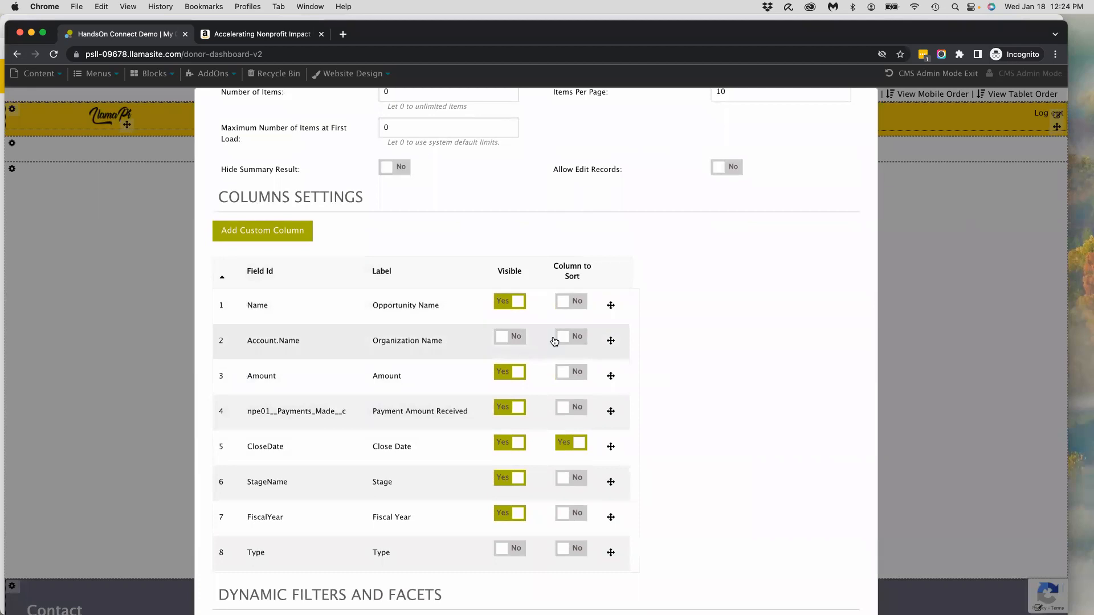
{"action": "scroll", "coordinate": [467, 416], "scroll_direction": "down", "scroll_amount": 3}
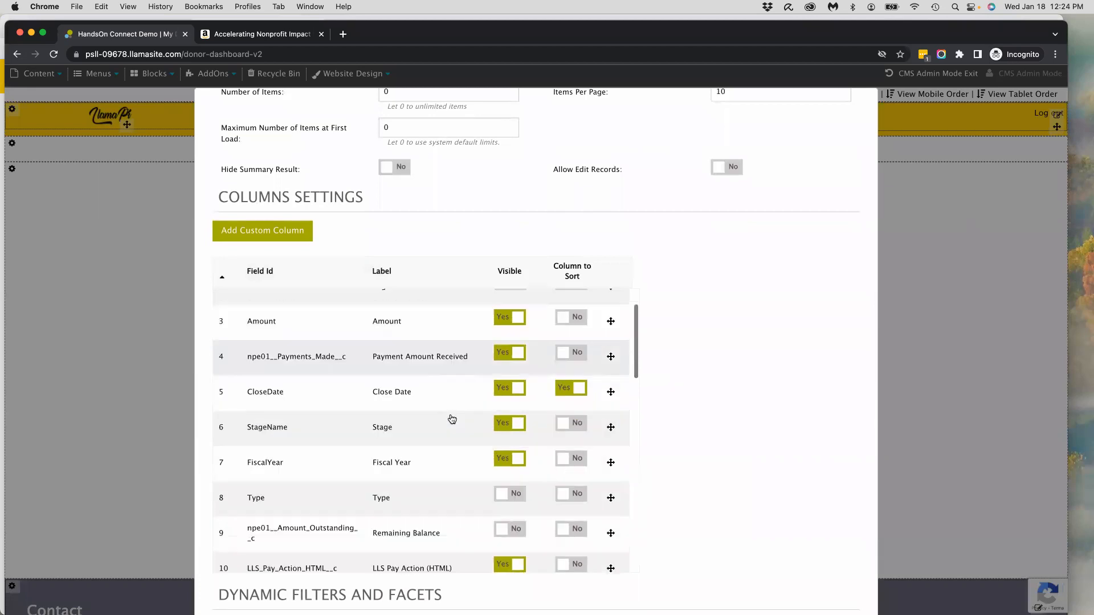
{"action": "scroll", "coordinate": [792, 430], "scroll_direction": "down", "scroll_amount": 5}
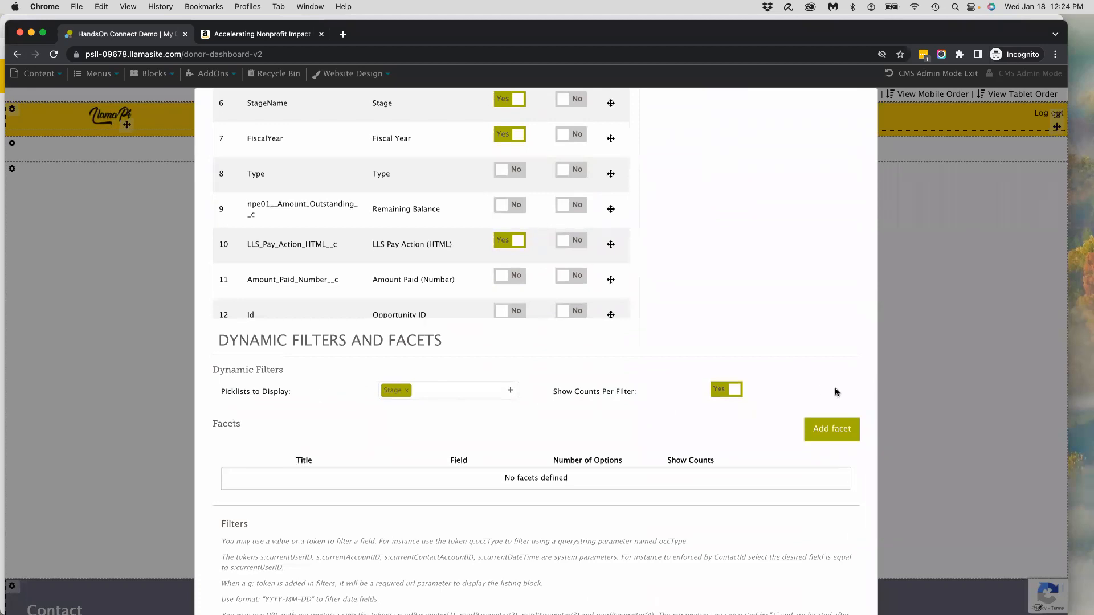
{"action": "scroll", "coordinate": [770, 399], "scroll_direction": "down", "scroll_amount": 5}
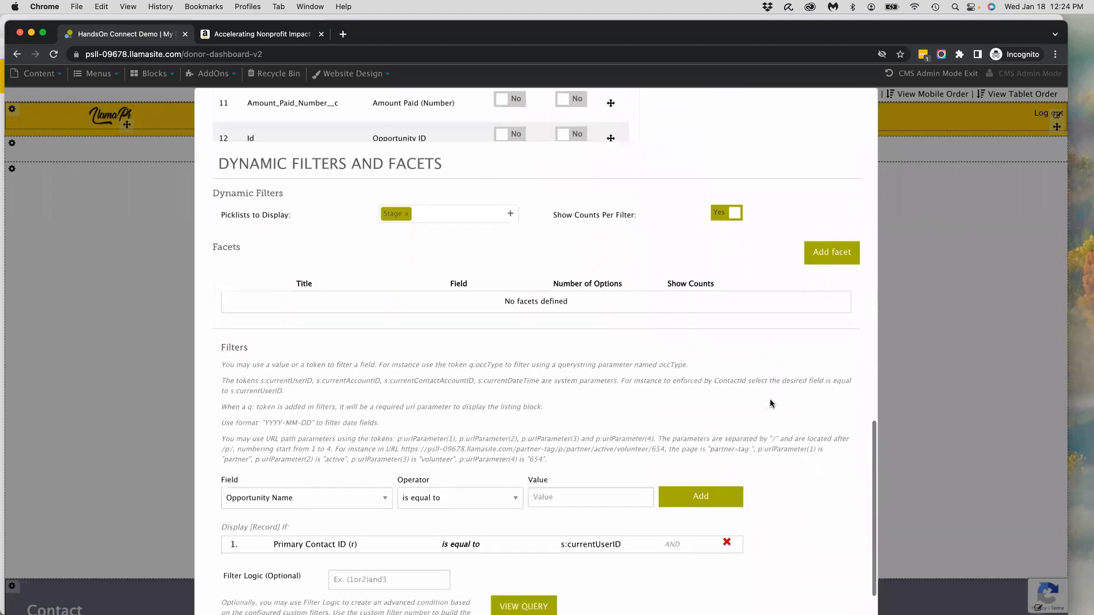
{"action": "scroll", "coordinate": [770, 398], "scroll_direction": "up", "scroll_amount": 15}
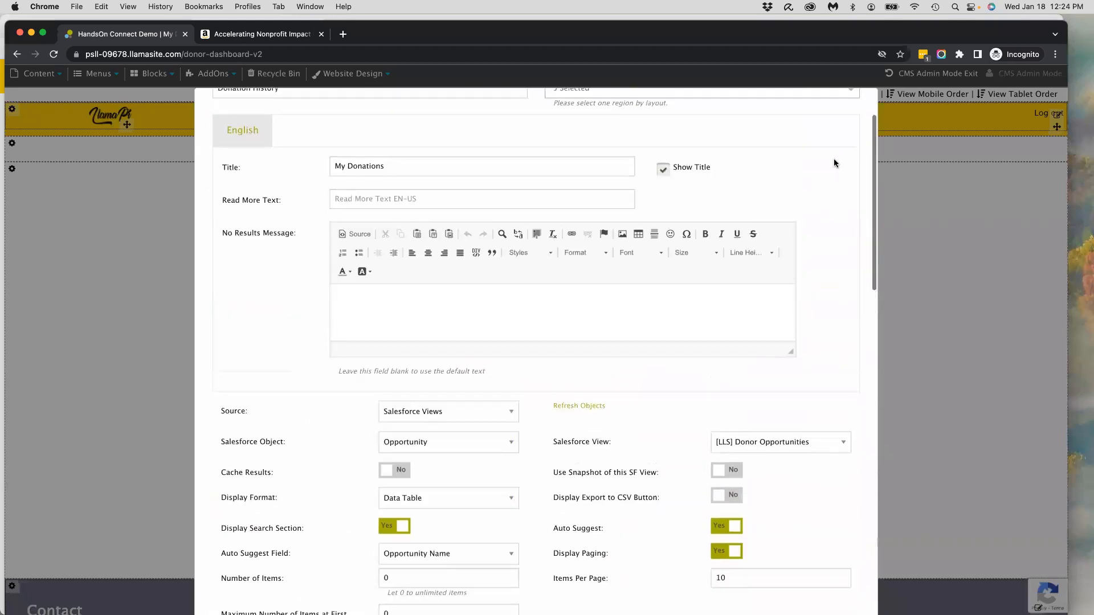
{"action": "left_click", "coordinate": [861, 101]}
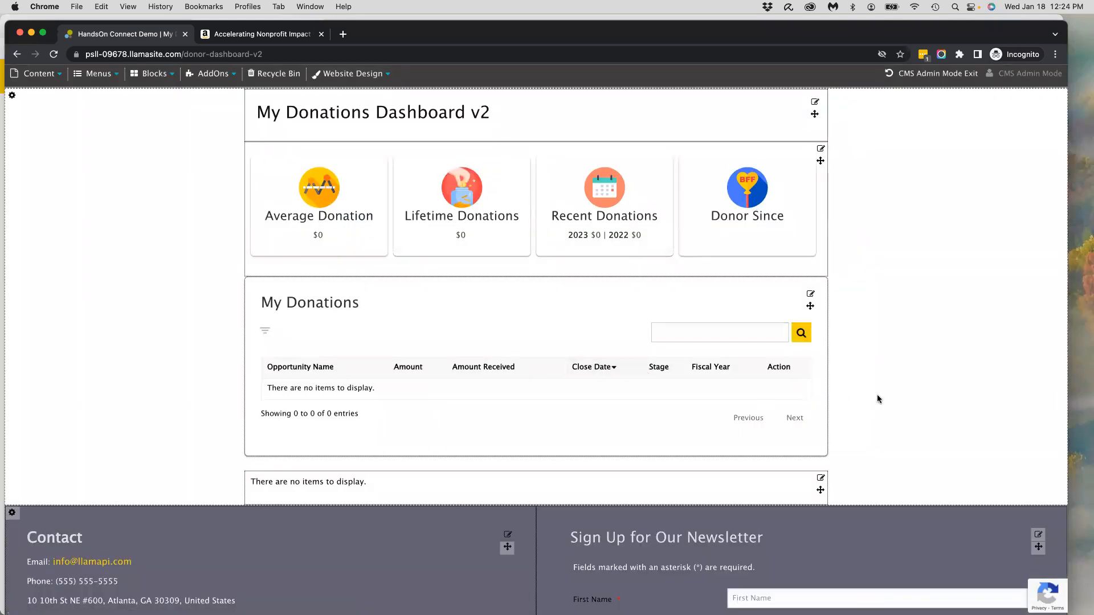
Step: Open the settings of the donation history chart listing block and review its Salesforce source, view and available display formats
{"action": "scroll", "coordinate": [877, 397], "scroll_direction": "down", "scroll_amount": 3}
{"action": "left_click", "coordinate": [820, 373]}
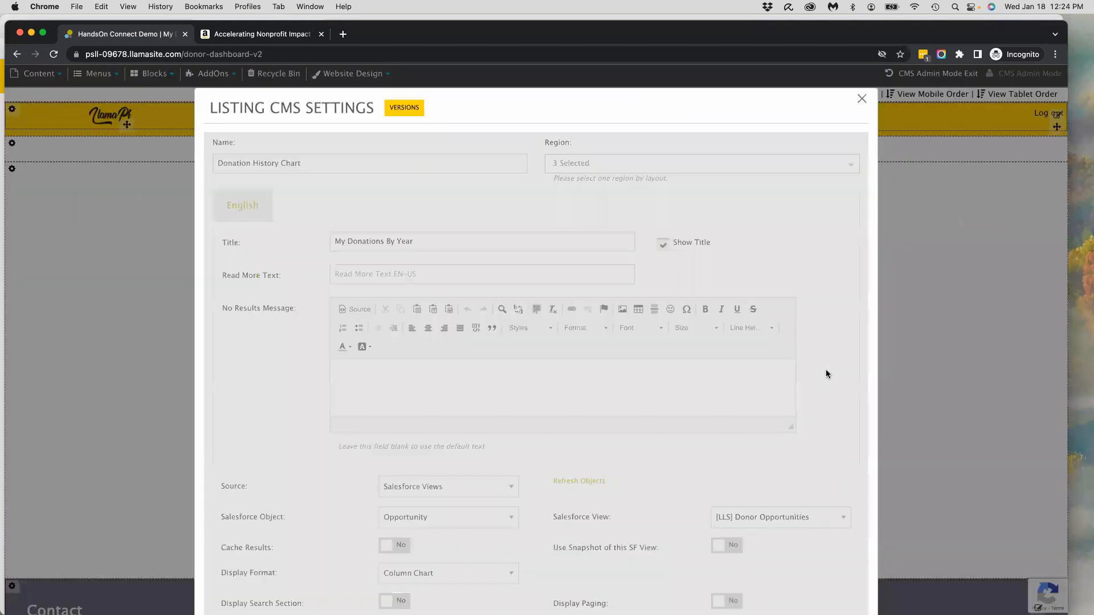
{"action": "scroll", "coordinate": [307, 387], "scroll_direction": "down", "scroll_amount": 5}
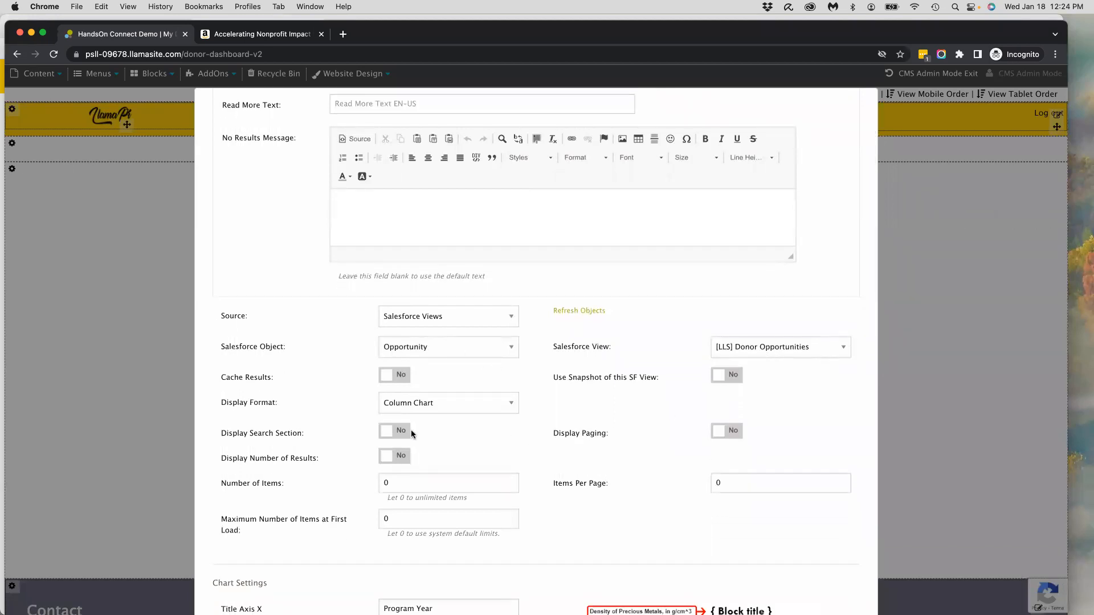
{"action": "left_click", "coordinate": [421, 403]}
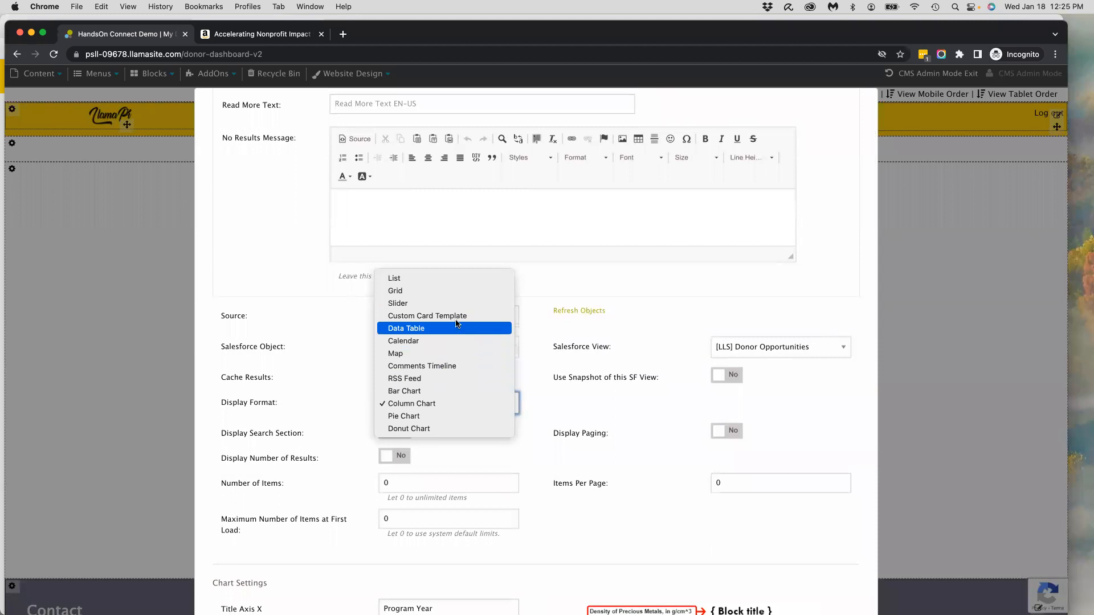
{"action": "left_click", "coordinate": [337, 404]}
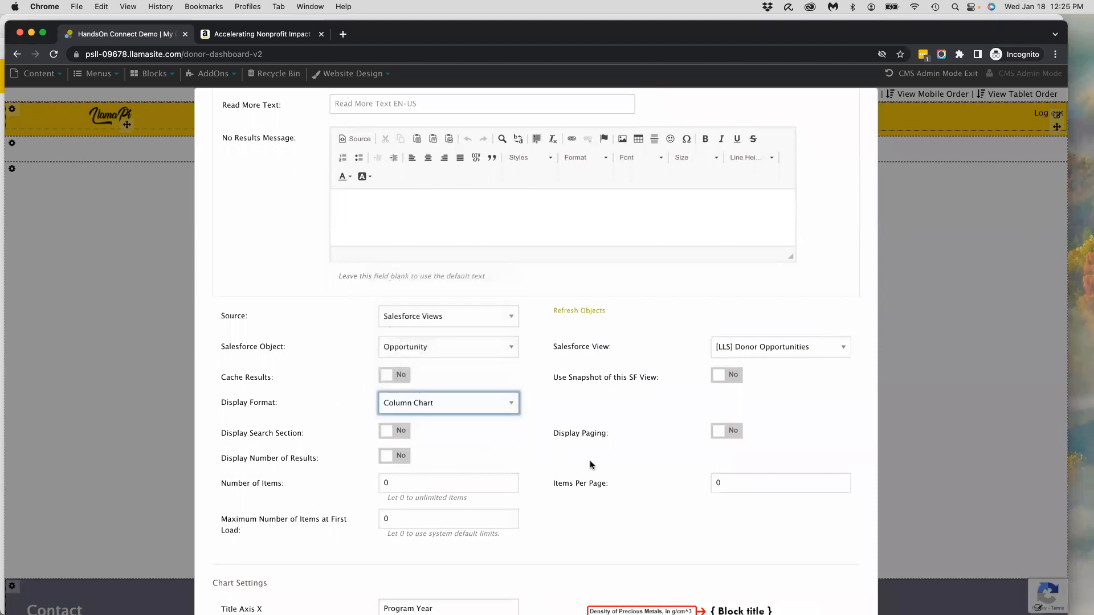
Step: Review the chart block's axis titles, label and value columns and sort settings, and close the settings without saving
{"action": "scroll", "coordinate": [589, 465], "scroll_direction": "down", "scroll_amount": 5}
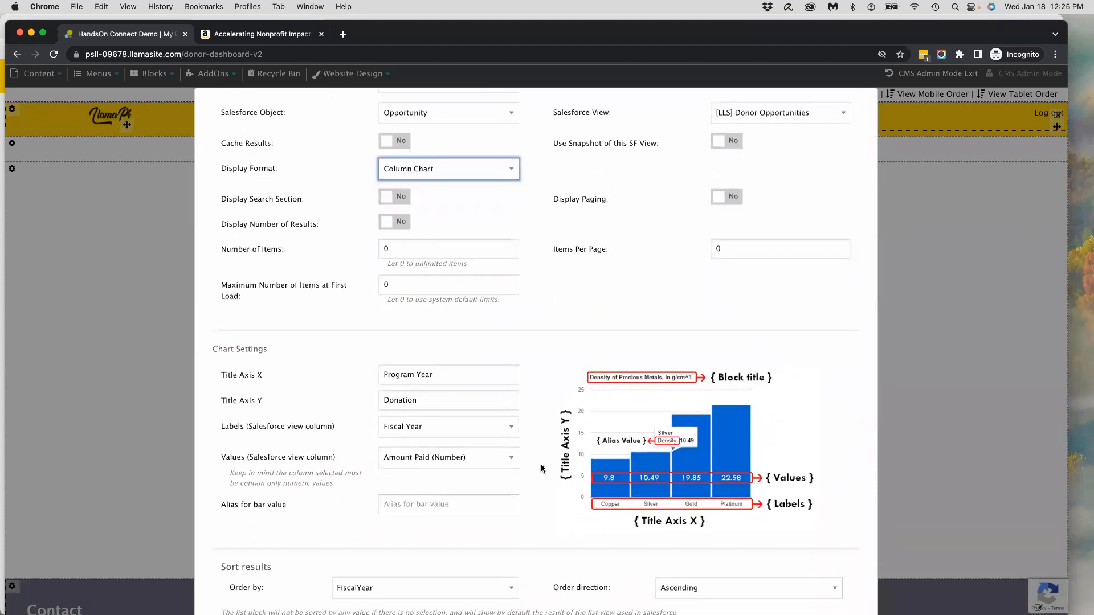
{"action": "scroll", "coordinate": [541, 464], "scroll_direction": "down", "scroll_amount": 2}
{"action": "scroll", "coordinate": [541, 464], "scroll_direction": "up", "scroll_amount": 10}
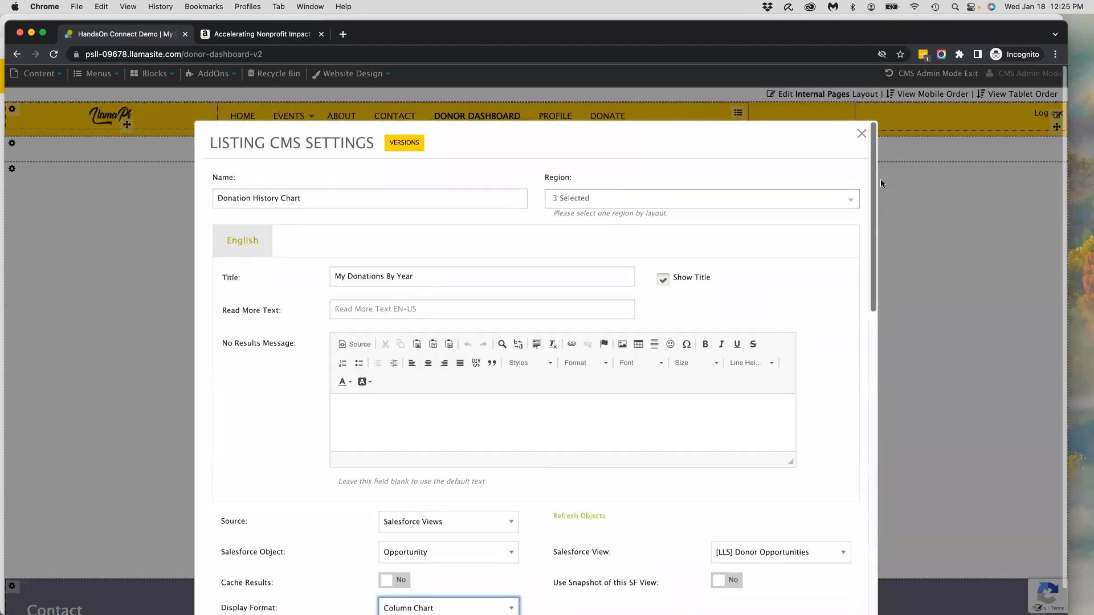
{"action": "left_click", "coordinate": [861, 134]}
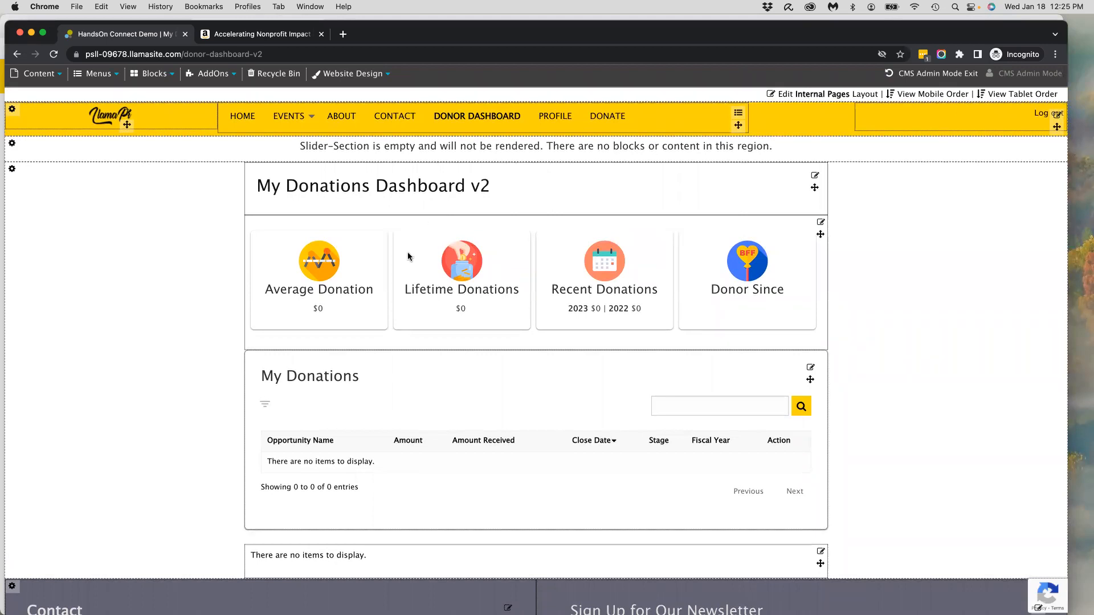
Step: Compare the dashboard's blocks in CMS admin mode with the donor's live dashboard in the other browser window, and return to admin mode
{"action": "scroll", "coordinate": [358, 408], "scroll_direction": "down", "scroll_amount": 3}
{"action": "scroll", "coordinate": [368, 285], "scroll_direction": "up", "scroll_amount": 3}
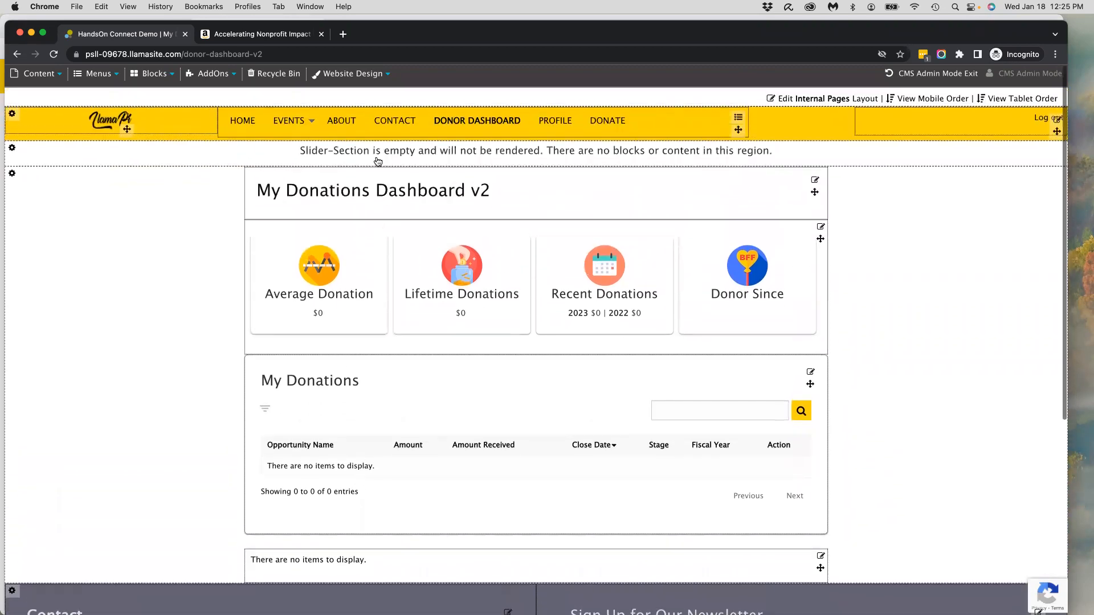
{"action": "left_click_drag", "start_coordinate": [918, 25], "coordinate": [914, 57]}
{"action": "left_click", "coordinate": [868, 35]}
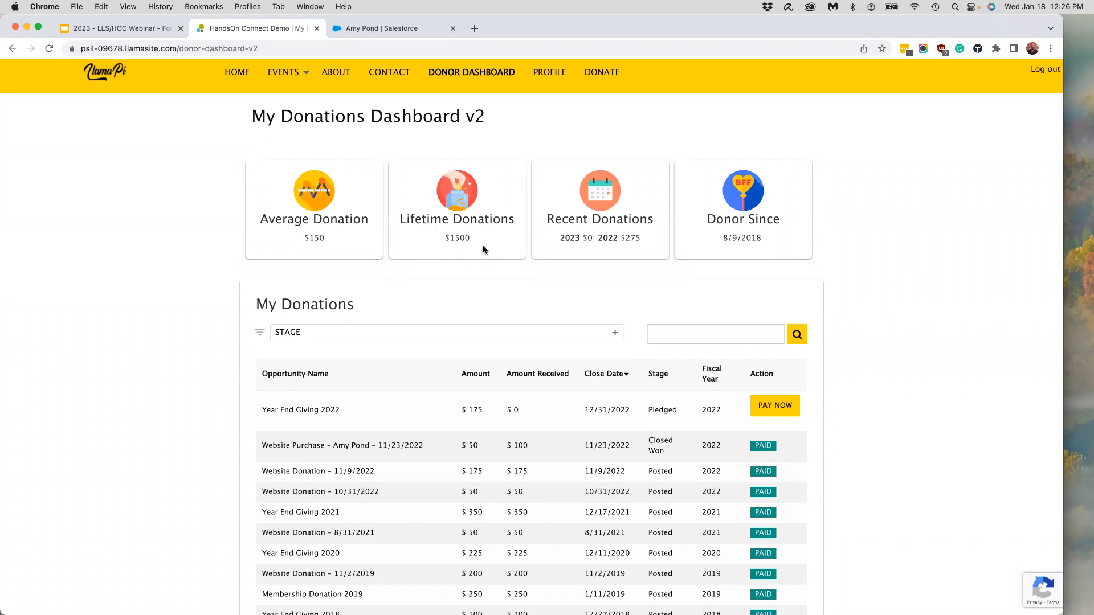
{"action": "left_click_drag", "start_coordinate": [798, 32], "coordinate": [809, 39]}
{"action": "left_click", "coordinate": [4, 261]}
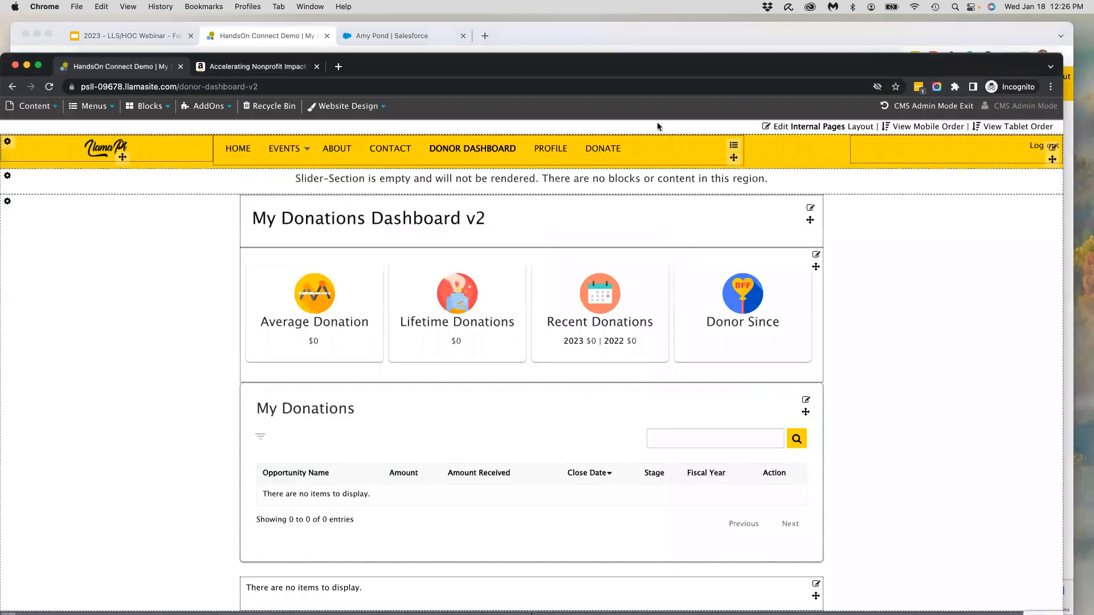
{"action": "left_click_drag", "start_coordinate": [758, 72], "coordinate": [757, 37]}
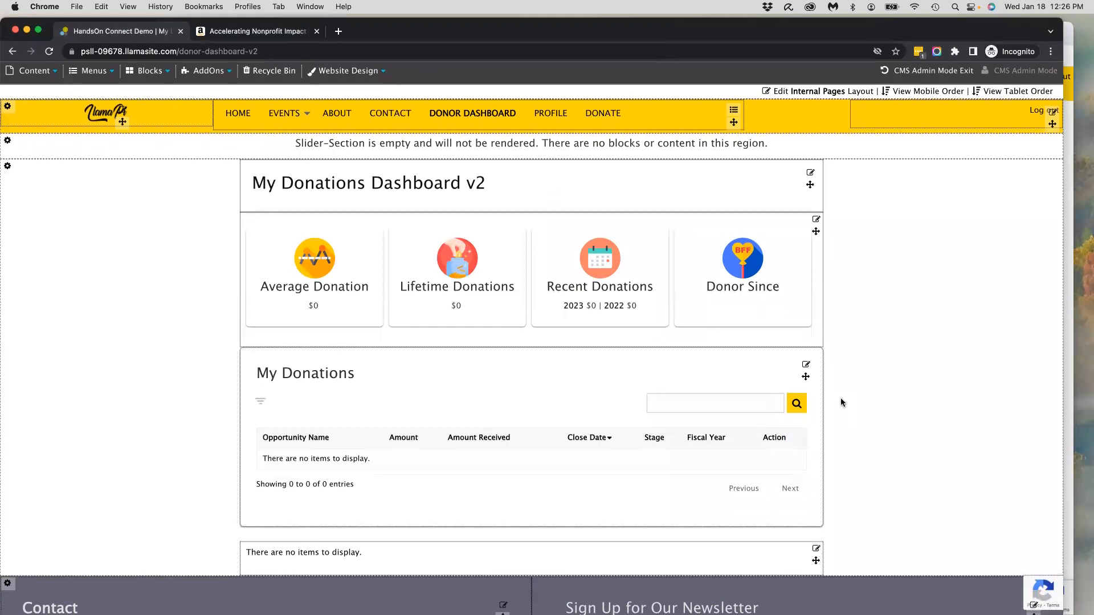
Step: Reopen the My Donations listing block's settings and examine its record filter, display options and columns
{"action": "left_click", "coordinate": [807, 365]}
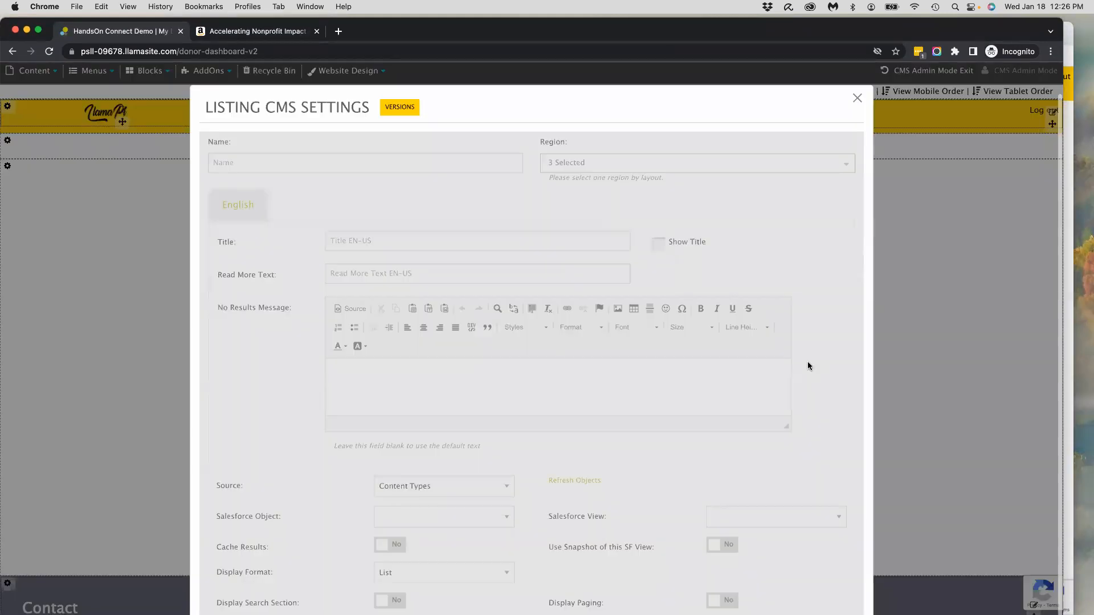
{"action": "scroll", "coordinate": [737, 406], "scroll_direction": "down", "scroll_amount": 1}
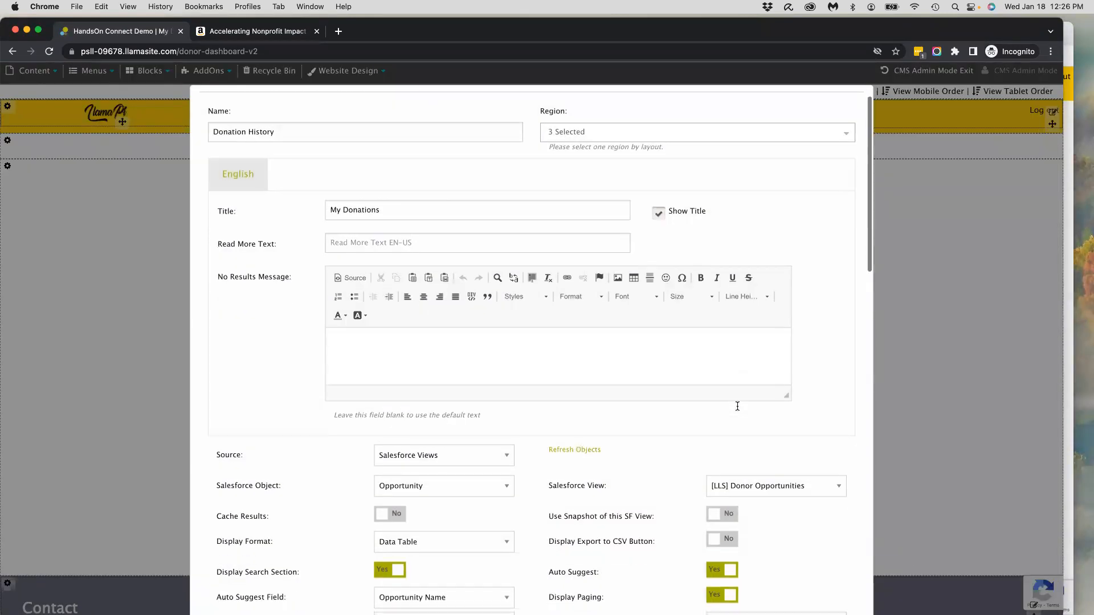
{"action": "scroll", "coordinate": [737, 406], "scroll_direction": "down", "scroll_amount": 15}
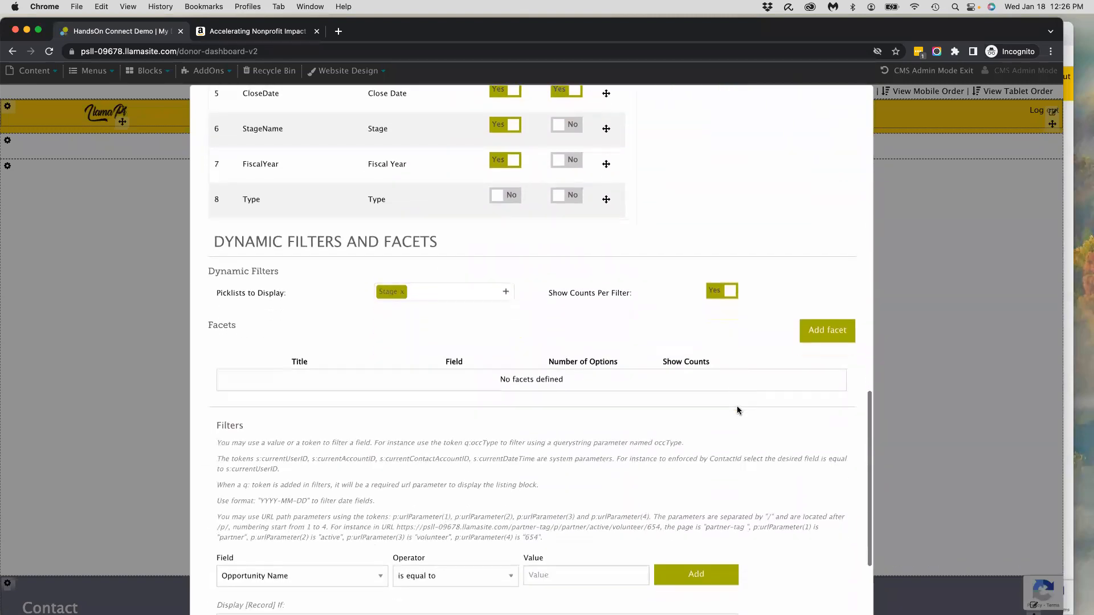
{"action": "scroll", "coordinate": [737, 408], "scroll_direction": "down", "scroll_amount": 2}
{"action": "scroll", "coordinate": [737, 406], "scroll_direction": "down", "scroll_amount": 3}
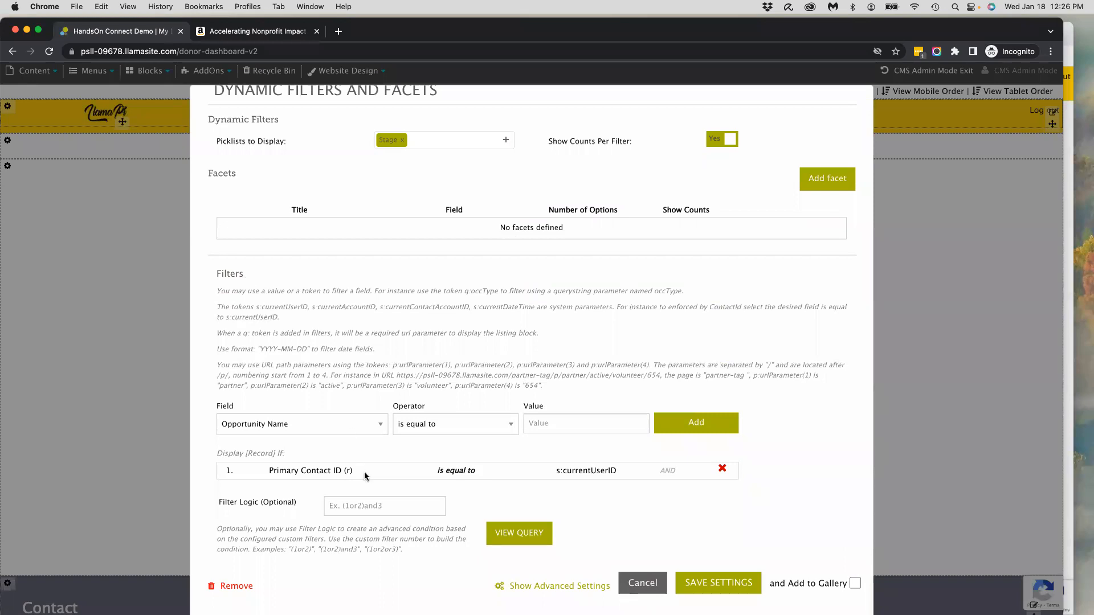
{"action": "scroll", "coordinate": [377, 418], "scroll_direction": "up", "scroll_amount": 10}
{"action": "scroll", "coordinate": [377, 417], "scroll_direction": "up", "scroll_amount": 5}
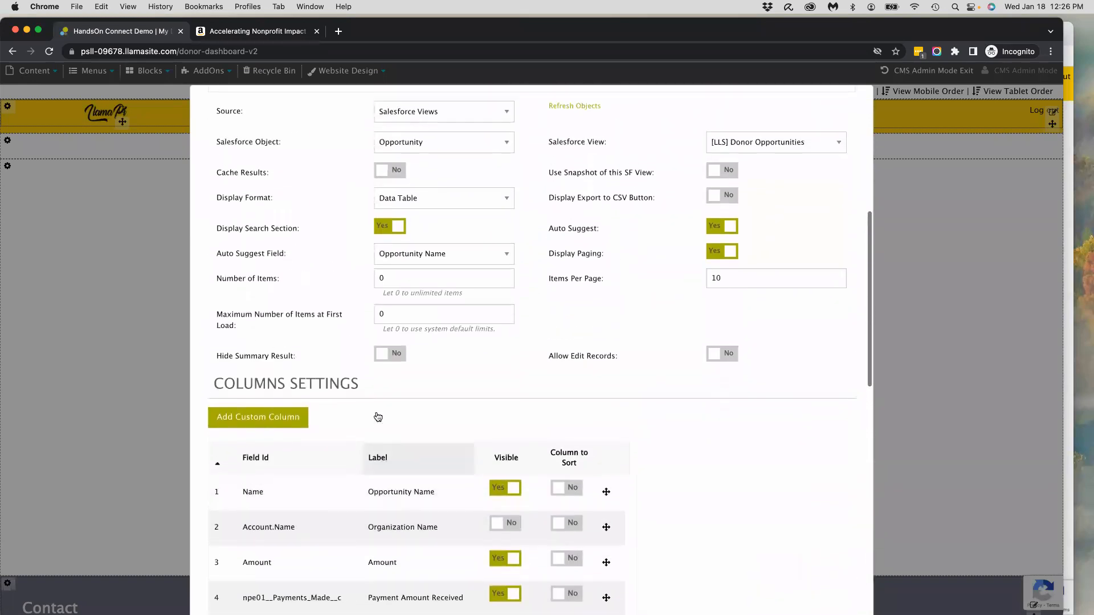
{"action": "scroll", "coordinate": [504, 456], "scroll_direction": "down", "scroll_amount": 15}
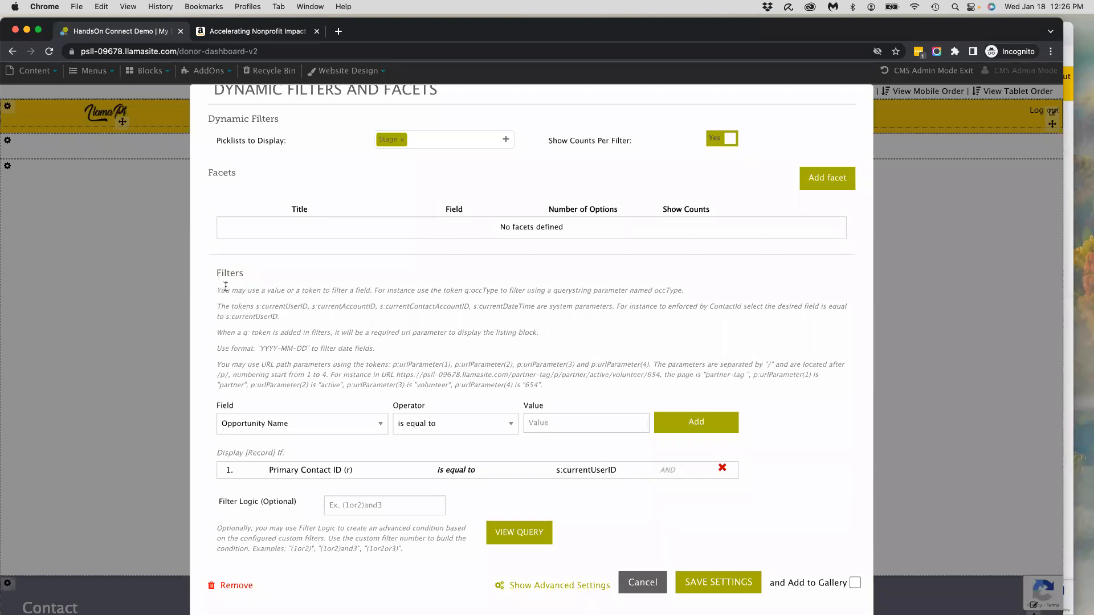
Step: Examine the system parameter tokens in the filter instructions, highlighting the s:currentUserID token
{"action": "left_click_drag", "start_coordinate": [279, 317], "coordinate": [216, 310]}
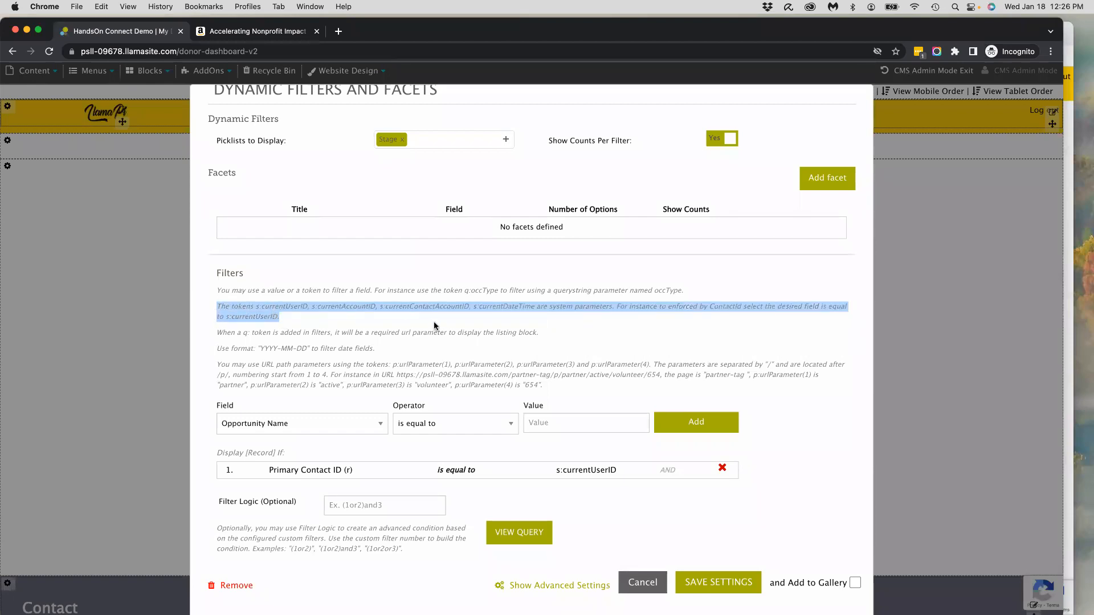
{"action": "left_click", "coordinate": [345, 320]}
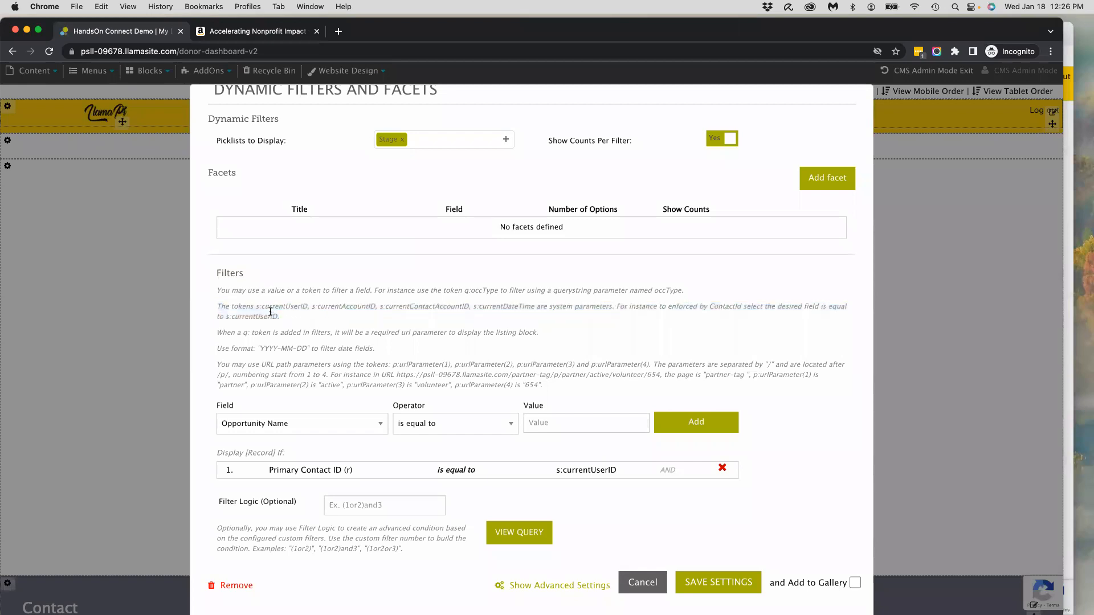
{"action": "left_click_drag", "start_coordinate": [259, 306], "coordinate": [477, 308]}
{"action": "left_click", "coordinate": [315, 307]}
{"action": "left_click", "coordinate": [391, 307]}
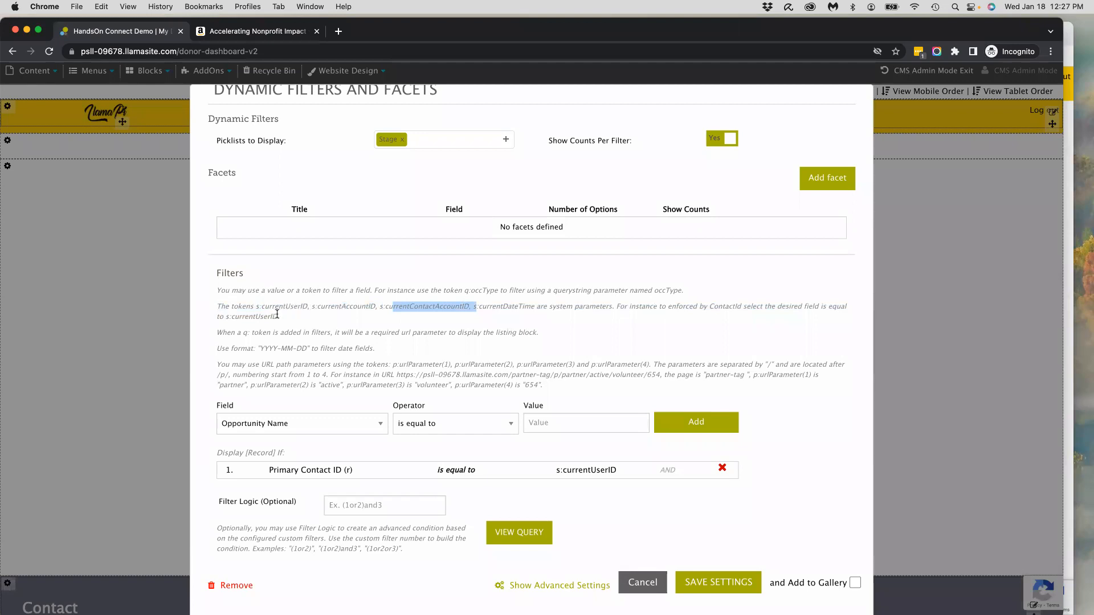
{"action": "left_click", "coordinate": [315, 319]}
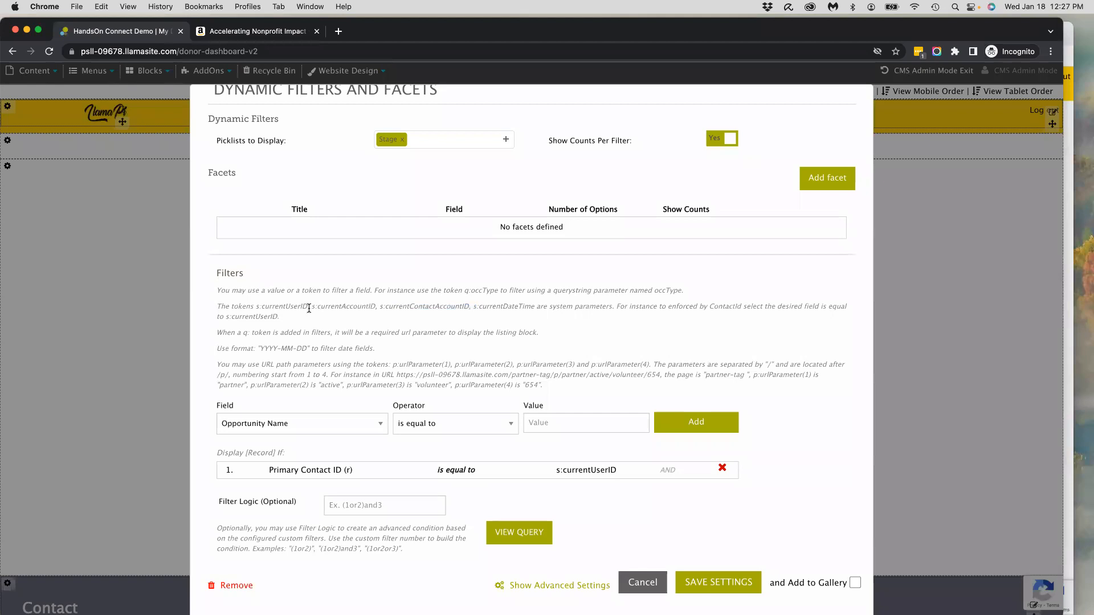
{"action": "left_click_drag", "start_coordinate": [255, 308], "coordinate": [308, 307]}
Step: Switch to the donor's contact record in Salesforce and highlight the record ID in the page address
{"action": "left_click", "coordinate": [1068, 55]}
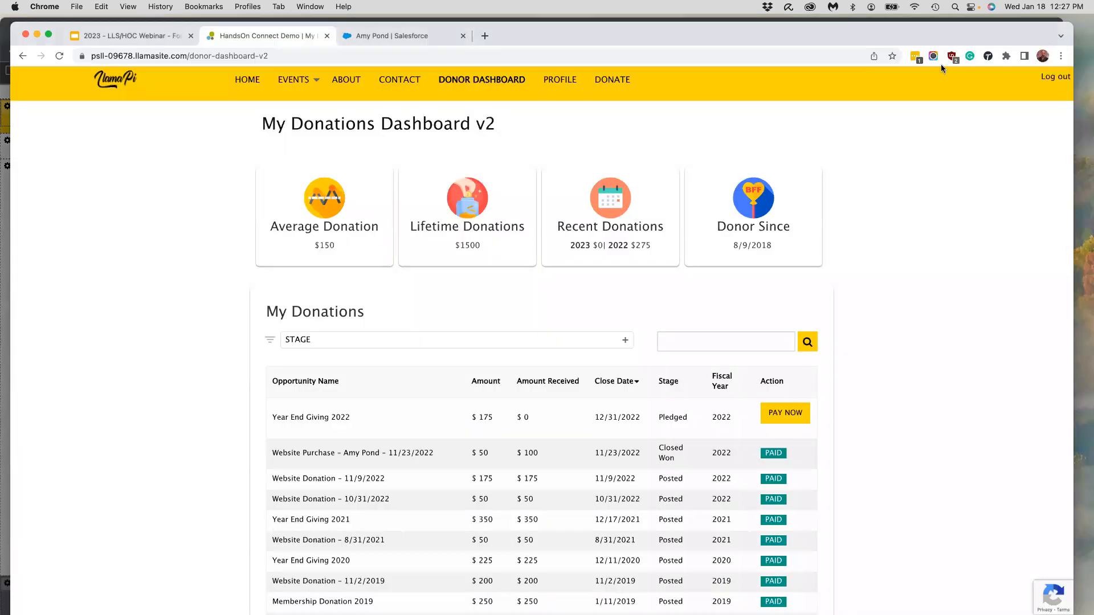
{"action": "left_click", "coordinate": [341, 37]}
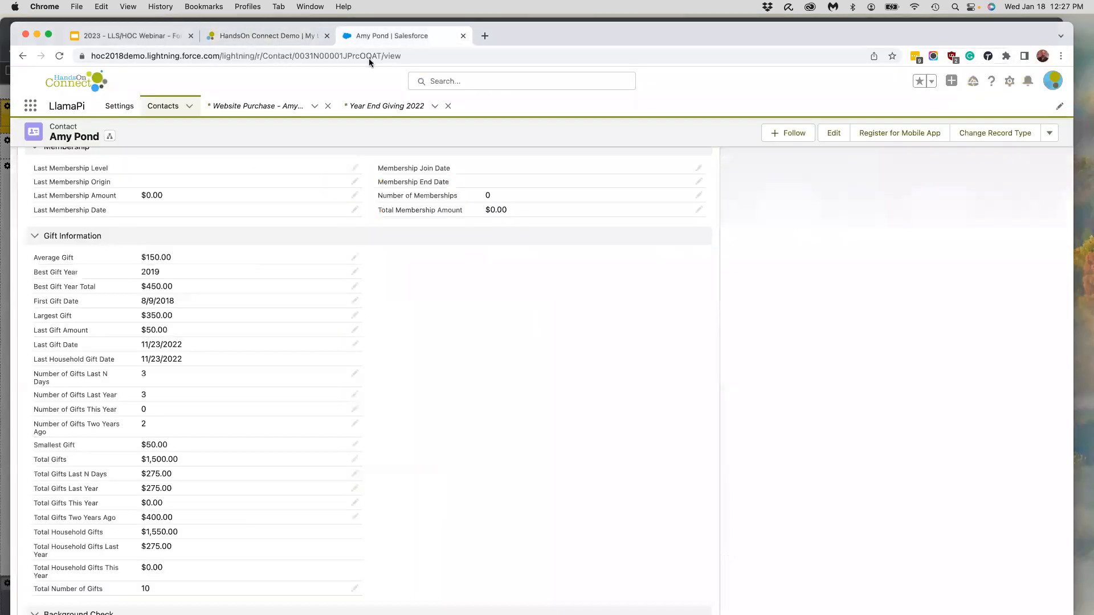
{"action": "scroll", "coordinate": [361, 209], "scroll_direction": "up", "scroll_amount": 15}
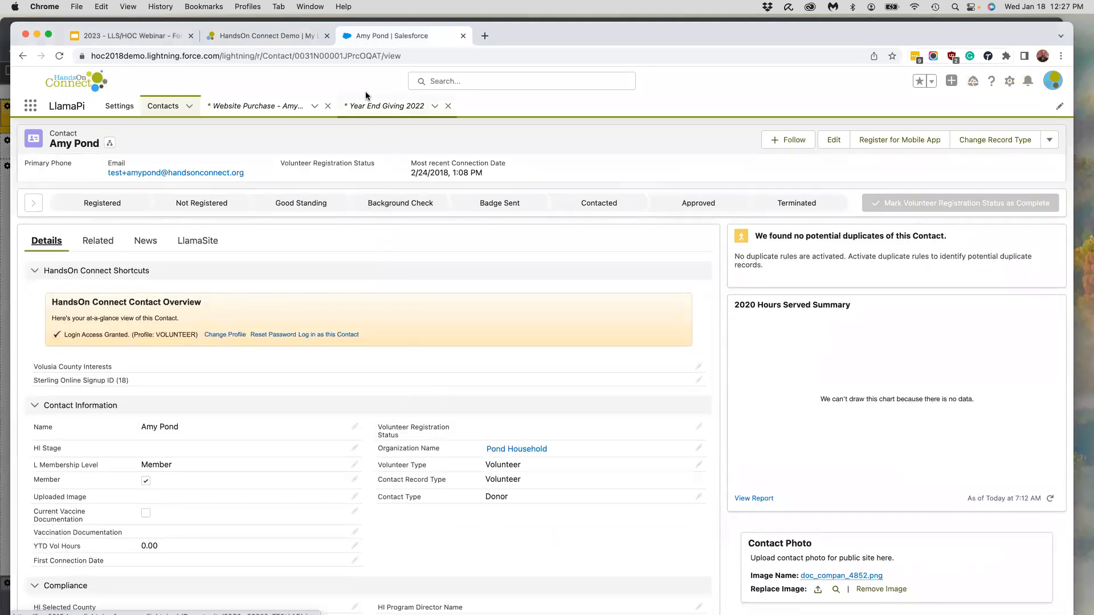
{"action": "left_click", "coordinate": [332, 56]}
{"action": "double_click", "coordinate": [333, 55]}
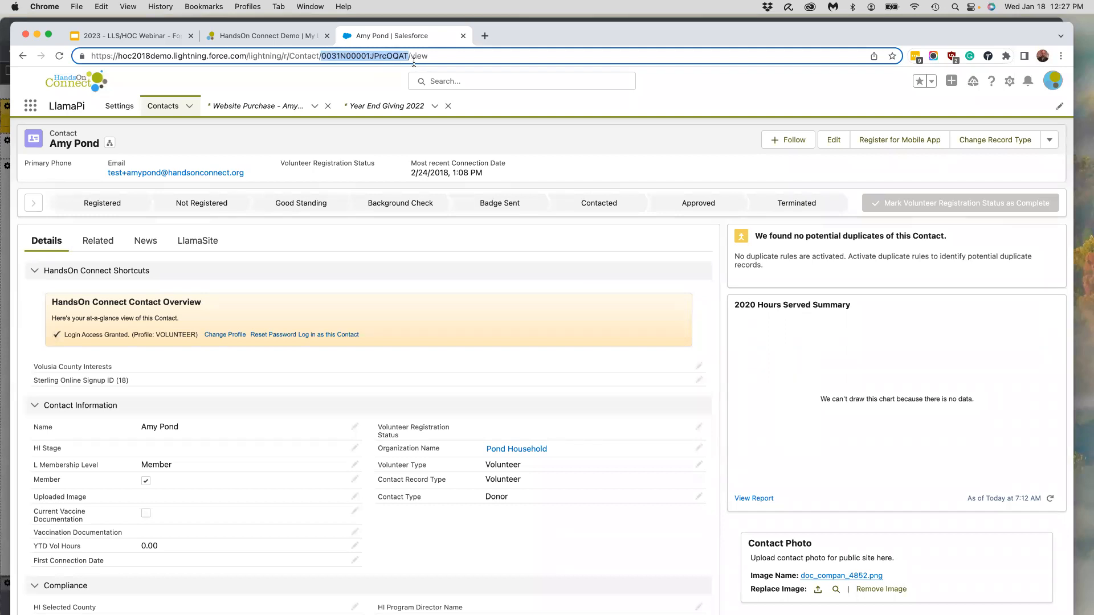
Step: Compare the s:currentUserID token in the block's filter instructions with the Salesforce contact's record ID, and return to the block settings
{"action": "left_click", "coordinate": [4, 52]}
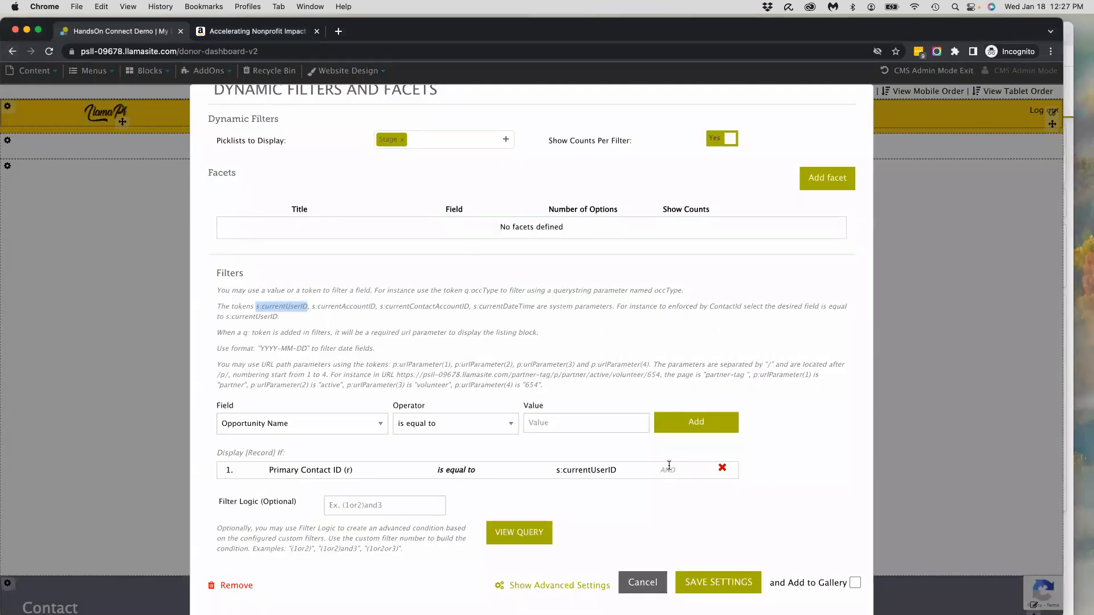
{"action": "scroll", "coordinate": [580, 396], "scroll_direction": "up", "scroll_amount": 3}
{"action": "scroll", "coordinate": [580, 396], "scroll_direction": "down", "scroll_amount": 2}
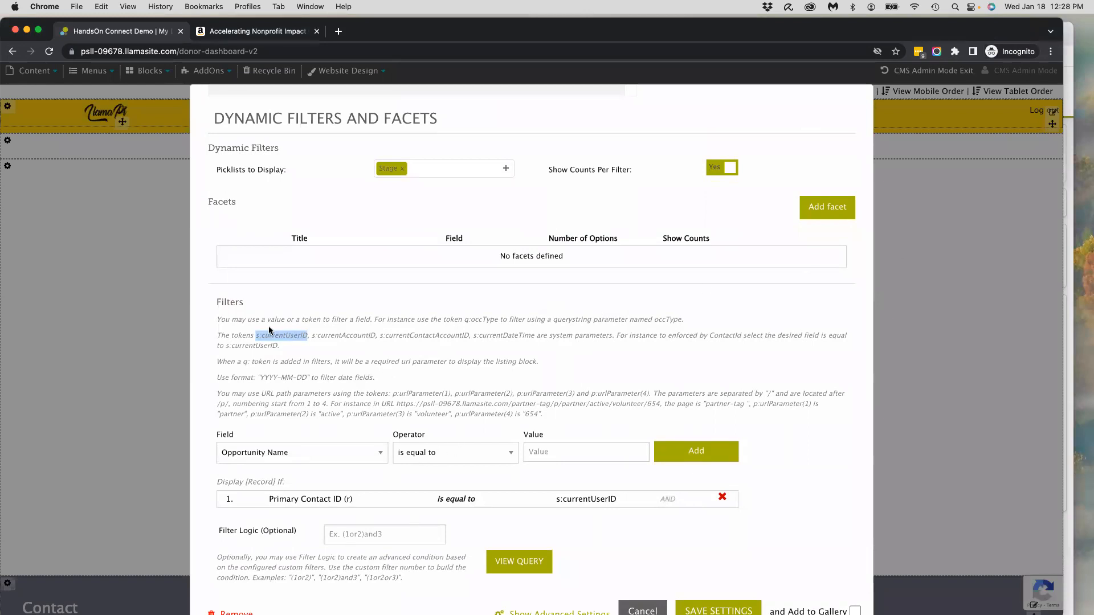
{"action": "left_click_drag", "start_coordinate": [255, 336], "coordinate": [310, 338]}
{"action": "left_click", "coordinate": [1070, 60]}
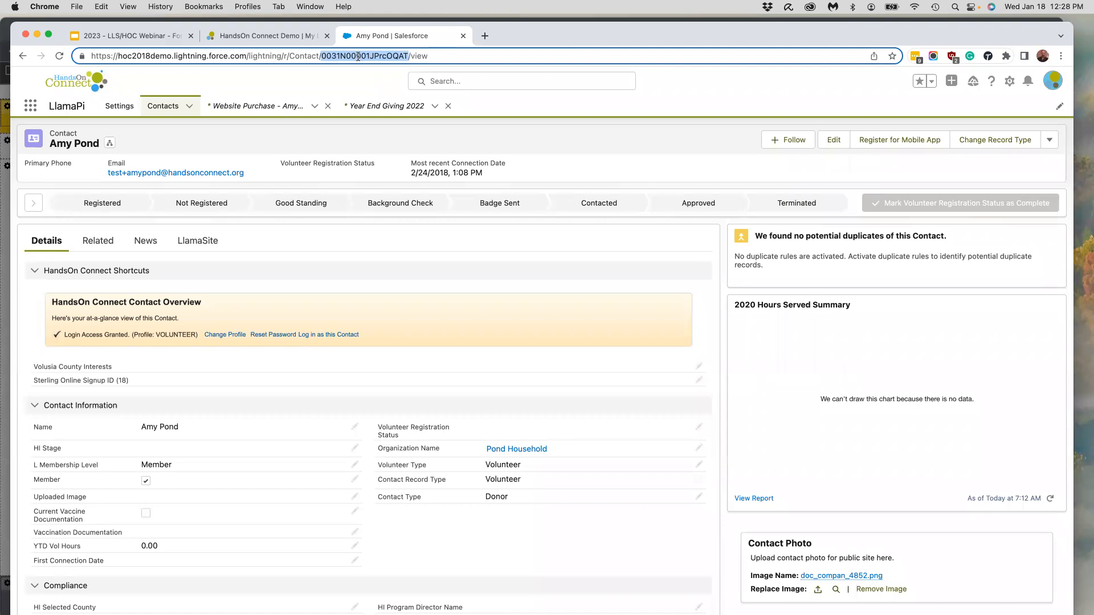
{"action": "left_click", "coordinate": [5, 98]}
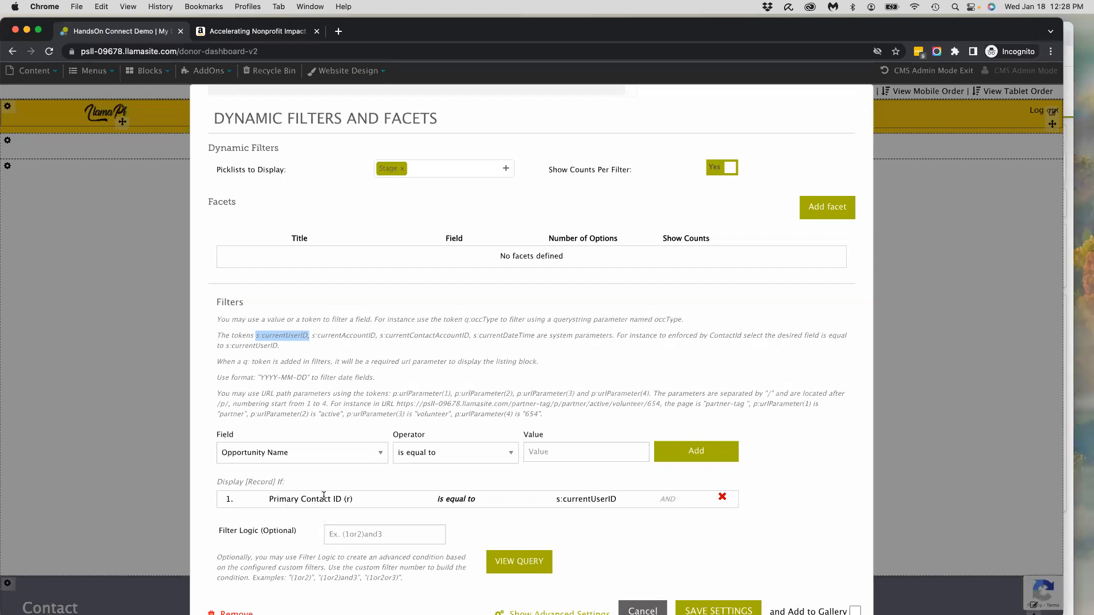
Step: Examine the existing record filter by highlighting its Primary Contact ID (r) field and its s:currentUserID value
{"action": "left_click_drag", "start_coordinate": [268, 499], "coordinate": [357, 502]}
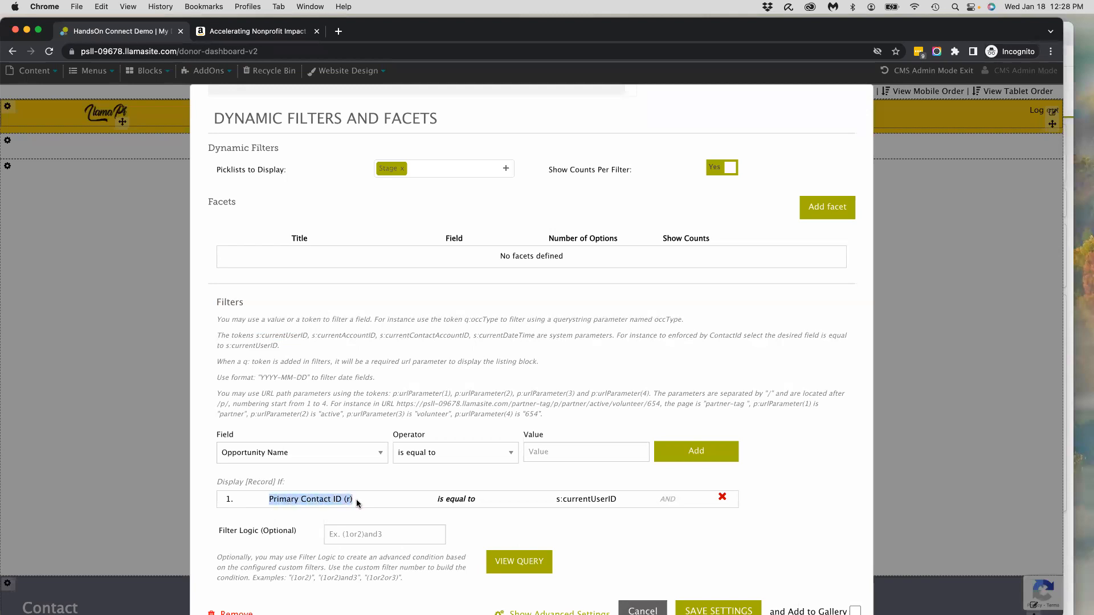
{"action": "left_click_drag", "start_coordinate": [620, 501], "coordinate": [555, 500]}
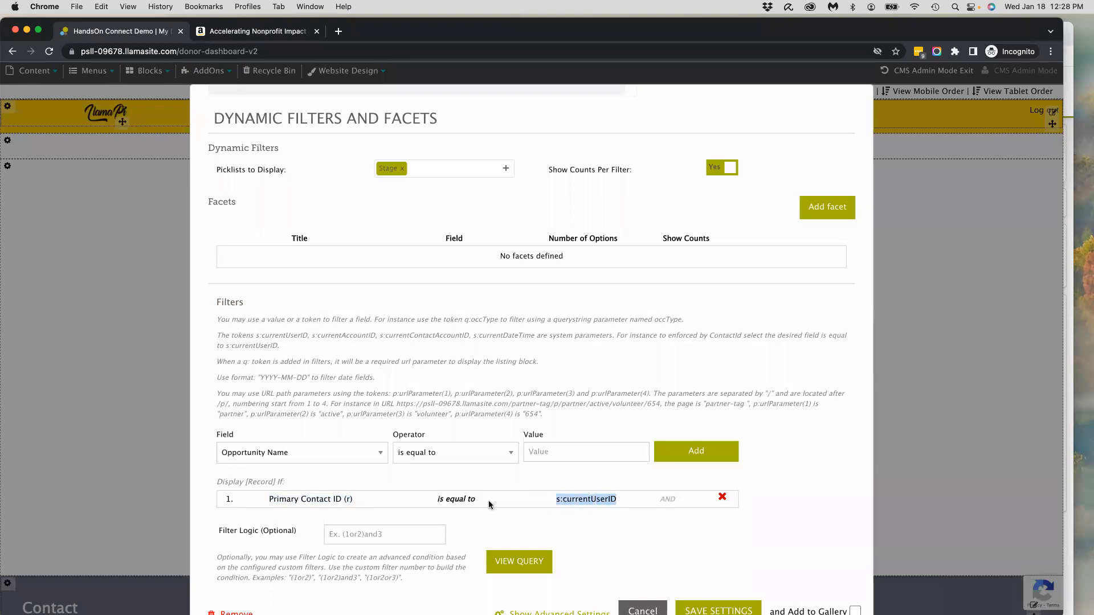
{"action": "left_click", "coordinate": [306, 500]}
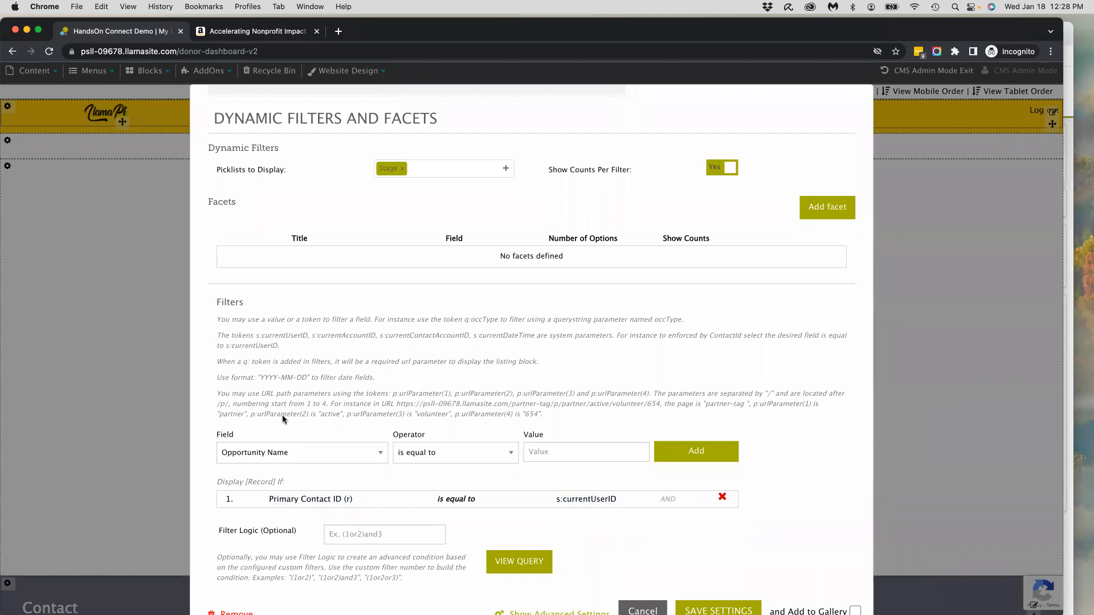
Step: Choose Primary Contact ID (r) from the related fields as the field for a new record filter
{"action": "left_click", "coordinate": [335, 450]}
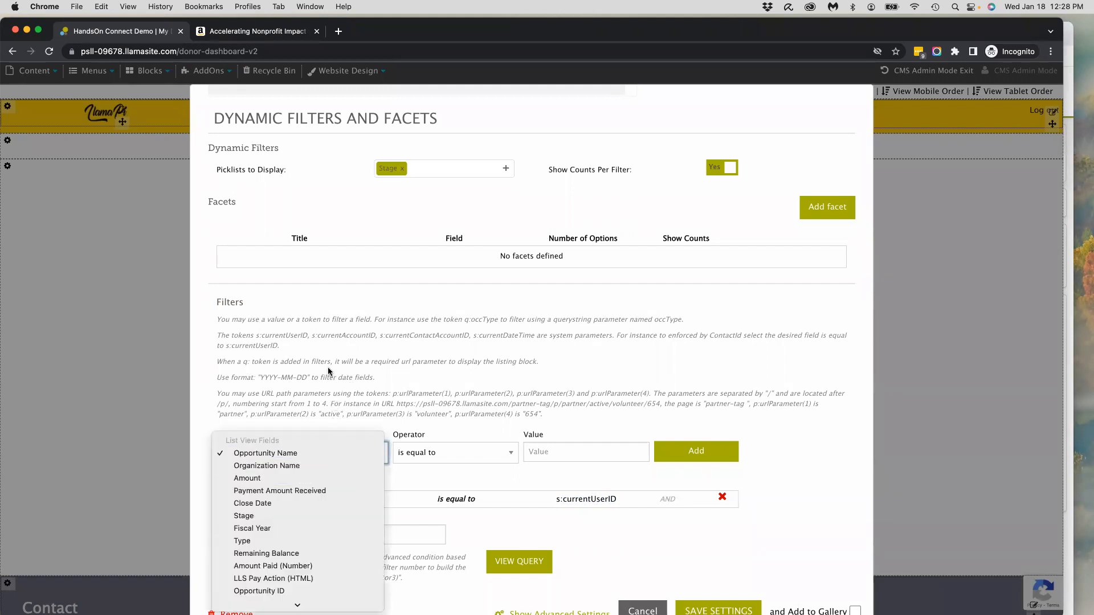
{"action": "scroll", "coordinate": [319, 516], "scroll_direction": "down", "scroll_amount": 5}
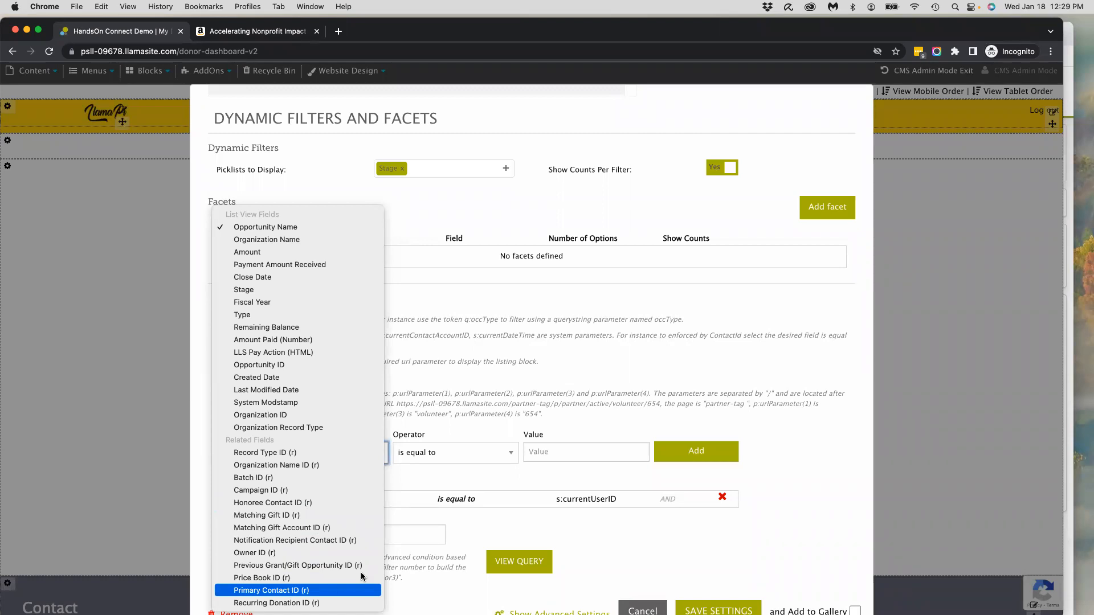
{"action": "left_click", "coordinate": [309, 590]}
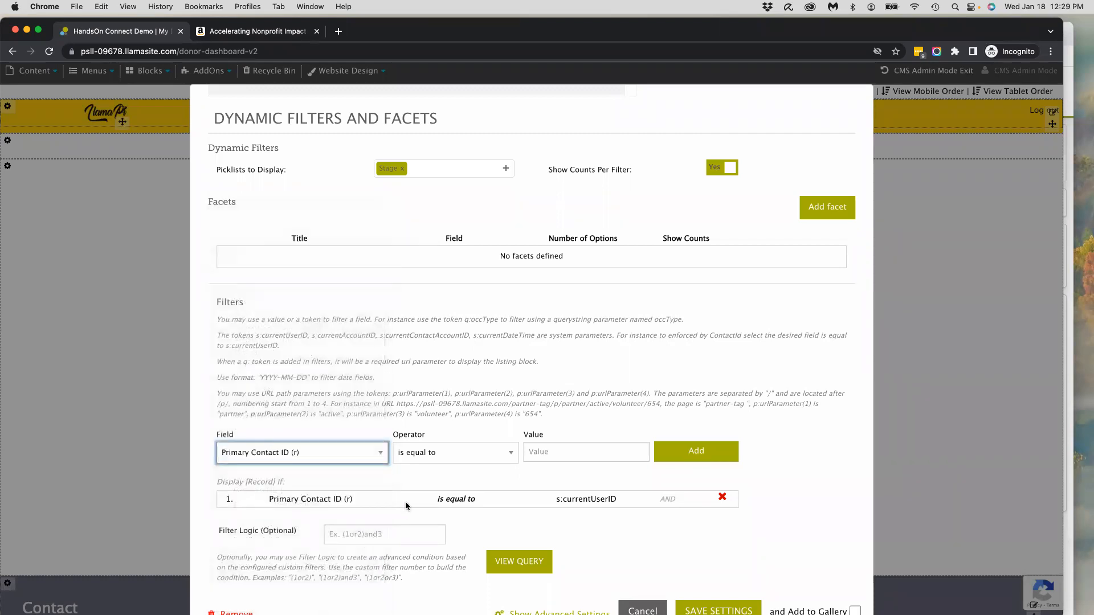
Step: Remove the existing record filter, keep Primary Contact ID (r) as the new filter's field, and highlight the s:currentUserID token in the filter instructions
{"action": "left_click", "coordinate": [721, 498]}
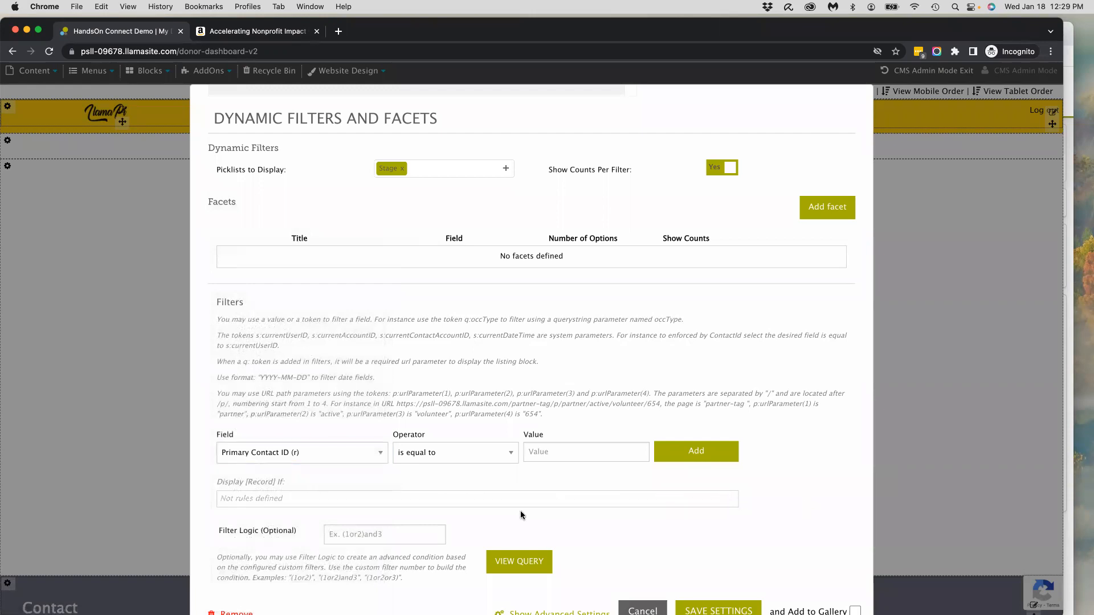
{"action": "left_click", "coordinate": [340, 455]}
{"action": "left_click", "coordinate": [383, 456]}
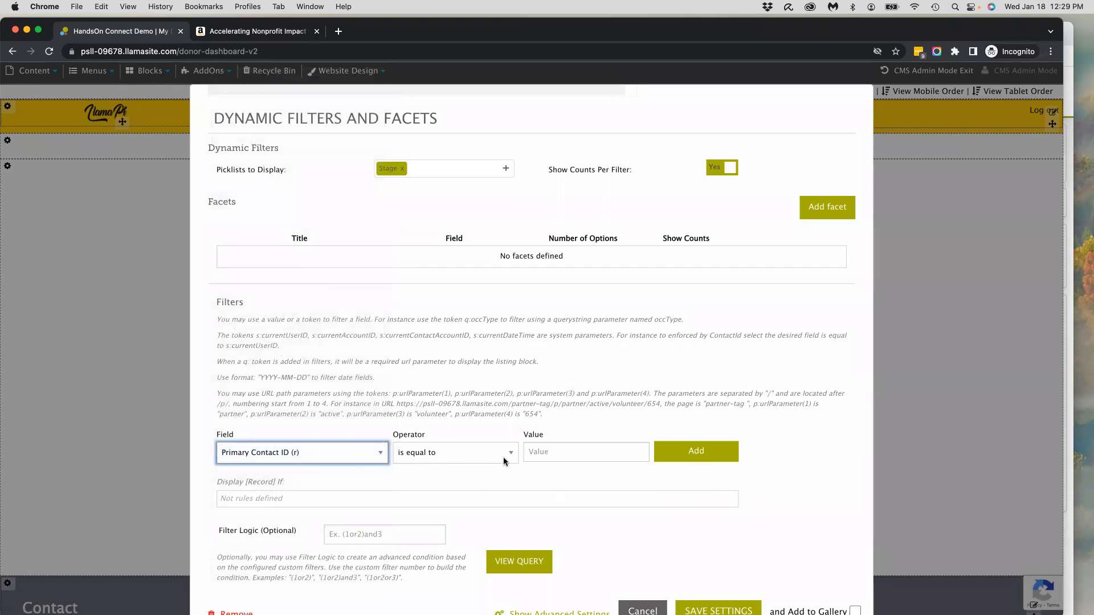
{"action": "left_click_drag", "start_coordinate": [257, 338], "coordinate": [308, 337]}
{"action": "left_click", "coordinate": [257, 337]}
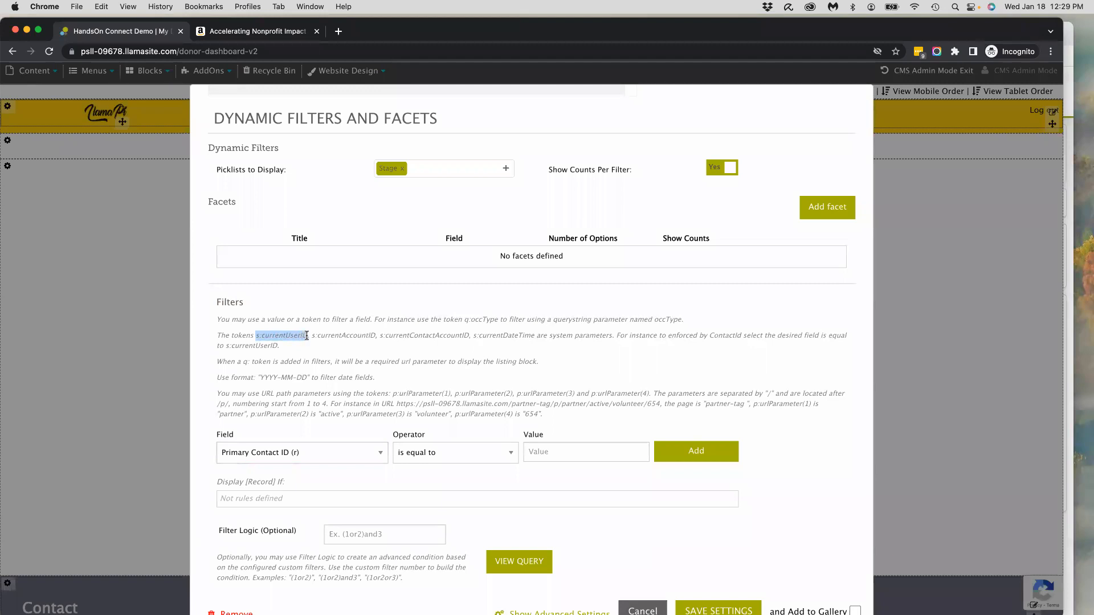
Step: Add the record filter Primary Contact ID (r) is equal to s:currentUserID, choosing the value from the session variables
{"action": "left_click", "coordinate": [568, 456]}
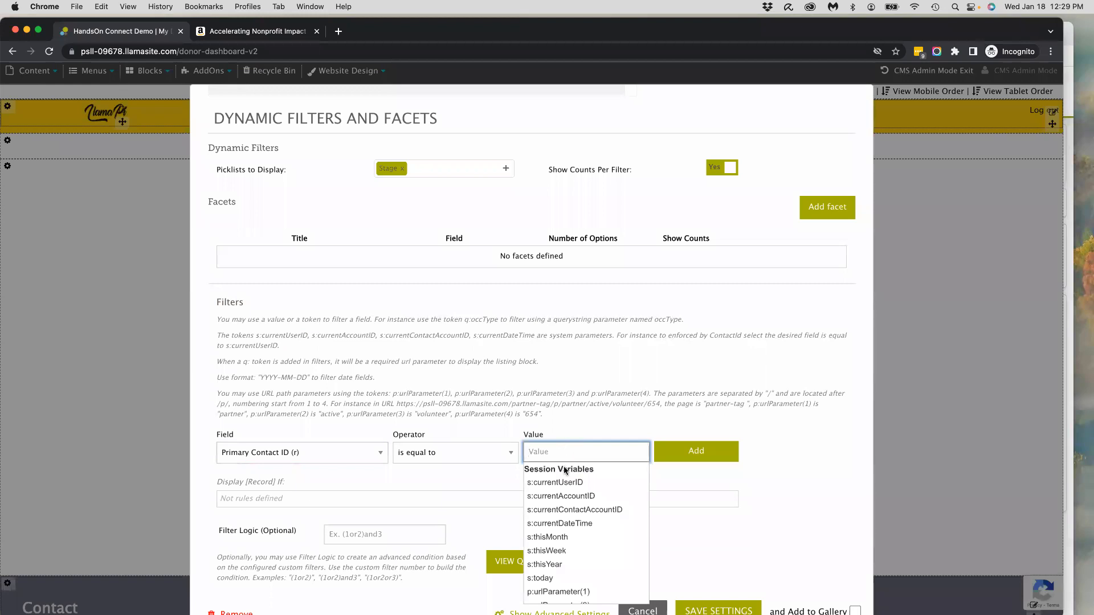
{"action": "scroll", "coordinate": [565, 499], "scroll_direction": "down", "scroll_amount": 2}
{"action": "scroll", "coordinate": [565, 499], "scroll_direction": "up", "scroll_amount": 2}
{"action": "type", "text": "s:c"}
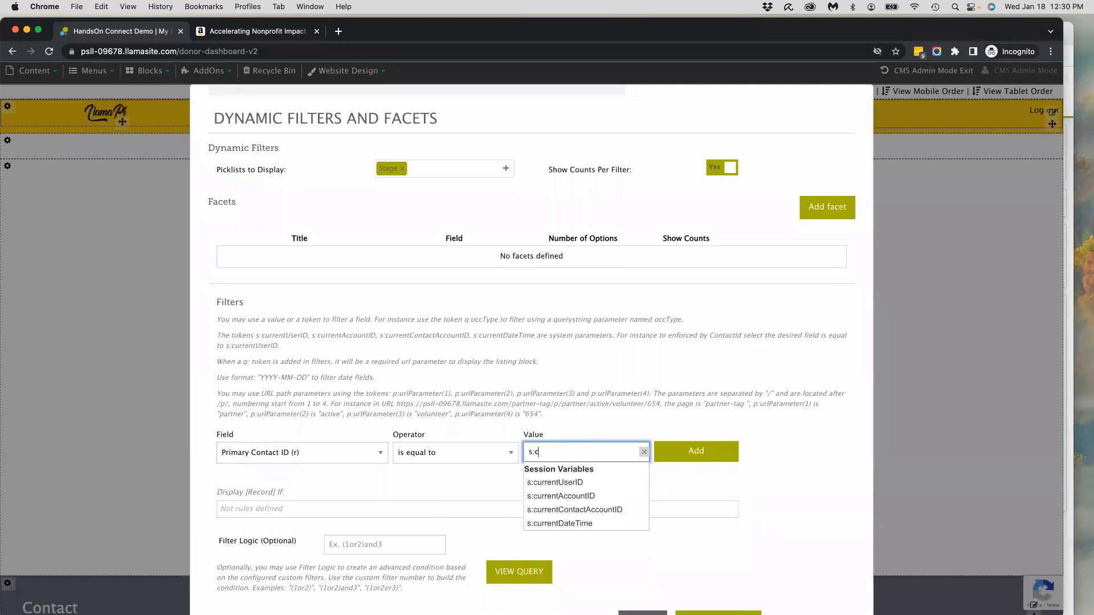
{"action": "left_click", "coordinate": [561, 483]}
{"action": "left_click", "coordinate": [707, 457]}
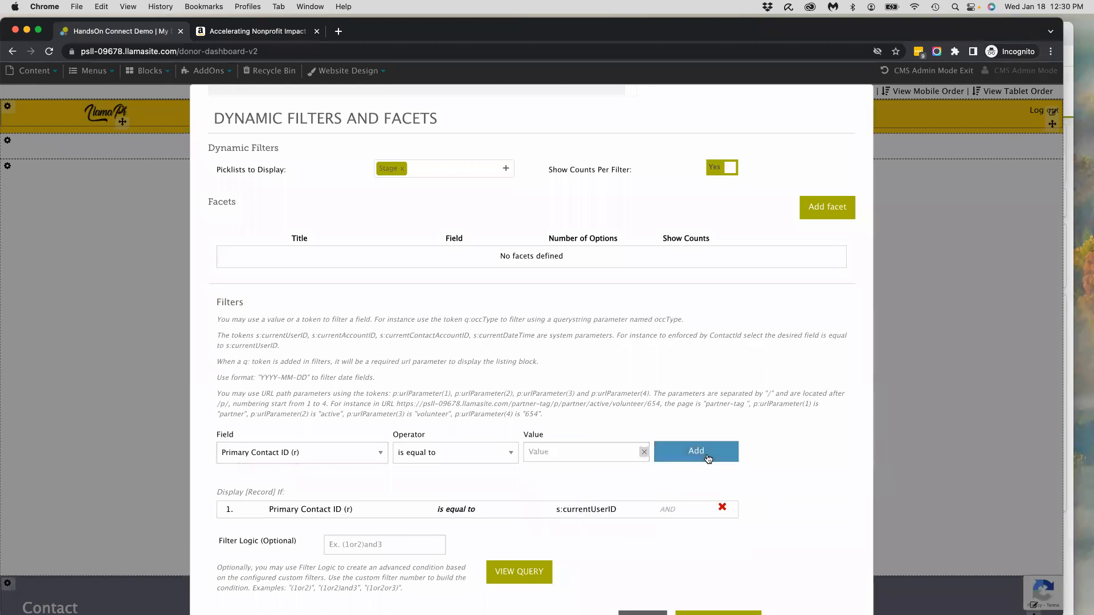
Step: Save the My Donations listing block's settings and return to the dashboard page
{"action": "scroll", "coordinate": [692, 533], "scroll_direction": "down", "scroll_amount": 2}
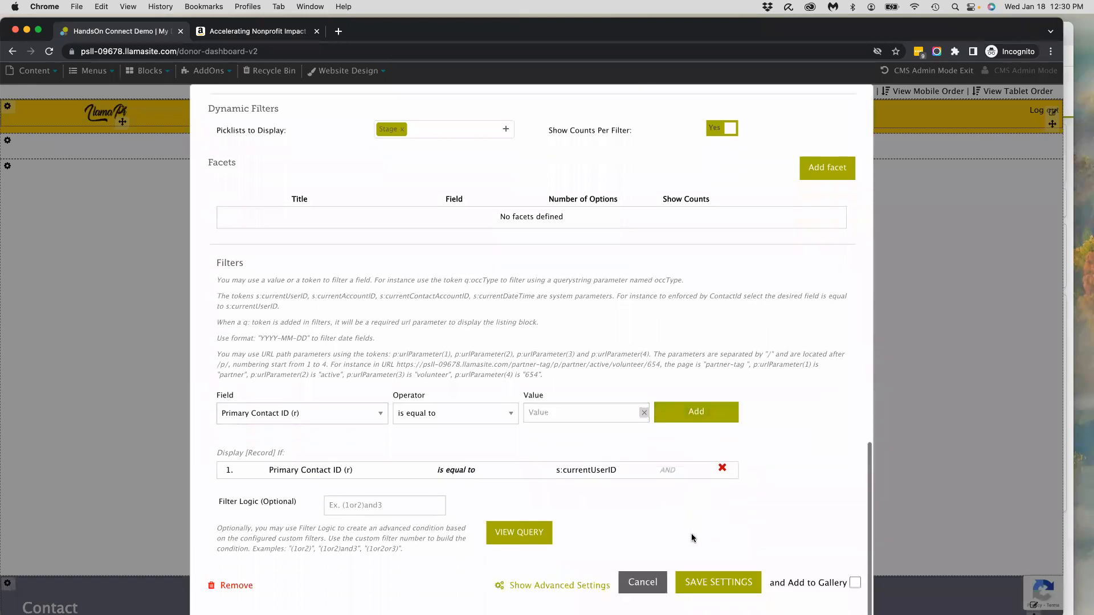
{"action": "left_click", "coordinate": [723, 584]}
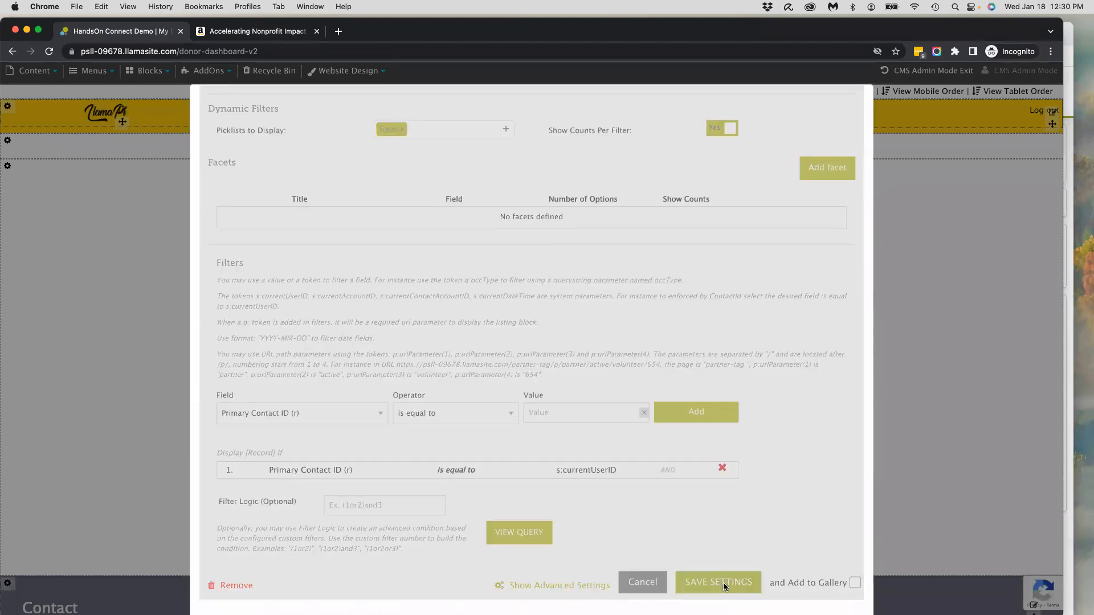
{"action": "left_click", "coordinate": [532, 400]}
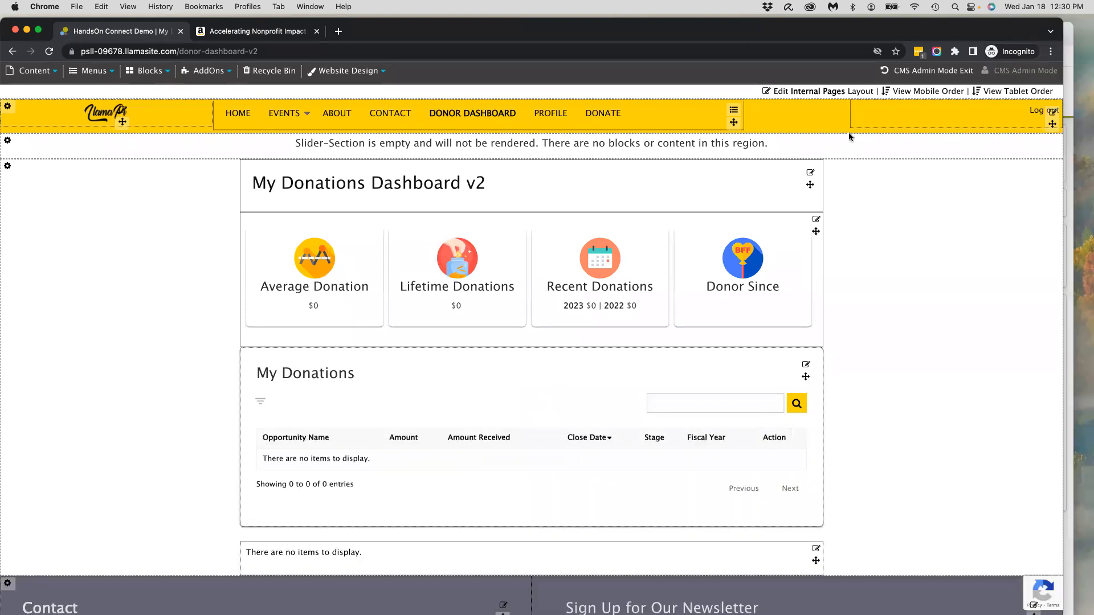
Step: Switch to the donor's logged-in browser window, reload the donor dashboard and review its My Donations list
{"action": "left_click", "coordinate": [1068, 70]}
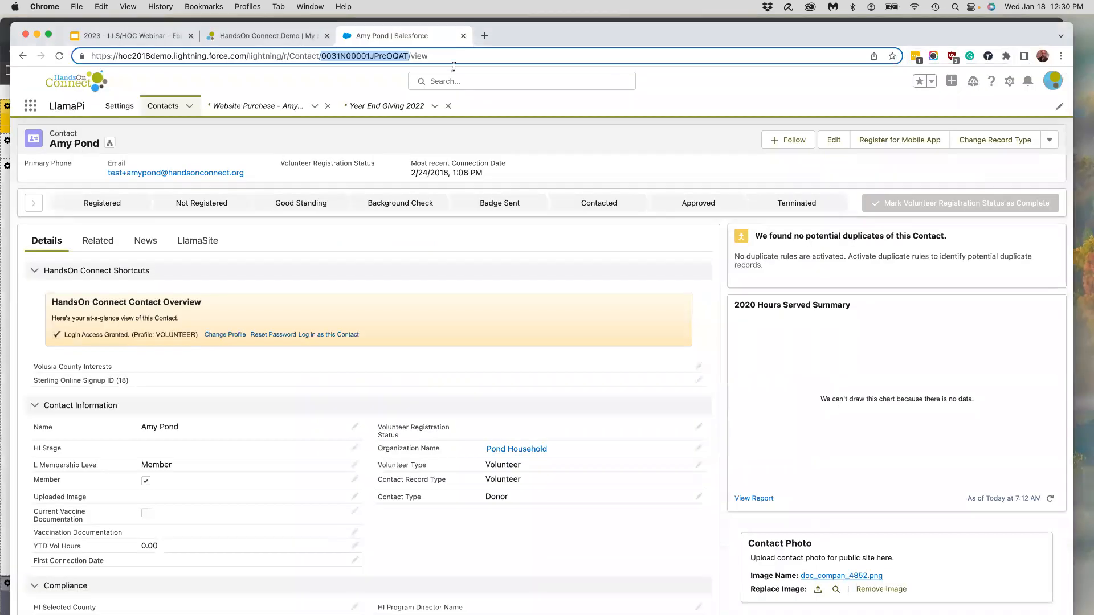
{"action": "left_click", "coordinate": [263, 37]}
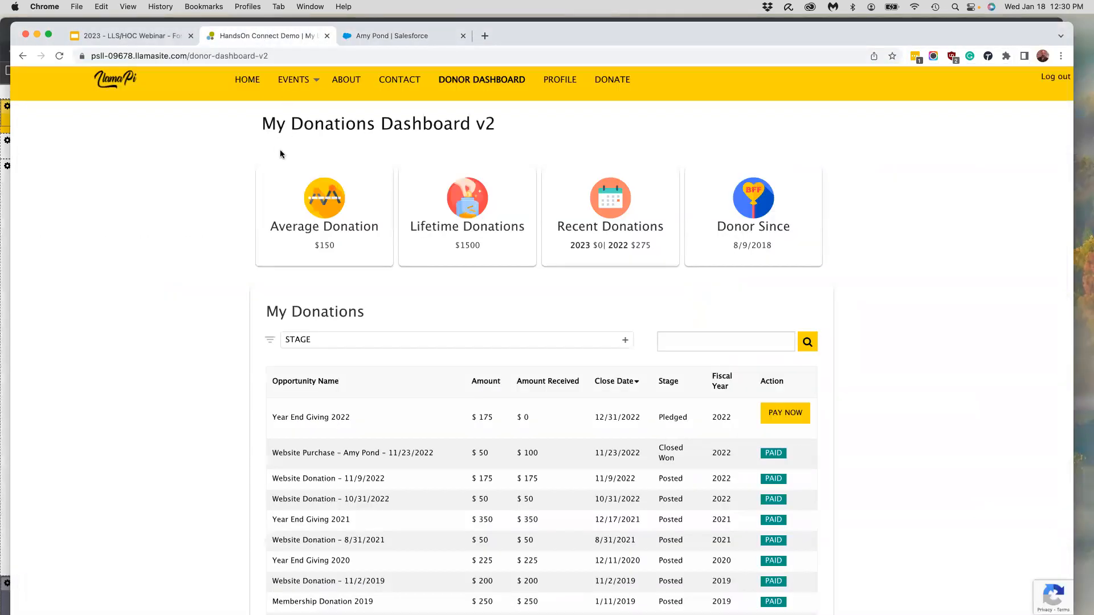
{"action": "left_click", "coordinate": [59, 56]}
{"action": "scroll", "coordinate": [949, 344], "scroll_direction": "down", "scroll_amount": 3}
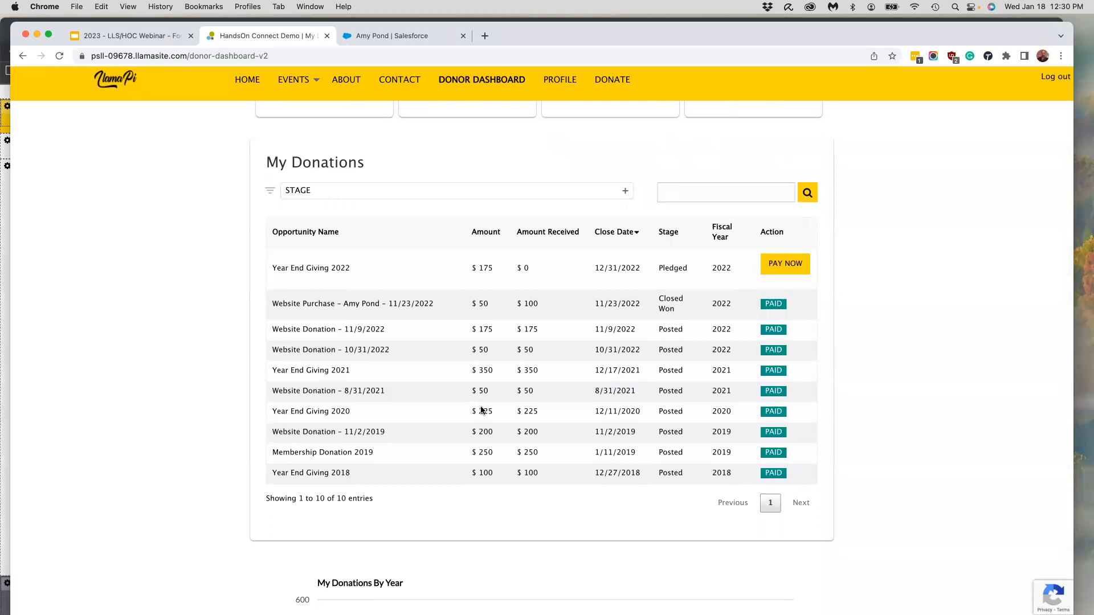
{"action": "scroll", "coordinate": [484, 411], "scroll_direction": "up", "scroll_amount": 3}
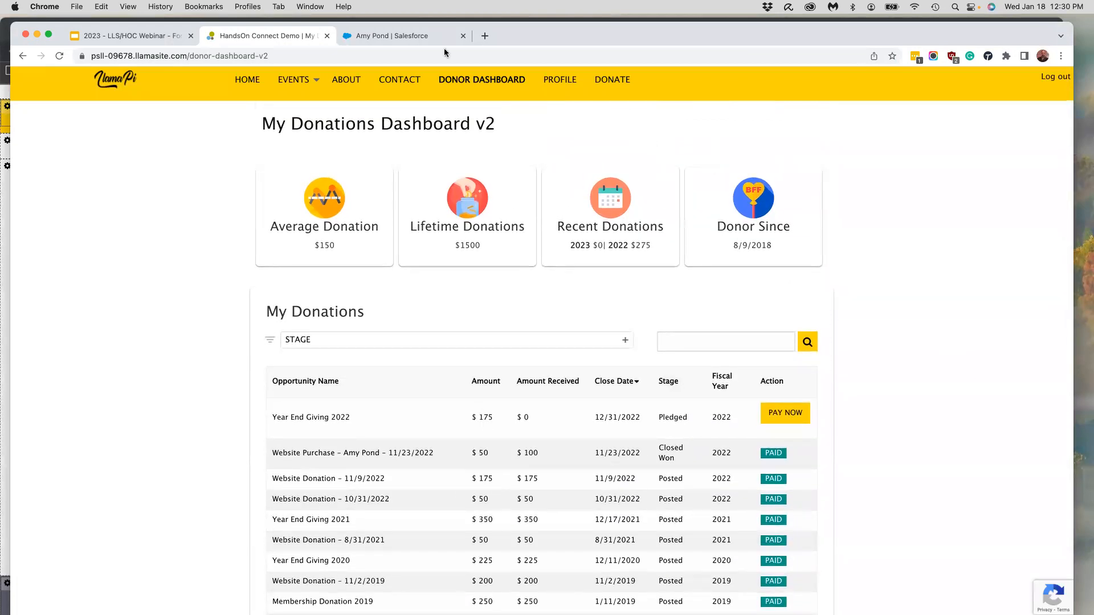
Step: Compare the related opportunities on the donor's Salesforce contact record with the dashboard's My Donations list, entry count and yearly chart
{"action": "left_click", "coordinate": [399, 36]}
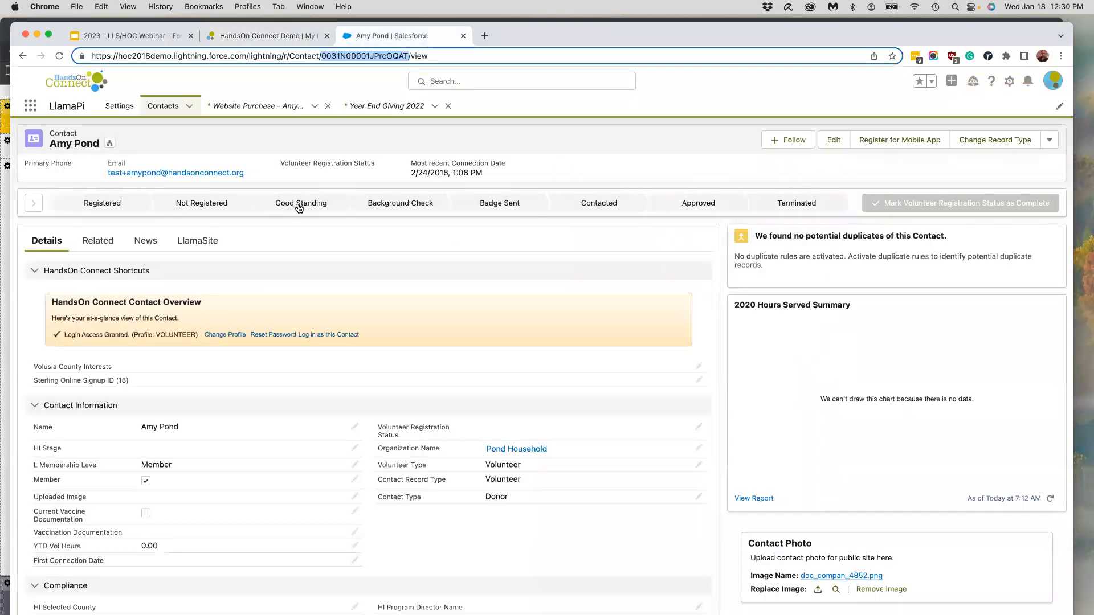
{"action": "left_click", "coordinate": [95, 242]}
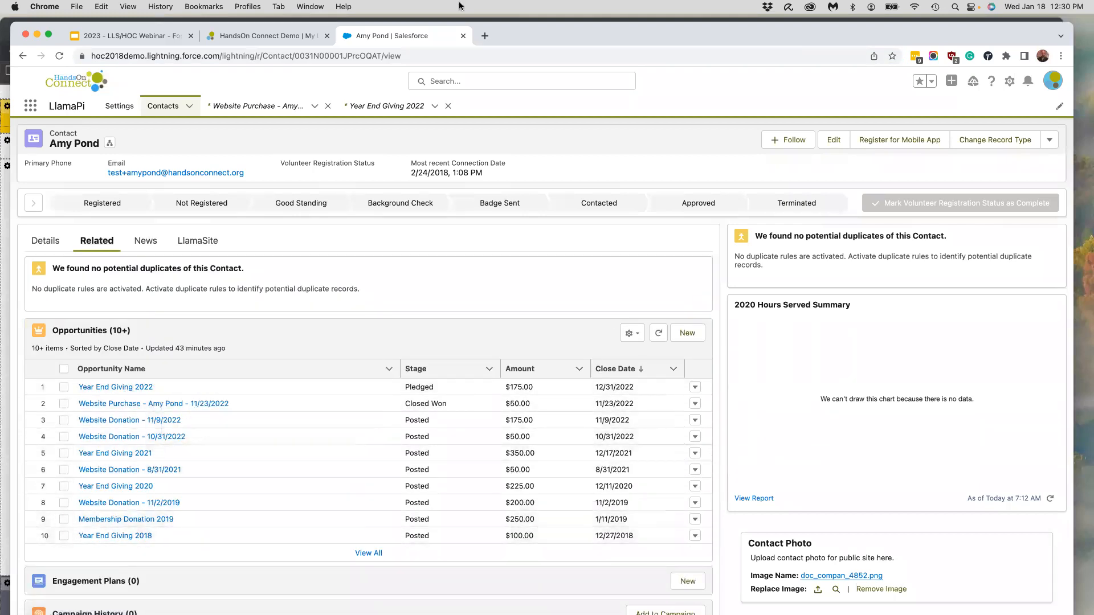
{"action": "left_click", "coordinate": [268, 35]}
{"action": "scroll", "coordinate": [379, 445], "scroll_direction": "down", "scroll_amount": 10}
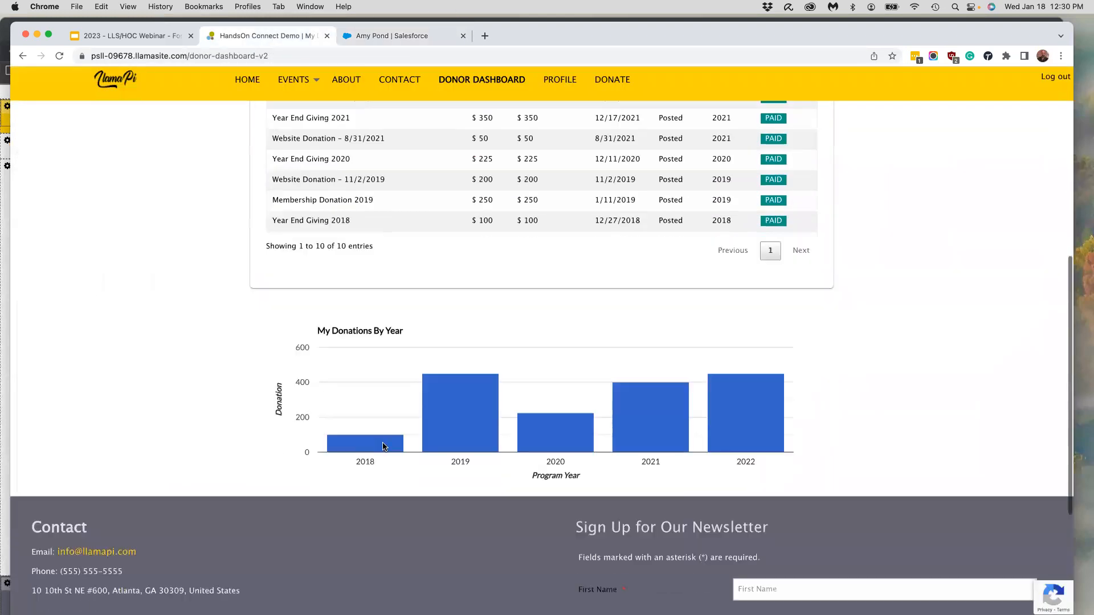
{"action": "scroll", "coordinate": [383, 446], "scroll_direction": "down", "scroll_amount": 3}
{"action": "scroll", "coordinate": [379, 427], "scroll_direction": "up", "scroll_amount": 5}
{"action": "left_click_drag", "start_coordinate": [349, 273], "coordinate": [311, 273]}
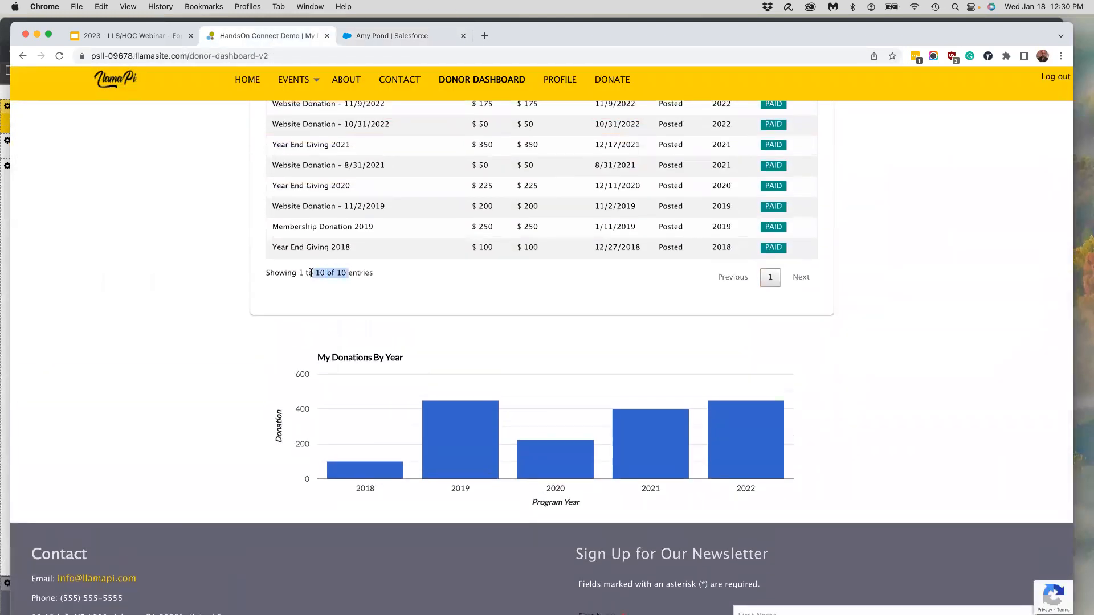
{"action": "scroll", "coordinate": [509, 282], "scroll_direction": "up", "scroll_amount": 3}
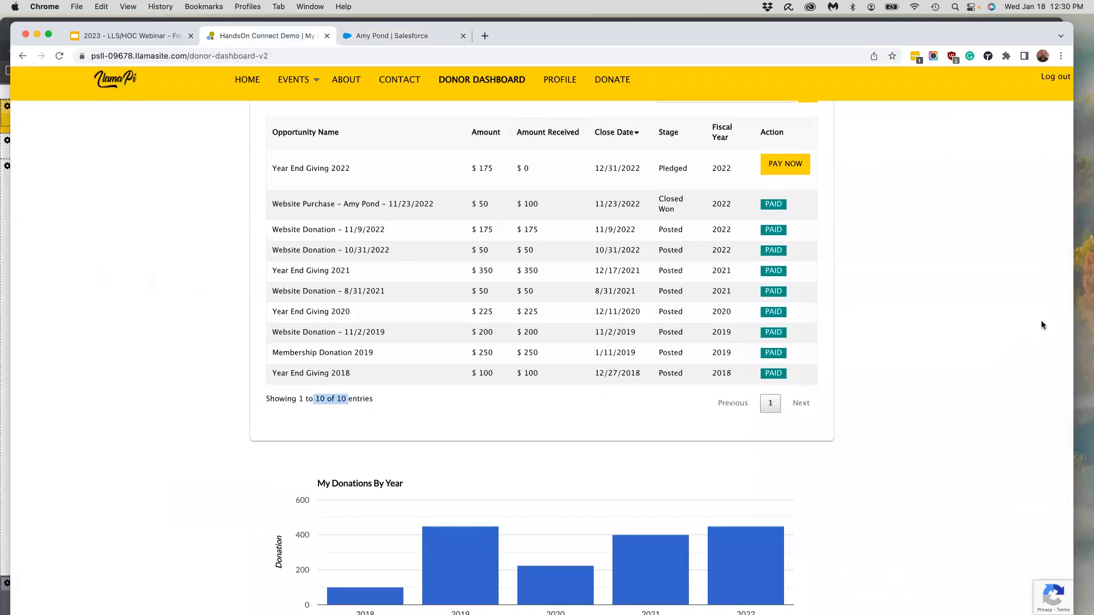
{"action": "scroll", "coordinate": [1006, 370], "scroll_direction": "up", "scroll_amount": 3}
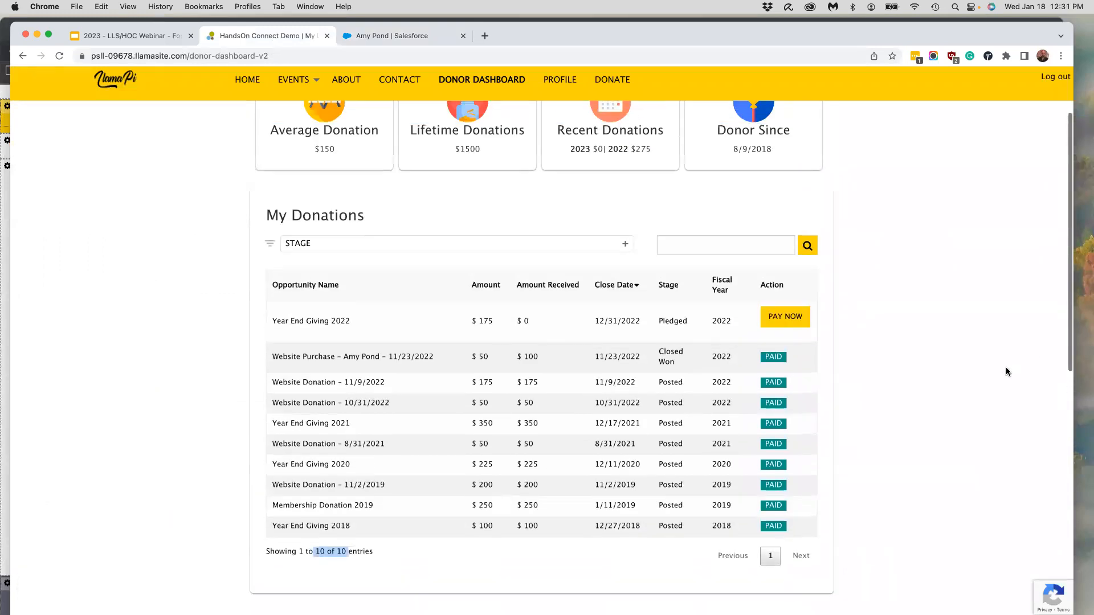
{"action": "scroll", "coordinate": [1006, 369], "scroll_direction": "up", "scroll_amount": 2}
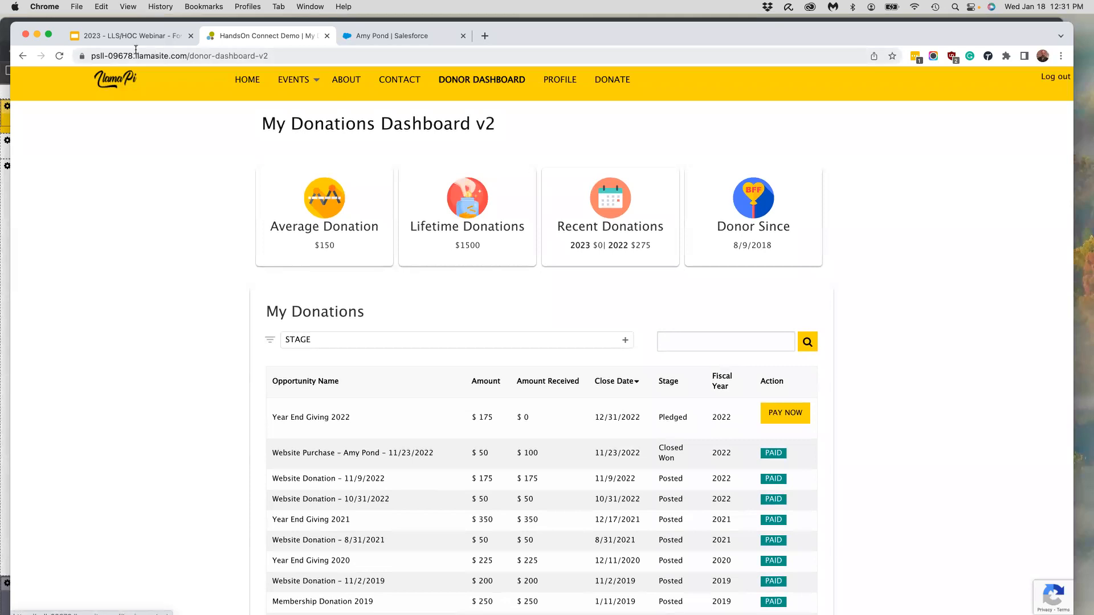
Step: Examine the Contact ID is equal to s:currentUserID filter in the Donor Dashboard Metrics block on the admin site, and close the settings without saving
{"action": "left_click", "coordinate": [608, 21]}
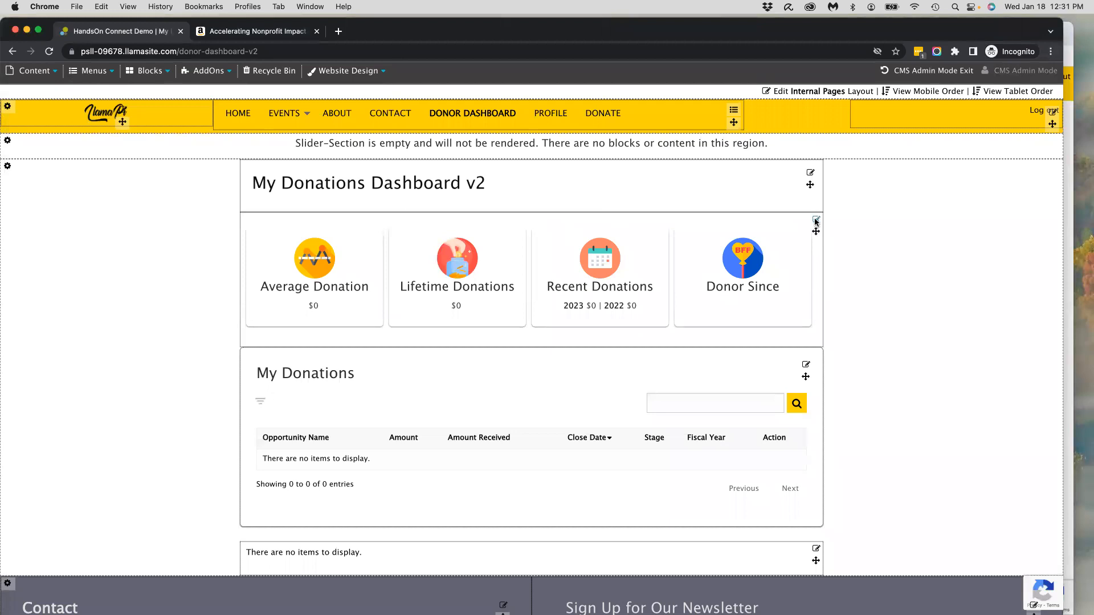
{"action": "left_click", "coordinate": [816, 221]}
{"action": "scroll", "coordinate": [558, 376], "scroll_direction": "down", "scroll_amount": 10}
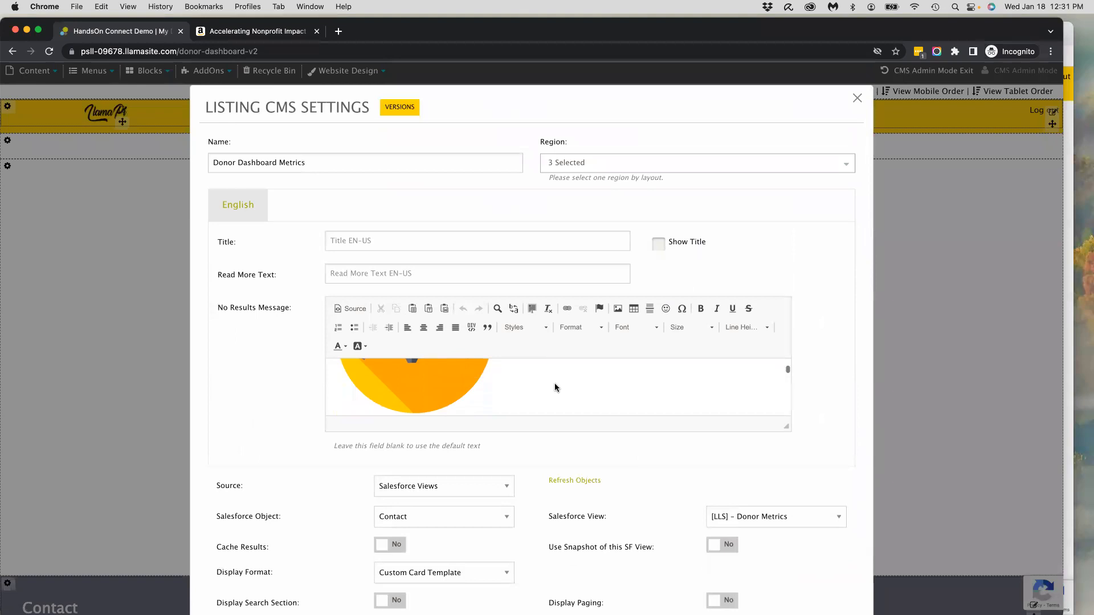
{"action": "scroll", "coordinate": [438, 533], "scroll_direction": "down", "scroll_amount": 15}
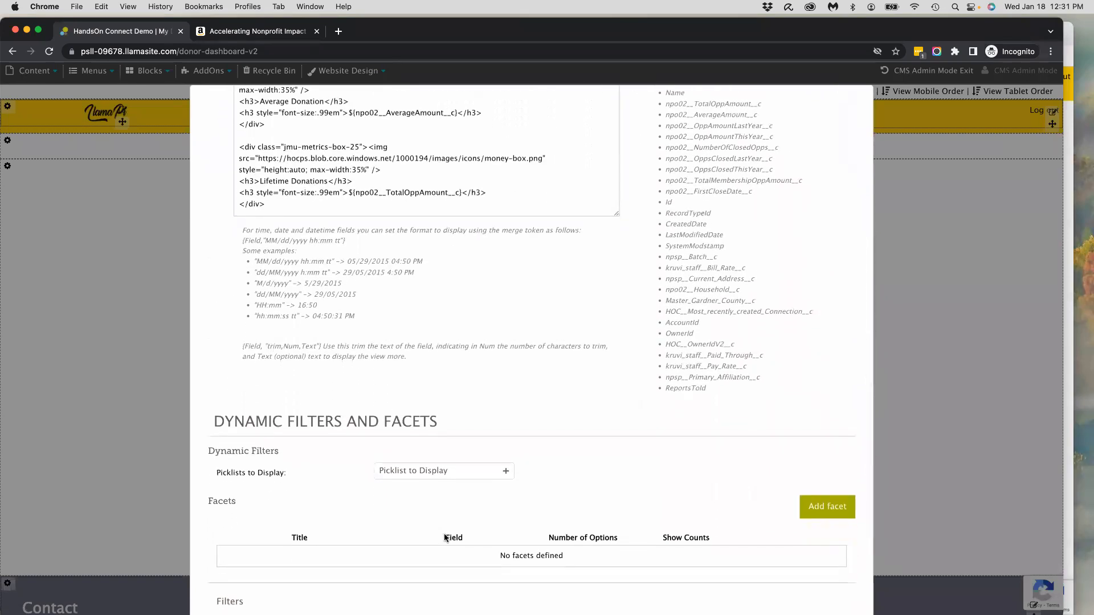
{"action": "scroll", "coordinate": [470, 515], "scroll_direction": "down", "scroll_amount": 5}
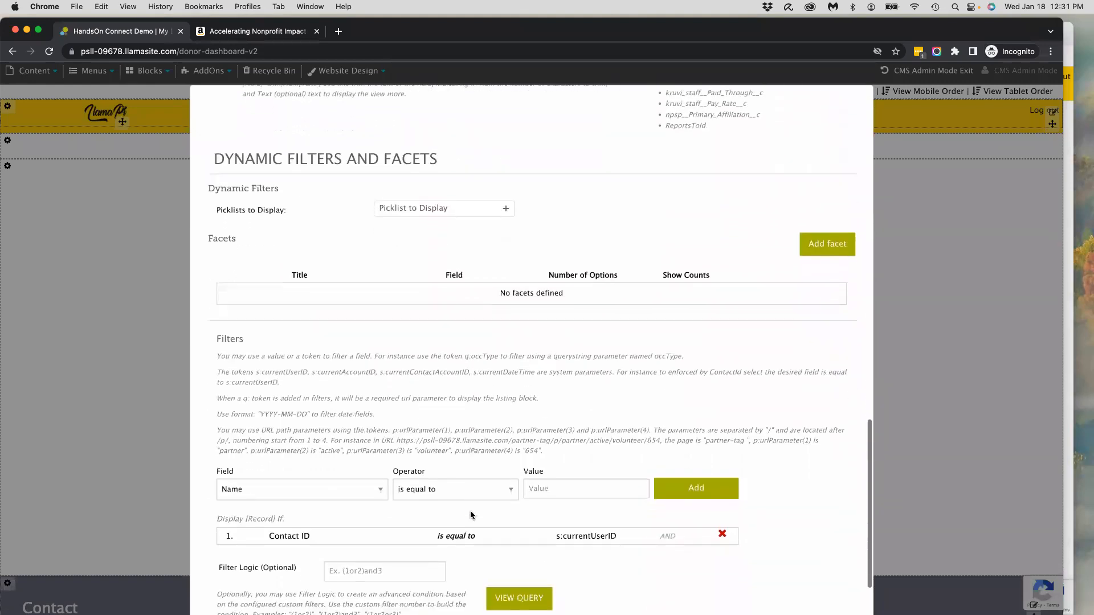
{"action": "scroll", "coordinate": [471, 515], "scroll_direction": "down", "scroll_amount": 2}
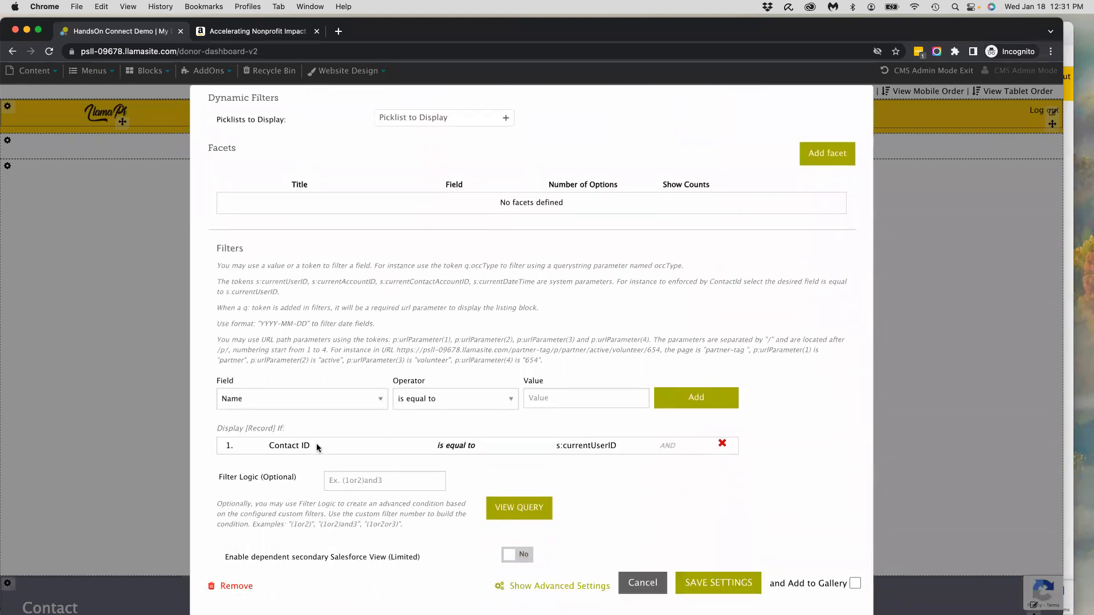
{"action": "left_click_drag", "start_coordinate": [317, 447], "coordinate": [271, 444]}
{"action": "left_click_drag", "start_coordinate": [619, 447], "coordinate": [541, 447]}
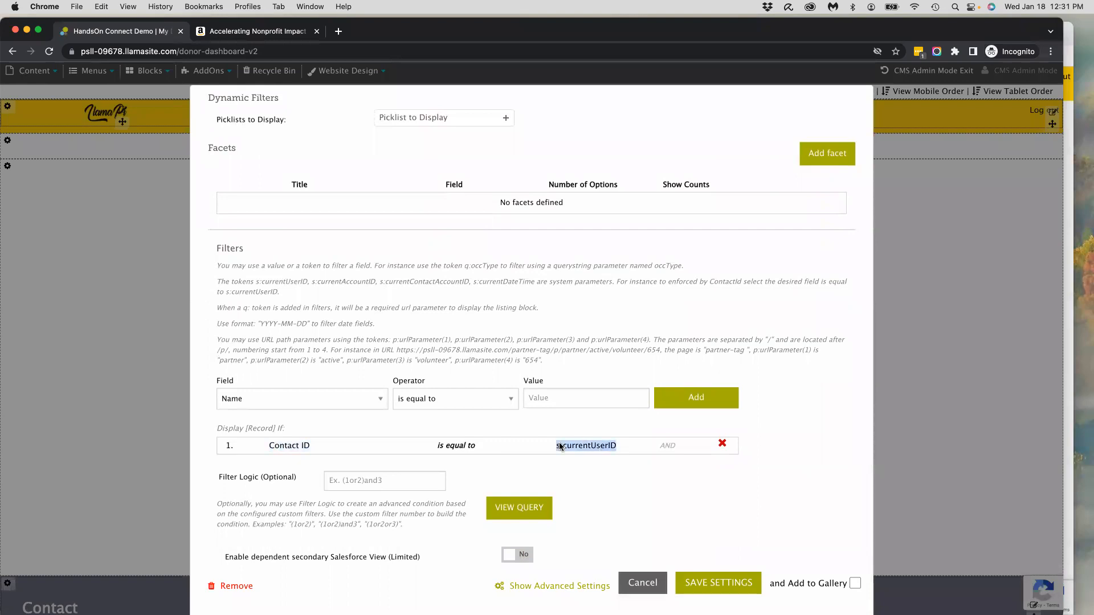
{"action": "left_click", "coordinate": [633, 586]}
Step: Open the settings of the listing block below My Donations and review its Salesforce source and column chart settings
{"action": "scroll", "coordinate": [689, 495], "scroll_direction": "down", "scroll_amount": 2}
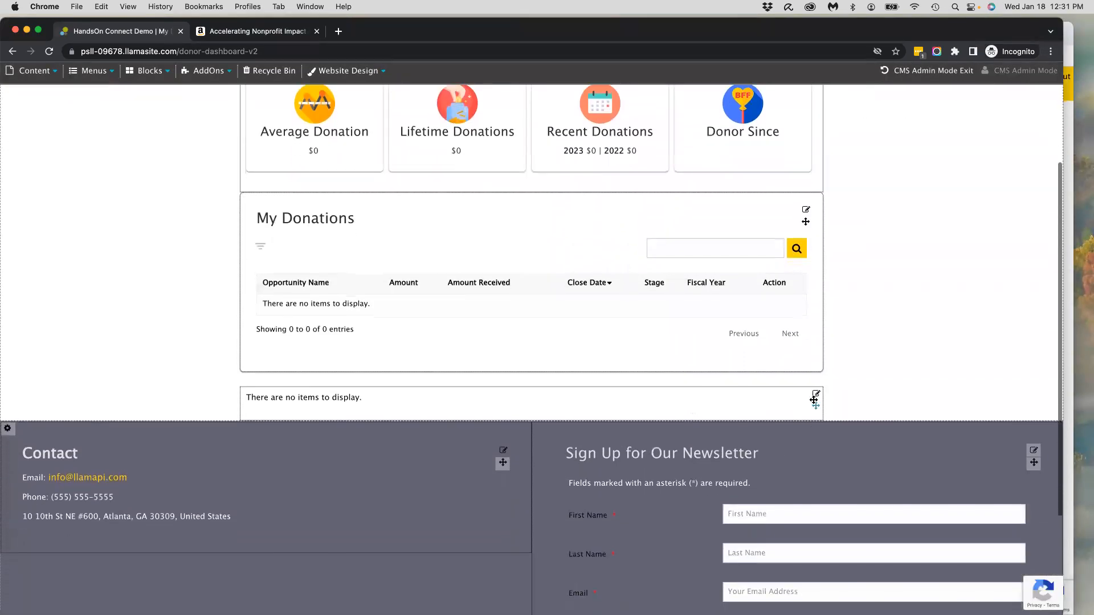
{"action": "left_click", "coordinate": [816, 392]}
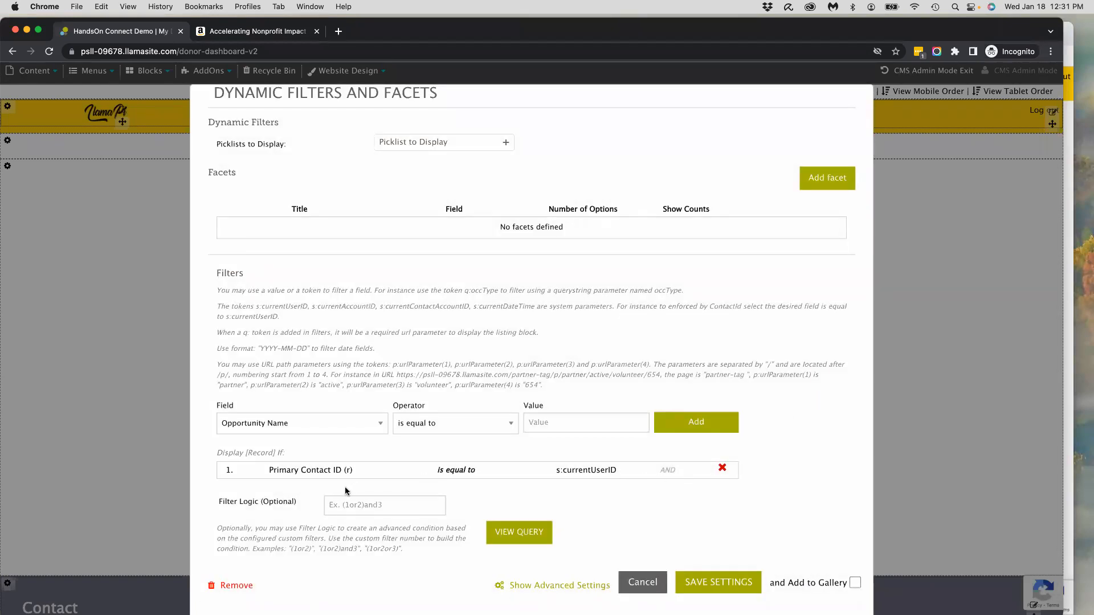
{"action": "scroll", "coordinate": [385, 392], "scroll_direction": "up", "scroll_amount": 10}
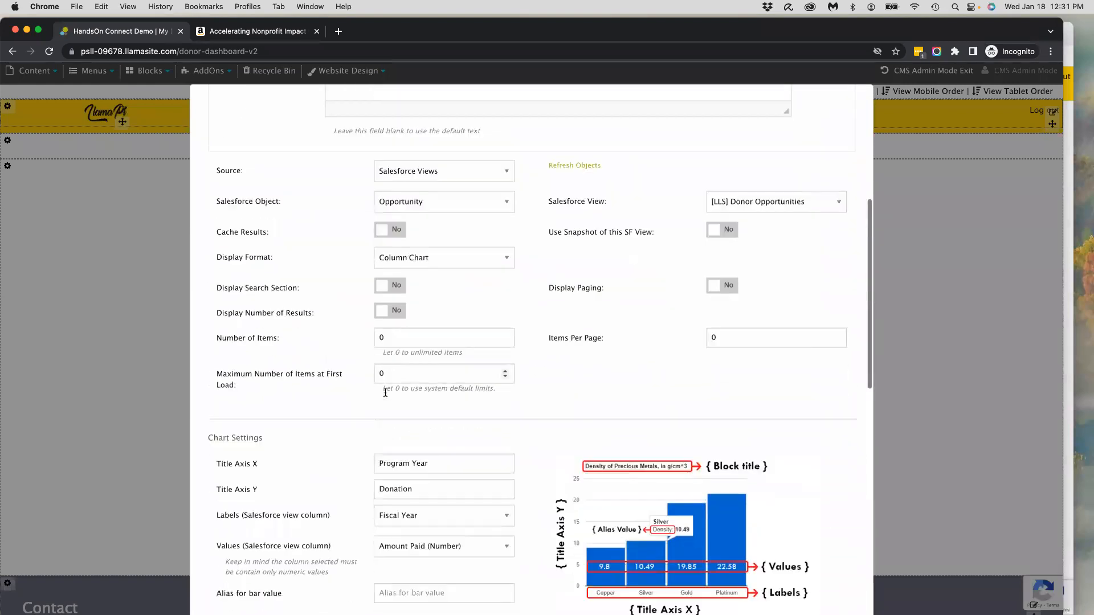
{"action": "scroll", "coordinate": [385, 391], "scroll_direction": "down", "scroll_amount": 15}
{"action": "scroll", "coordinate": [387, 403], "scroll_direction": "up", "scroll_amount": 14}
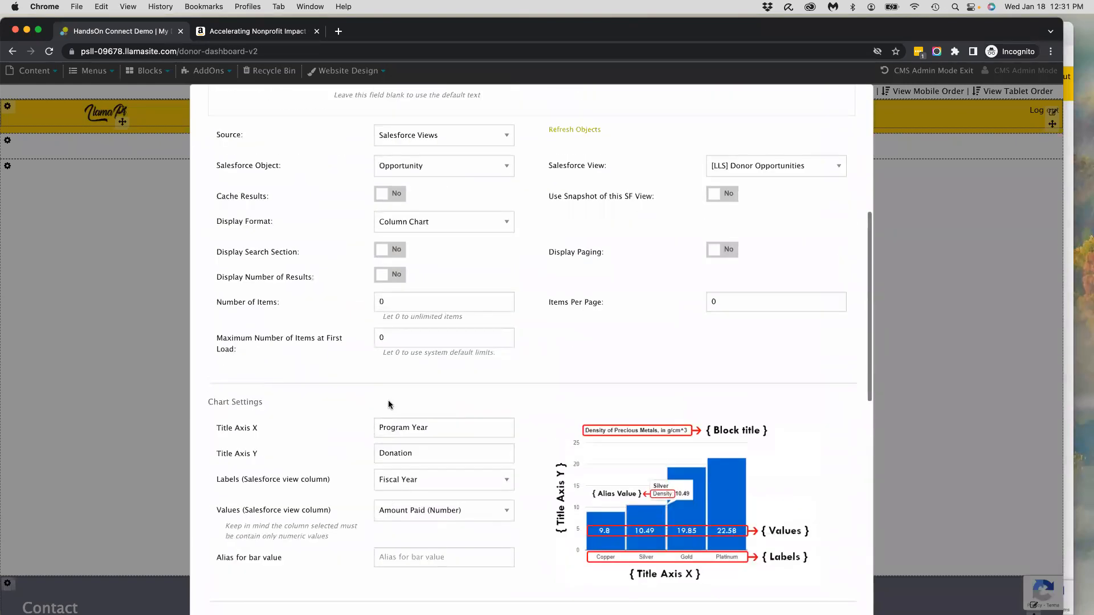
{"action": "scroll", "coordinate": [388, 400], "scroll_direction": "up", "scroll_amount": 5}
Step: Examine the chart block's Primary Contact ID (r) filter by highlighting its field name, and close the settings without saving
{"action": "scroll", "coordinate": [405, 489], "scroll_direction": "down", "scroll_amount": 15}
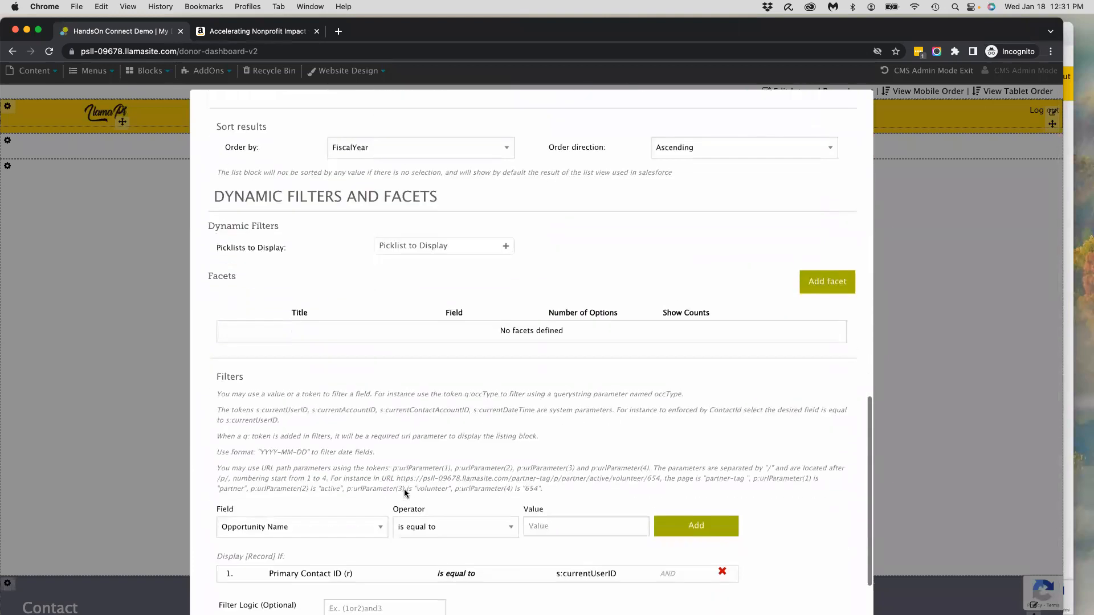
{"action": "scroll", "coordinate": [404, 489], "scroll_direction": "down", "scroll_amount": 3}
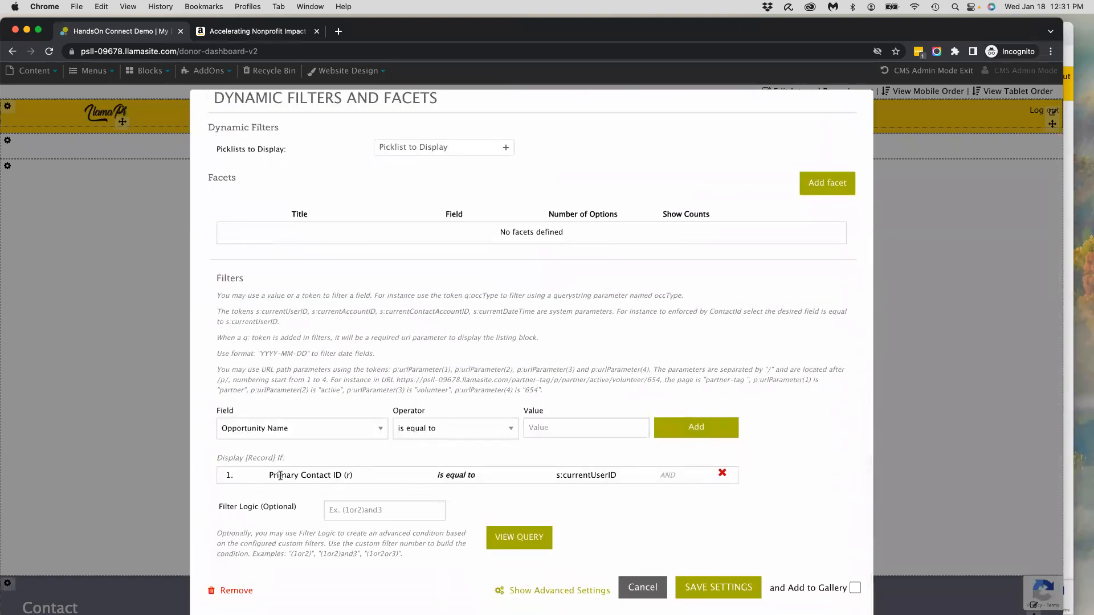
{"action": "left_click_drag", "start_coordinate": [279, 476], "coordinate": [334, 476]}
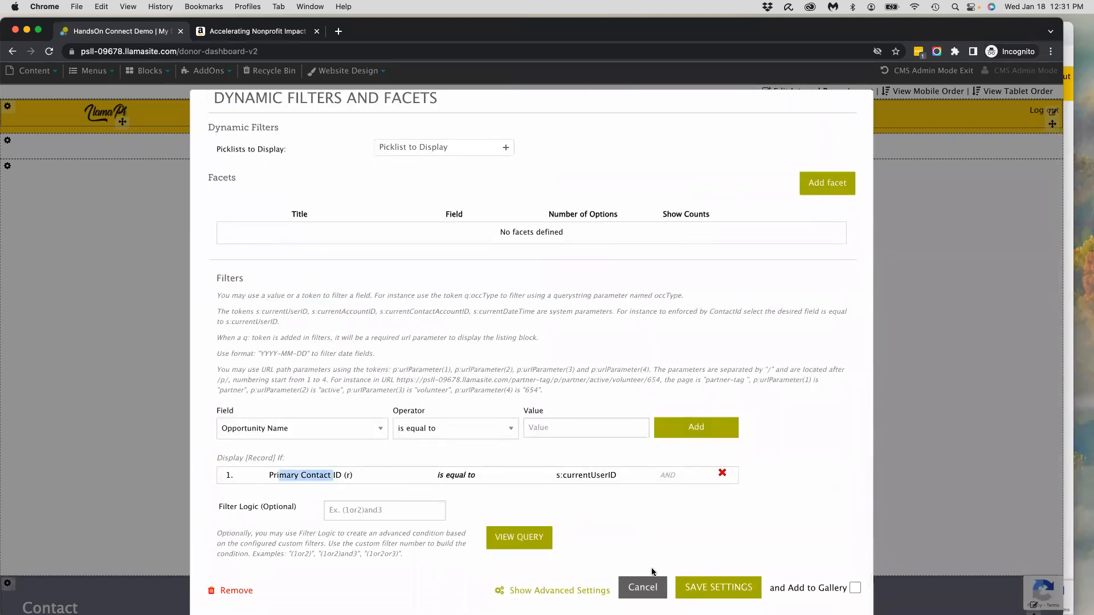
{"action": "left_click", "coordinate": [635, 585]}
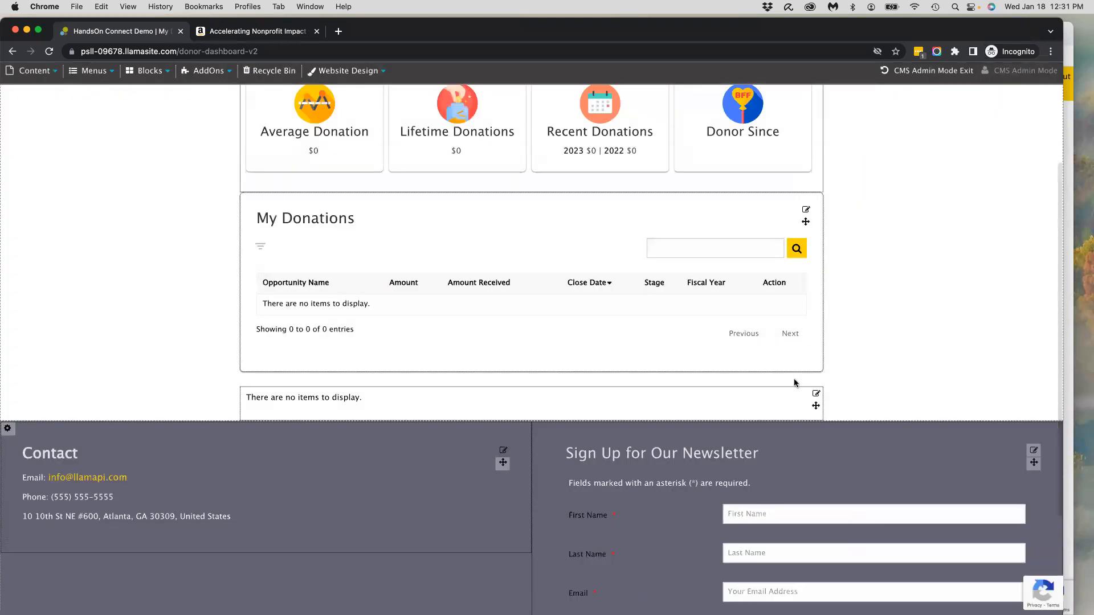
{"action": "scroll", "coordinate": [774, 344], "scroll_direction": "up", "scroll_amount": 3}
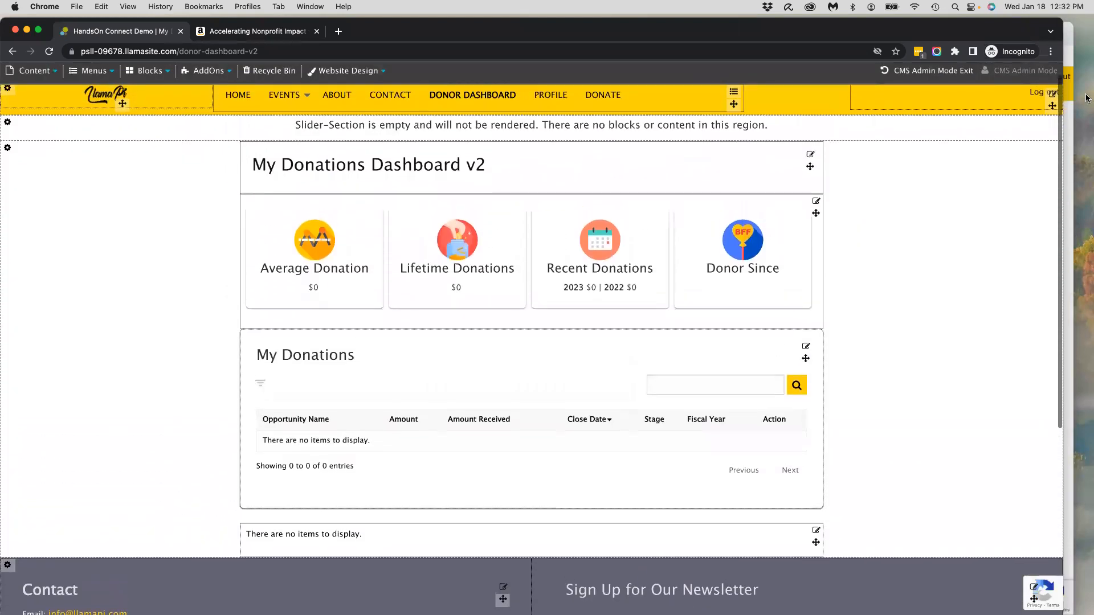
Step: Review the My Donations table on the donor's dashboard, highlighting a Posted value in the Stage column
{"action": "left_click", "coordinate": [1069, 117]}
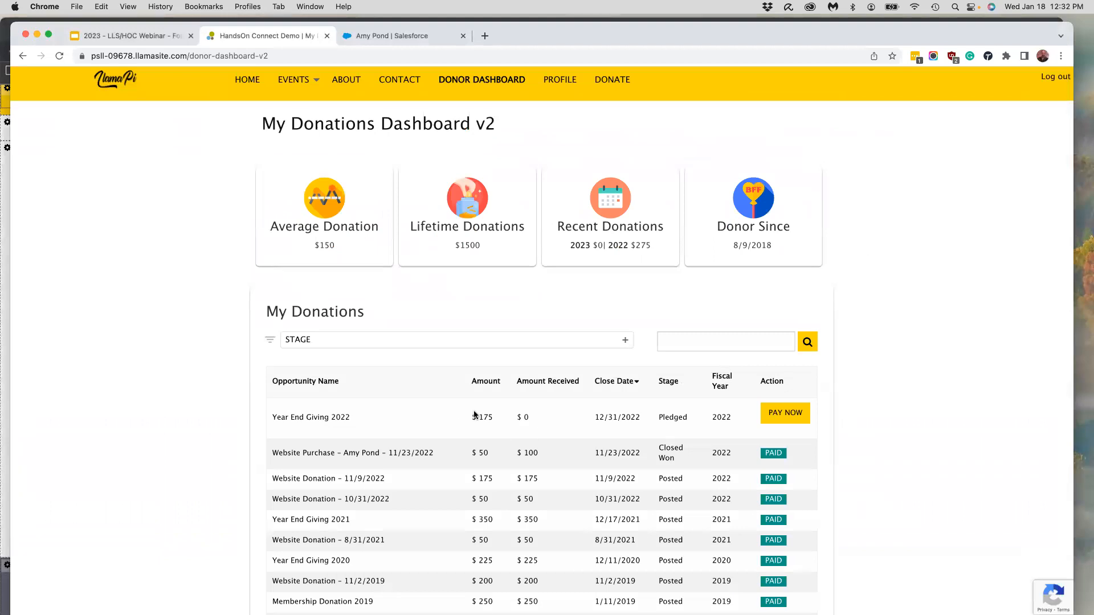
{"action": "scroll", "coordinate": [668, 460], "scroll_direction": "down", "scroll_amount": 2}
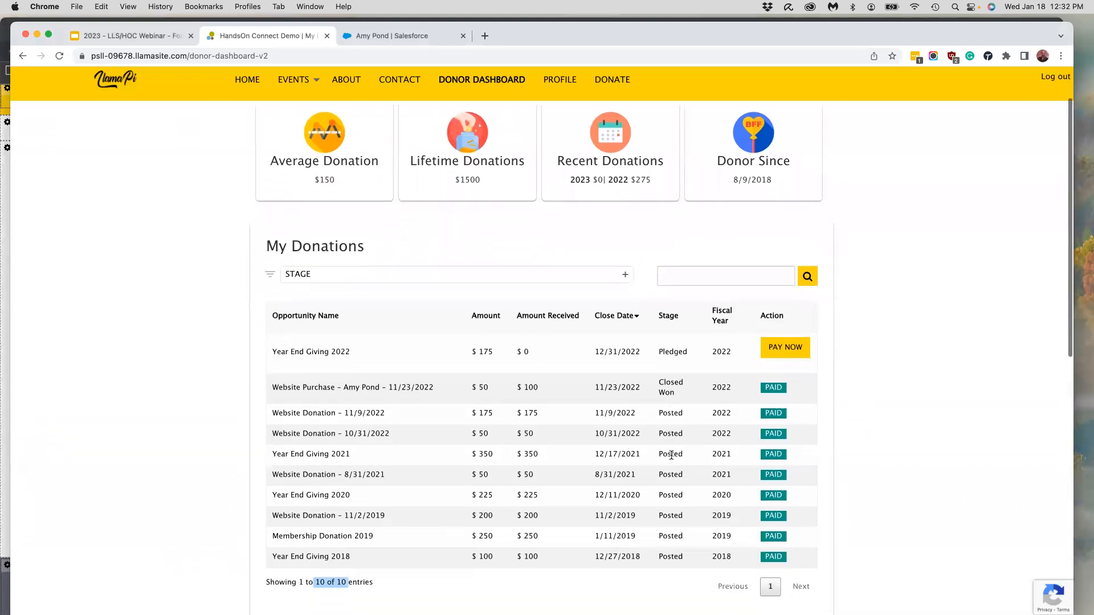
{"action": "left_click_drag", "start_coordinate": [683, 411], "coordinate": [661, 412]}
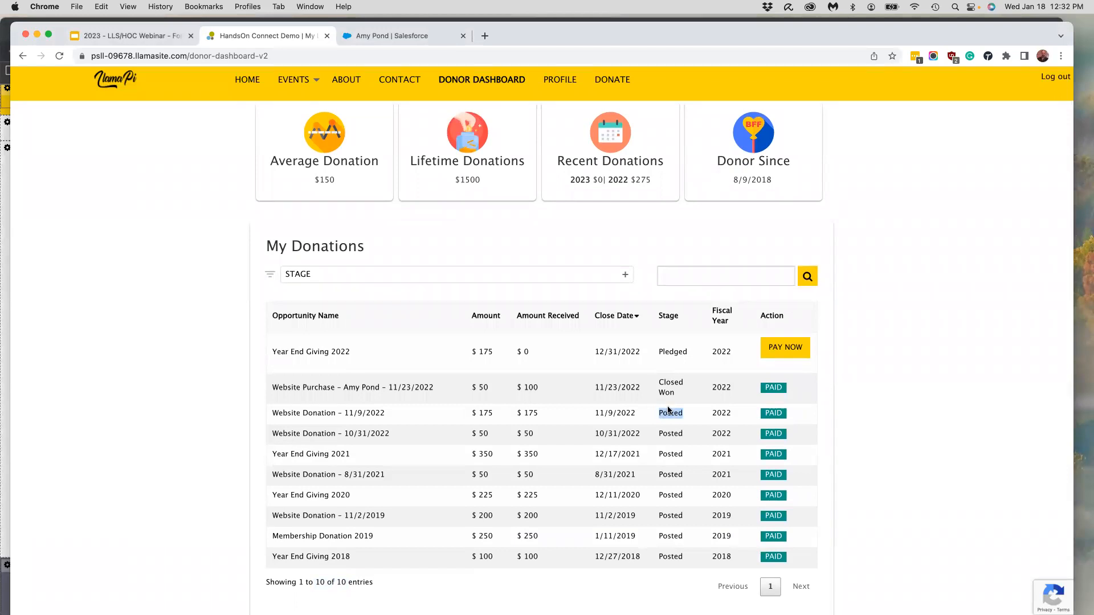
Step: Add a Stage is equal to Posted filter to the My Donations block on the admin site and save the settings
{"action": "left_click", "coordinate": [982, 16]}
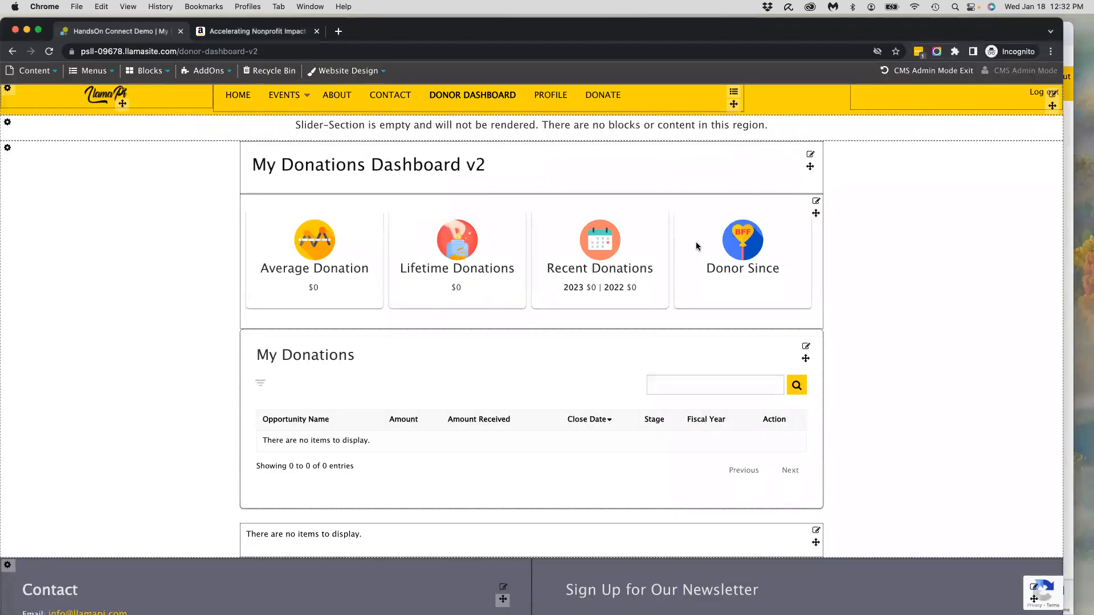
{"action": "left_click", "coordinate": [806, 347]}
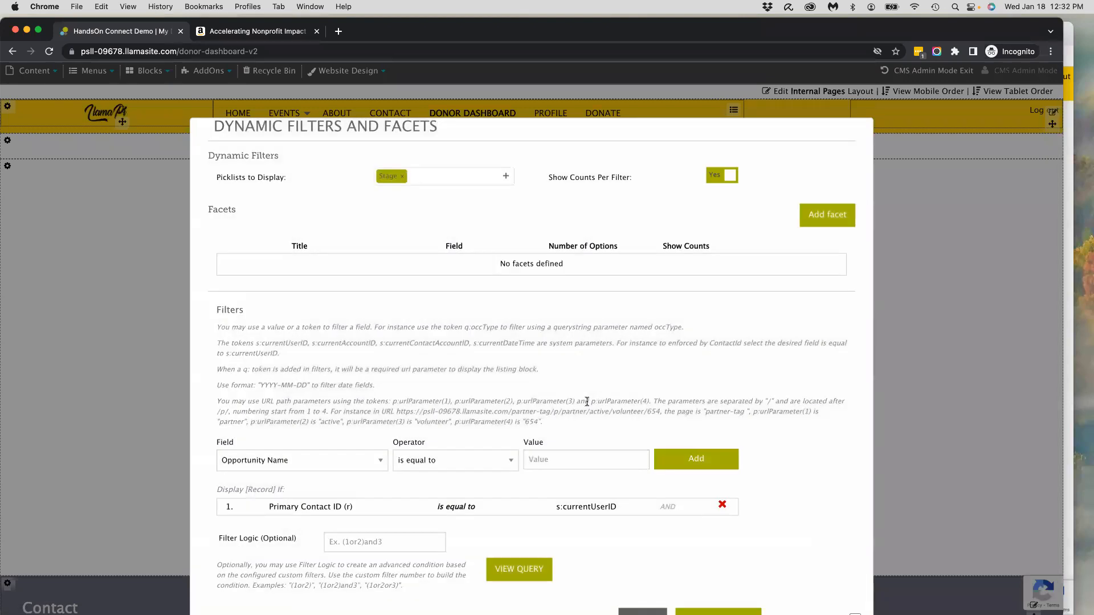
{"action": "left_click", "coordinate": [342, 465]}
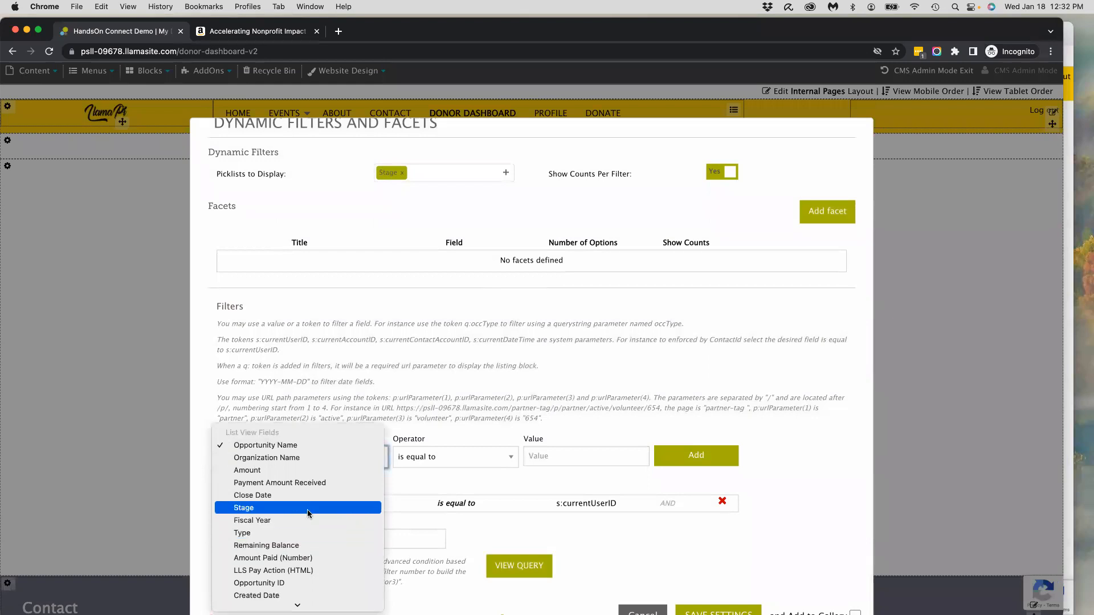
{"action": "left_click", "coordinate": [310, 507]}
{"action": "left_click", "coordinate": [561, 457]}
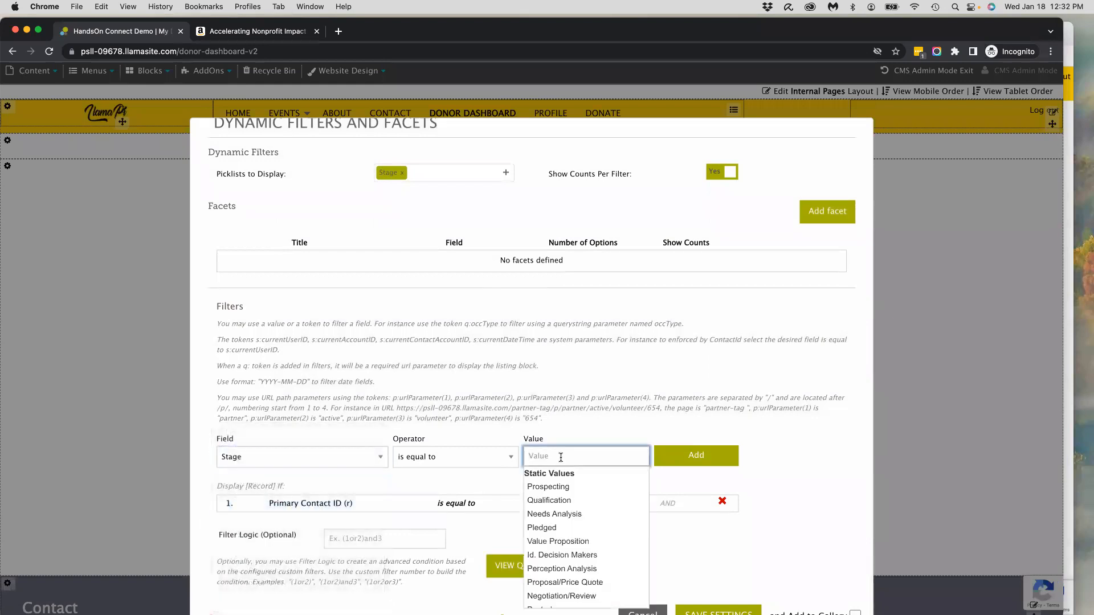
{"action": "type", "text": "Poste"}
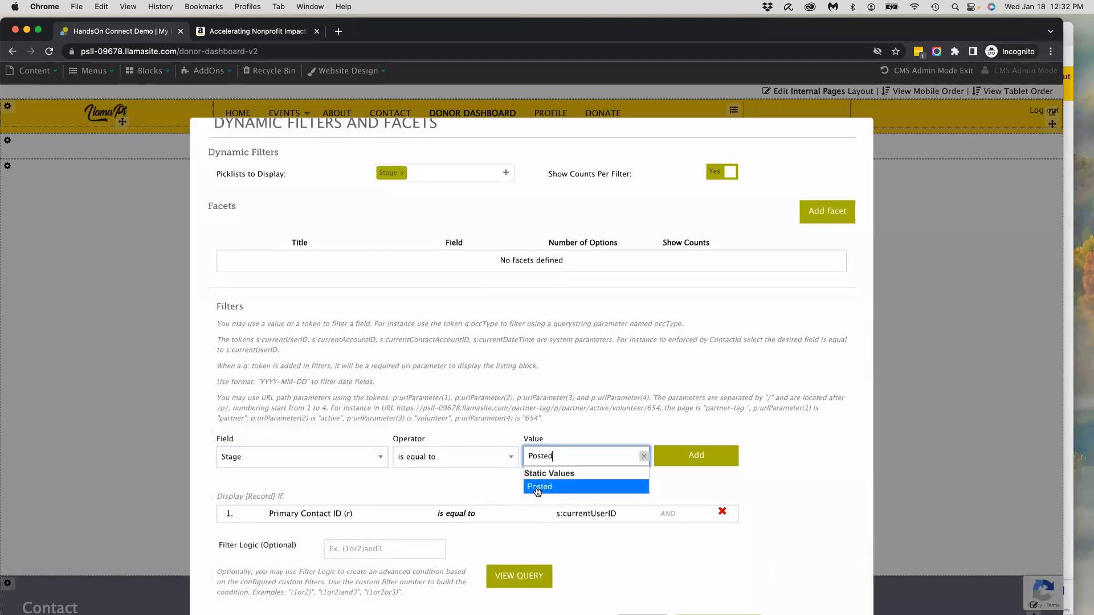
{"action": "type", "text": "d"}
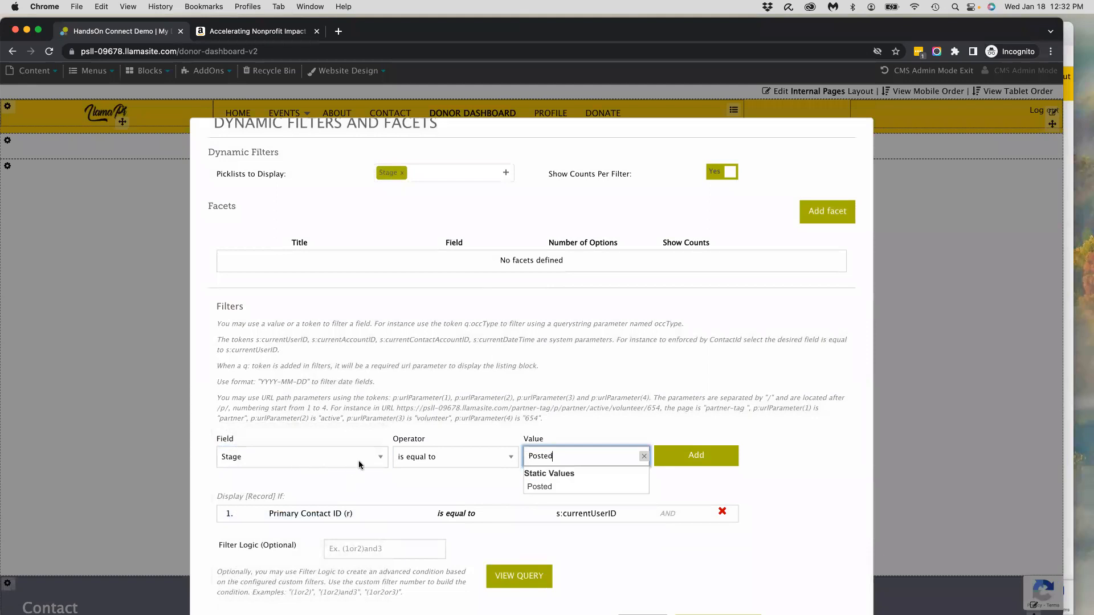
{"action": "left_click", "coordinate": [580, 488]}
{"action": "left_click", "coordinate": [706, 462]}
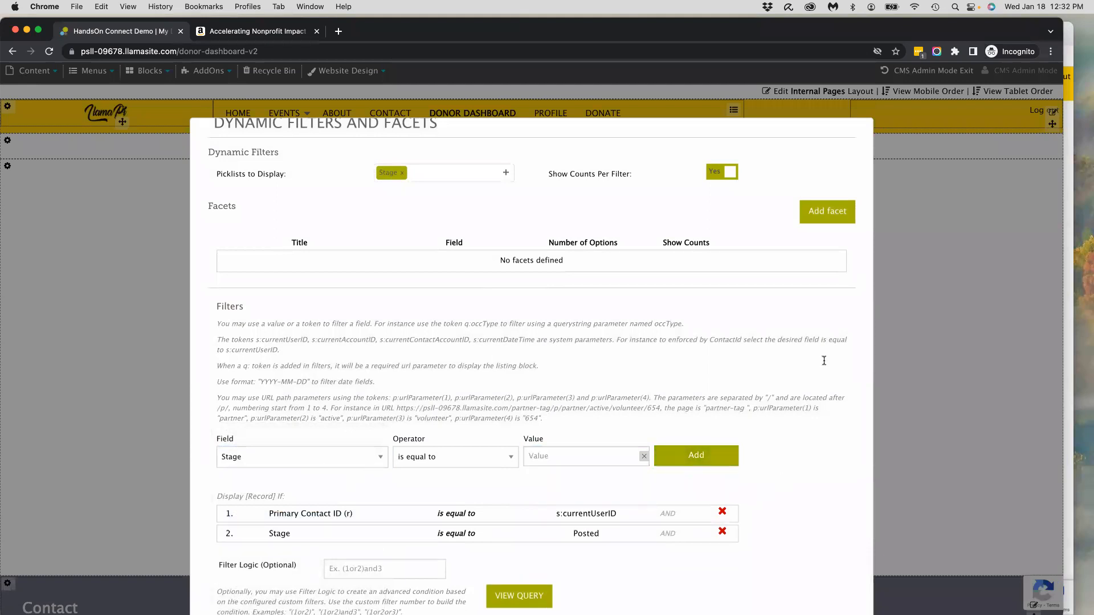
{"action": "scroll", "coordinate": [824, 360], "scroll_direction": "down", "scroll_amount": 1}
{"action": "left_click", "coordinate": [718, 611]}
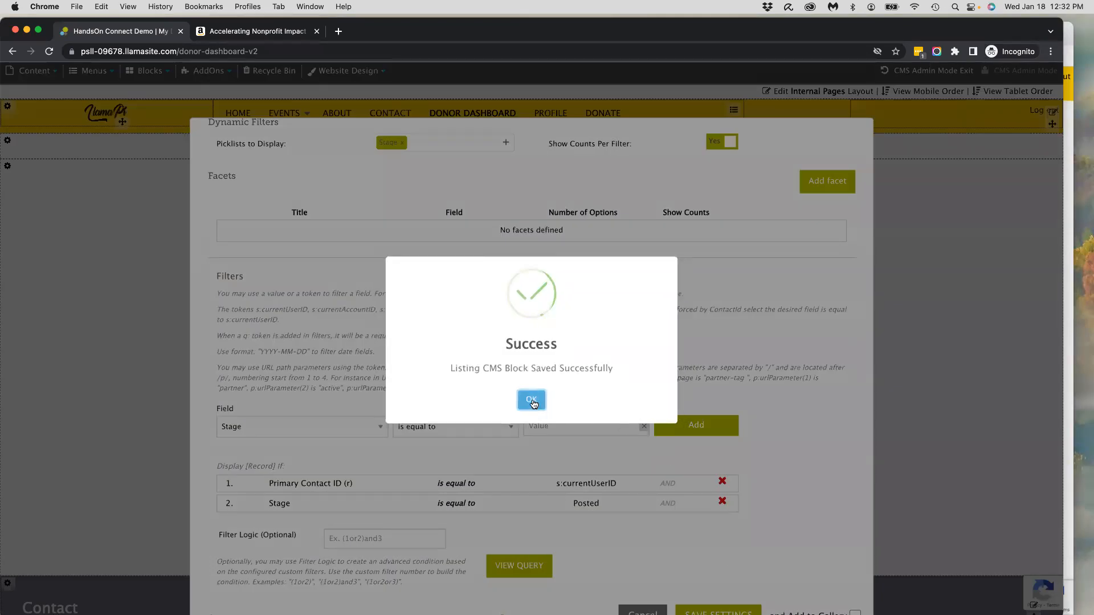
{"action": "left_click", "coordinate": [532, 400]}
Step: Reload the donor's dashboard to check the My Donations list against the Stage filter
{"action": "scroll", "coordinate": [533, 403], "scroll_direction": "down", "scroll_amount": 1}
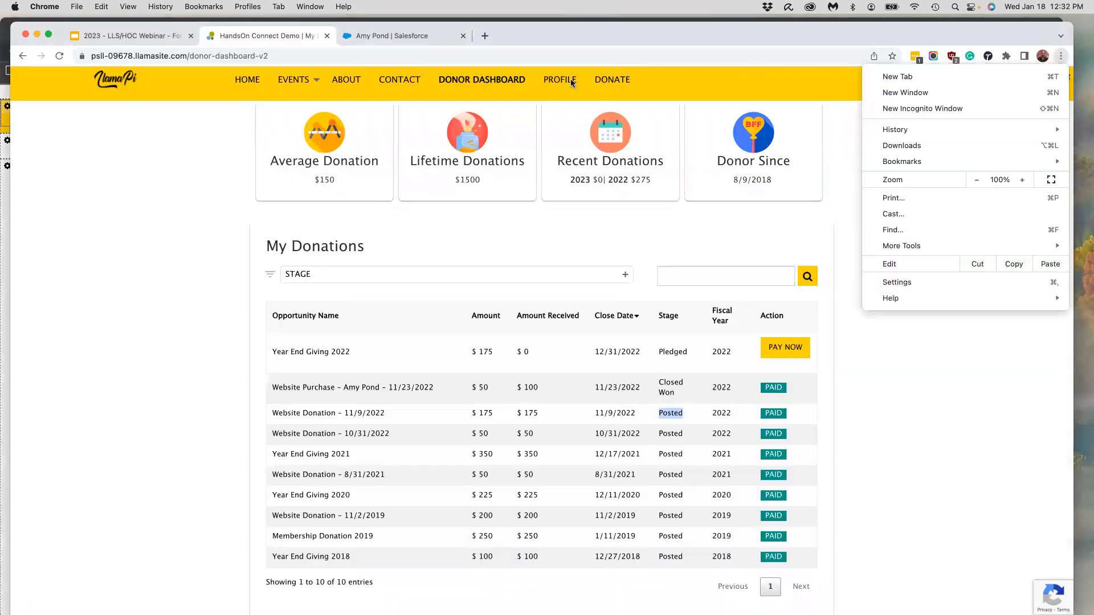
{"action": "left_click", "coordinate": [60, 56]}
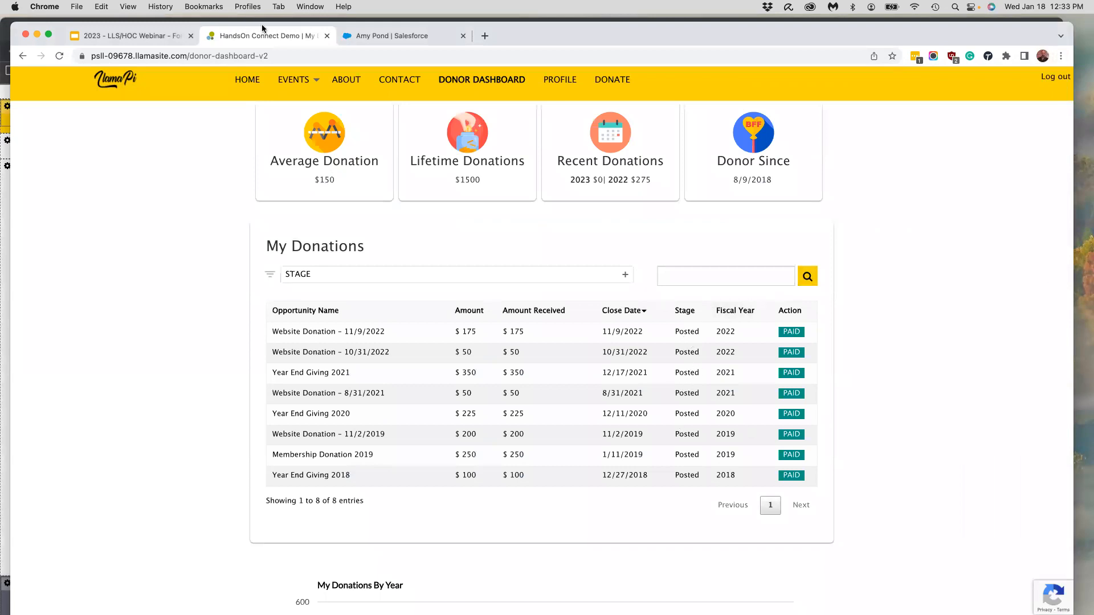
Step: Remove the Stage is equal to Posted filter from the My Donations block on the admin site and save the settings
{"action": "left_click", "coordinate": [292, 20]}
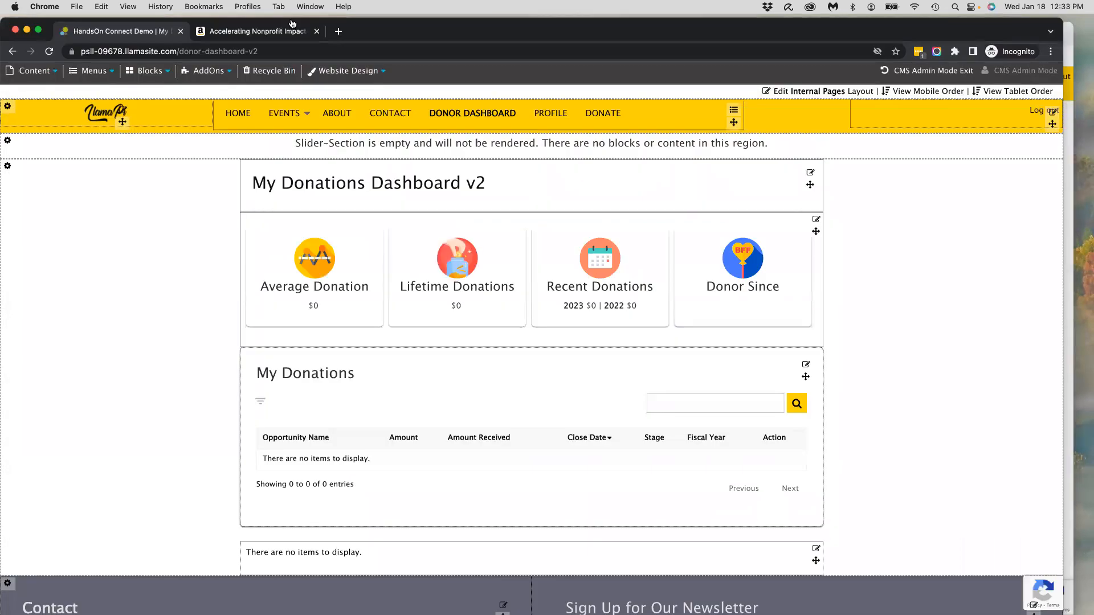
{"action": "left_click", "coordinate": [806, 365]}
{"action": "scroll", "coordinate": [651, 404], "scroll_direction": "down", "scroll_amount": 15}
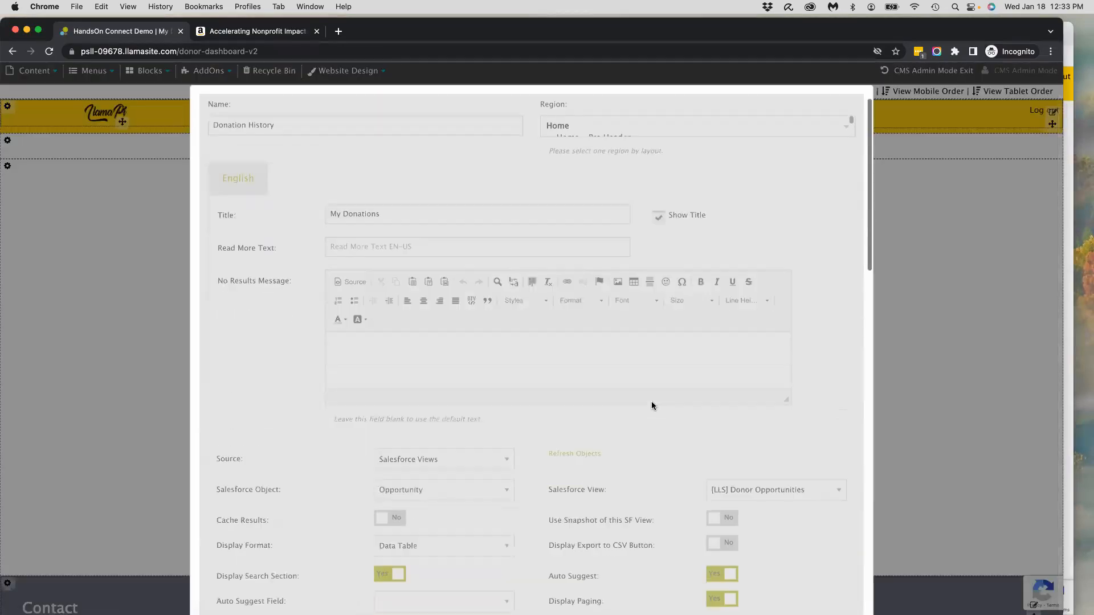
{"action": "scroll", "coordinate": [652, 402], "scroll_direction": "down", "scroll_amount": 5}
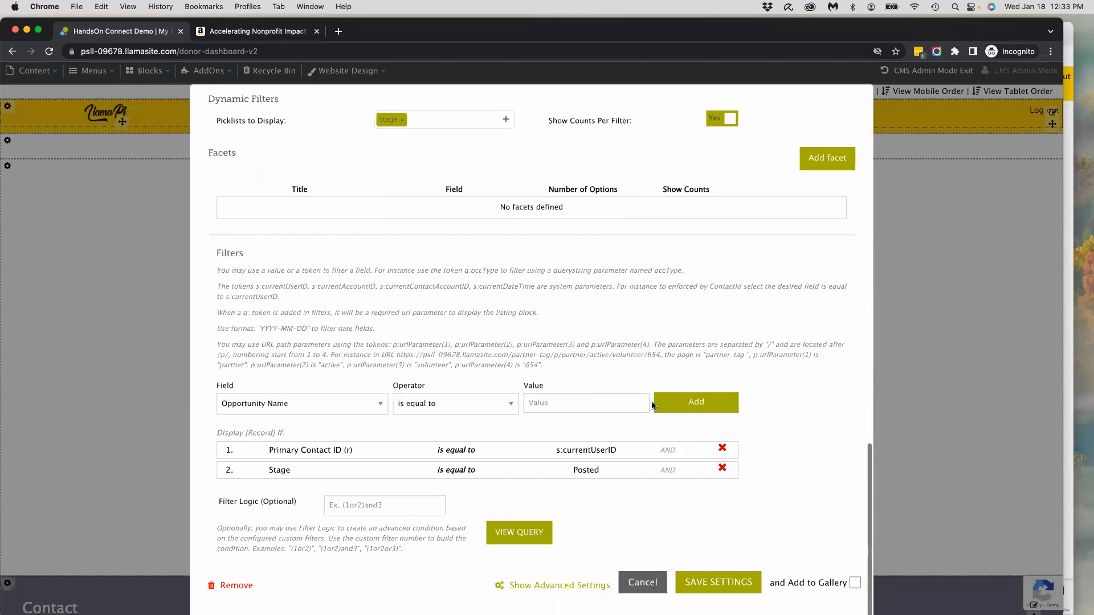
{"action": "left_click", "coordinate": [722, 468]}
{"action": "left_click", "coordinate": [712, 583]}
{"action": "left_click", "coordinate": [531, 398]}
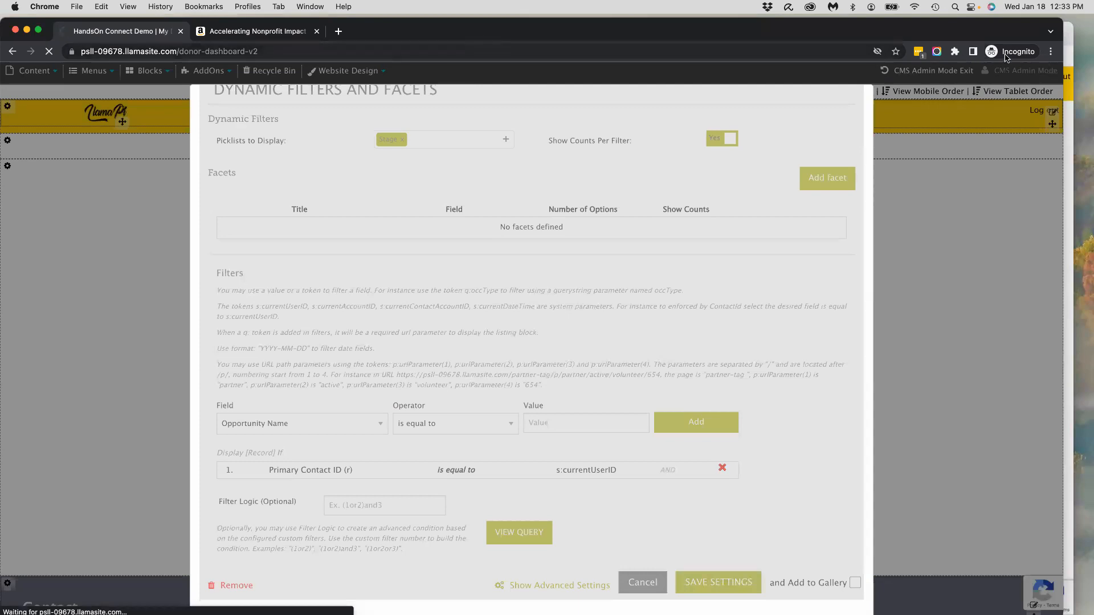
Step: Reload the donor's dashboard, filter My Donations by the Posted stage, add and remove Pledged, and clear the stage filter
{"action": "left_click", "coordinate": [1069, 47]}
{"action": "left_click", "coordinate": [60, 55]}
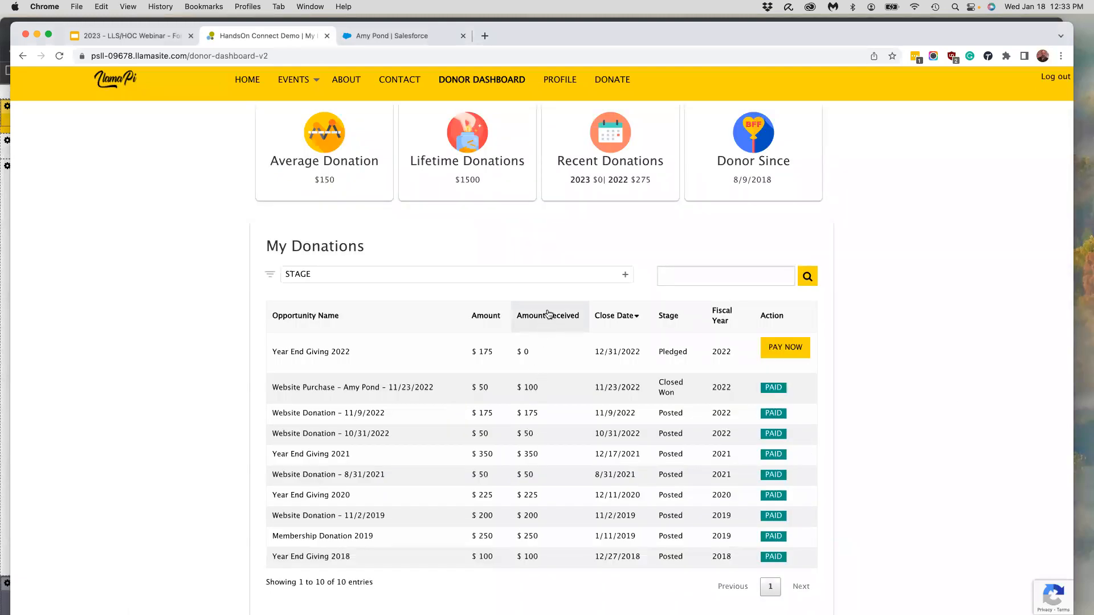
{"action": "left_click", "coordinate": [337, 277]}
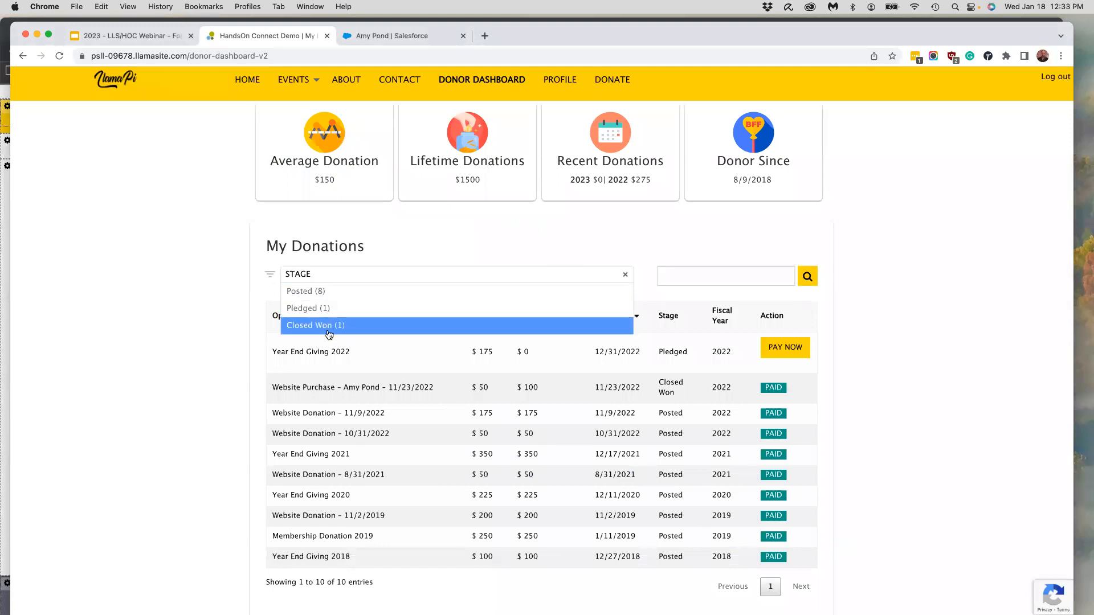
{"action": "left_click", "coordinate": [319, 292]}
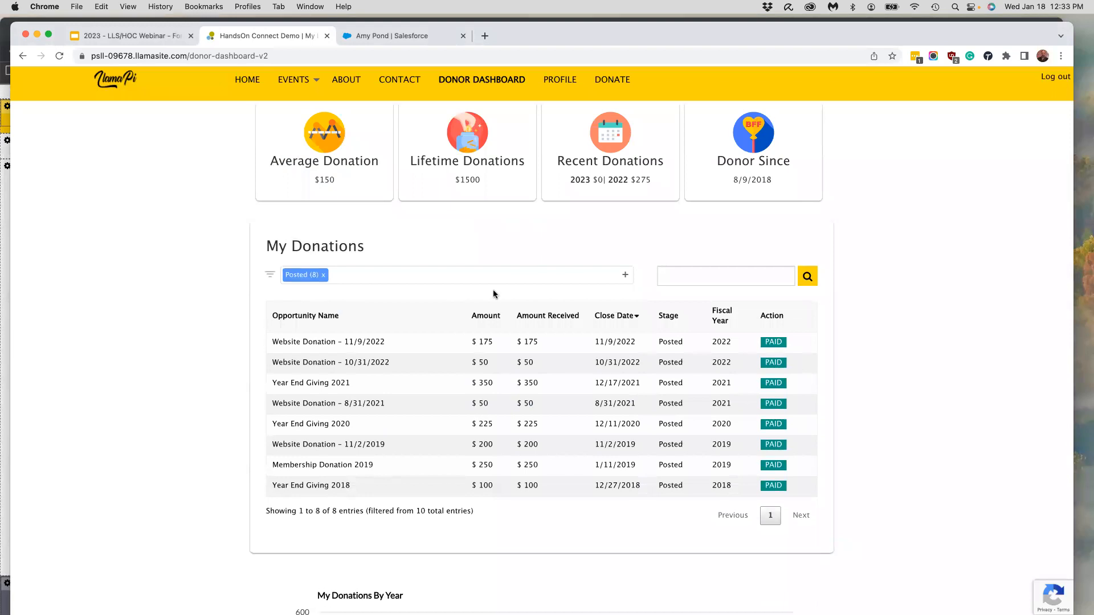
{"action": "left_click", "coordinate": [351, 277]}
{"action": "left_click", "coordinate": [335, 311]}
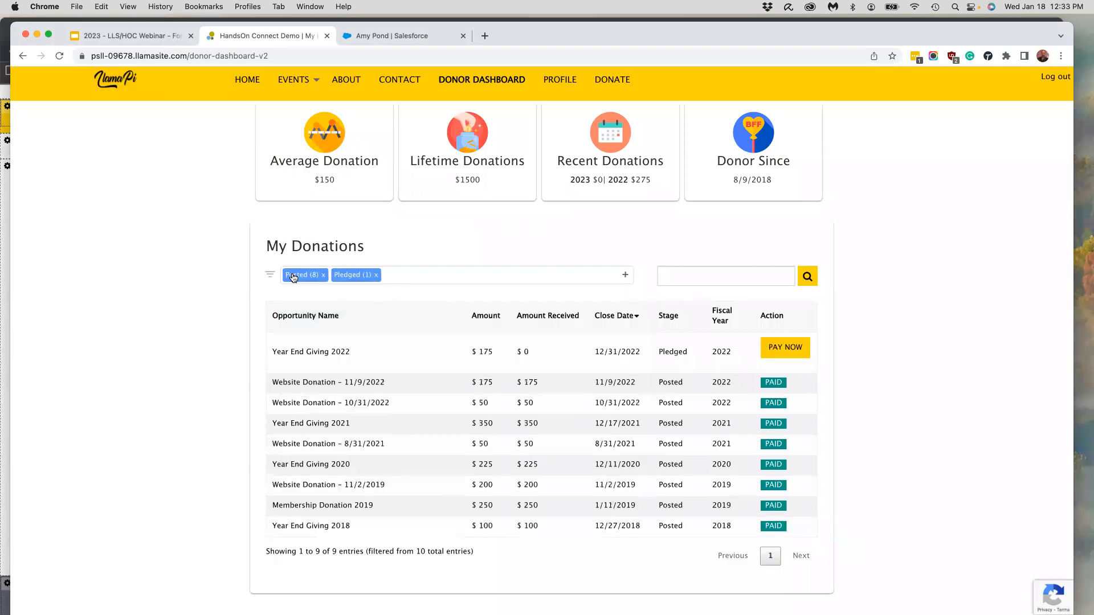
{"action": "left_click", "coordinate": [376, 276]}
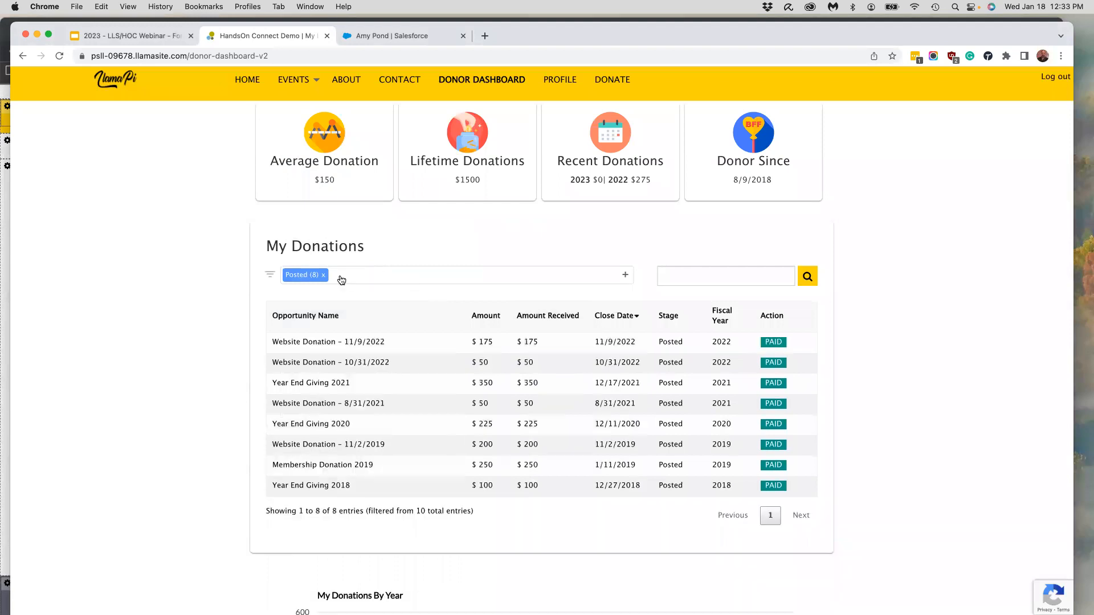
{"action": "left_click", "coordinate": [322, 274]}
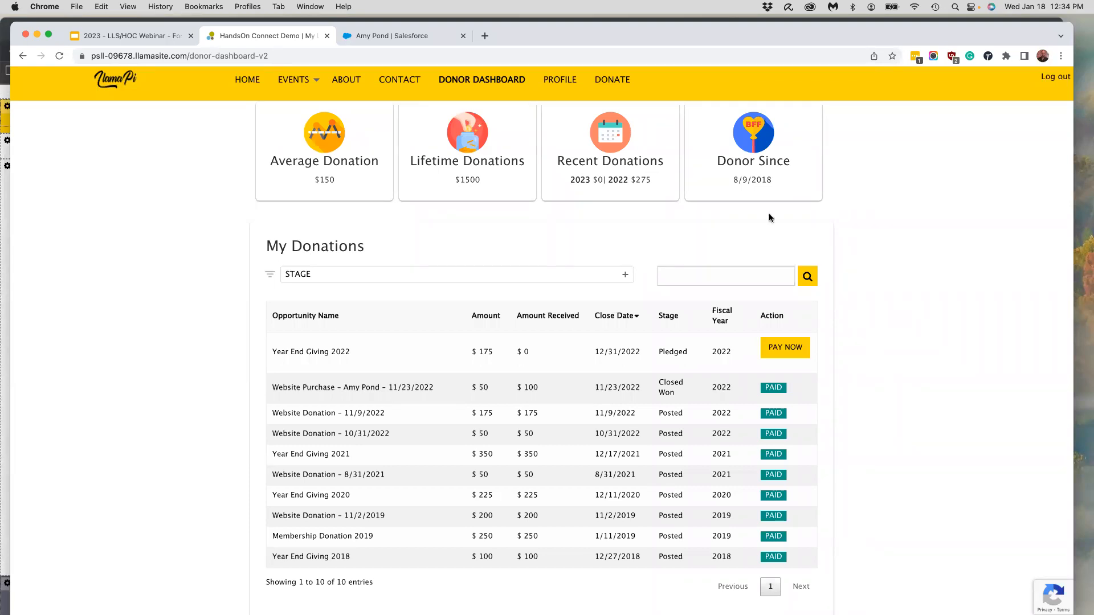
Step: Review the slide on using data parameters to filter or restrict, and return to the donor's dashboard
{"action": "left_click", "coordinate": [122, 36]}
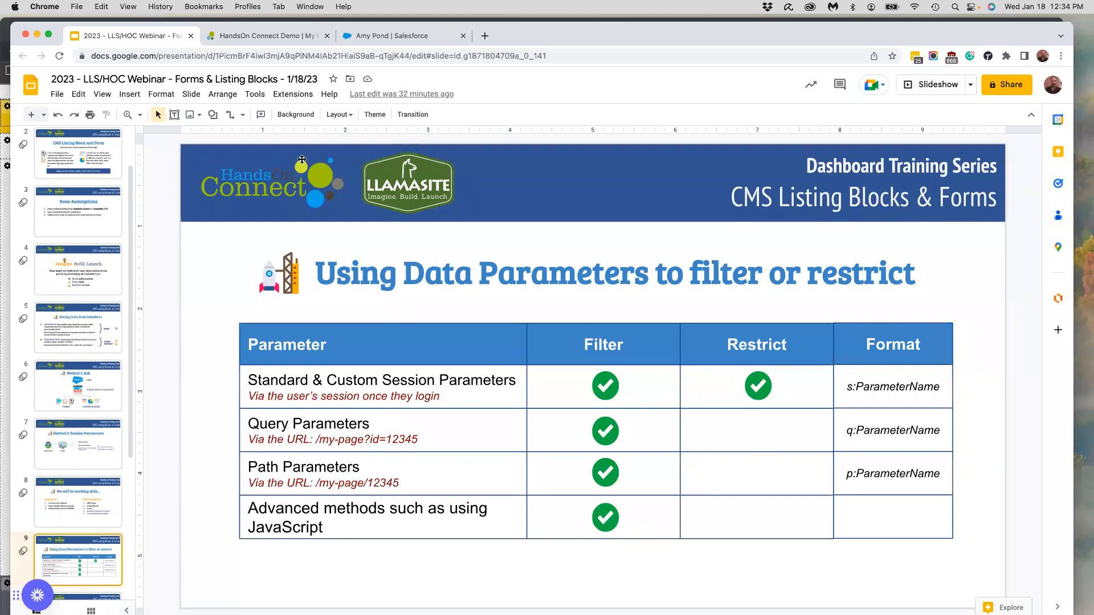
{"action": "left_click", "coordinate": [268, 40]}
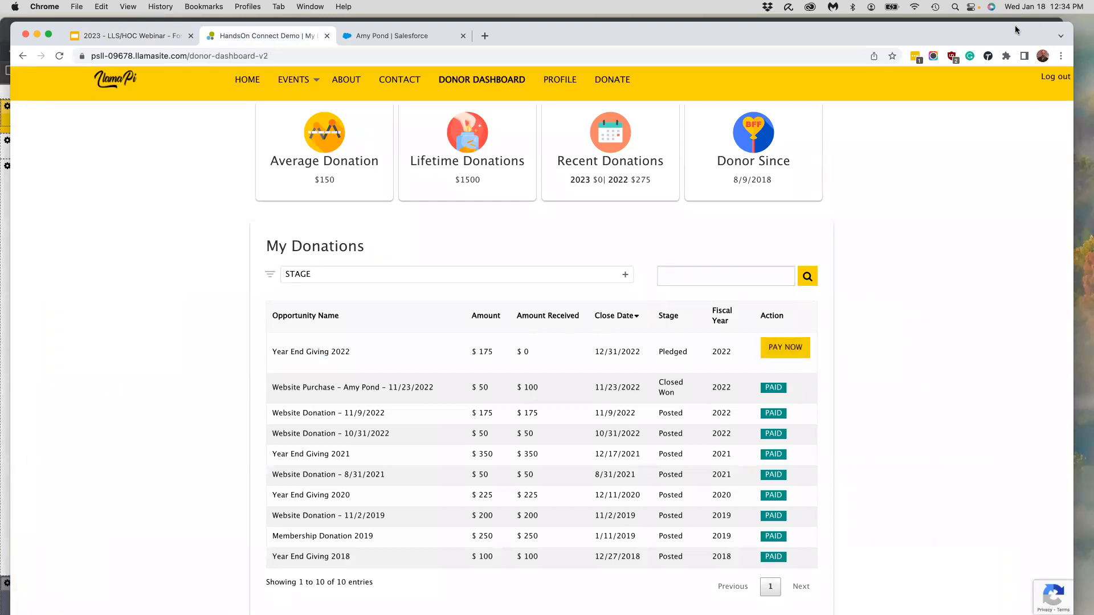
{"action": "left_click_drag", "start_coordinate": [1009, 35], "coordinate": [1003, 28]}
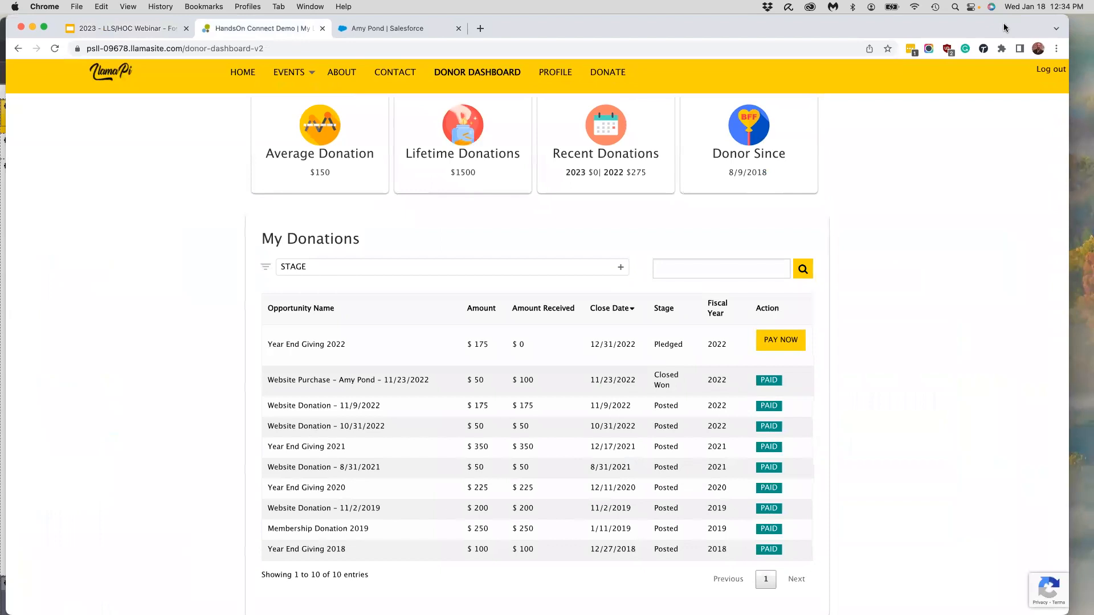
Step: Open the payment page for the Year End Giving 2022 pledge and highlight the record ID in its URL
{"action": "left_click", "coordinate": [781, 341]}
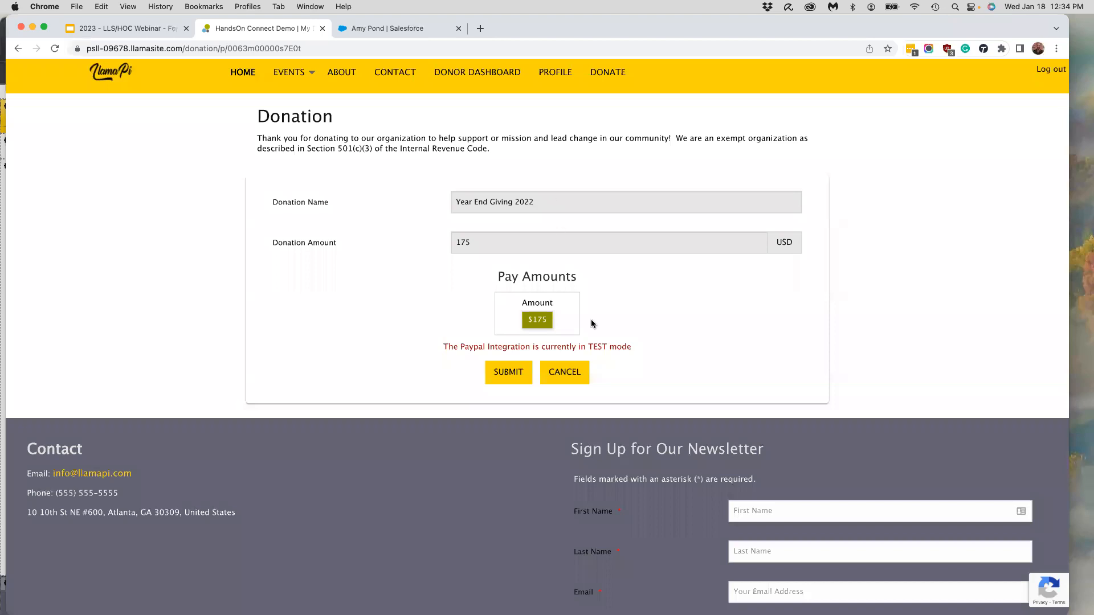
{"action": "left_click", "coordinate": [508, 372]}
{"action": "left_click", "coordinate": [550, 318]}
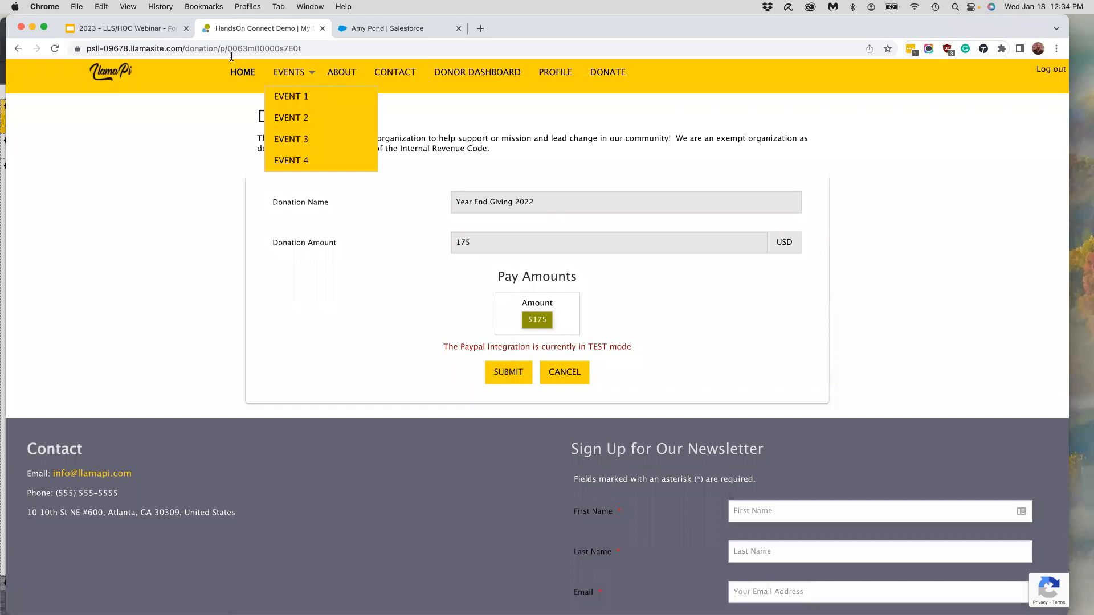
{"action": "left_click_drag", "start_coordinate": [228, 48], "coordinate": [304, 47]}
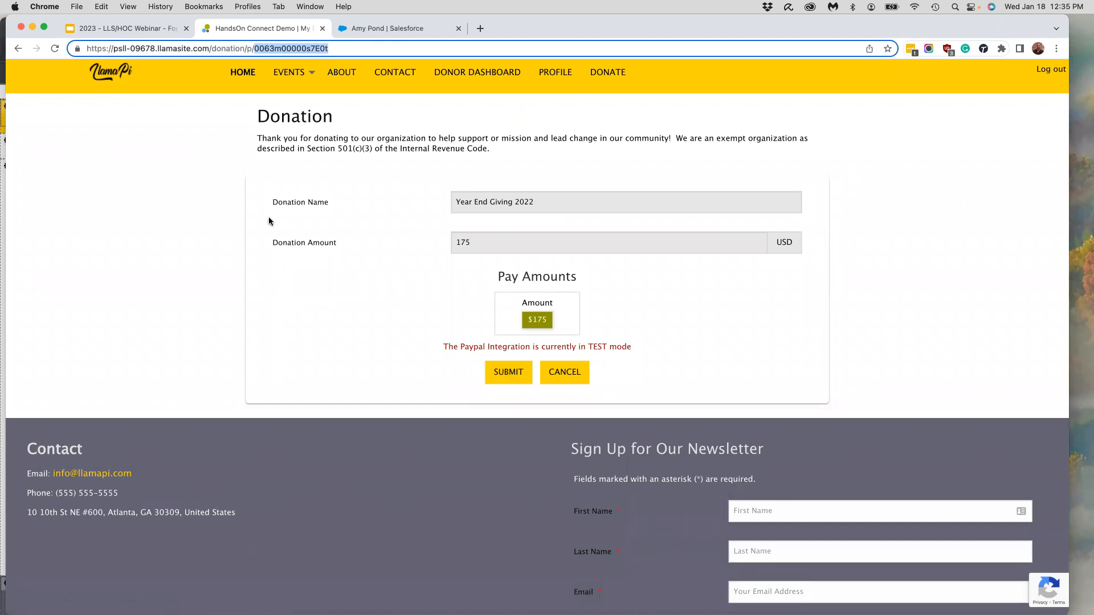
Step: Open the My Donations block's settings on the admin site and examine its column settings down to LLS Pay Action (HTML)
{"action": "left_click", "coordinate": [2, 275]}
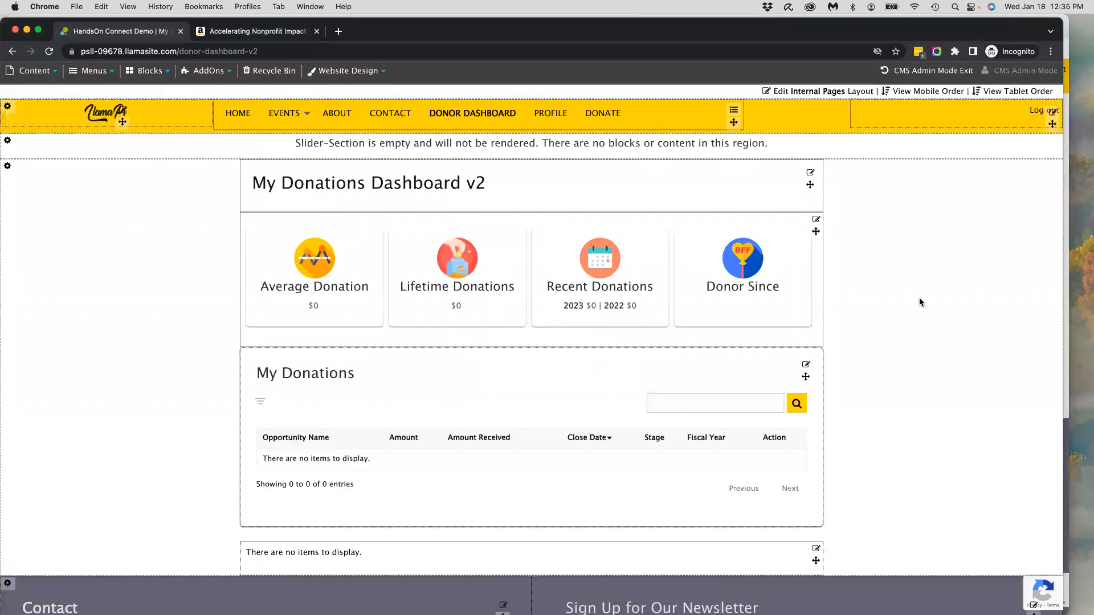
{"action": "scroll", "coordinate": [912, 321], "scroll_direction": "down", "scroll_amount": 2}
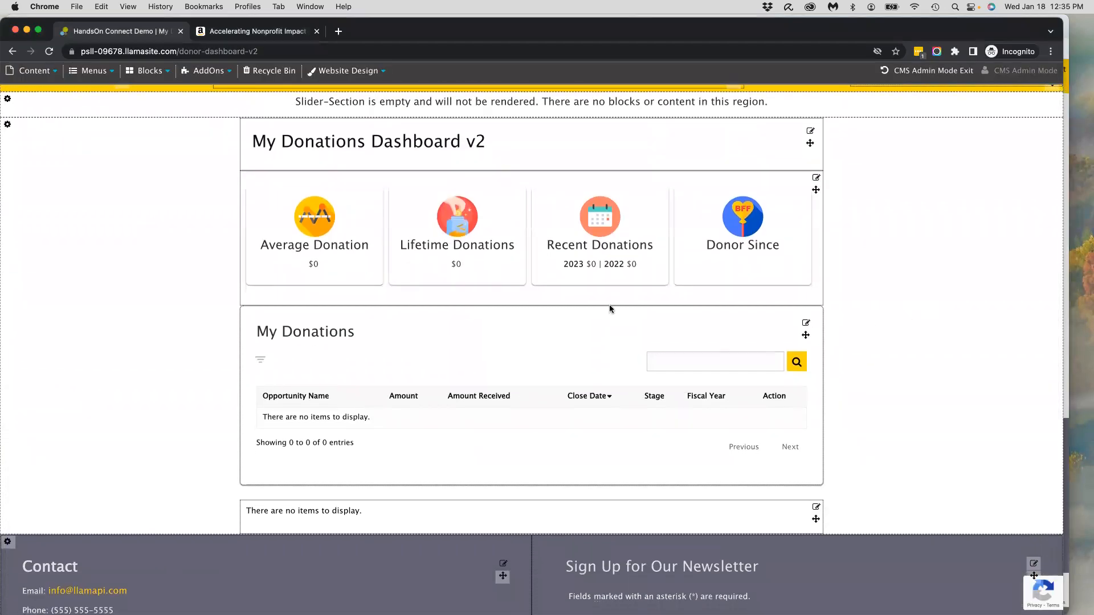
{"action": "left_click", "coordinate": [806, 323]}
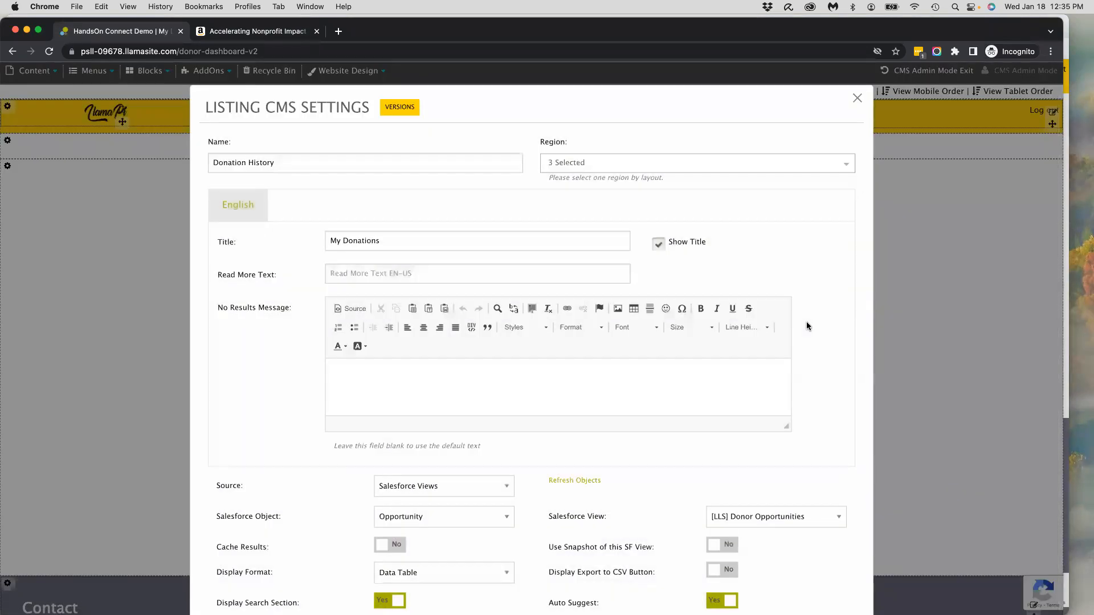
{"action": "scroll", "coordinate": [805, 326], "scroll_direction": "down", "scroll_amount": 3}
{"action": "scroll", "coordinate": [806, 326], "scroll_direction": "down", "scroll_amount": 9}
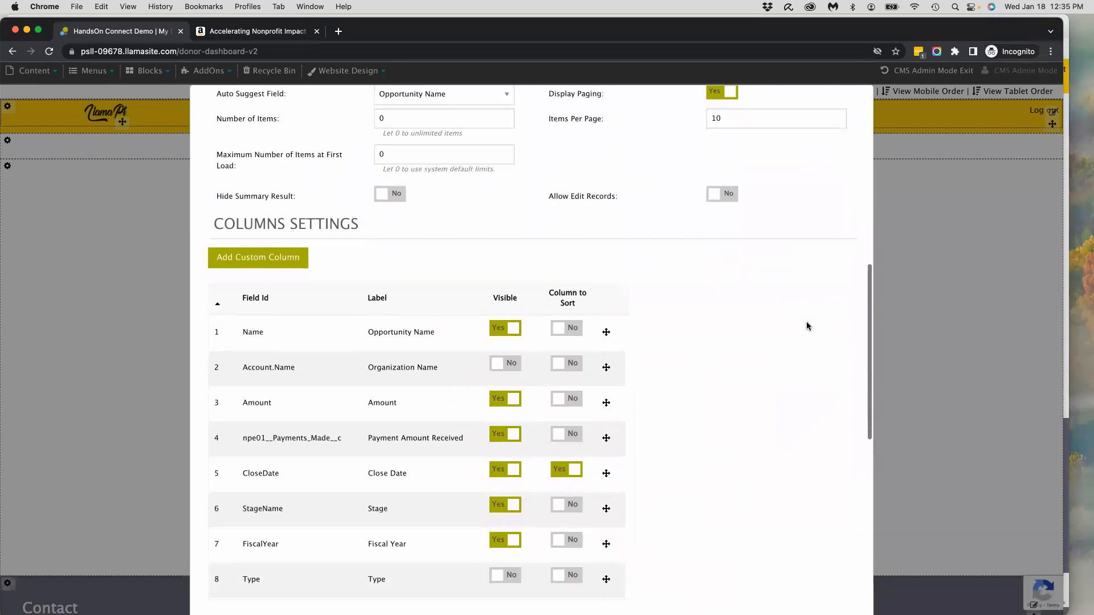
{"action": "scroll", "coordinate": [544, 414], "scroll_direction": "down", "scroll_amount": 5}
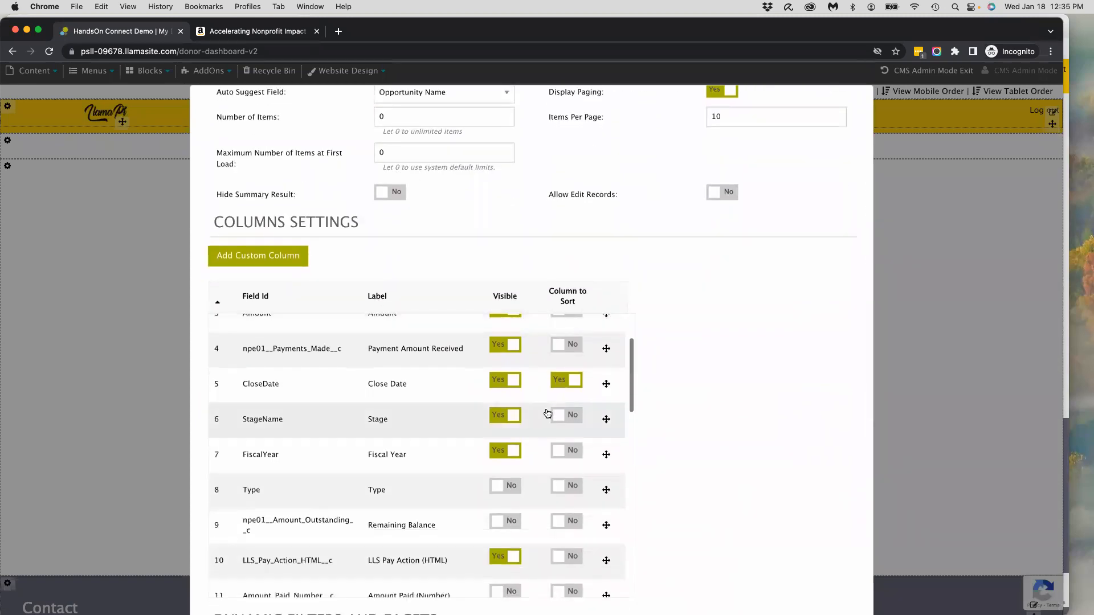
{"action": "scroll", "coordinate": [546, 412], "scroll_direction": "down", "scroll_amount": 4}
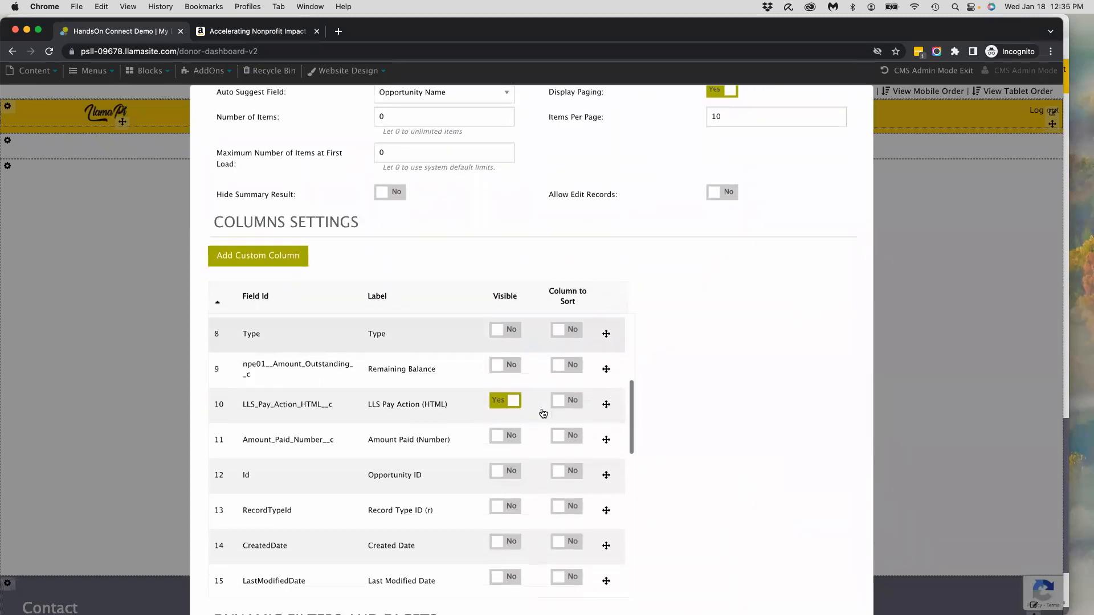
Step: Open the field settings of the LLS Pay Action (HTML) column, review them, and return to the donor's dashboard
{"action": "scroll", "coordinate": [542, 414], "scroll_direction": "up", "scroll_amount": 3}
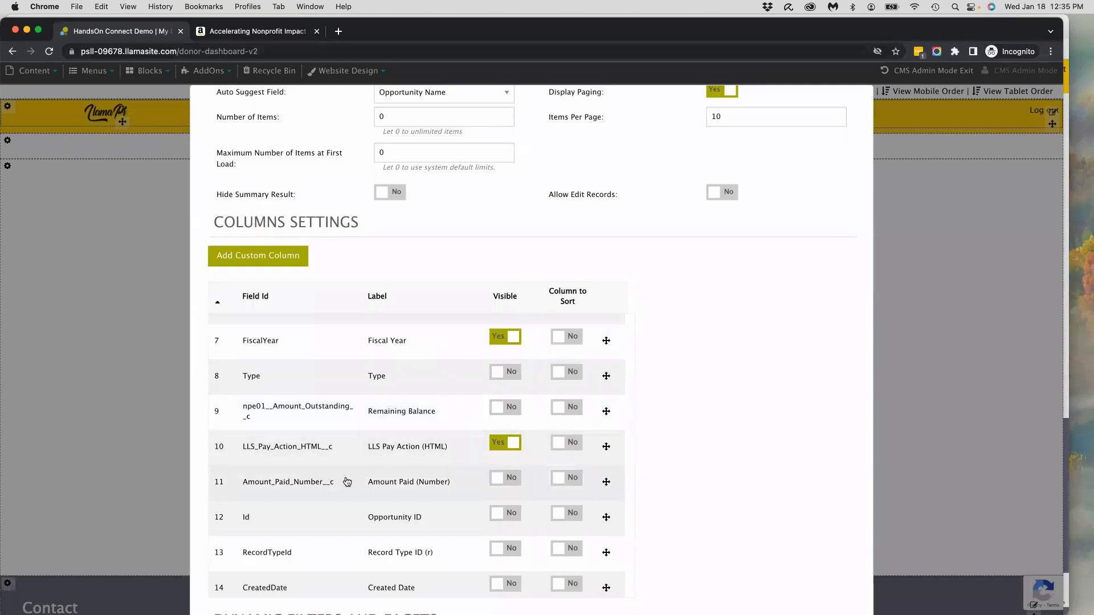
{"action": "left_click", "coordinate": [335, 444]}
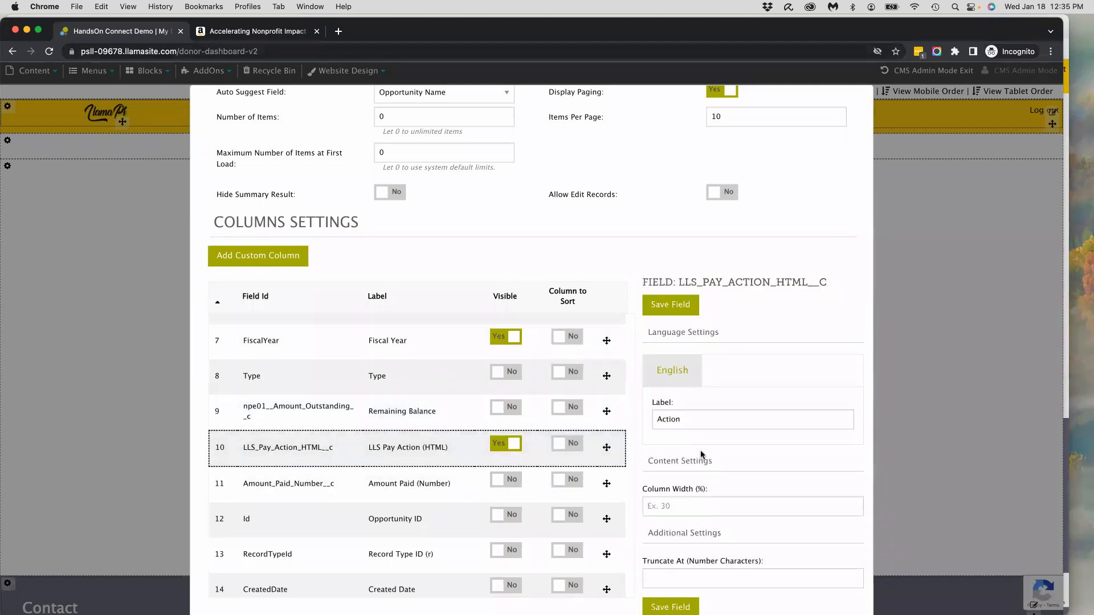
{"action": "scroll", "coordinate": [702, 450], "scroll_direction": "down", "scroll_amount": 2}
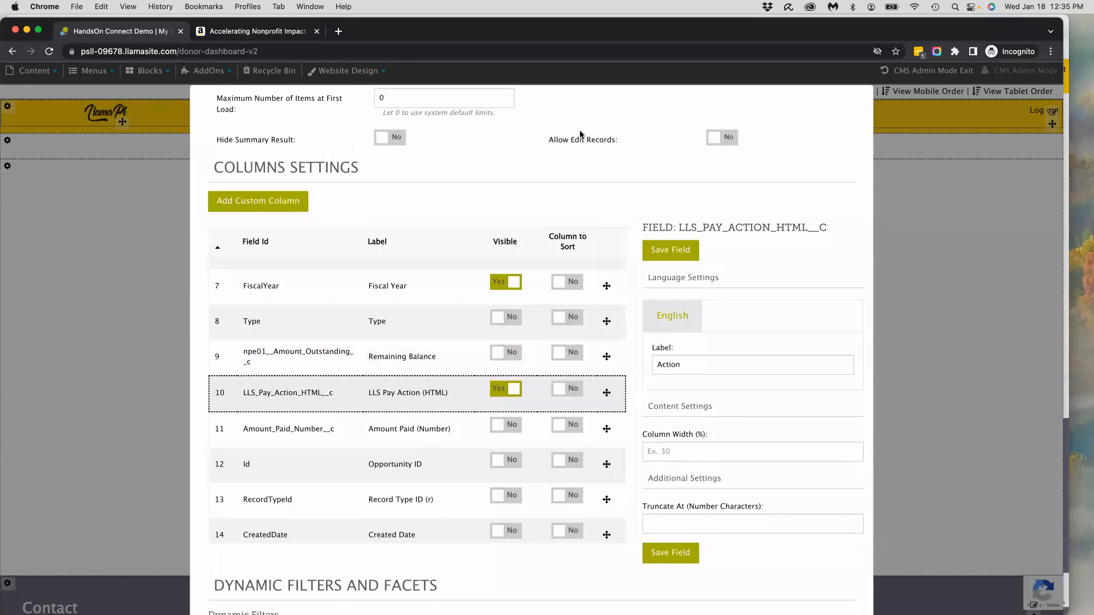
{"action": "left_click", "coordinate": [1065, 32]}
{"action": "left_click", "coordinate": [17, 50]}
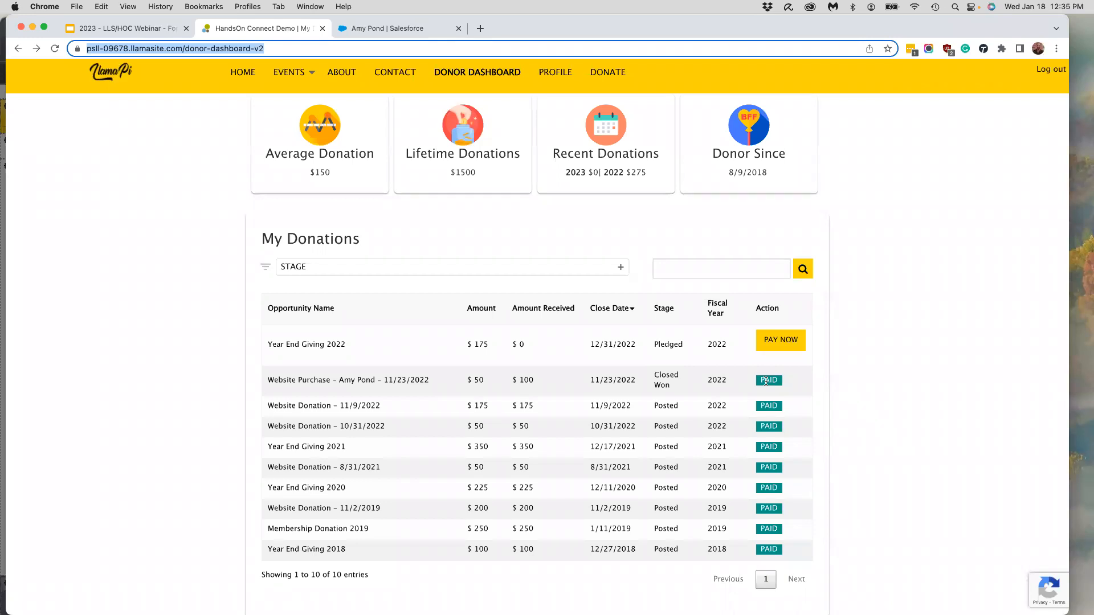
Step: Switch to Salesforce, search the available items for "oppor" and open the Opportunities list
{"action": "left_click", "coordinate": [383, 28]}
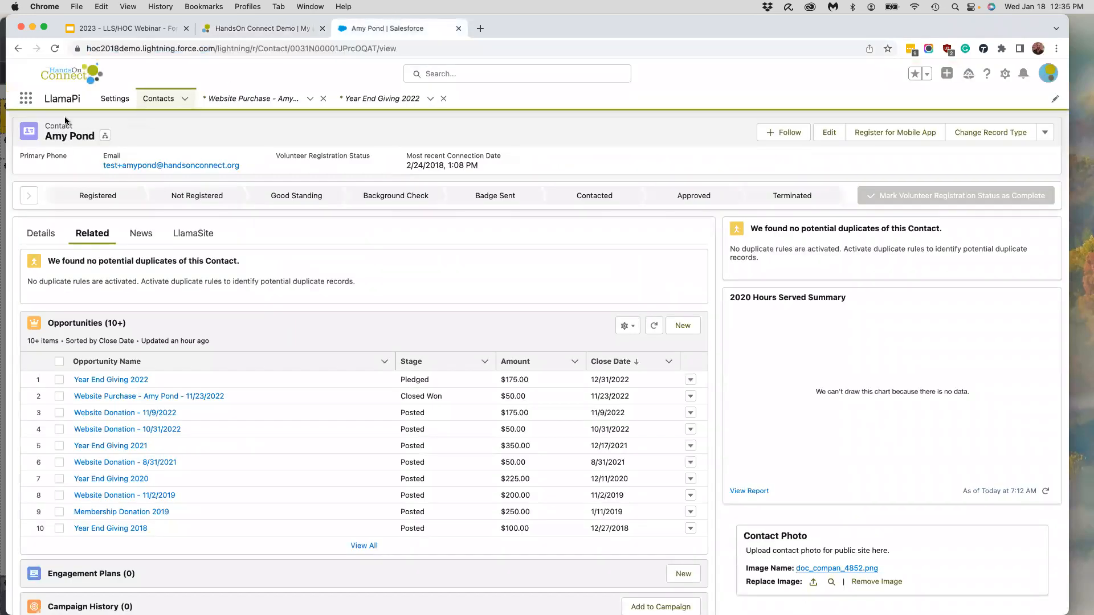
{"action": "left_click", "coordinate": [22, 102]}
{"action": "type", "text": "oppor"}
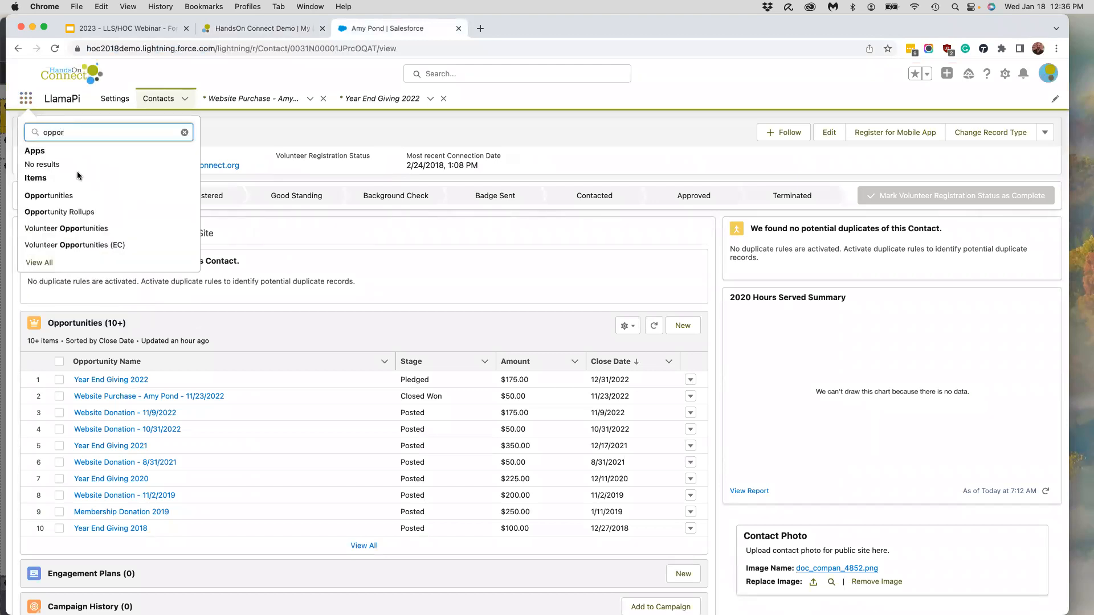
{"action": "left_click", "coordinate": [81, 196]}
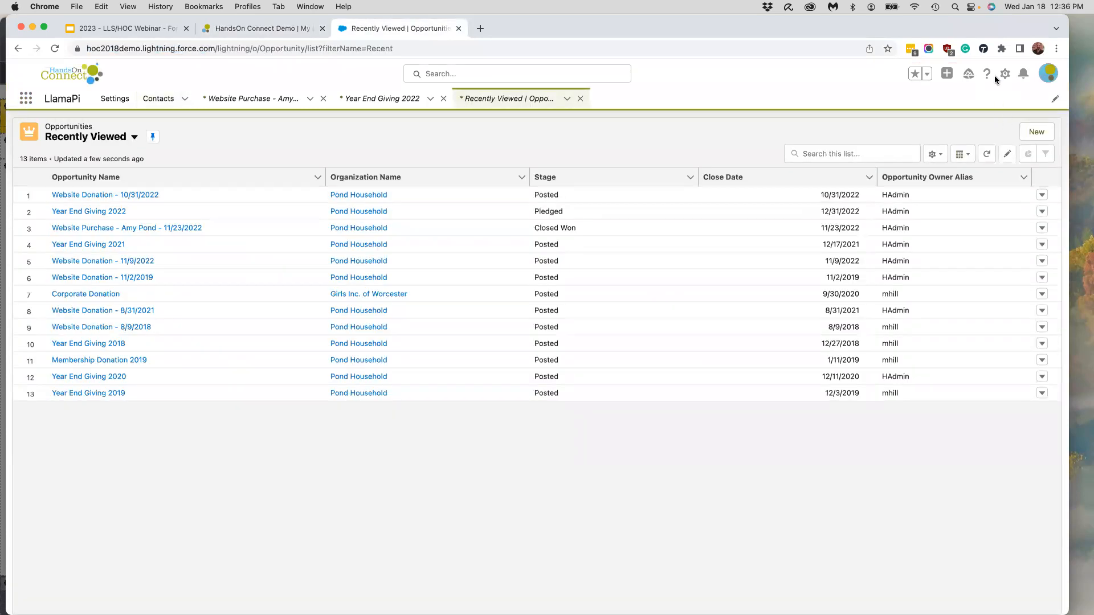
Step: Open the Opportunity object's Fields & Relationships, search for "html" and open the LLS Pay Action (HTML) field
{"action": "left_click", "coordinate": [1005, 74]}
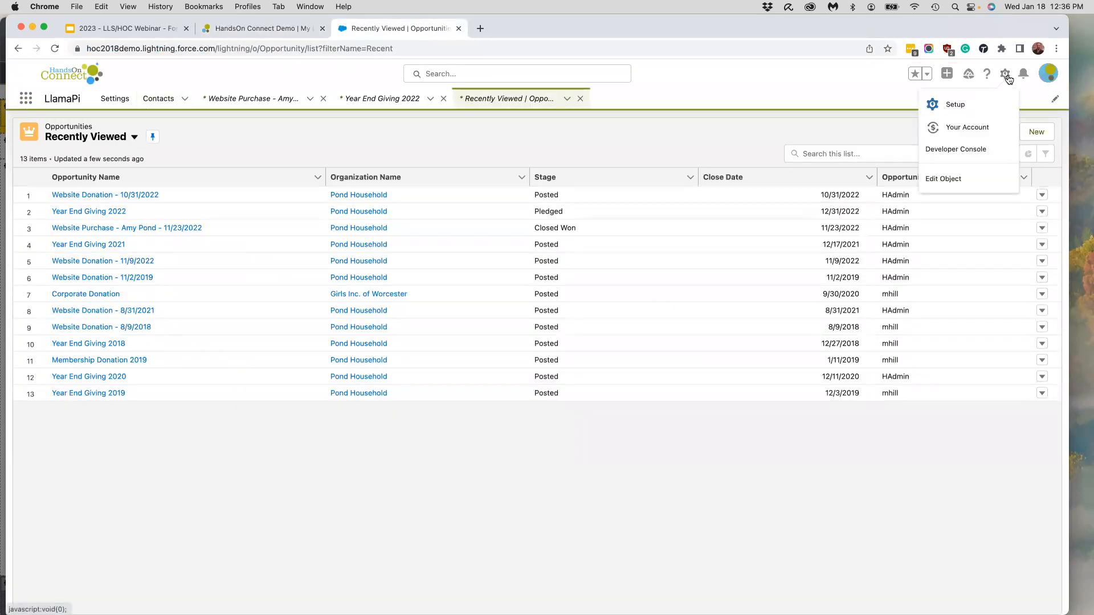
{"action": "left_click", "coordinate": [948, 178]}
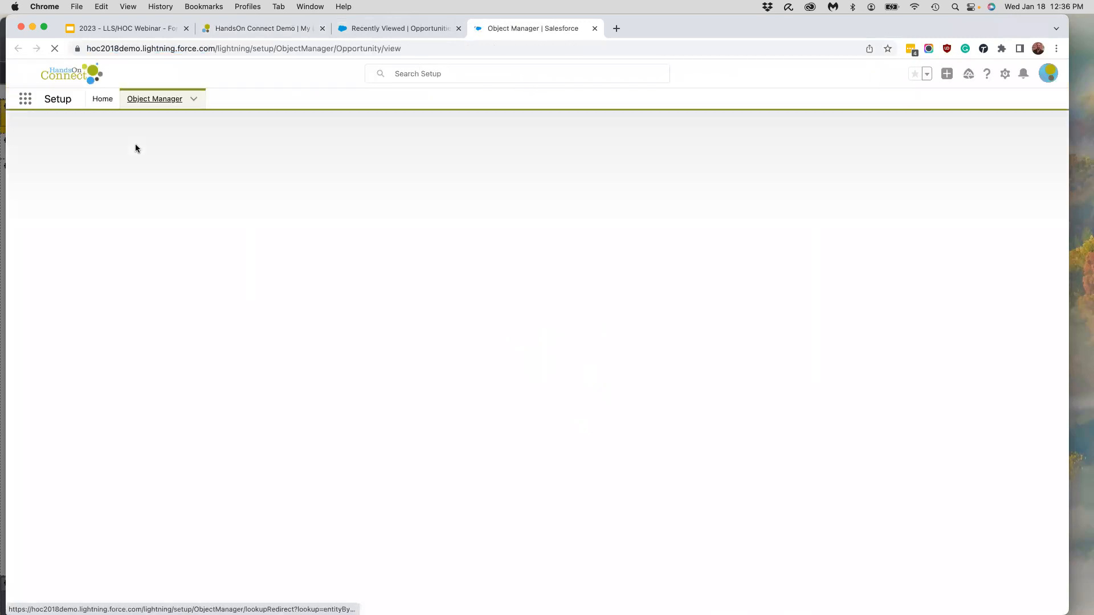
{"action": "left_click", "coordinate": [86, 199]}
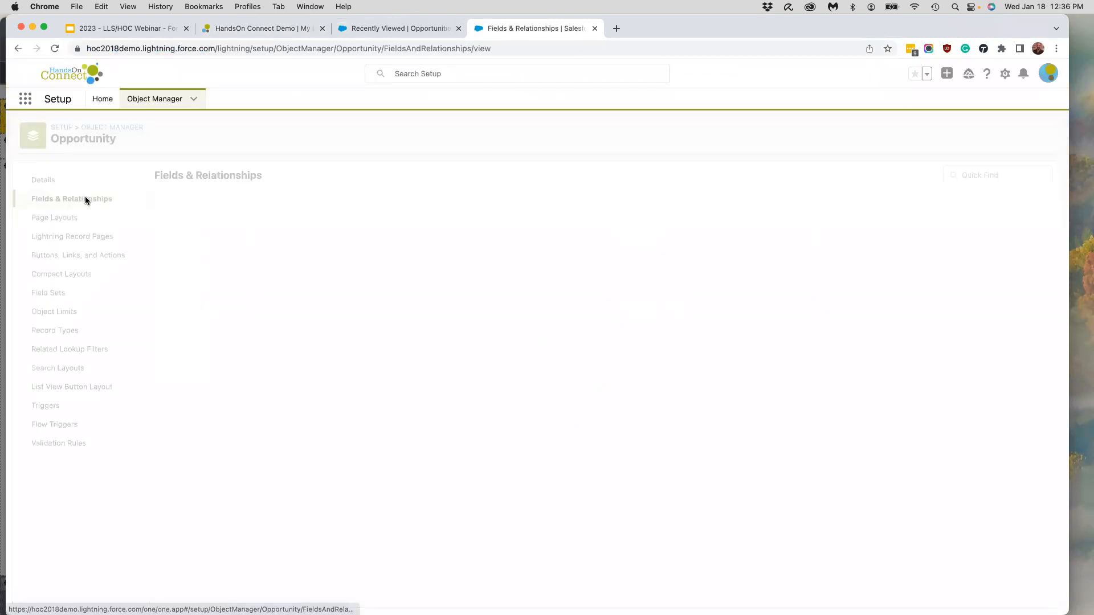
{"action": "left_click", "coordinate": [754, 178]}
{"action": "type", "text": "html"}
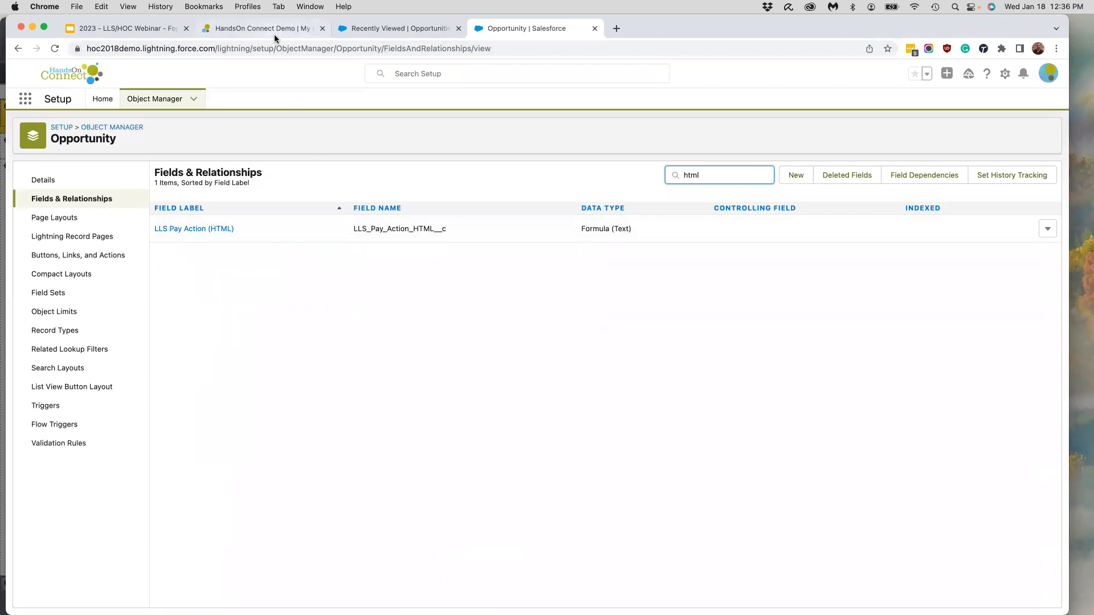
{"action": "left_click", "coordinate": [180, 233]}
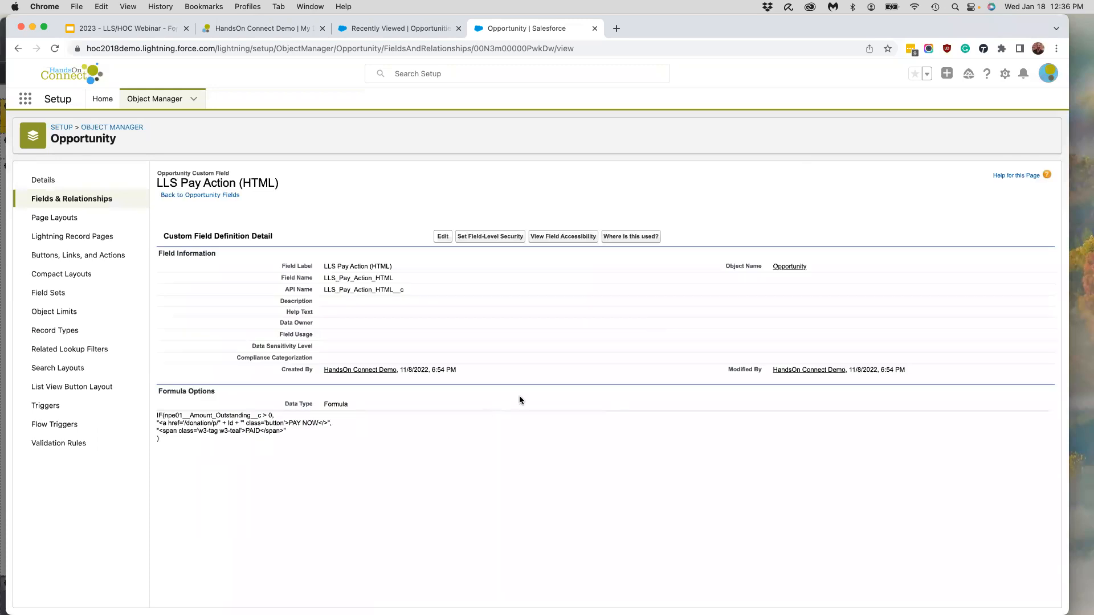
Step: Open the LLS Pay Action (HTML) field for editing and highlight npe01__Amount_Outstanding__c and the /donation/p/ path in its formula
{"action": "left_click", "coordinate": [443, 237]}
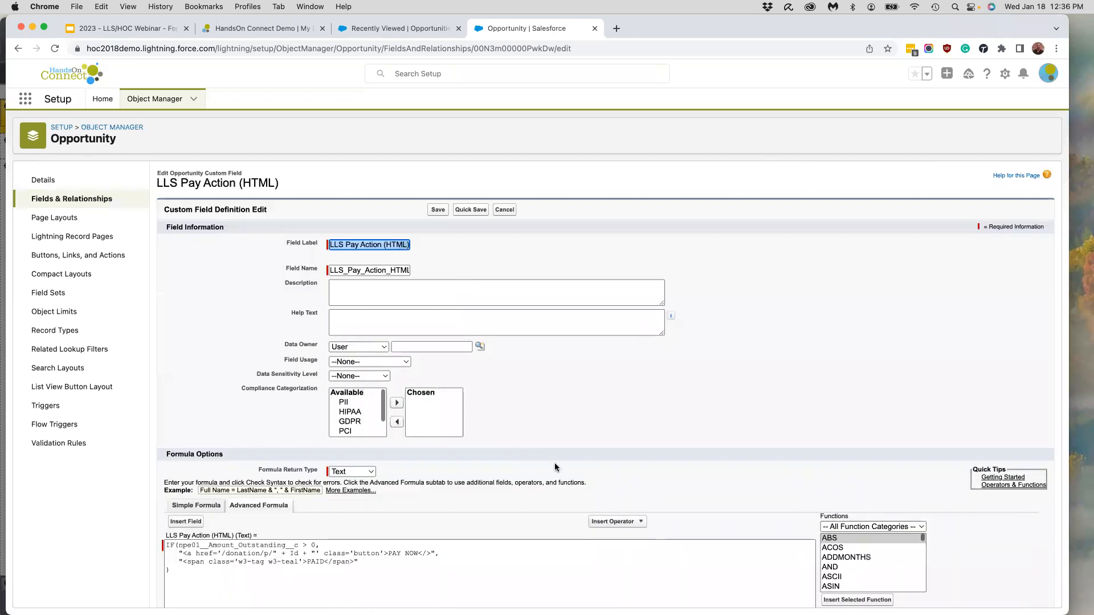
{"action": "scroll", "coordinate": [551, 467], "scroll_direction": "down", "scroll_amount": 5}
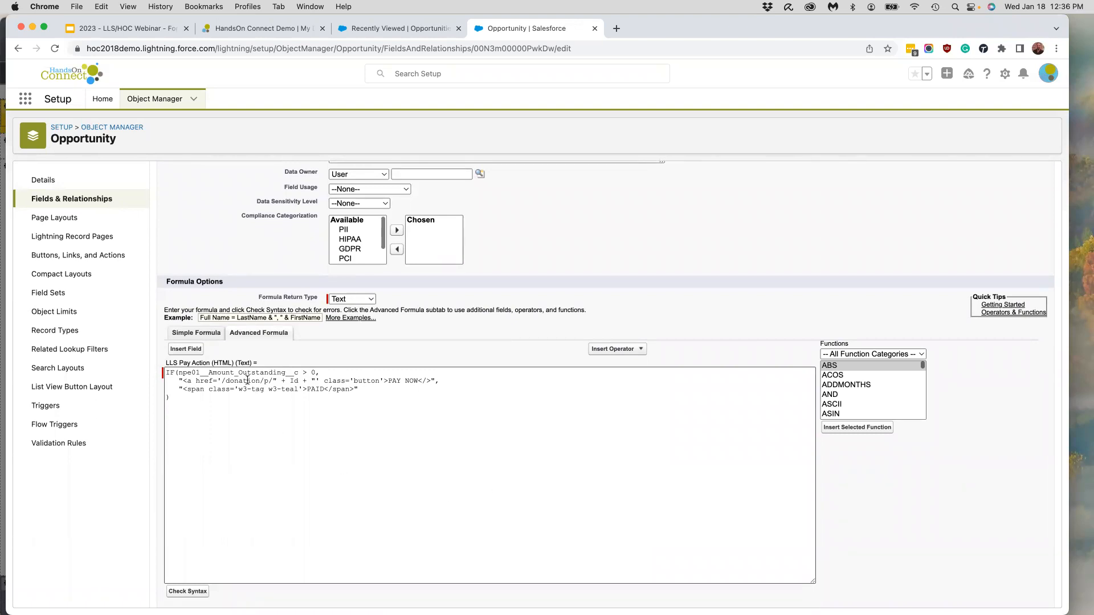
{"action": "left_click_drag", "start_coordinate": [179, 373], "coordinate": [299, 375]}
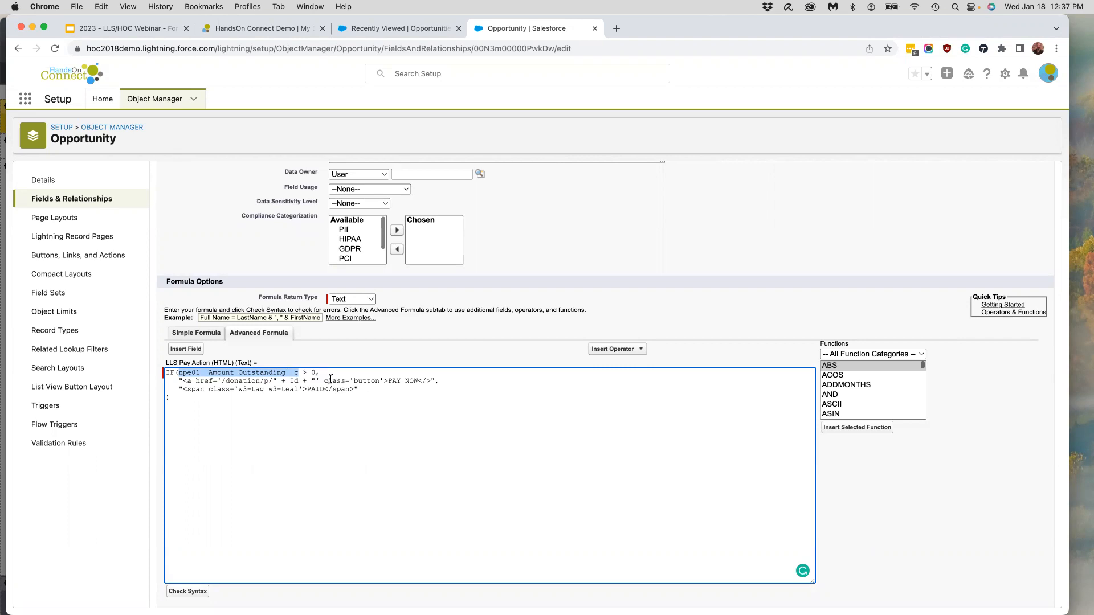
{"action": "left_click", "coordinate": [342, 428]}
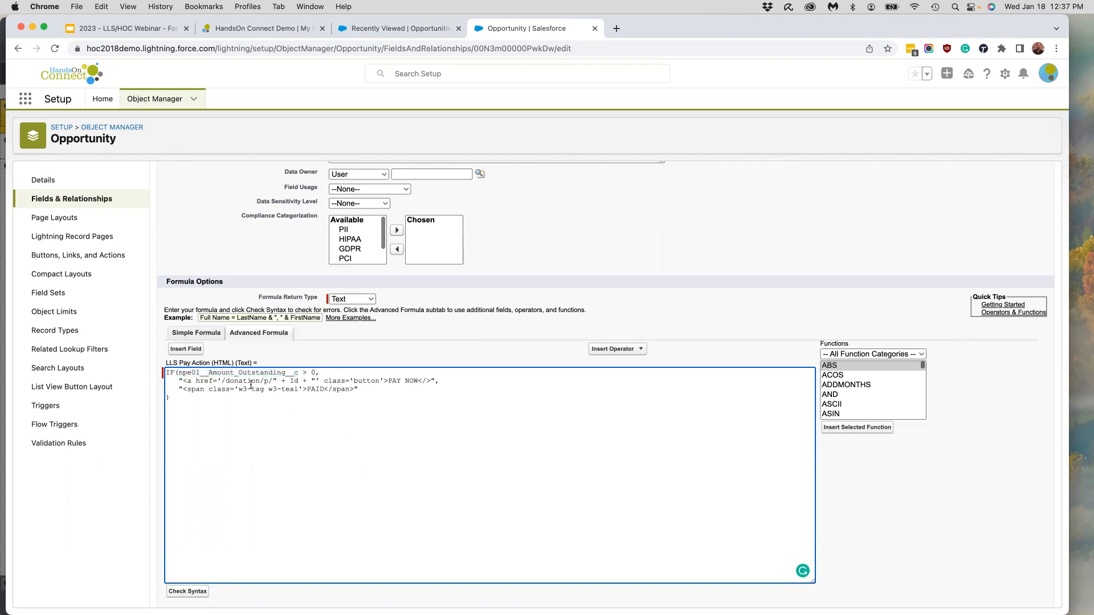
{"action": "left_click_drag", "start_coordinate": [221, 382], "coordinate": [273, 381]}
{"action": "left_click", "coordinate": [274, 386]}
Step: Return to the My Donations block settings on the admin site, add a custom column and make it visible
{"action": "left_click_drag", "start_coordinate": [788, 33], "coordinate": [813, 168]}
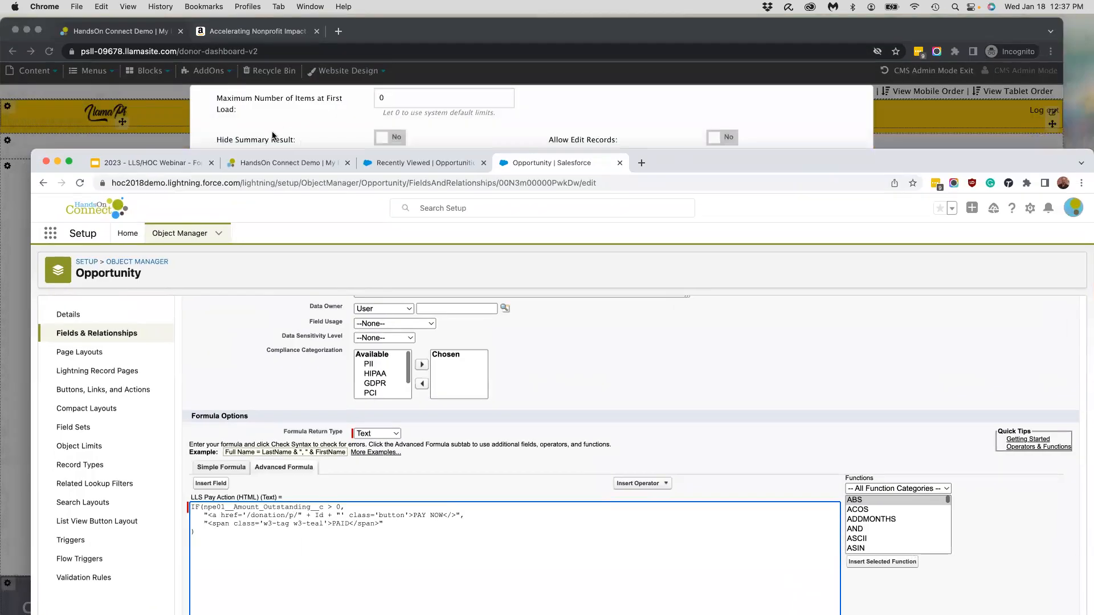
{"action": "left_click", "coordinate": [278, 127]}
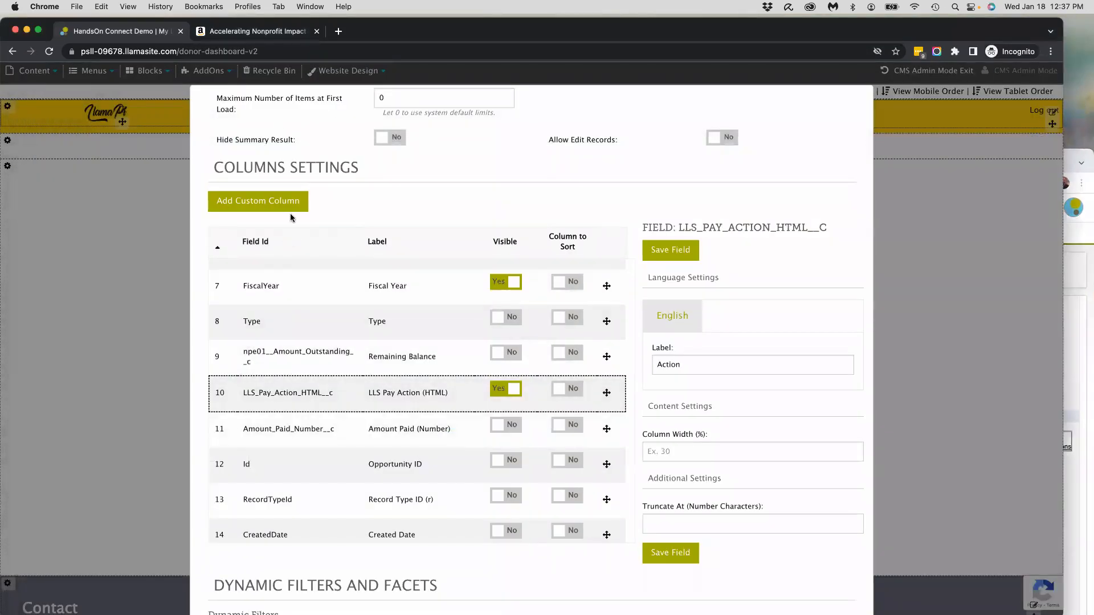
{"action": "left_click", "coordinate": [260, 204]}
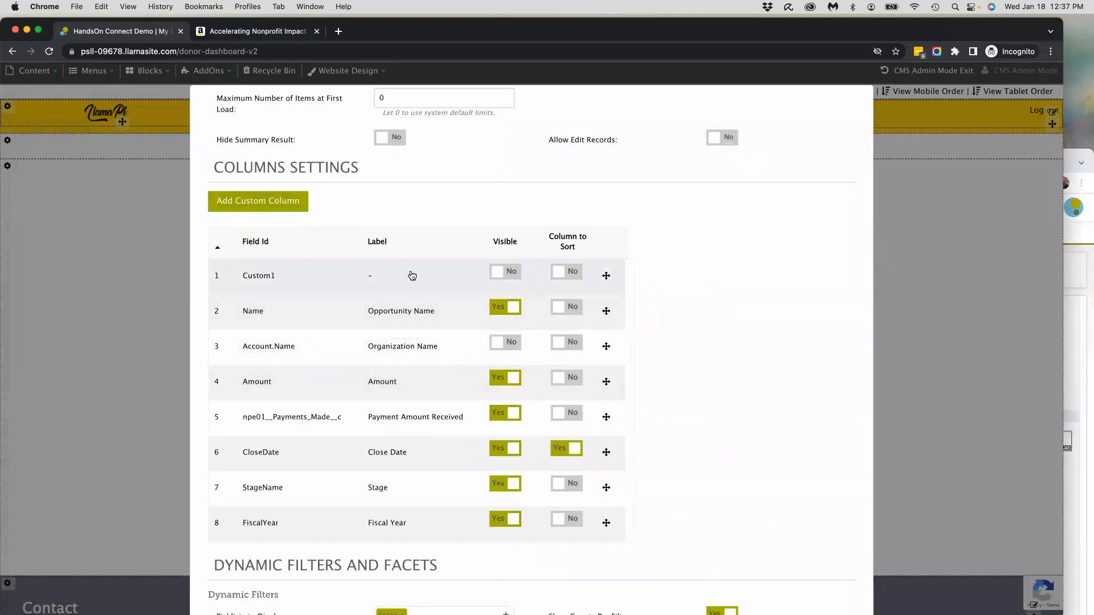
{"action": "left_click", "coordinate": [411, 275]}
{"action": "left_click", "coordinate": [514, 272]}
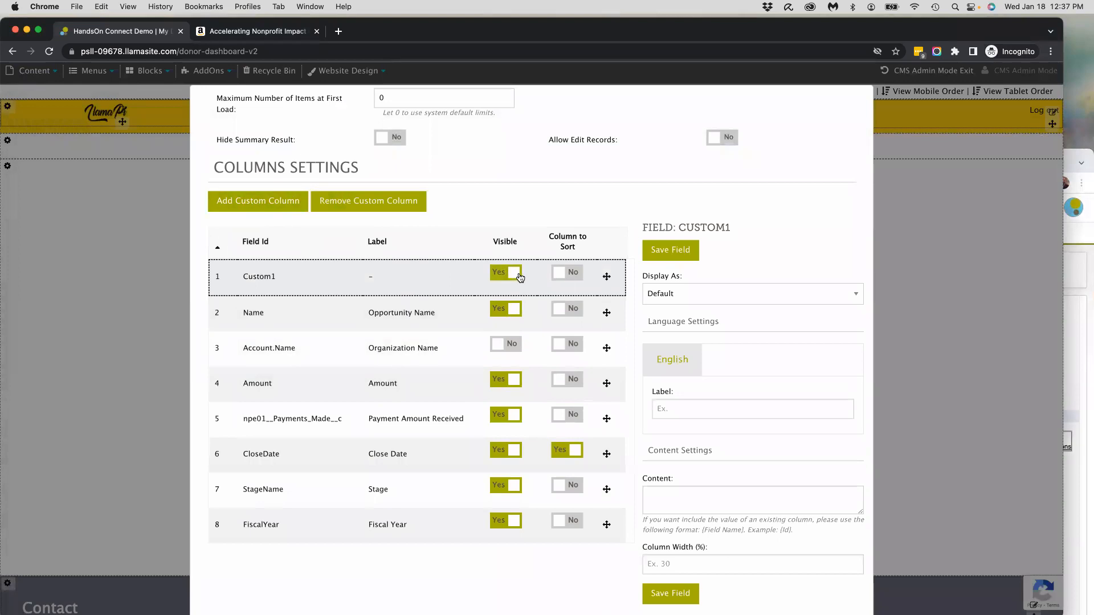
Step: Display the custom column as a URL, label it "Donation Link" and enable its clickable link
{"action": "scroll", "coordinate": [738, 450], "scroll_direction": "down", "scroll_amount": 1}
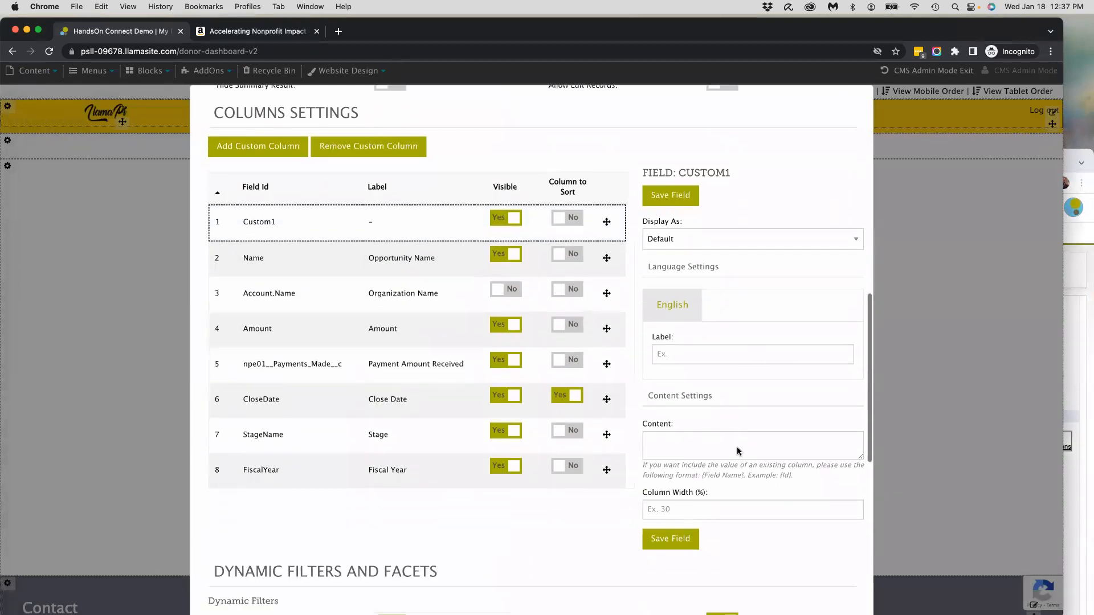
{"action": "left_click", "coordinate": [695, 287]}
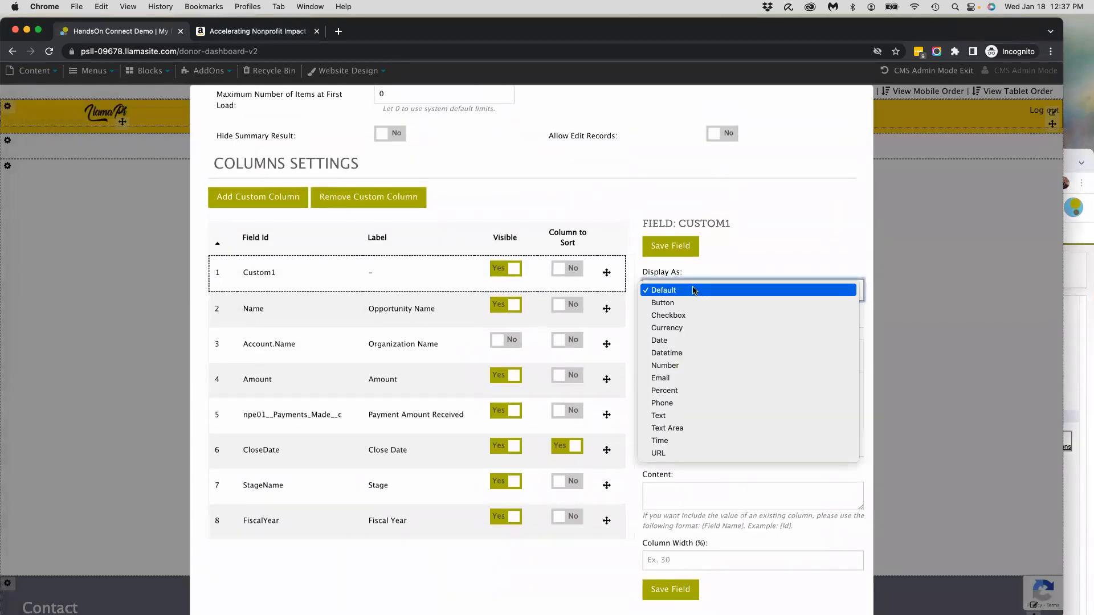
{"action": "left_click", "coordinate": [686, 453]}
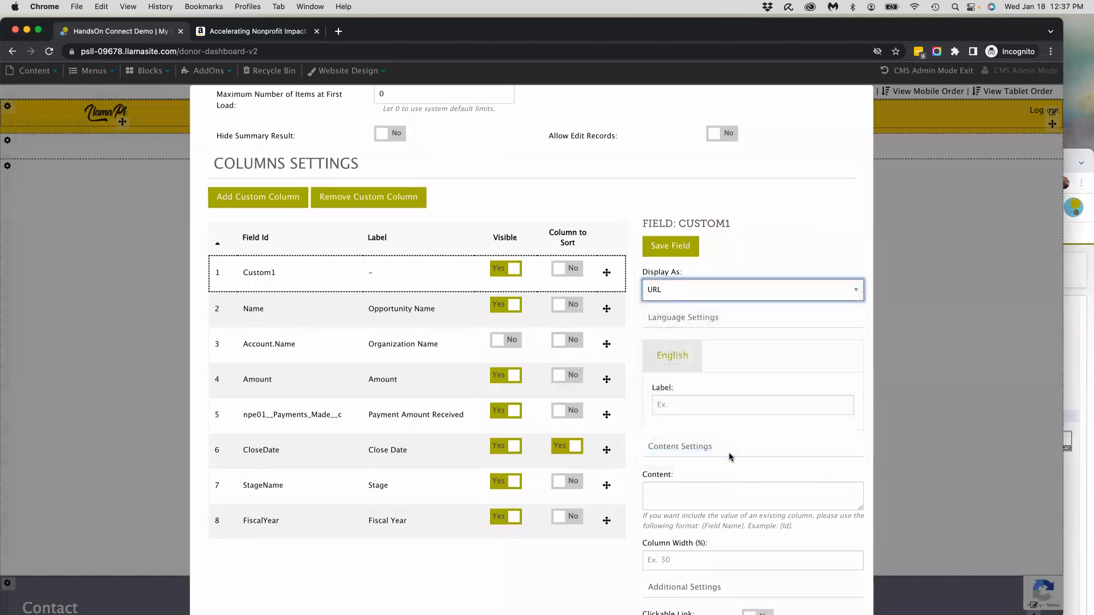
{"action": "scroll", "coordinate": [728, 459], "scroll_direction": "down", "scroll_amount": 2}
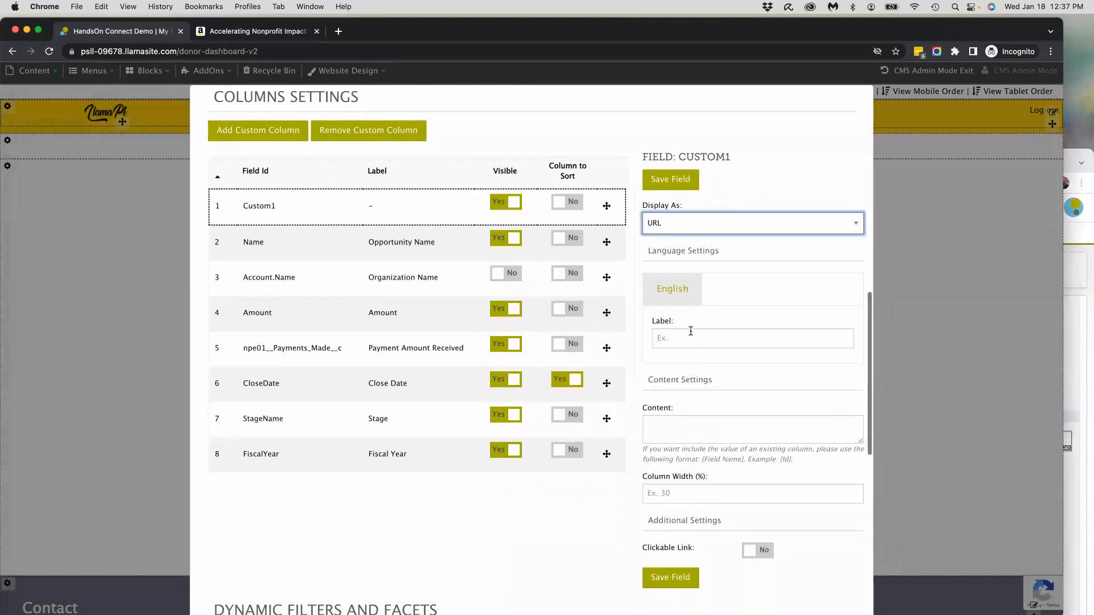
{"action": "left_click", "coordinate": [688, 337]}
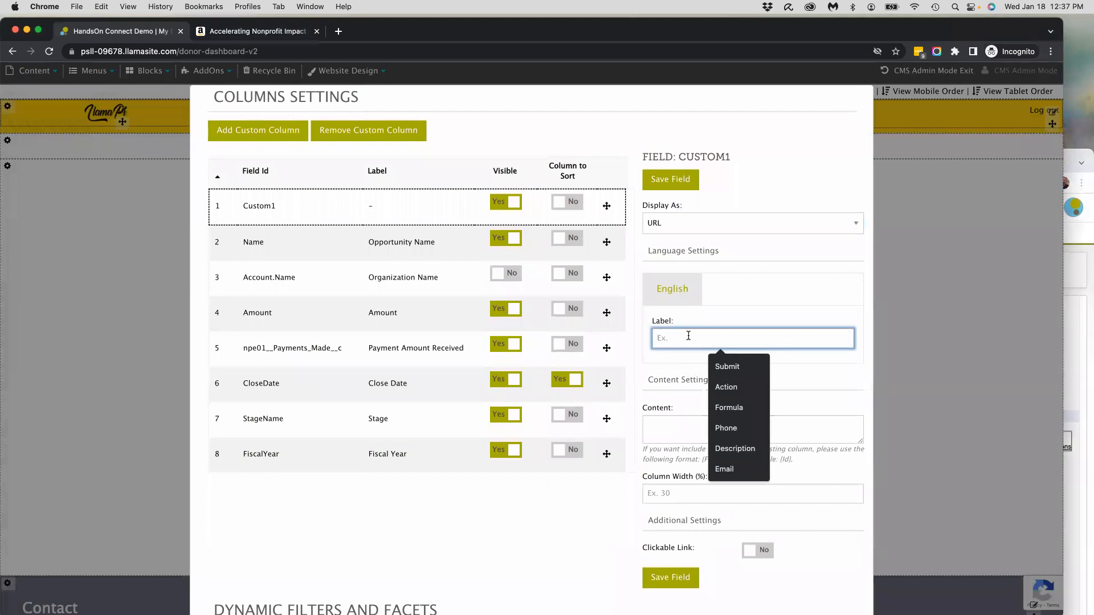
{"action": "type", "text": "Donation Link"}
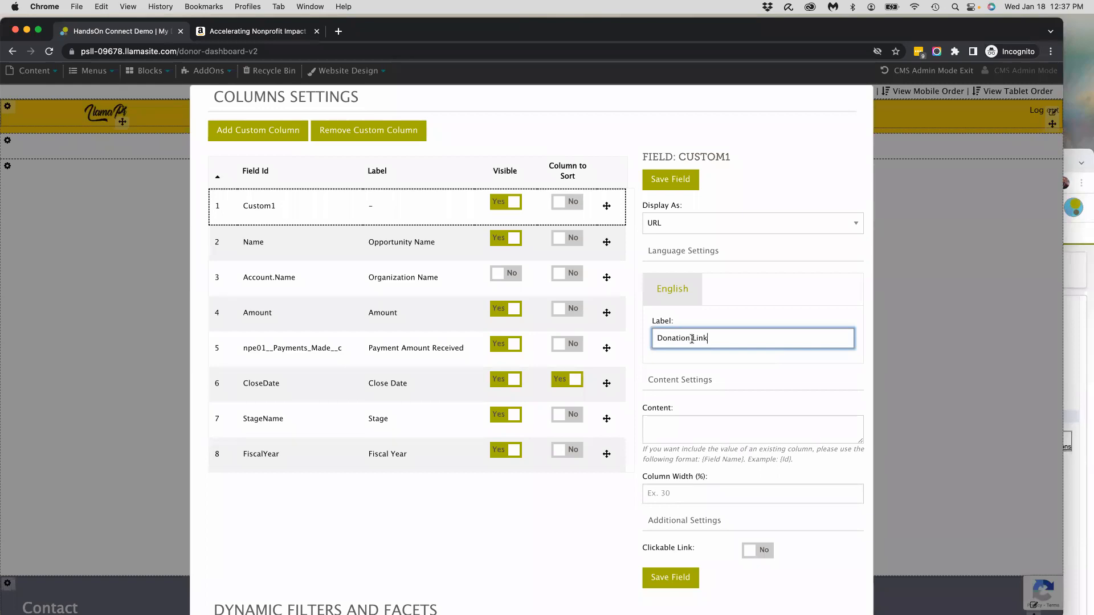
{"action": "left_click", "coordinate": [766, 551]}
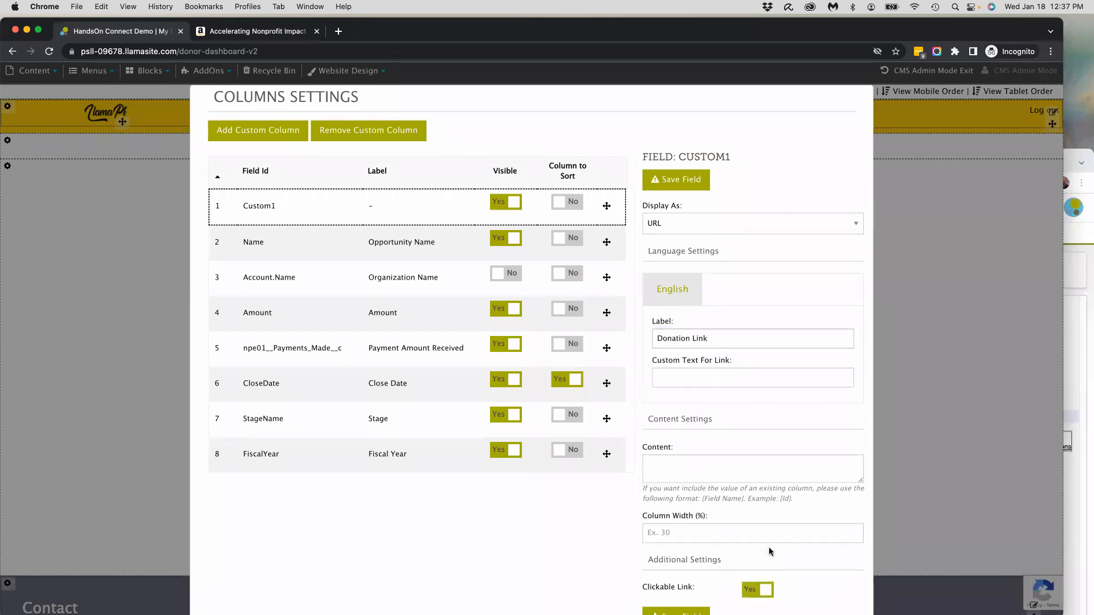
Step: Set the Donation Link column's content to /donation/p/{Id}
{"action": "scroll", "coordinate": [768, 548], "scroll_direction": "down", "scroll_amount": 3}
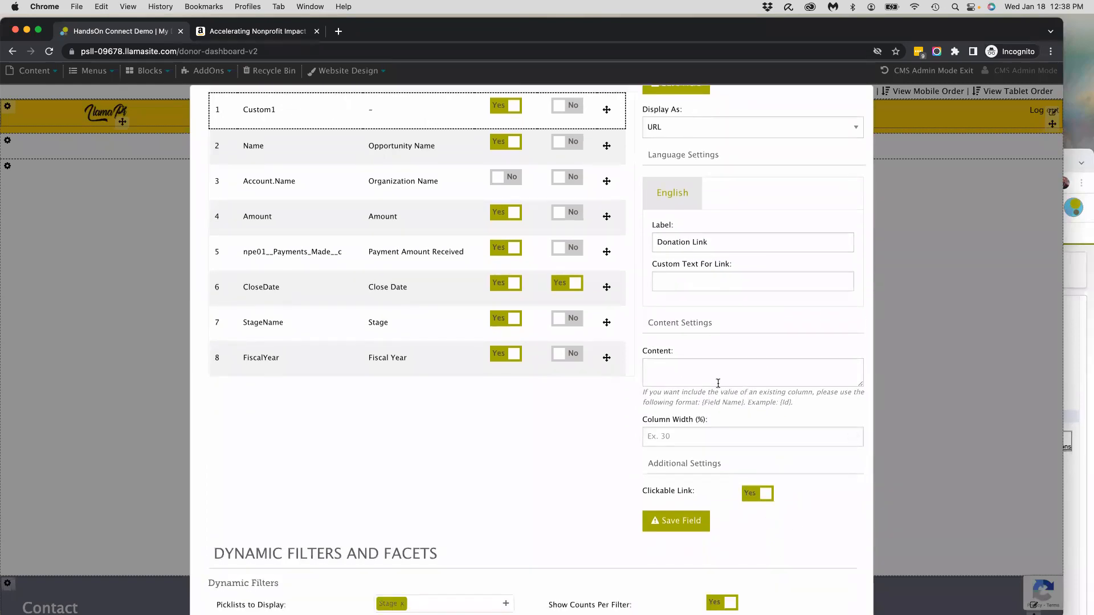
{"action": "left_click", "coordinate": [693, 369]}
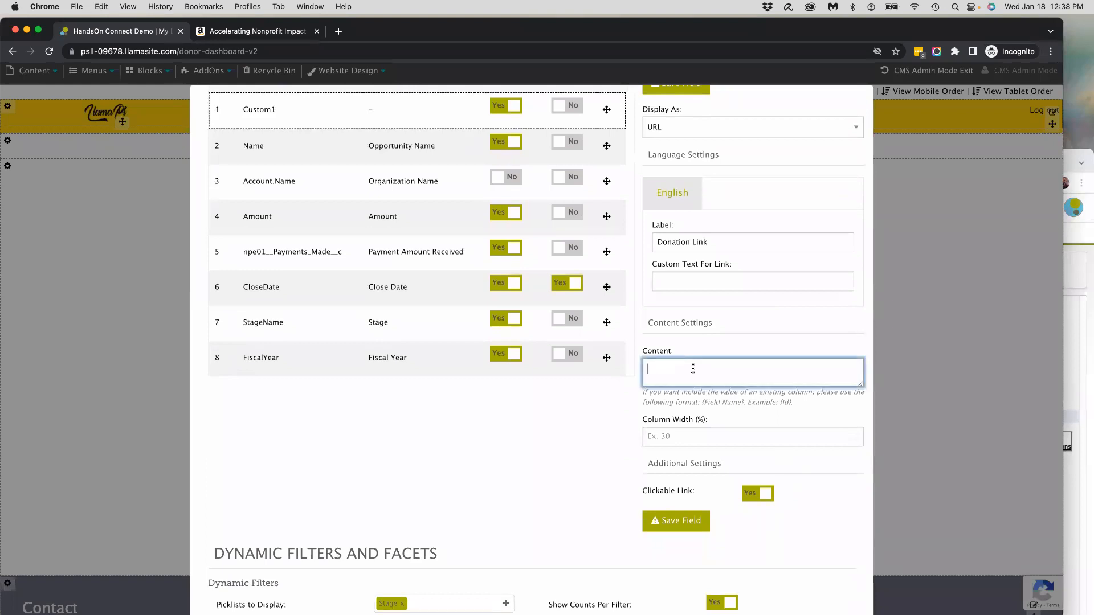
{"action": "type", "text": "/donat"}
{"action": "type", "text": "ion/p/"}
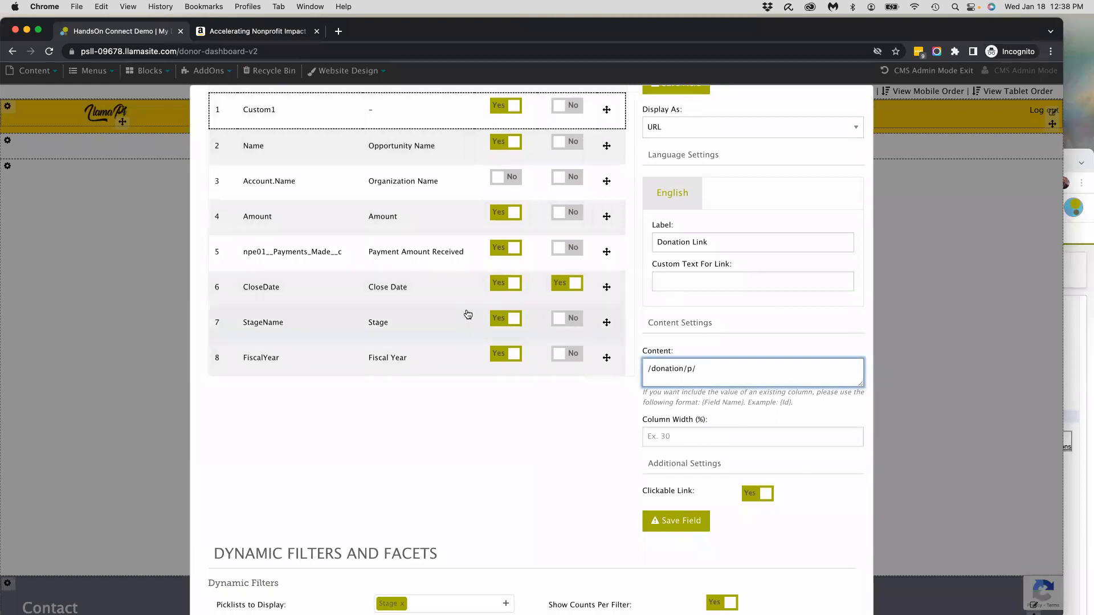
{"action": "scroll", "coordinate": [479, 314], "scroll_direction": "down", "scroll_amount": 15}
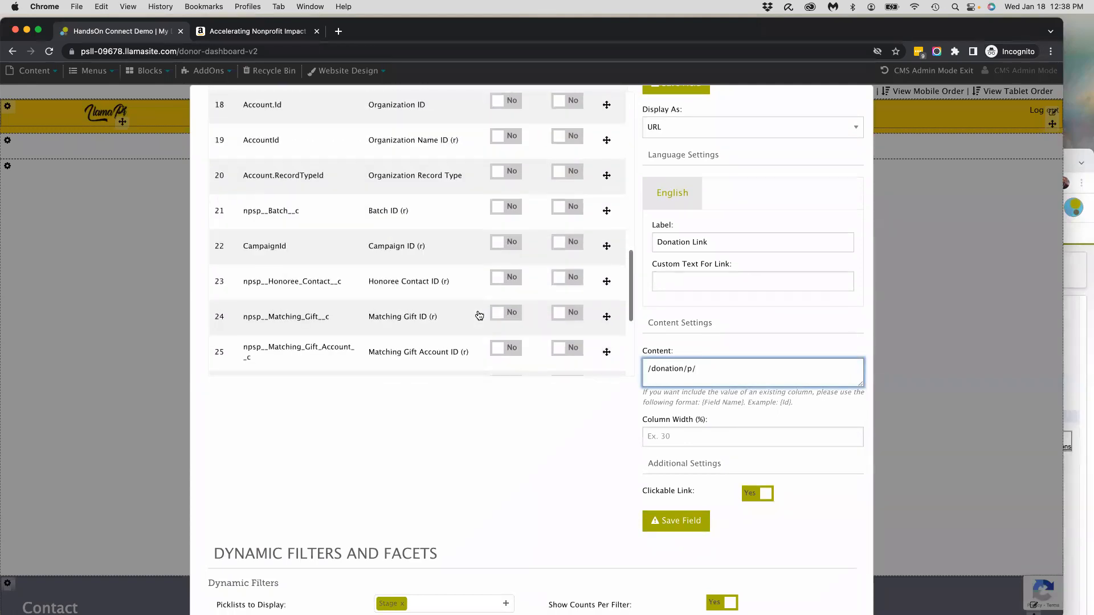
{"action": "scroll", "coordinate": [479, 315], "scroll_direction": "down", "scroll_amount": 3}
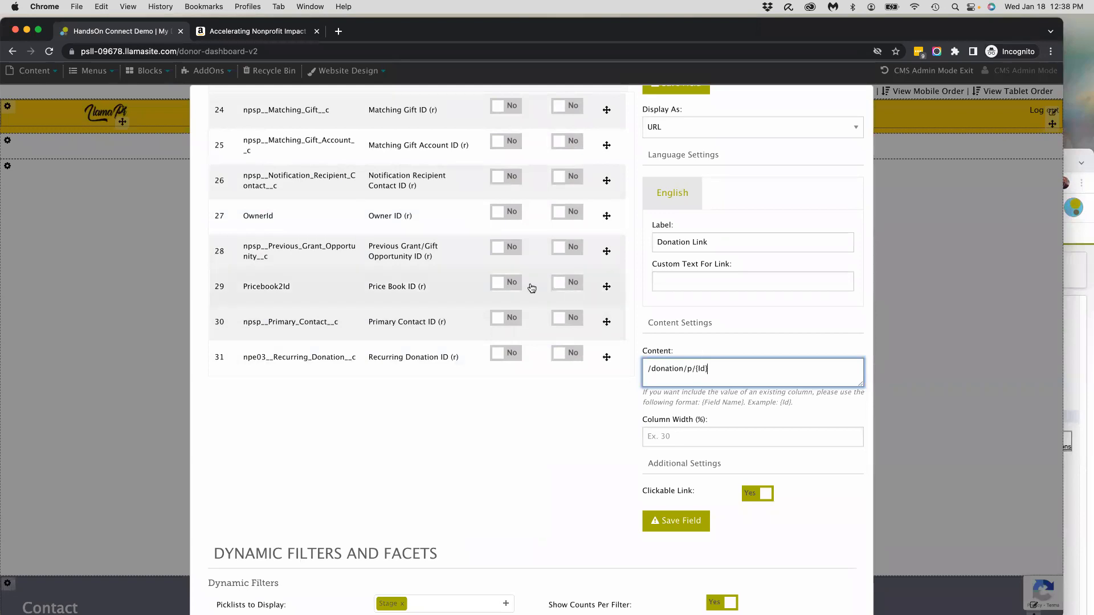
Step: Locate the Id field in the column list, and highlight the Id placeholder and the hint on including existing column values
{"action": "scroll", "coordinate": [364, 289], "scroll_direction": "up", "scroll_amount": 4}
{"action": "scroll", "coordinate": [364, 289], "scroll_direction": "up", "scroll_amount": 10}
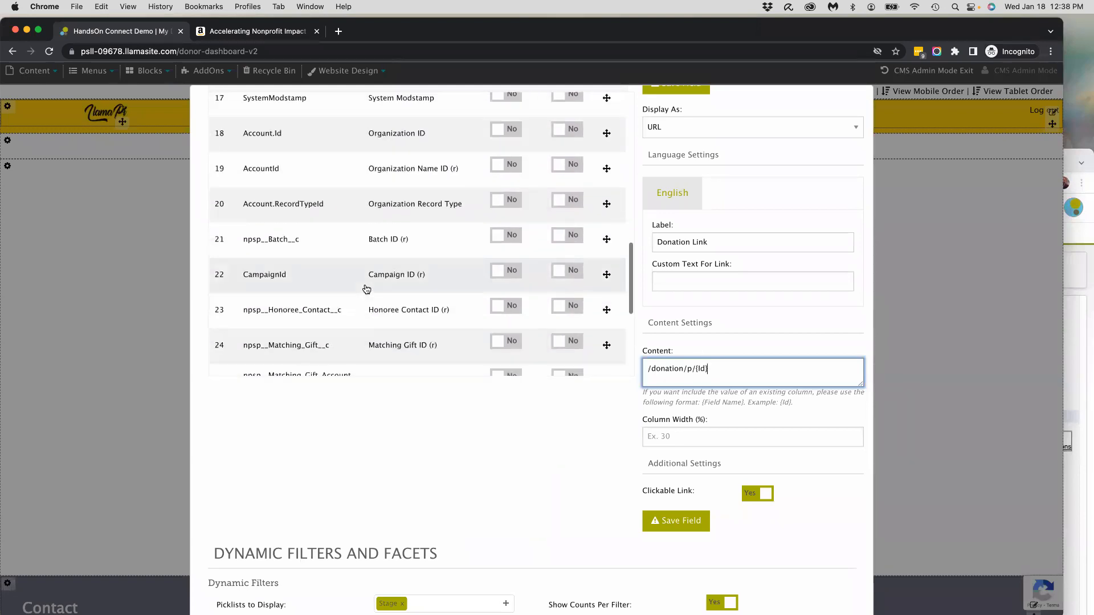
{"action": "scroll", "coordinate": [366, 289], "scroll_direction": "up", "scroll_amount": 3}
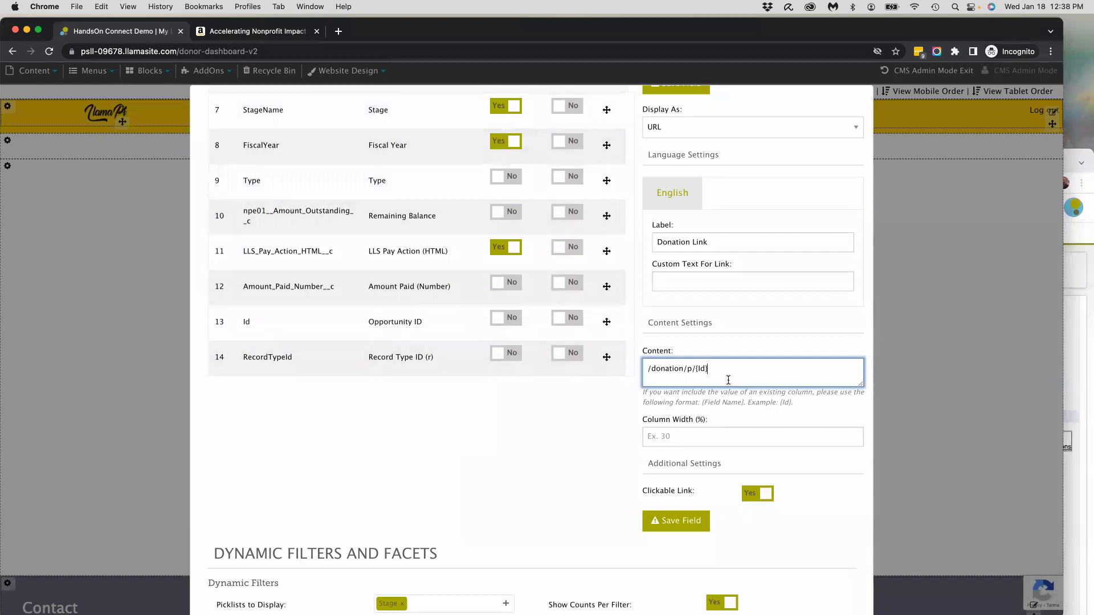
{"action": "left_click_drag", "start_coordinate": [712, 369], "coordinate": [699, 370]}
{"action": "left_click", "coordinate": [710, 372]}
{"action": "left_click_drag", "start_coordinate": [790, 405], "coordinate": [640, 396]}
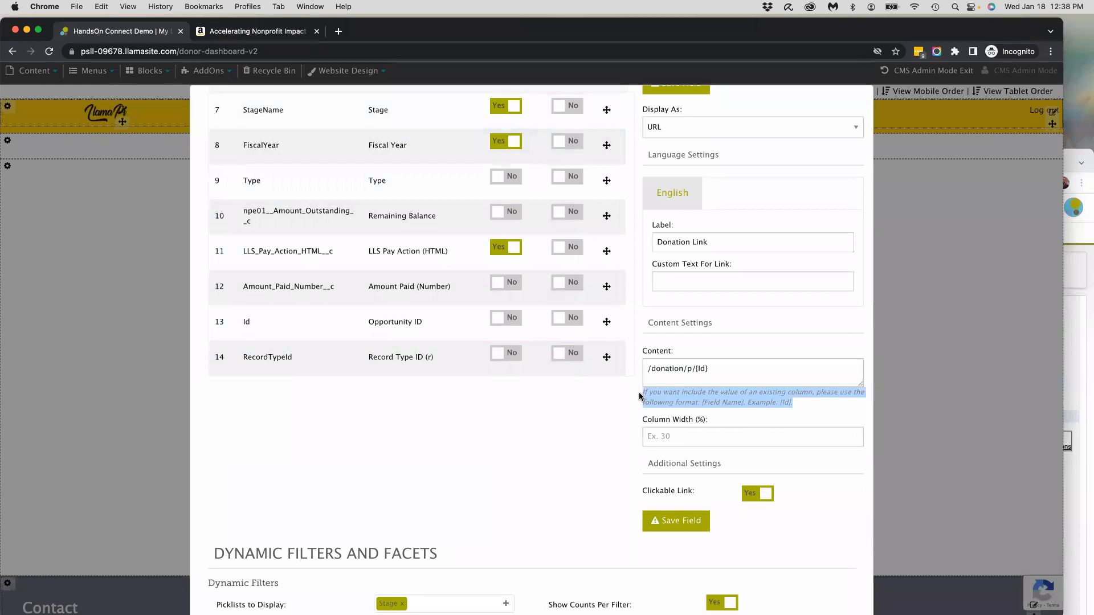
Step: Set the custom column's link text to "Donation Link", change its label to "Link", and save the field
{"action": "left_click", "coordinate": [778, 339]}
{"action": "left_click", "coordinate": [711, 528]}
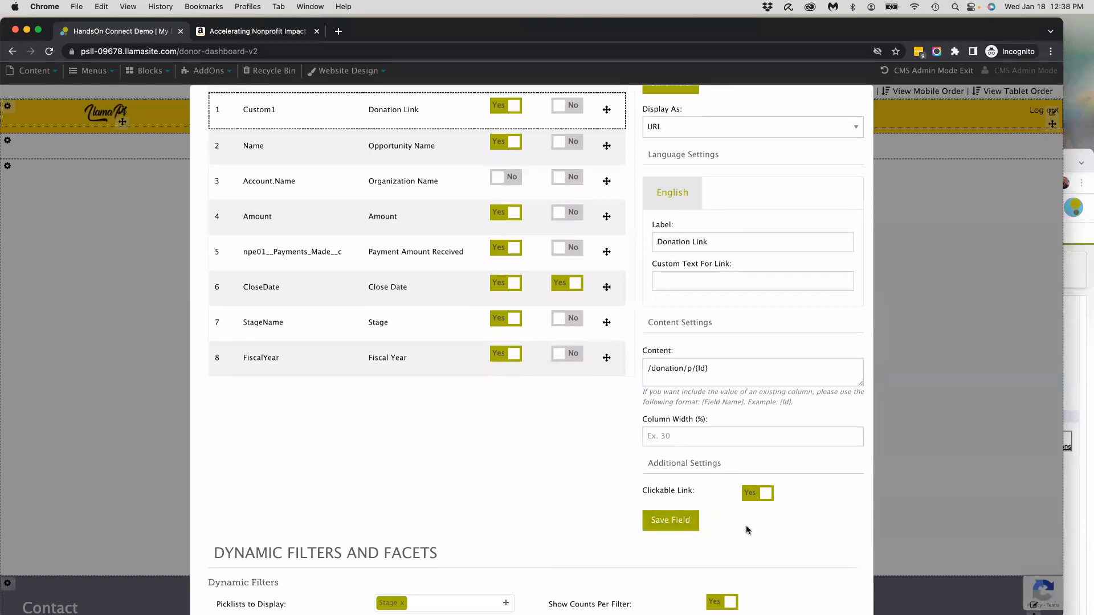
{"action": "left_click_drag", "start_coordinate": [723, 242], "coordinate": [638, 243]}
{"action": "key", "text": "super+c"}
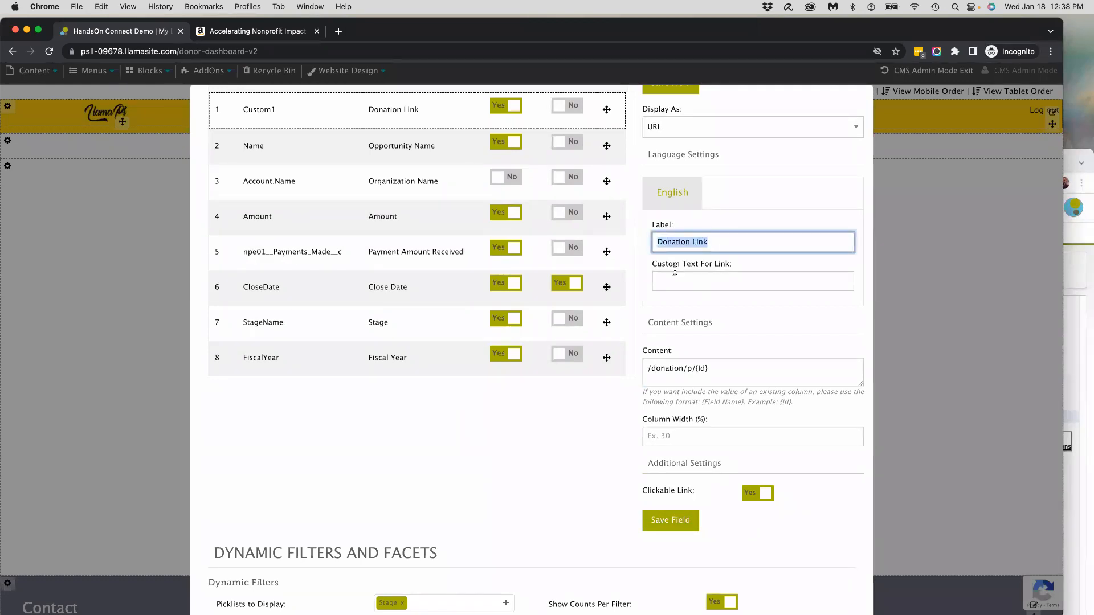
{"action": "left_click", "coordinate": [668, 282]}
{"action": "key", "text": "super+v"}
{"action": "left_click_drag", "start_coordinate": [691, 244], "coordinate": [634, 246]}
{"action": "key", "text": "Delete"}
{"action": "key", "text": "Delete"}
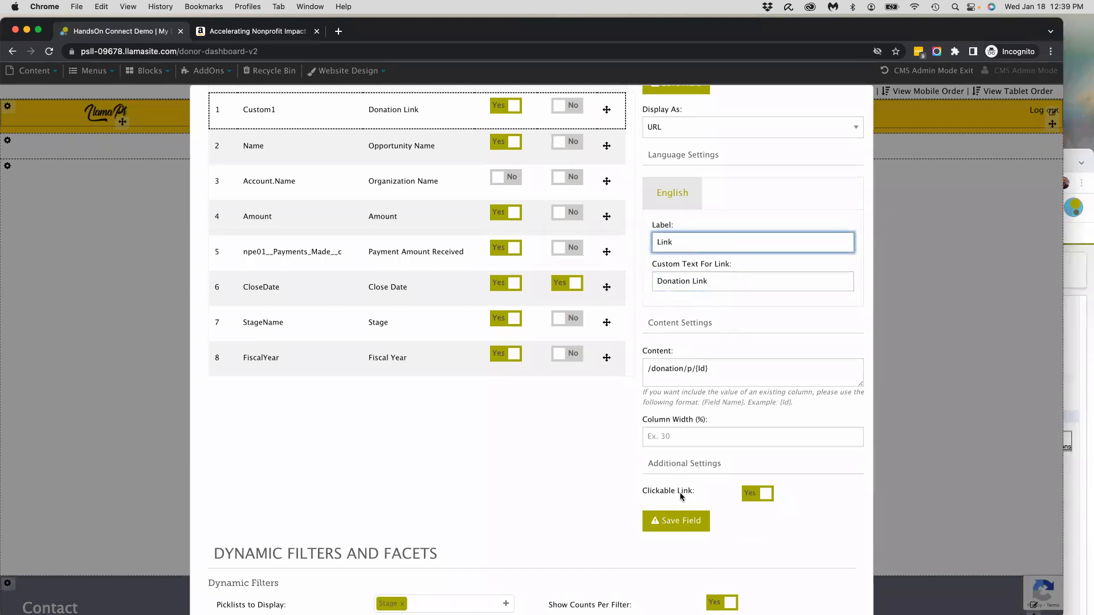
{"action": "left_click", "coordinate": [645, 520]}
Step: Save the My Donations listing block settings and dismiss the confirmation
{"action": "scroll", "coordinate": [626, 516], "scroll_direction": "down", "scroll_amount": 10}
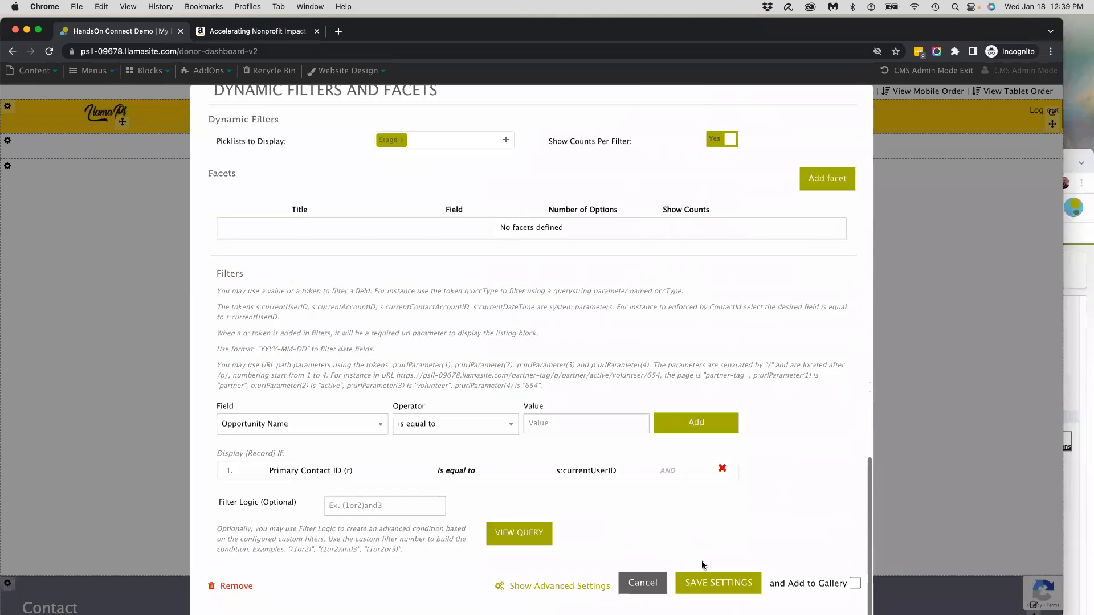
{"action": "left_click", "coordinate": [719, 583]}
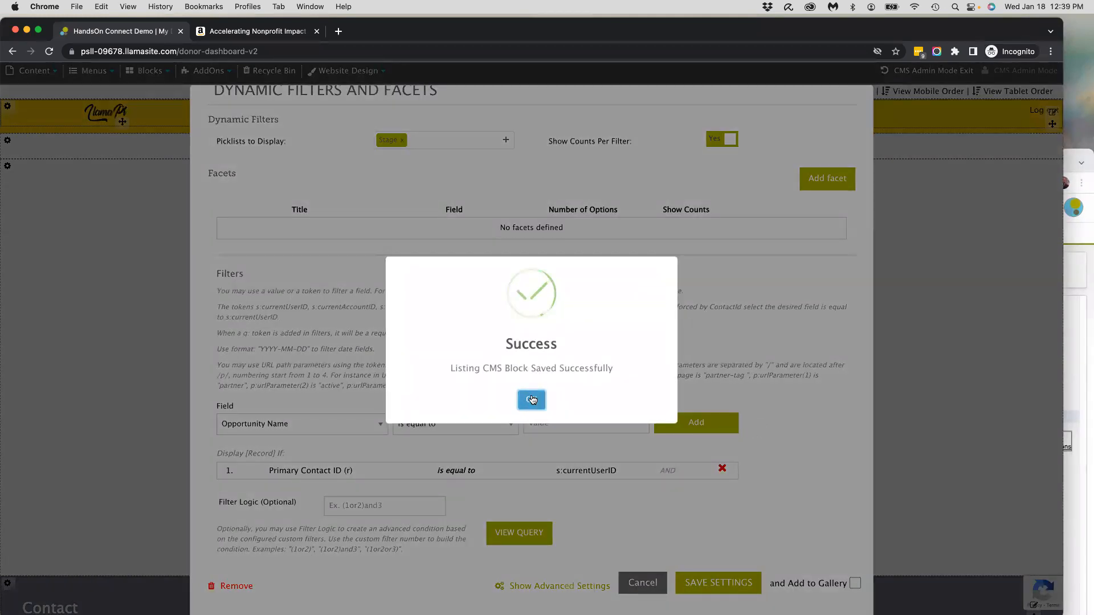
{"action": "left_click", "coordinate": [531, 400]}
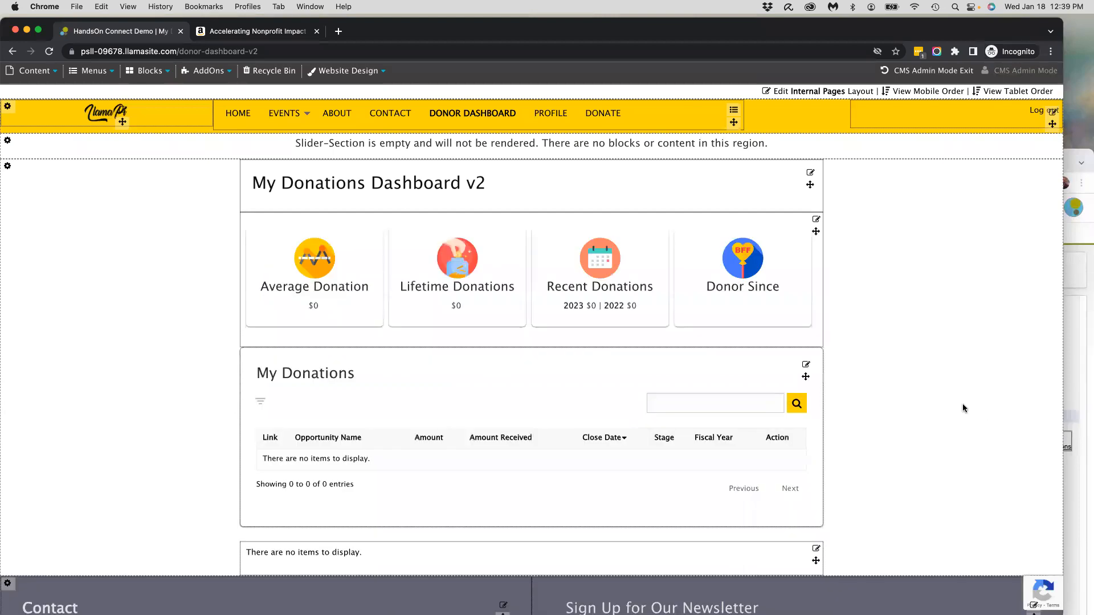
Step: Switch to the donor's browser window and reload the donor dashboard page
{"action": "left_click_drag", "start_coordinate": [1002, 35], "coordinate": [994, 81]}
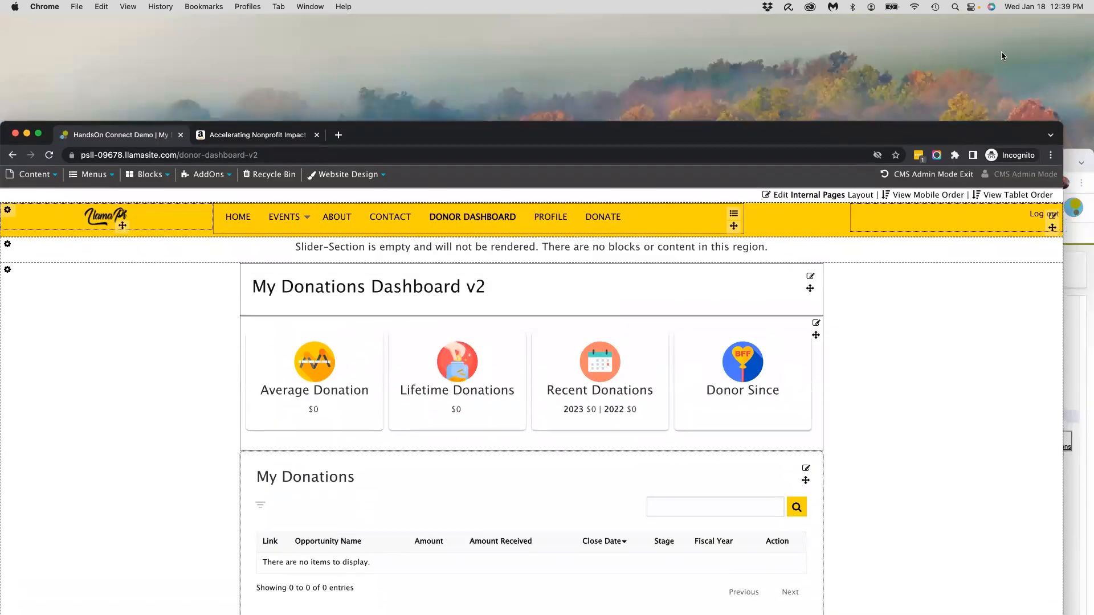
{"action": "left_click", "coordinate": [1073, 340]}
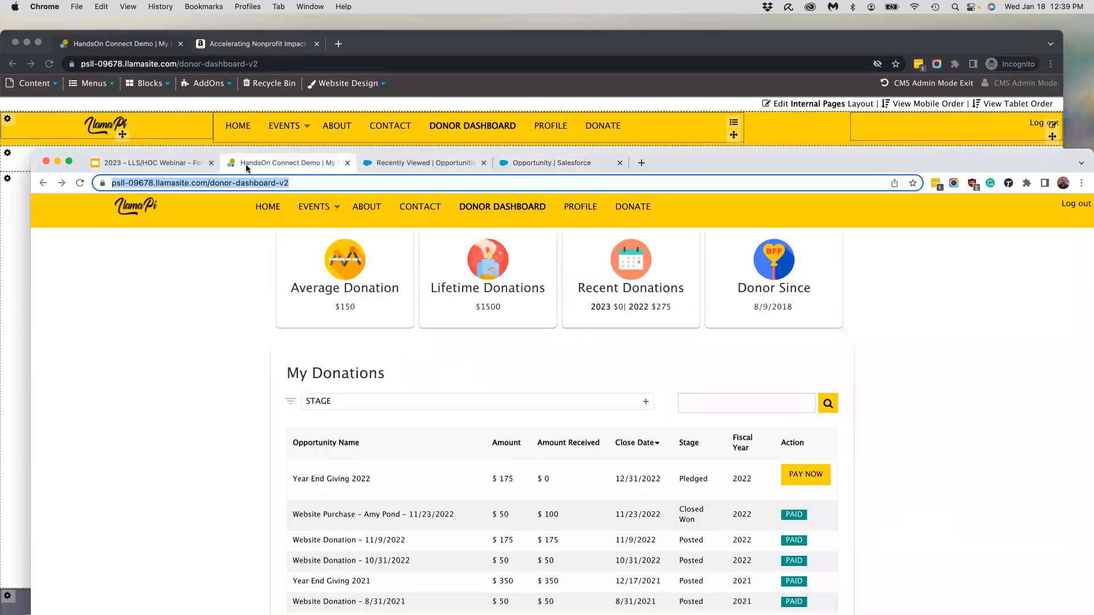
{"action": "left_click", "coordinate": [245, 166]}
{"action": "left_click", "coordinate": [85, 183]}
{"action": "left_click_drag", "start_coordinate": [787, 155], "coordinate": [767, 42]}
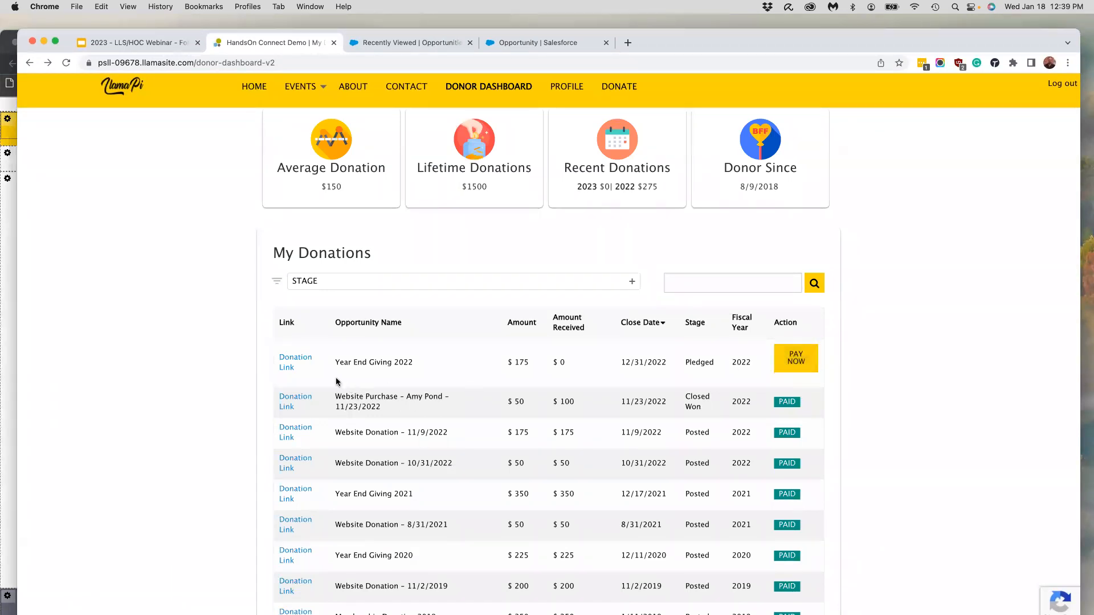
Step: Test the donation links for Year End Giving 2022 and the 11/23/2022 website purchase, highlighting the first page's record ID and returning to the dashboard
{"action": "left_click", "coordinate": [291, 360]}
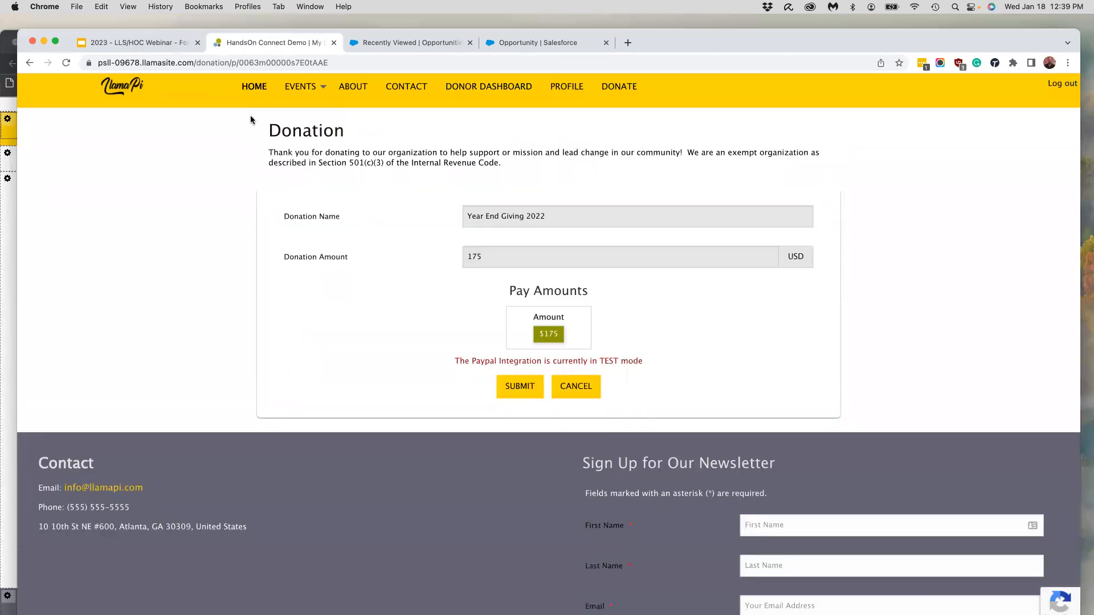
{"action": "left_click_drag", "start_coordinate": [193, 63], "coordinate": [361, 64]}
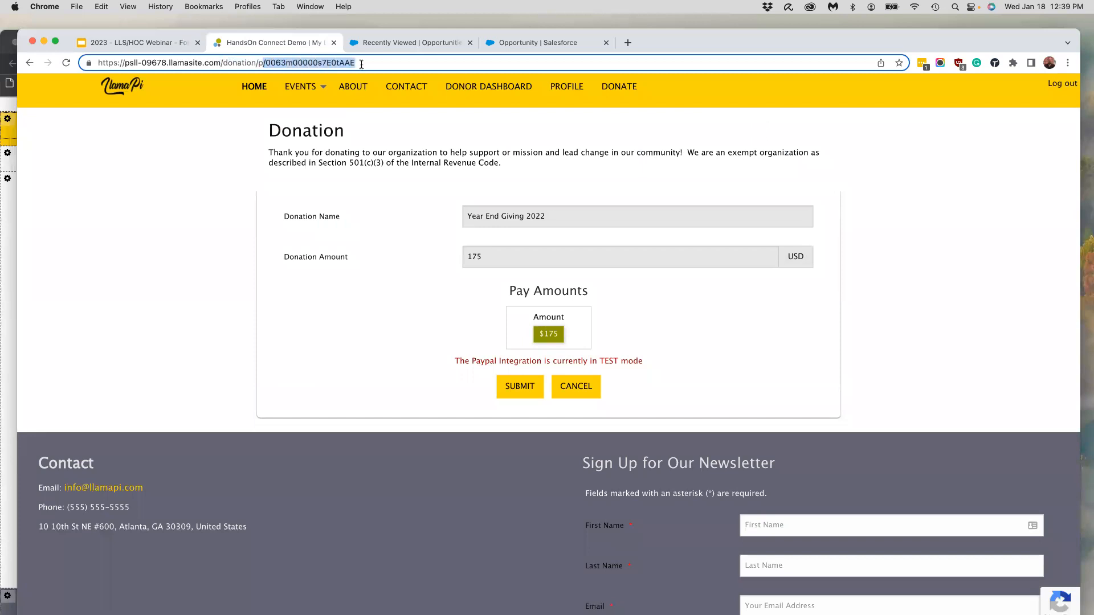
{"action": "left_click", "coordinate": [31, 66]}
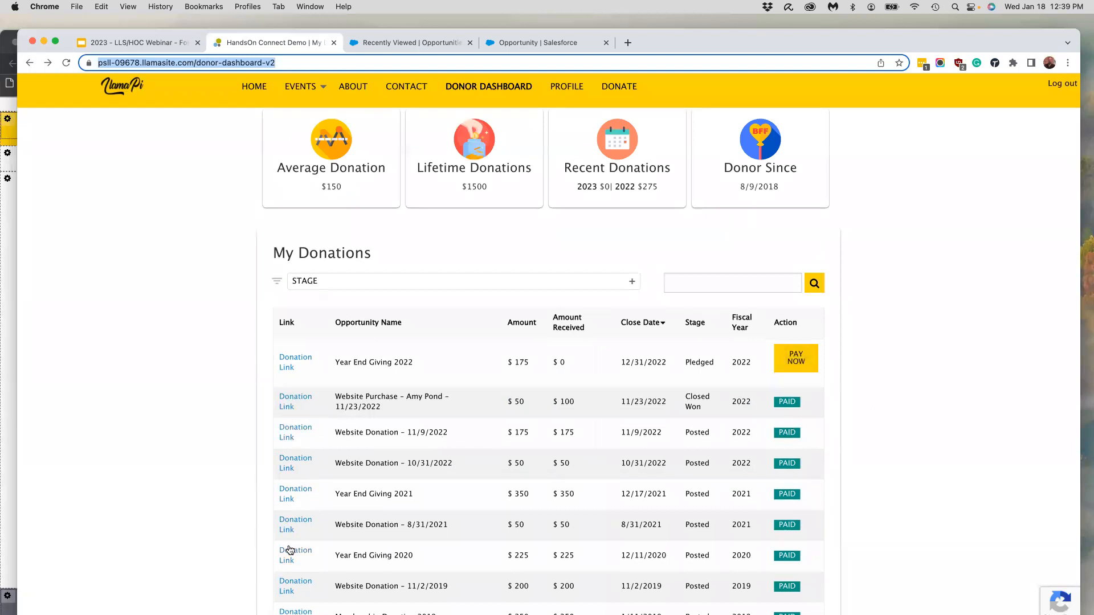
{"action": "left_click", "coordinate": [295, 404]}
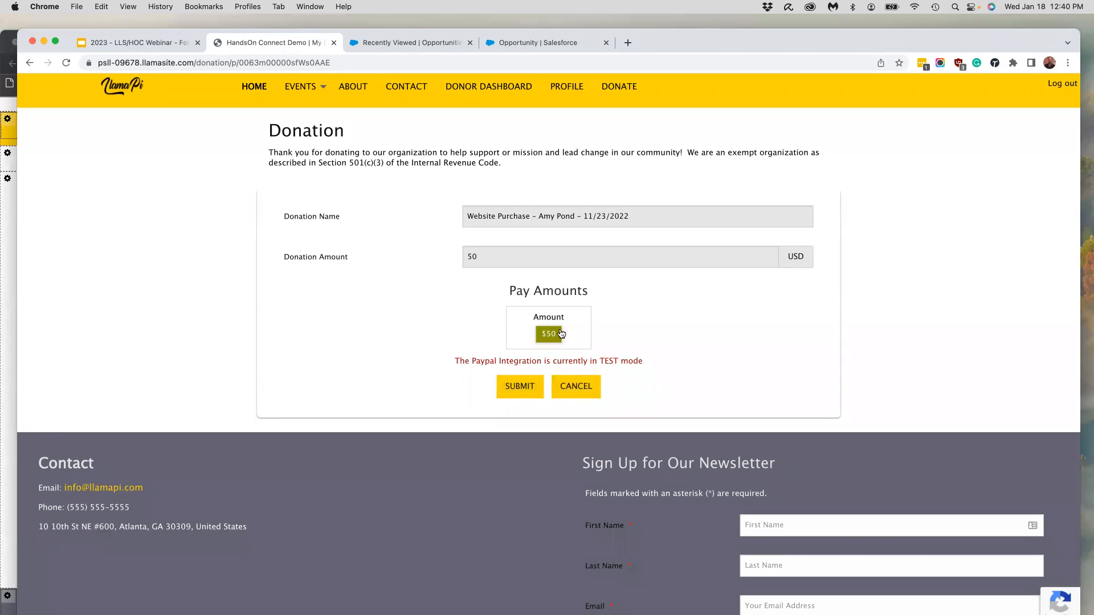
{"action": "left_click", "coordinate": [29, 65]}
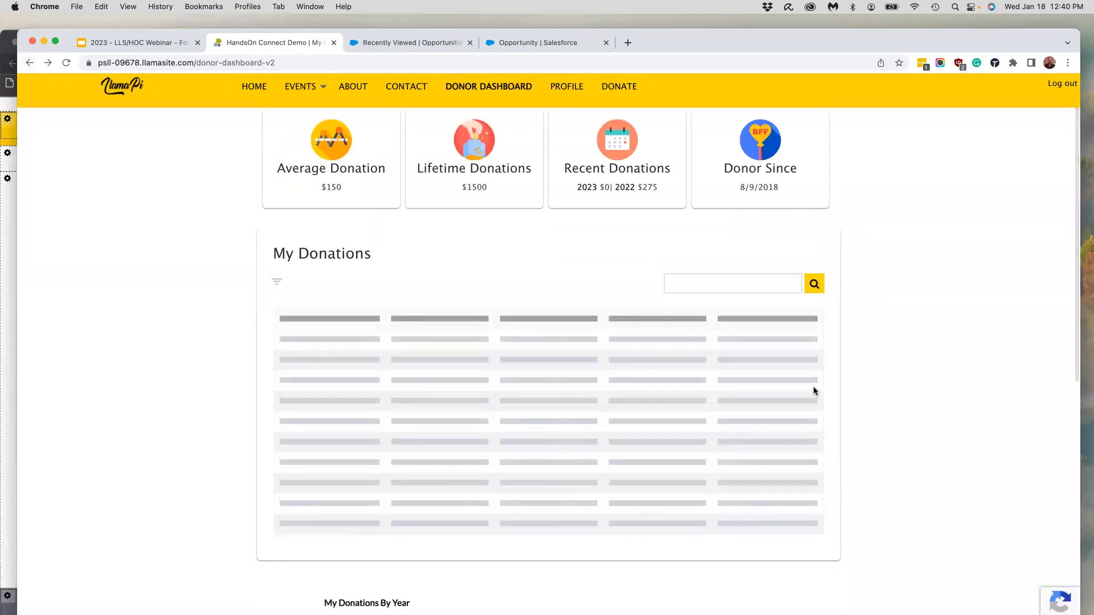
Step: Open the Year End Giving 2022 donation link again and copy the full address of its donation page
{"action": "scroll", "coordinate": [808, 407], "scroll_direction": "down", "scroll_amount": 2}
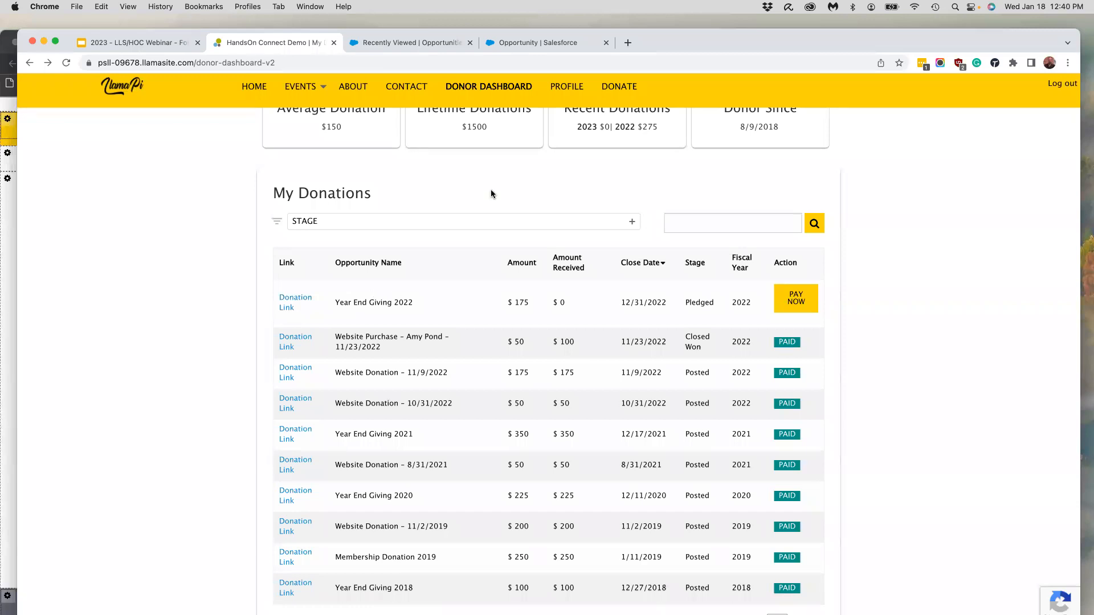
{"action": "left_click", "coordinate": [297, 300]}
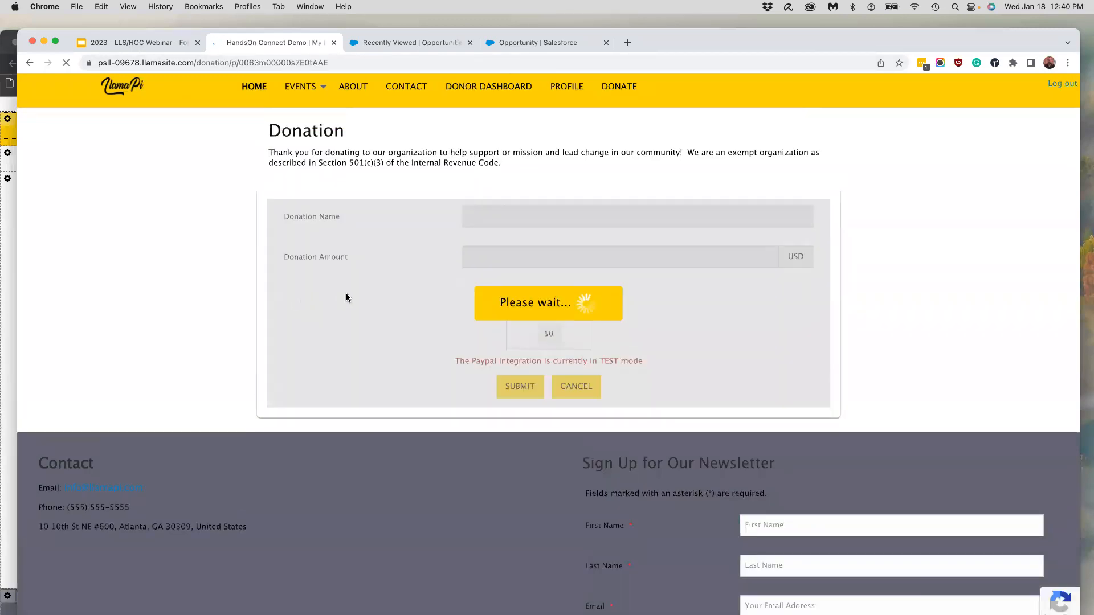
{"action": "mouse_move", "coordinate": [283, 82]}
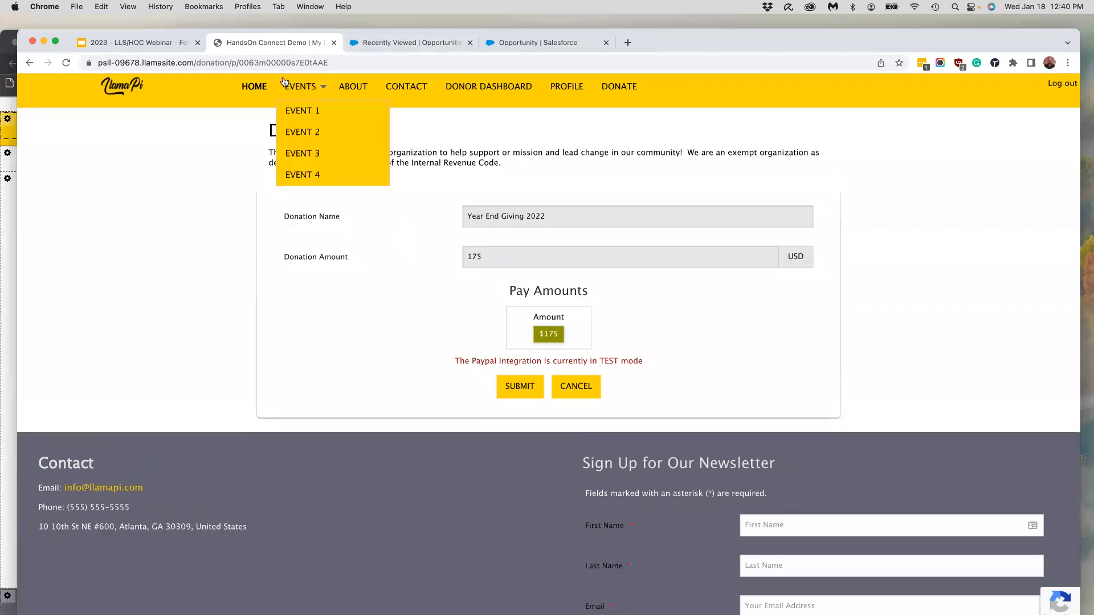
{"action": "left_click", "coordinate": [257, 62]}
{"action": "left_click", "coordinate": [325, 62]}
{"action": "left_click_drag", "start_coordinate": [358, 63], "coordinate": [268, 64]}
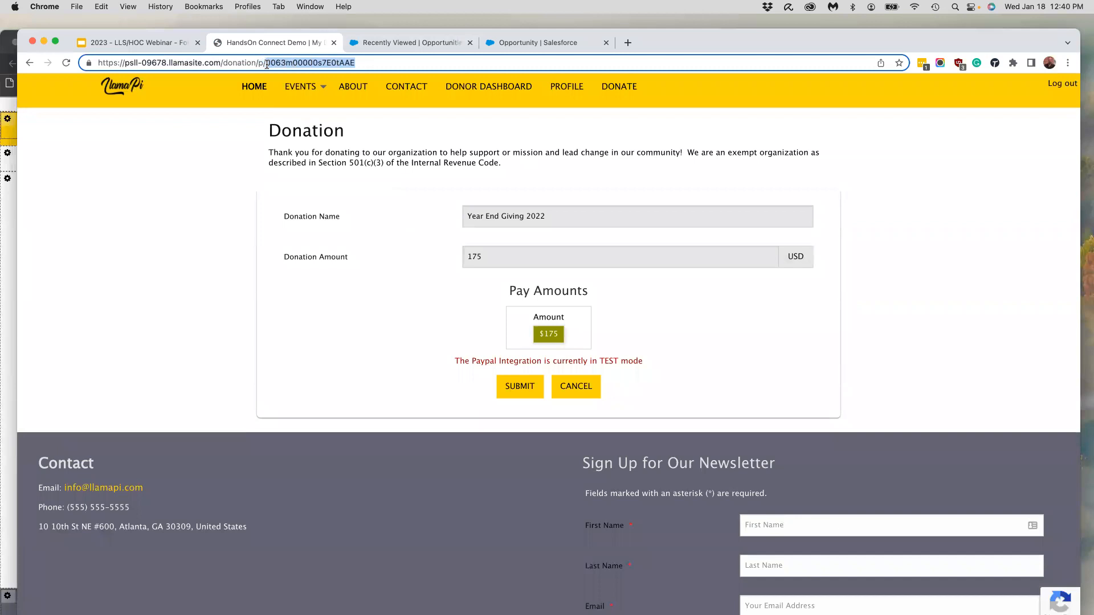
{"action": "left_click_drag", "start_coordinate": [362, 63], "coordinate": [93, 63]}
{"action": "key", "text": "super+c"}
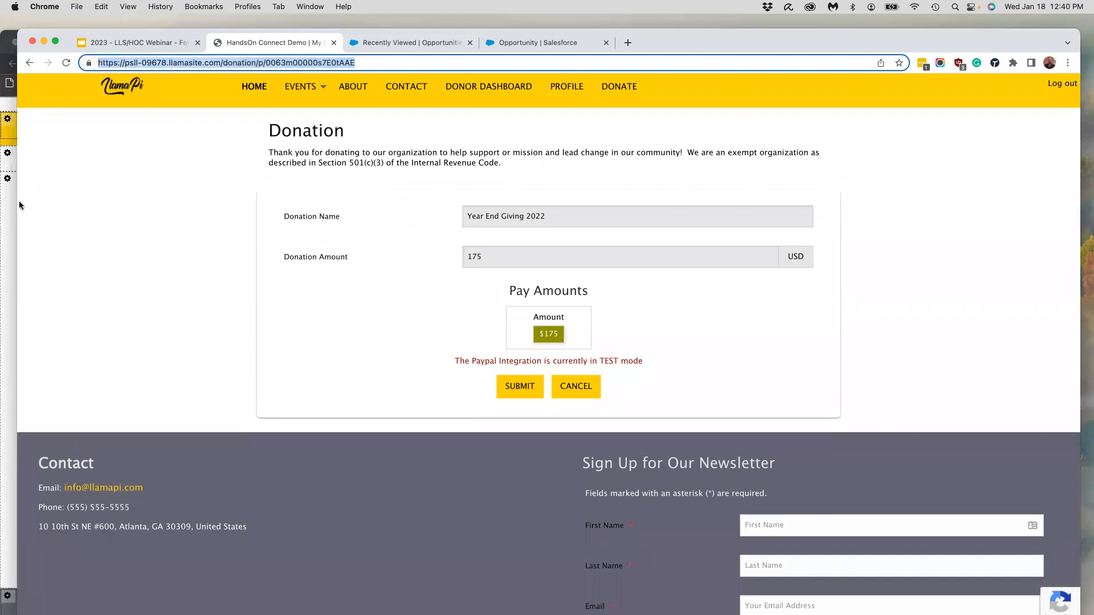
Step: Switch to the admin browser window and open the copied donation page address in a new tab
{"action": "left_click", "coordinate": [11, 223]}
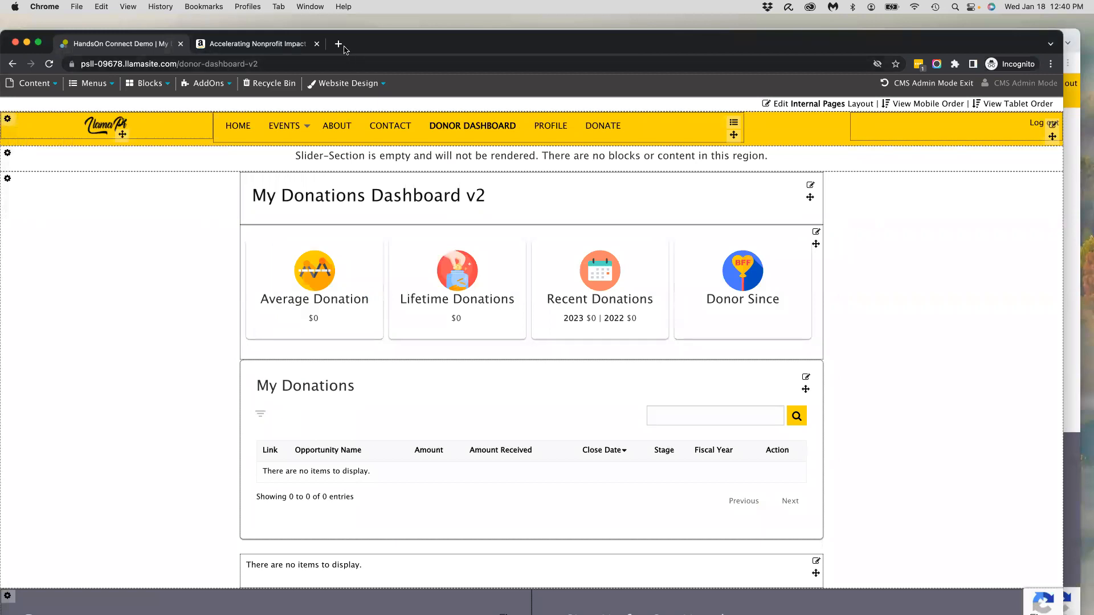
{"action": "key", "text": "super+t"}
{"action": "key", "text": "super+v"}
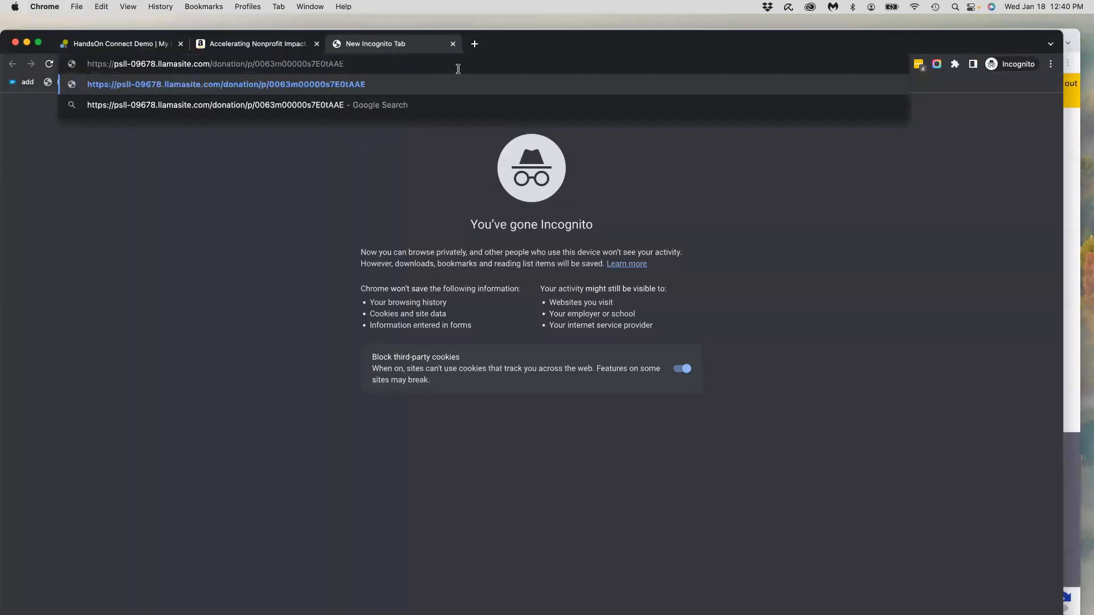
{"action": "key", "text": "Return"}
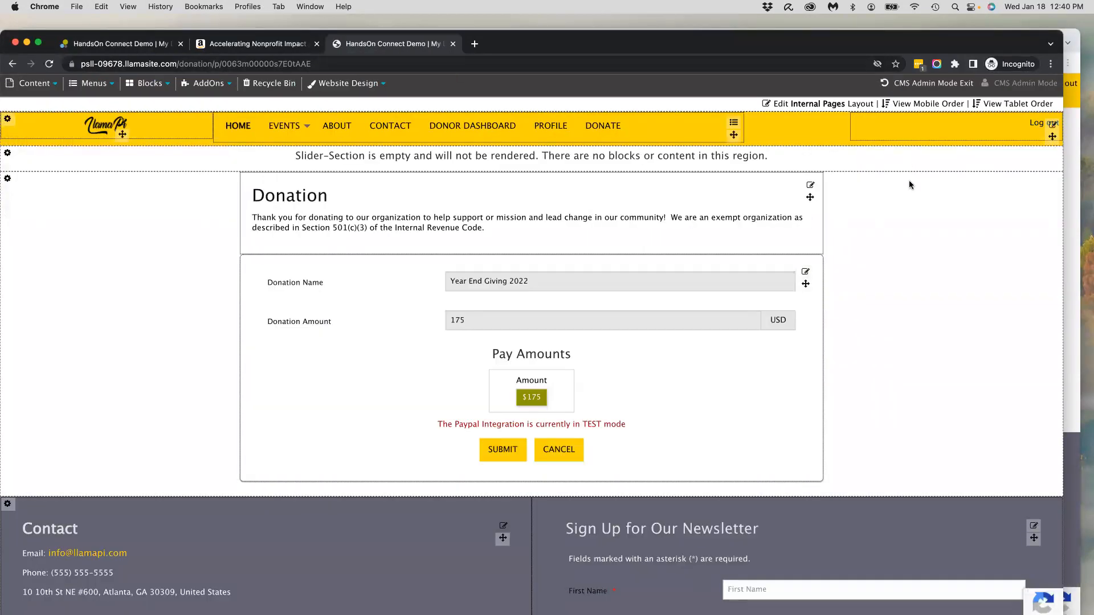
Step: Open the Donation Form's settings, examine its Salesforce sync, record update and login options, and close them
{"action": "left_click", "coordinate": [805, 272]}
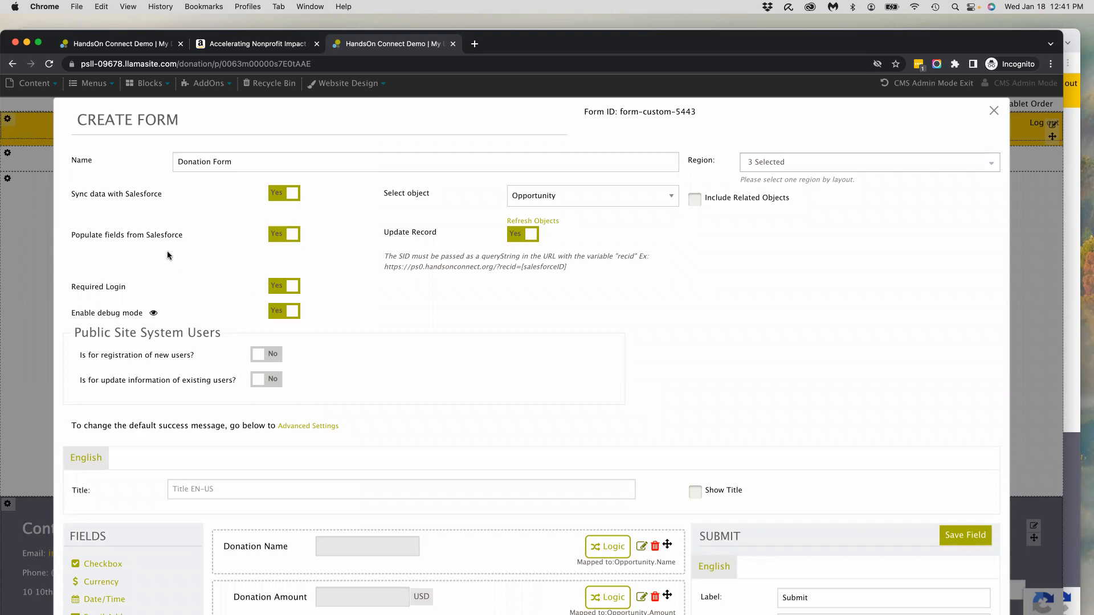
{"action": "left_click_drag", "start_coordinate": [900, 41], "coordinate": [851, 371]}
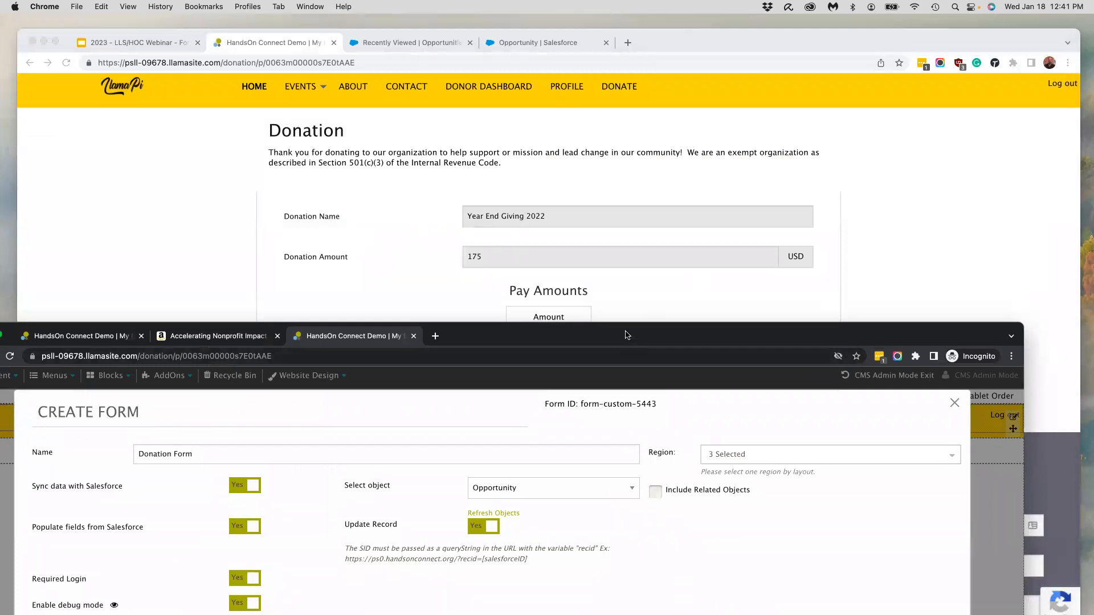
{"action": "left_click_drag", "start_coordinate": [627, 340], "coordinate": [657, 51]}
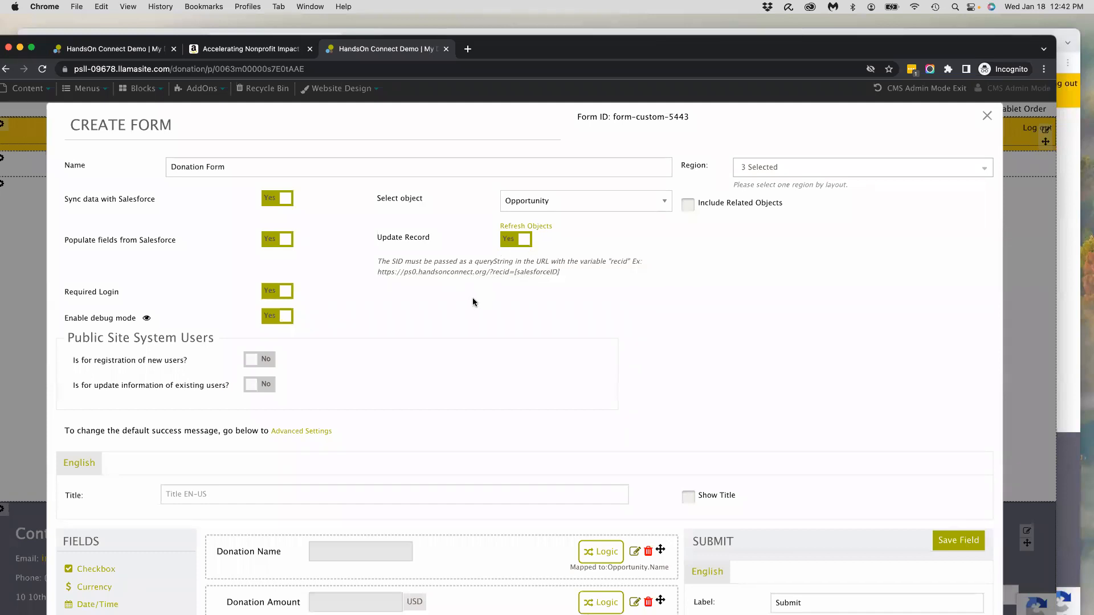
{"action": "scroll", "coordinate": [471, 299], "scroll_direction": "down", "scroll_amount": 2}
{"action": "scroll", "coordinate": [471, 298], "scroll_direction": "up", "scroll_amount": 2}
{"action": "scroll", "coordinate": [518, 285], "scroll_direction": "up", "scroll_amount": 1}
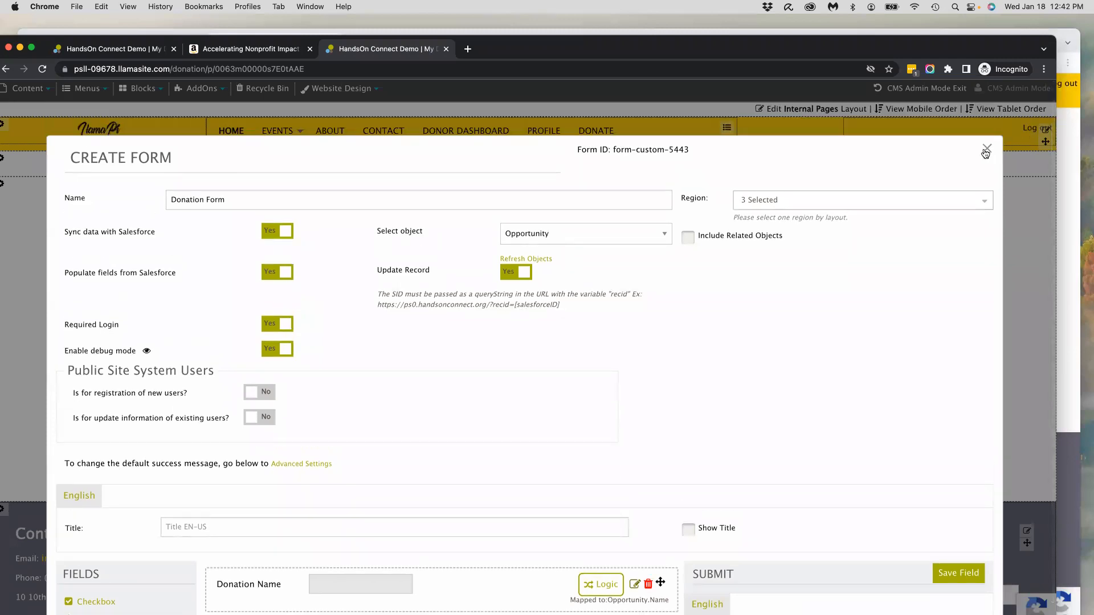
{"action": "left_click", "coordinate": [987, 150]}
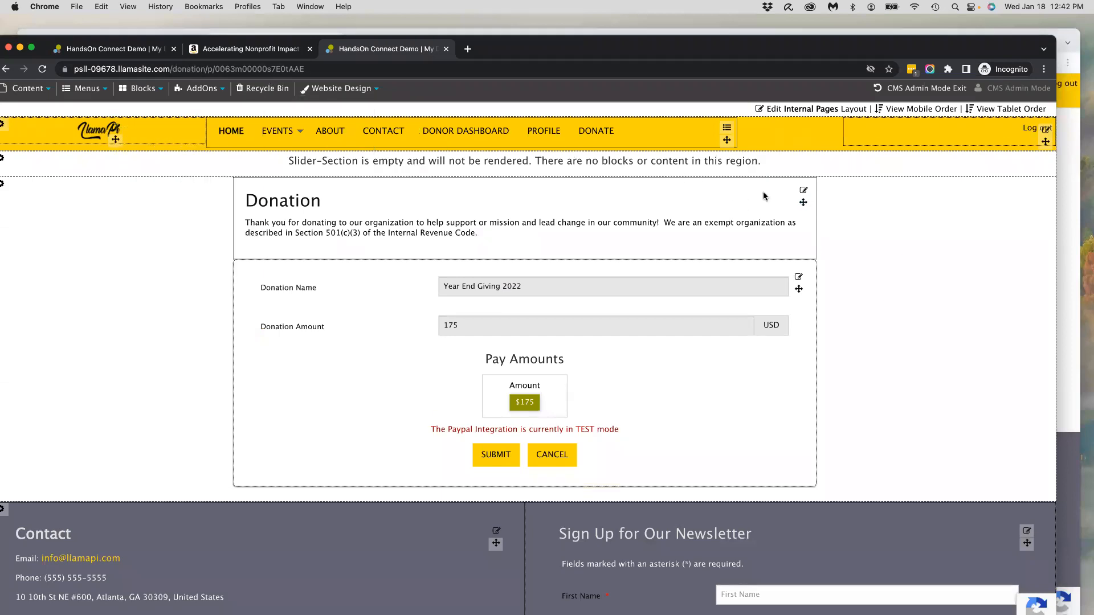
Step: Open the donation page's advanced settings, review the options for who is authorized to view it, and cancel without saving
{"action": "left_click", "coordinate": [803, 193]}
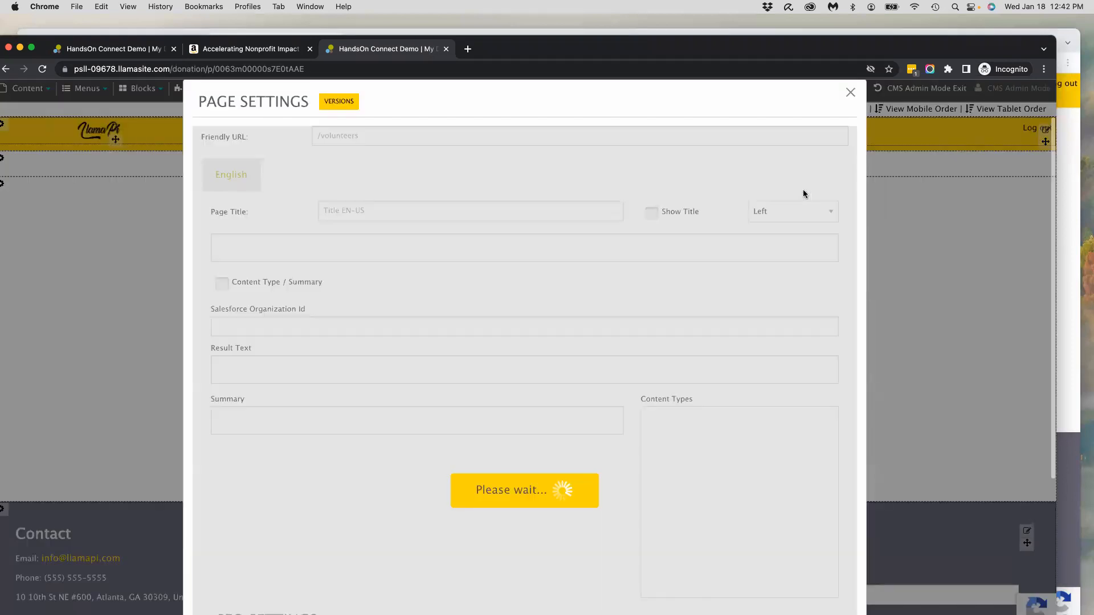
{"action": "scroll", "coordinate": [613, 339], "scroll_direction": "down", "scroll_amount": 3}
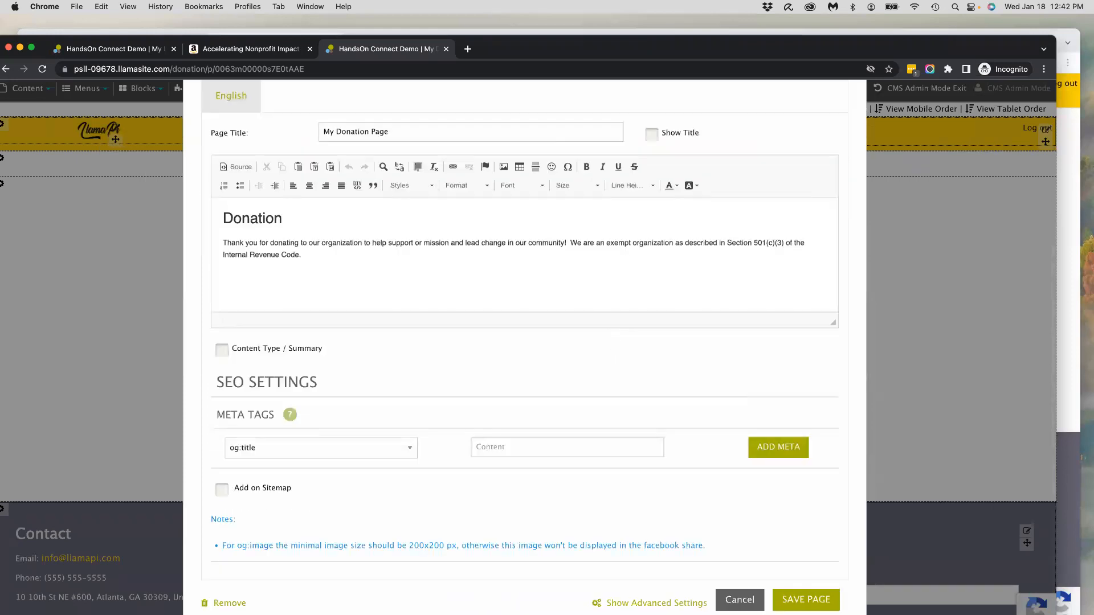
{"action": "left_click", "coordinate": [656, 603]}
{"action": "scroll", "coordinate": [656, 603], "scroll_direction": "down", "scroll_amount": 3}
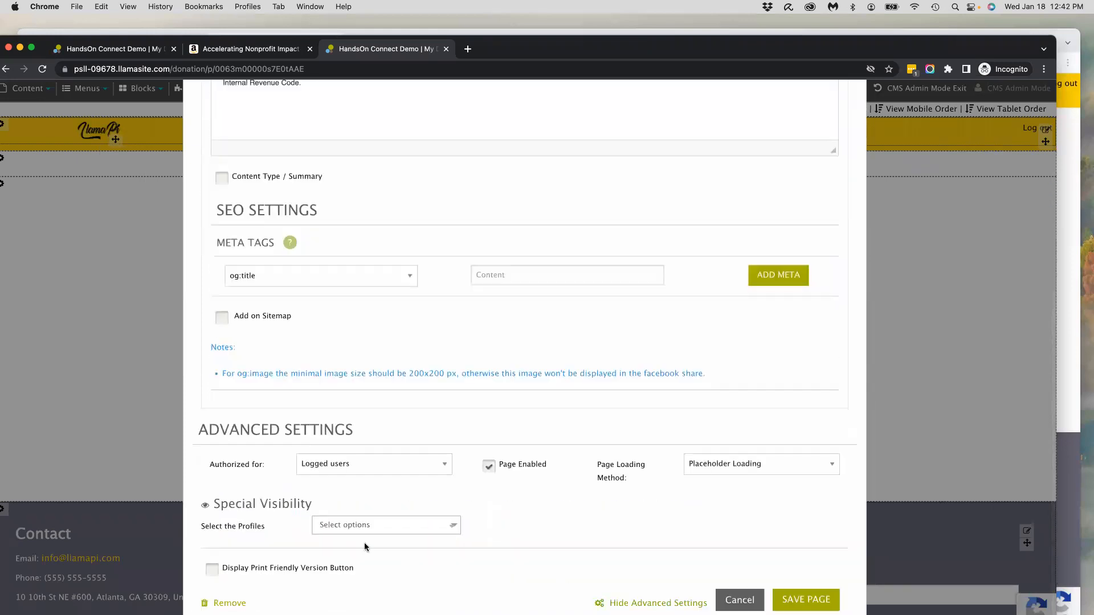
{"action": "left_click", "coordinate": [333, 466]}
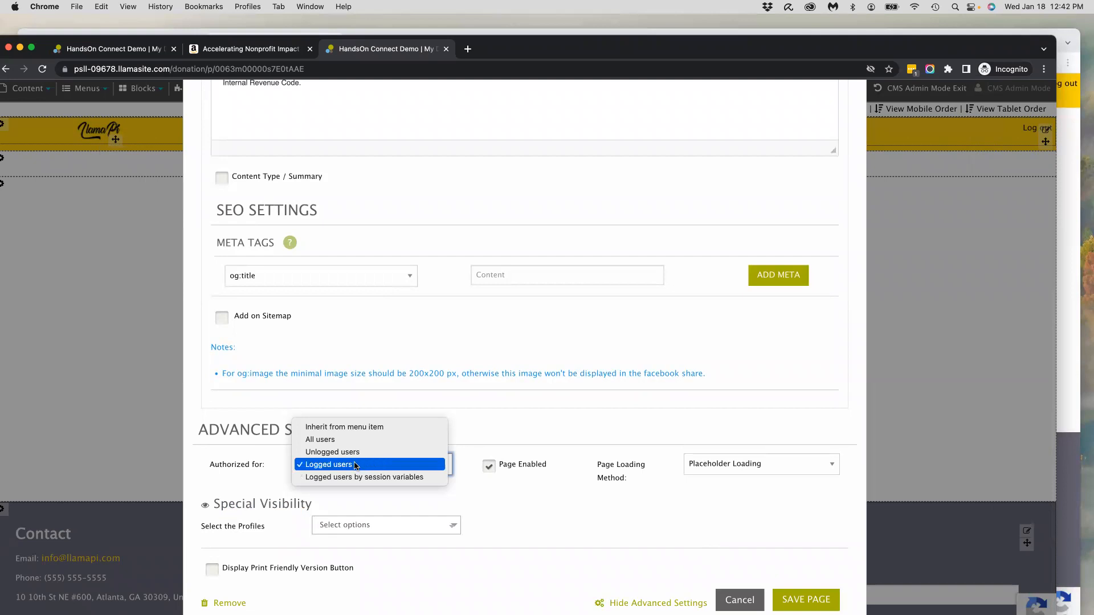
{"action": "key", "text": "Return"}
{"action": "left_click", "coordinate": [740, 600]}
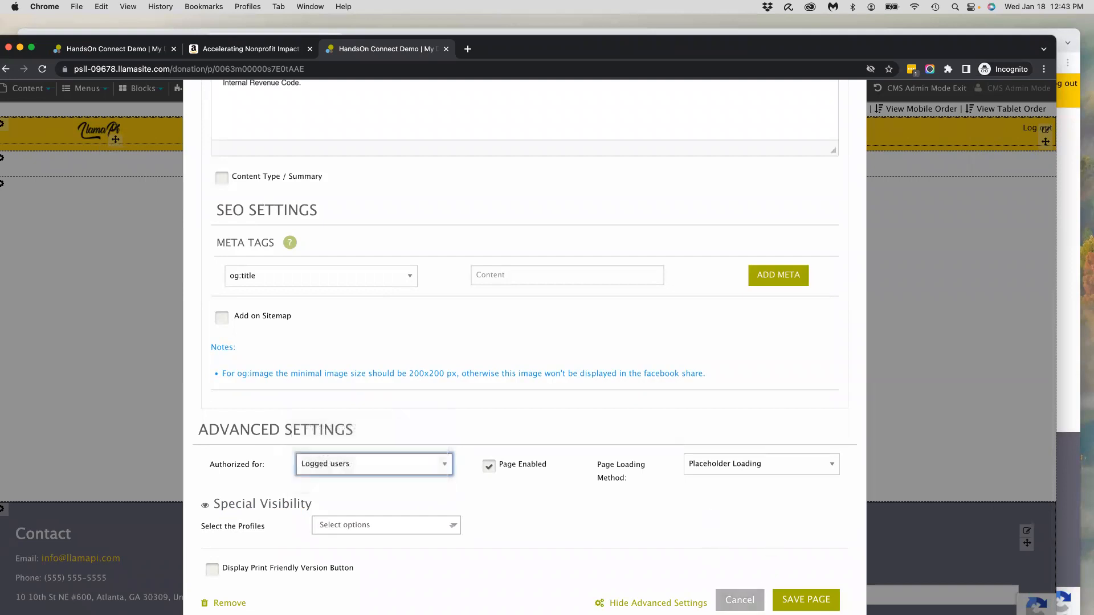
Step: Reopen the Donation Form's settings and display the properties of its Donation Name field
{"action": "left_click", "coordinate": [799, 279]}
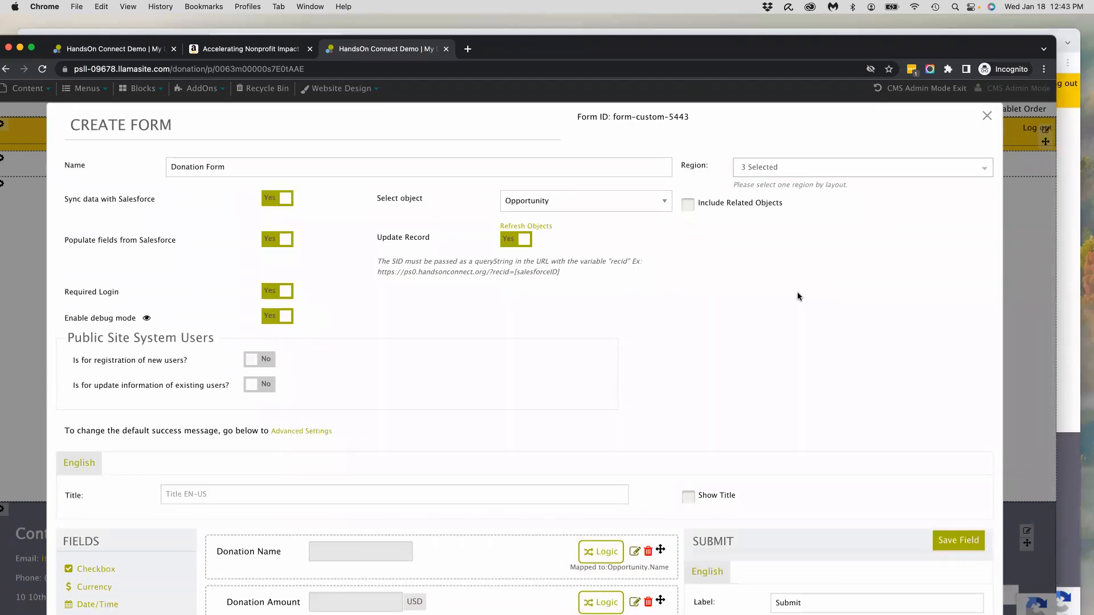
{"action": "scroll", "coordinate": [797, 292], "scroll_direction": "down", "scroll_amount": 5}
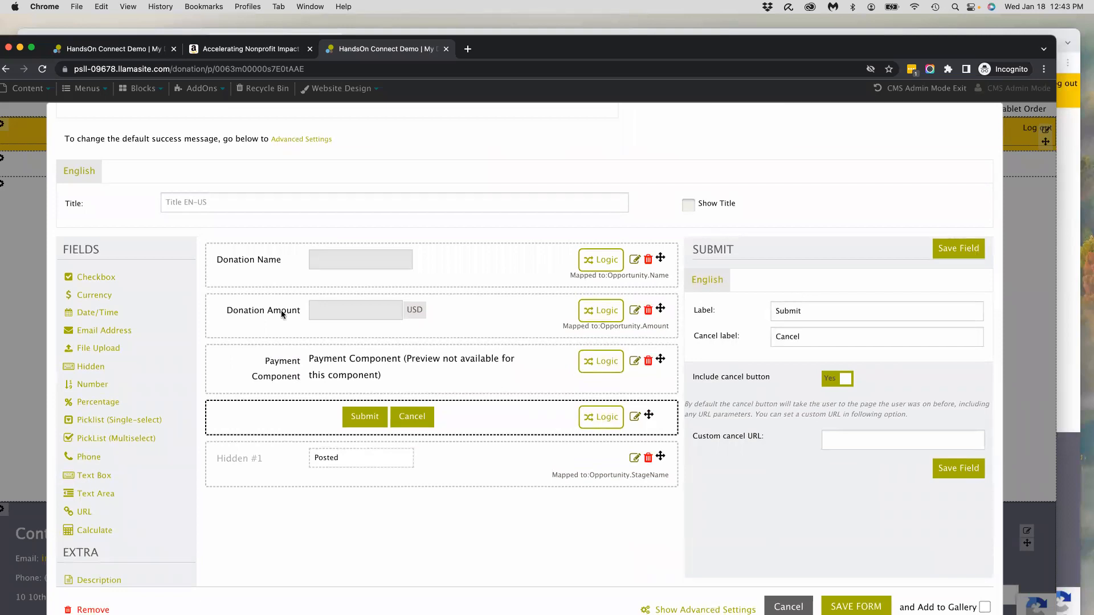
{"action": "left_click", "coordinate": [264, 271]}
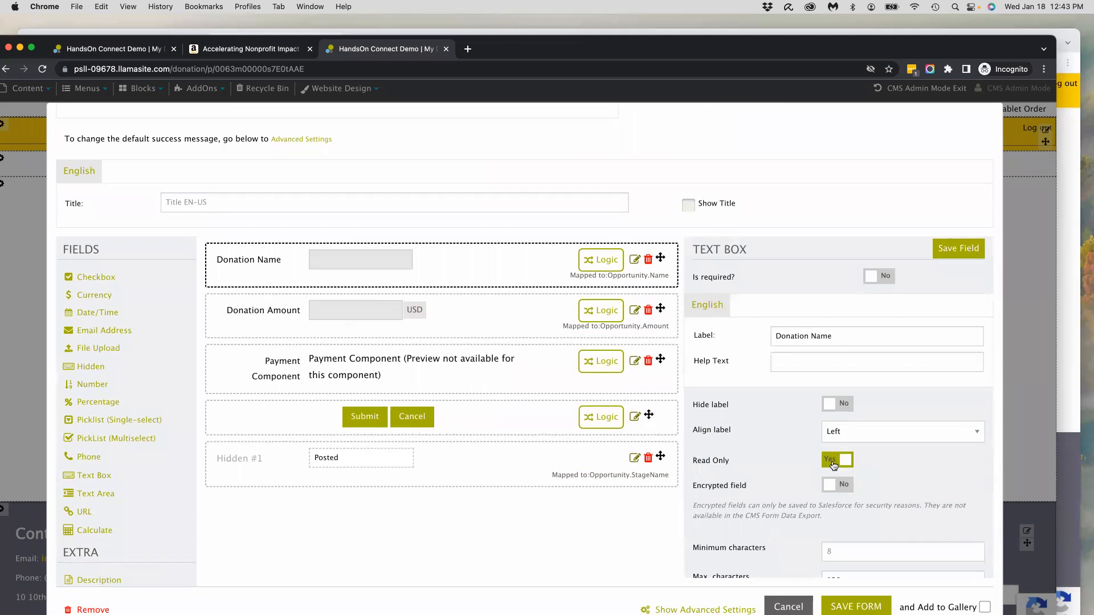
Step: Examine the properties of the Payment Component and the hidden field mapped to Opportunity.StageName, and review the form's general settings
{"action": "left_click", "coordinate": [477, 362]}
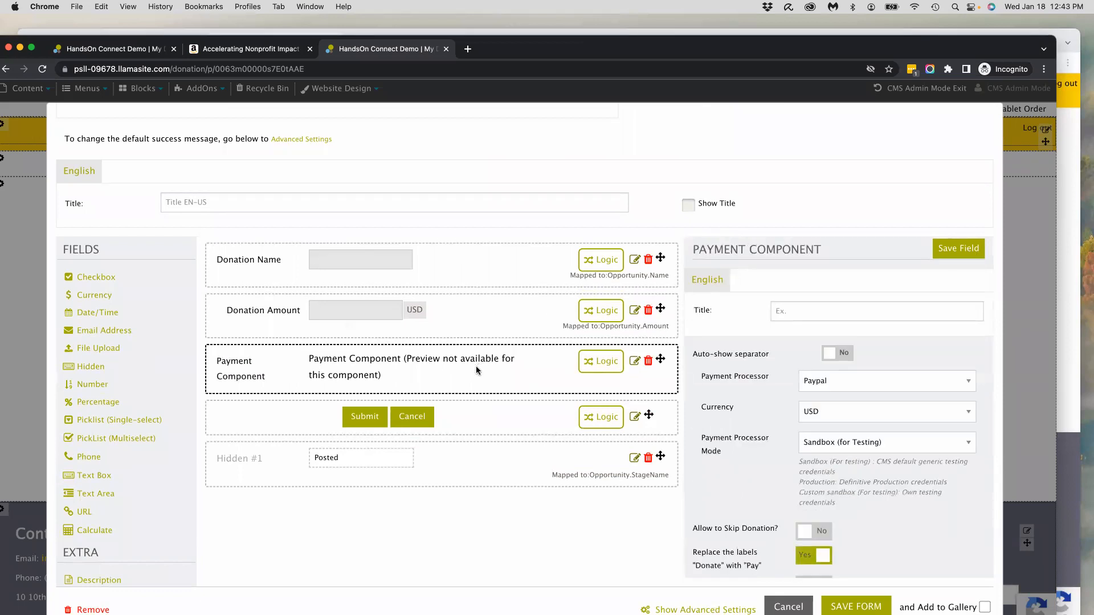
{"action": "scroll", "coordinate": [634, 381], "scroll_direction": "down", "scroll_amount": 1}
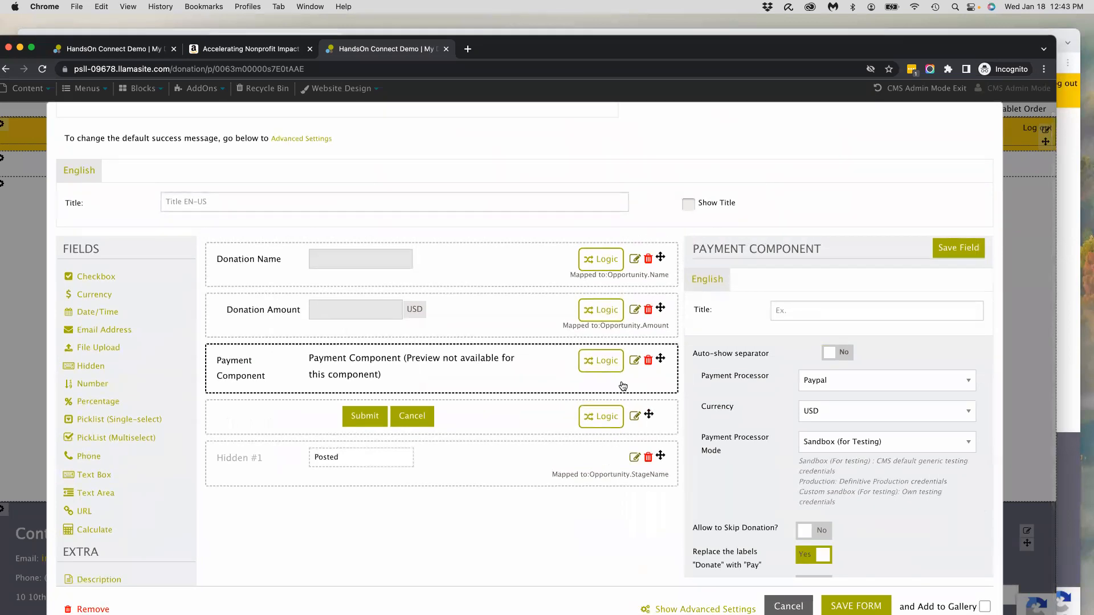
{"action": "left_click", "coordinate": [513, 474]}
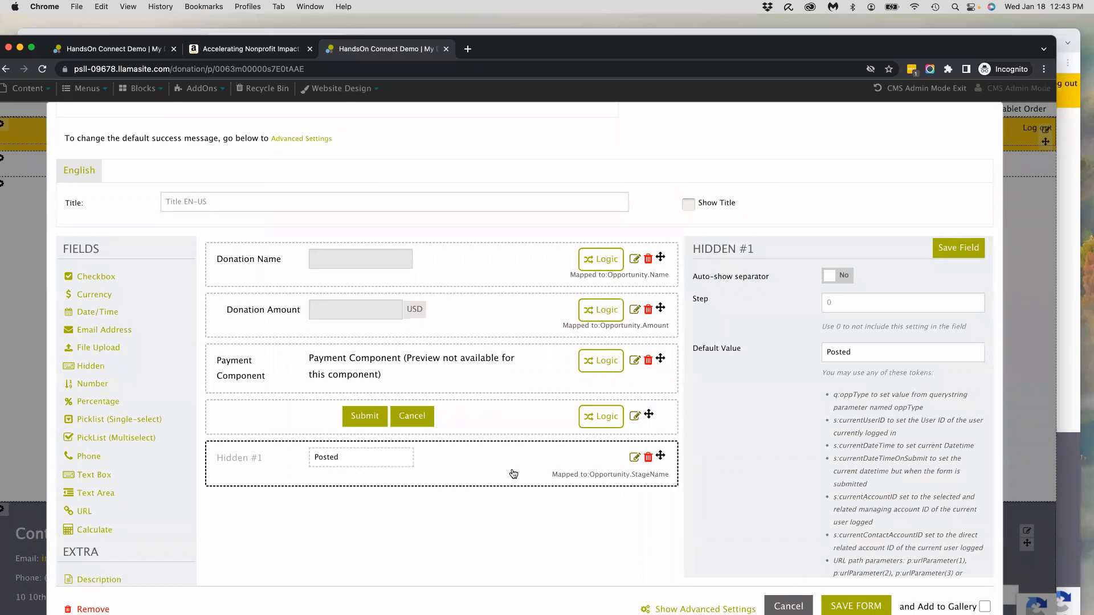
{"action": "scroll", "coordinate": [709, 490], "scroll_direction": "up", "scroll_amount": 6}
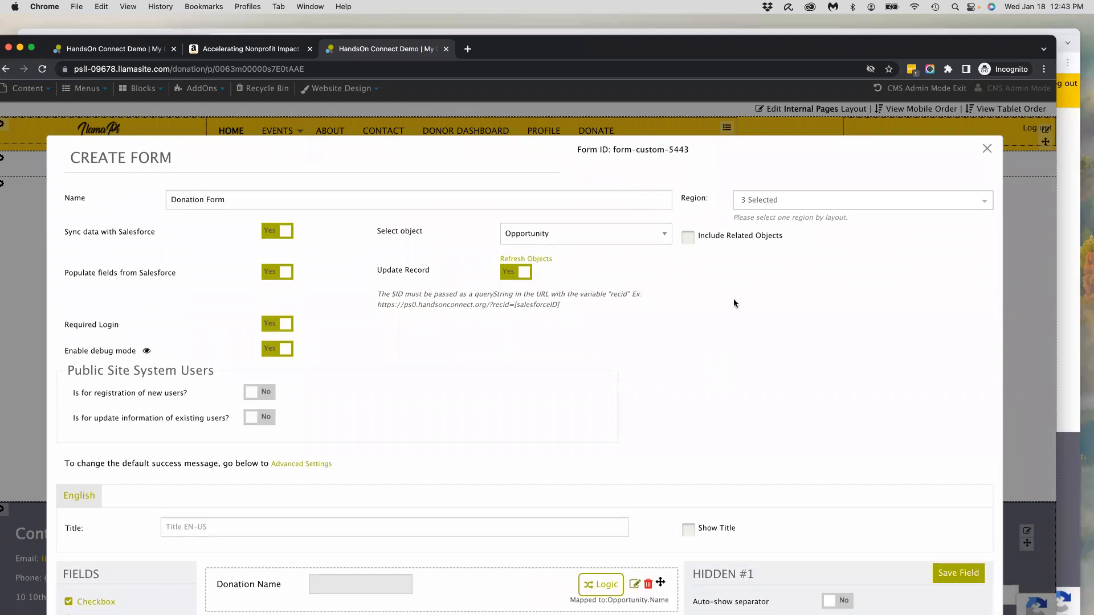
{"action": "scroll", "coordinate": [733, 299], "scroll_direction": "down", "scroll_amount": 5}
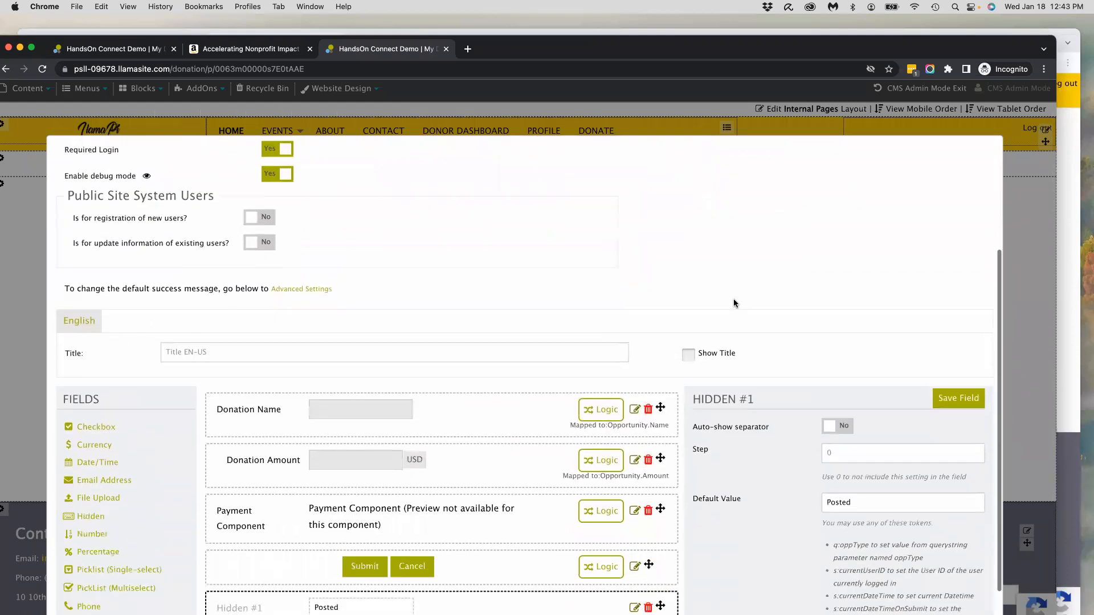
{"action": "scroll", "coordinate": [476, 365], "scroll_direction": "up", "scroll_amount": 5}
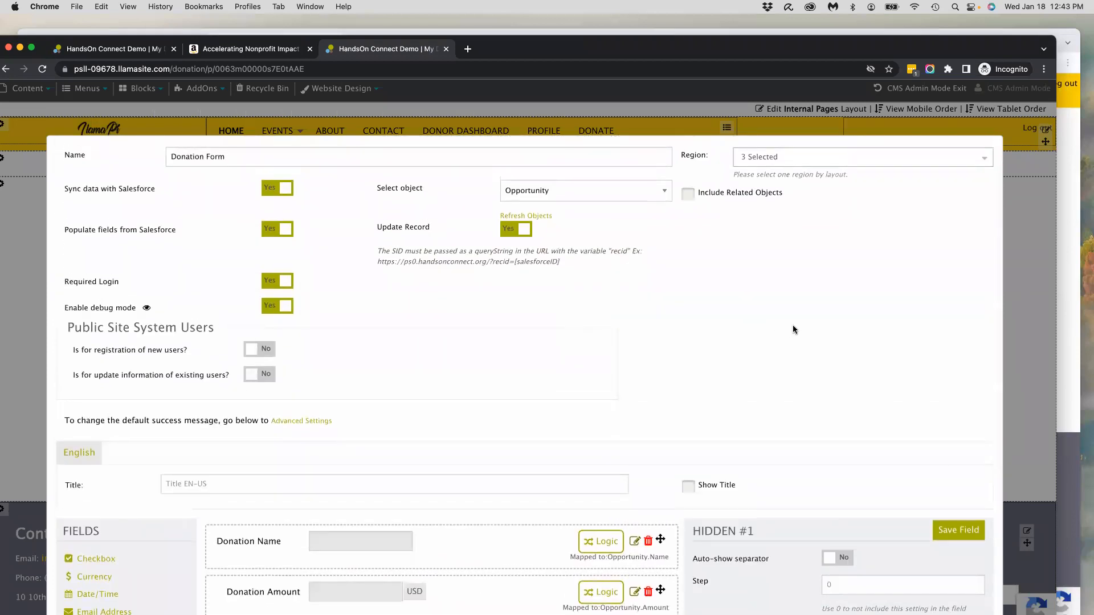
{"action": "scroll", "coordinate": [792, 326], "scroll_direction": "up", "scroll_amount": 2}
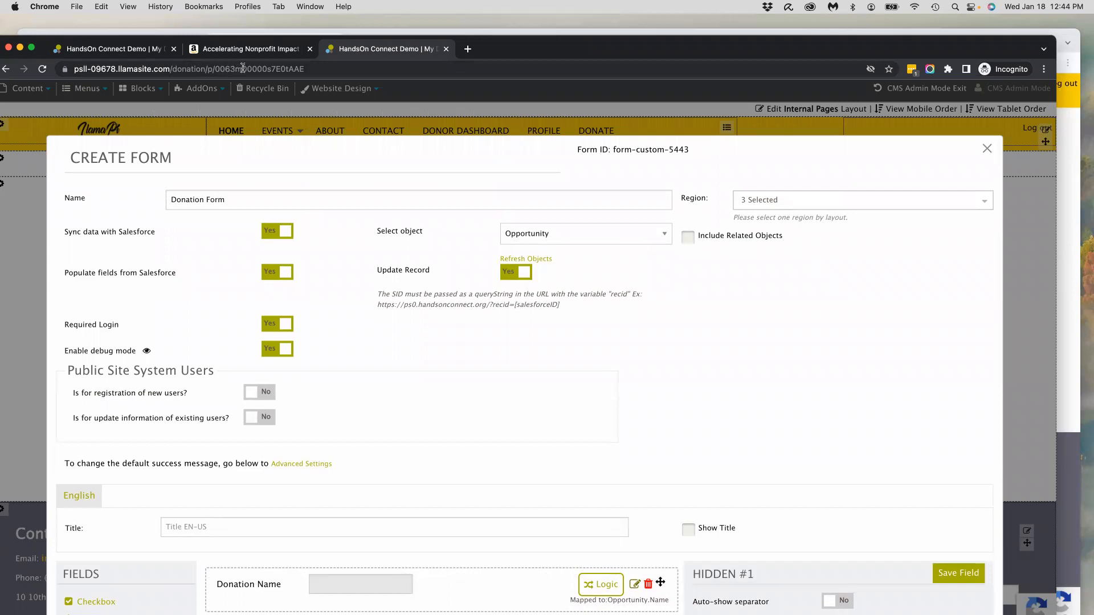
Step: Examine the Donation Form's advanced settings for page visibility, redirection after submission and Record Id Source
{"action": "scroll", "coordinate": [398, 412], "scroll_direction": "down", "scroll_amount": 6}
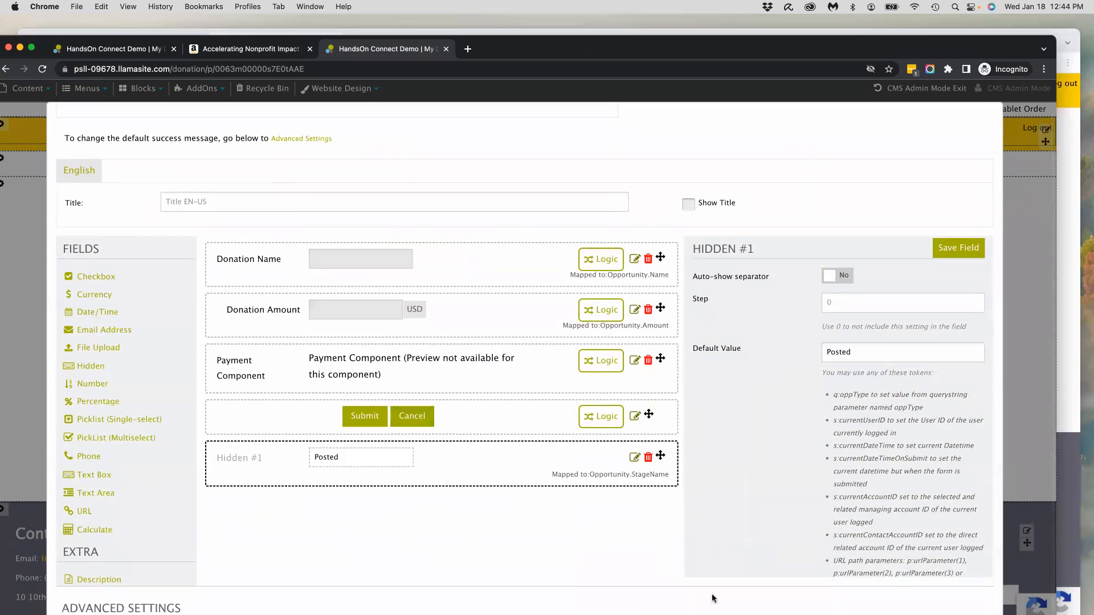
{"action": "scroll", "coordinate": [692, 575], "scroll_direction": "down", "scroll_amount": 5}
{"action": "scroll", "coordinate": [620, 533], "scroll_direction": "down", "scroll_amount": 6}
{"action": "scroll", "coordinate": [620, 538], "scroll_direction": "down", "scroll_amount": 5}
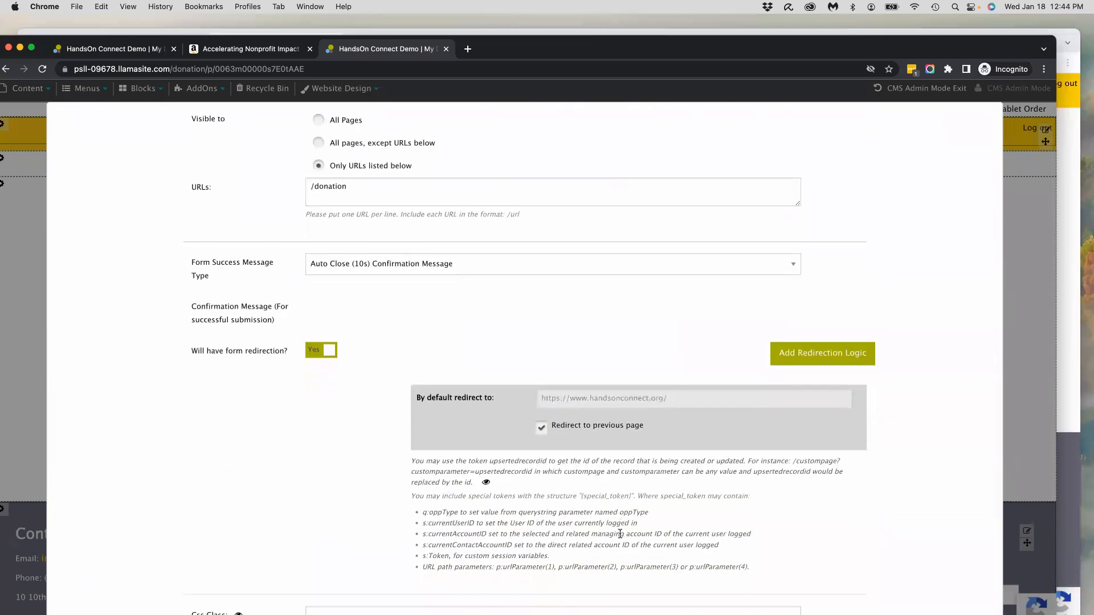
{"action": "scroll", "coordinate": [619, 534], "scroll_direction": "down", "scroll_amount": 4}
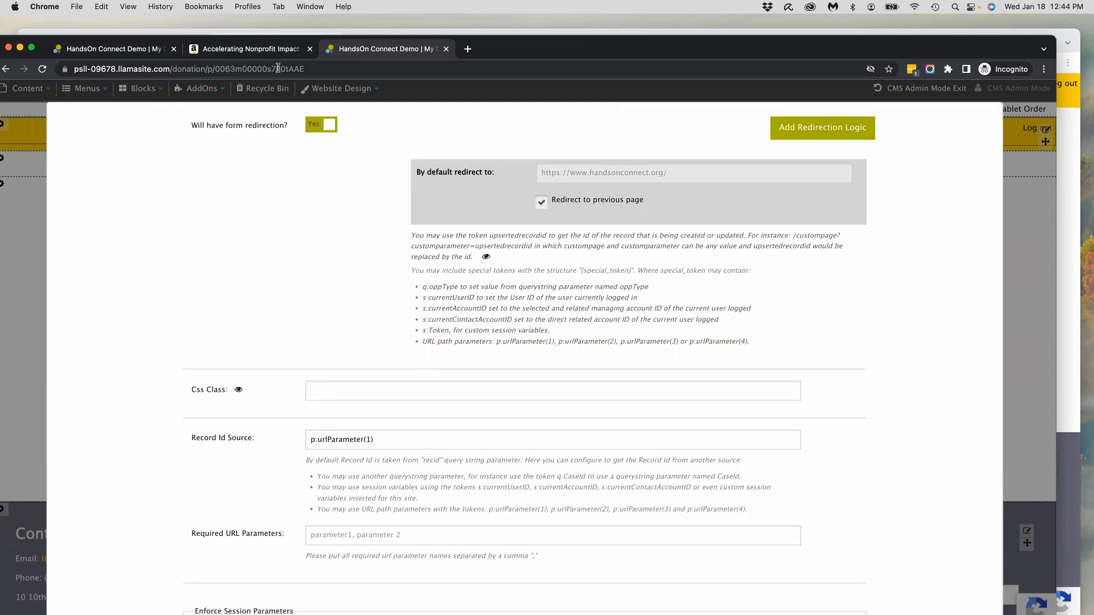
Step: Append /ANOTHERID to the donation page address as a sample second URL parameter, and remove the ANOTHERID text again
{"action": "left_click", "coordinate": [312, 69]}
{"action": "left_click", "coordinate": [340, 67]}
{"action": "left_click_drag", "start_coordinate": [246, 68], "coordinate": [262, 68]}
{"action": "left_click", "coordinate": [336, 68]}
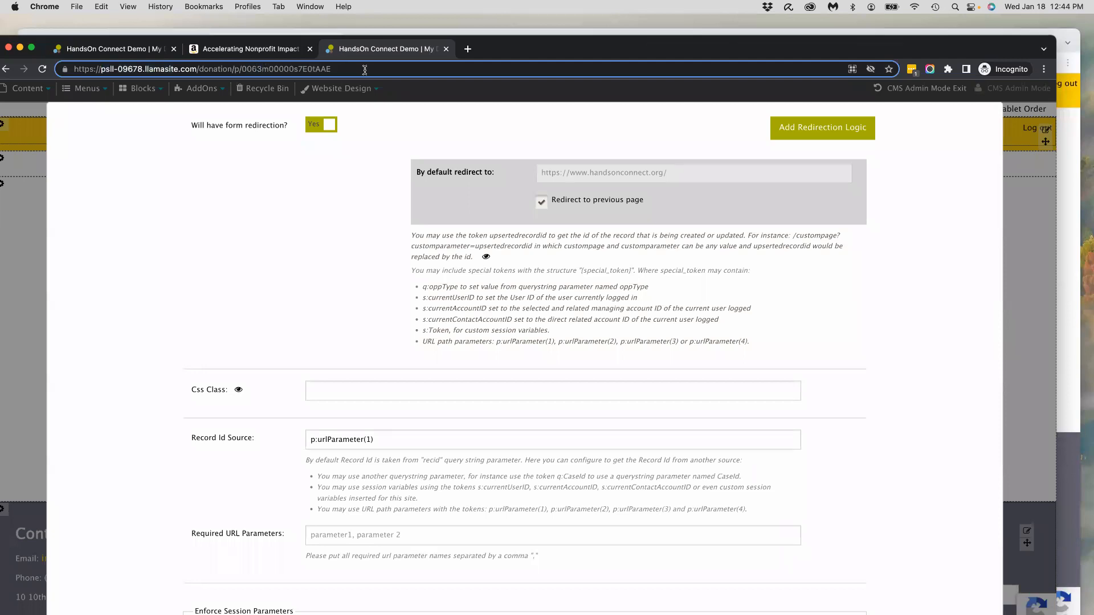
{"action": "type", "text": "/ANOTHERID"}
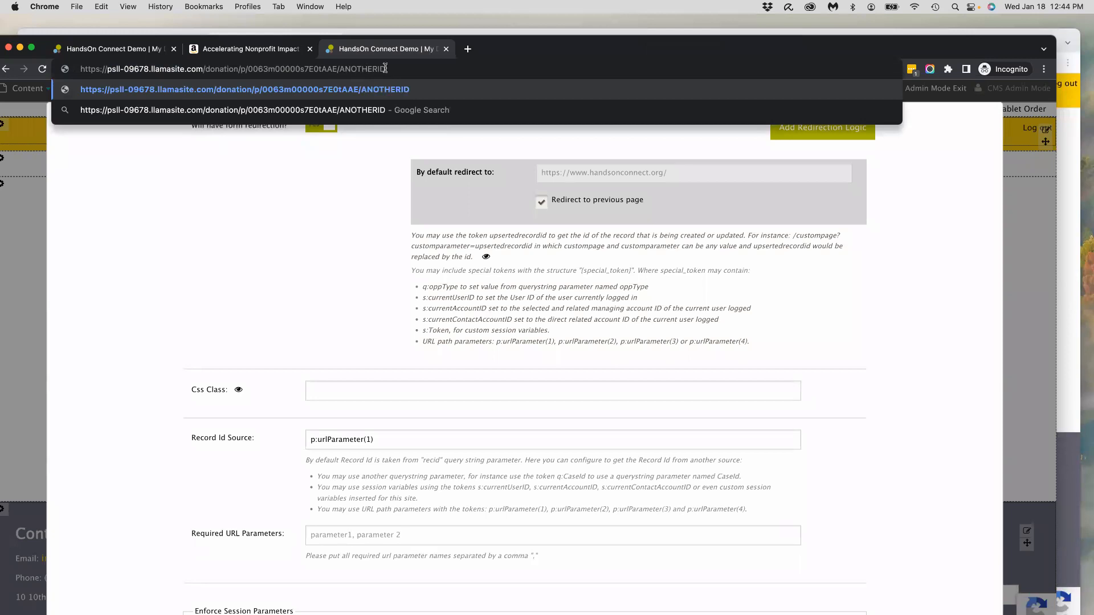
{"action": "left_click_drag", "start_coordinate": [385, 68], "coordinate": [341, 68]}
{"action": "key", "text": "BackSpace"}
Step: Partly clear the Record Id Source to bring up its suggestions and choose p:urlParameter(1)
{"action": "left_click", "coordinate": [406, 441]}
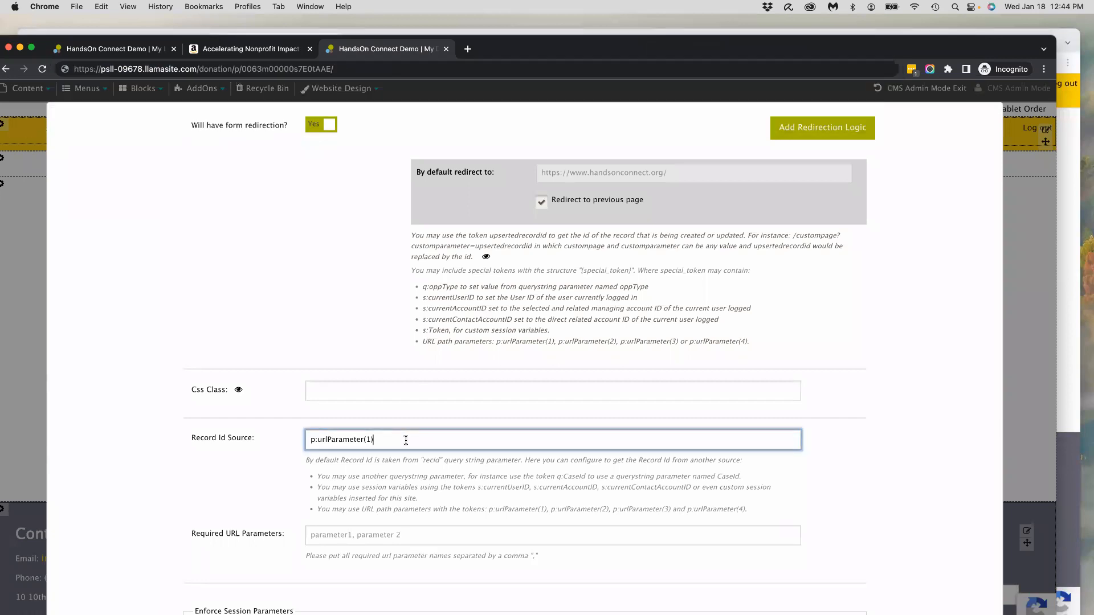
{"action": "key", "text": "BackSpace"}
{"action": "key", "text": "BackSpace"}
{"action": "key", "text": "BackSpace"}
{"action": "key", "text": "BackSpace"}
{"action": "key", "text": "BackSpace"}
{"action": "key", "text": "BackSpace"}
{"action": "key", "text": "BackSpace"}
{"action": "key", "text": "BackSpace"}
{"action": "key", "text": "BackSpace"}
{"action": "key", "text": "BackSpace"}
{"action": "key", "text": "BackSpace"}
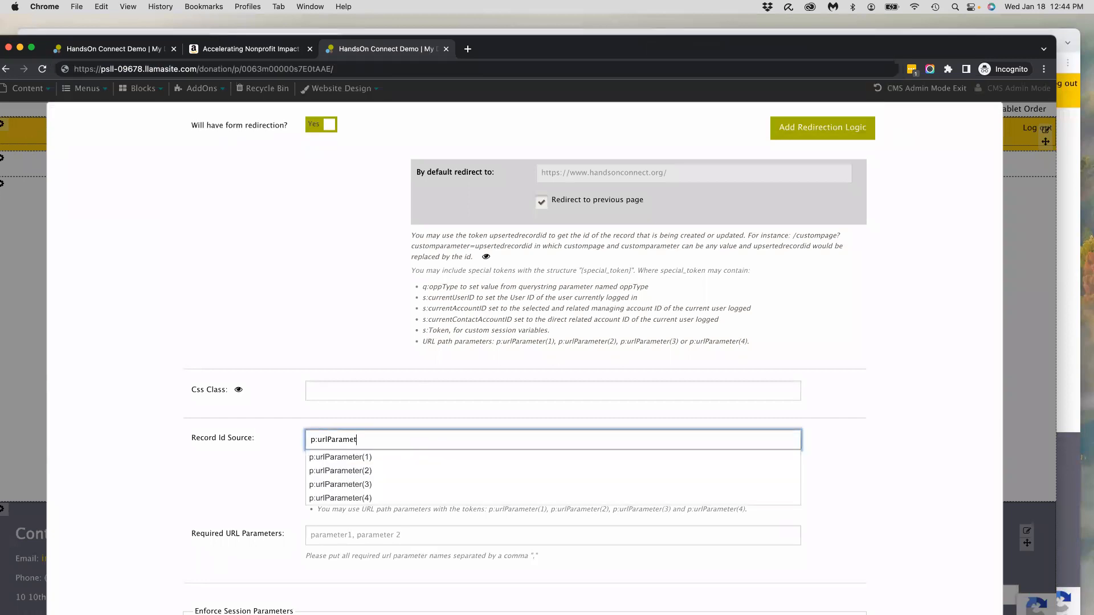
{"action": "key", "text": "BackSpace"}
{"action": "left_click", "coordinate": [369, 457]}
{"action": "left_click", "coordinate": [956, 520]}
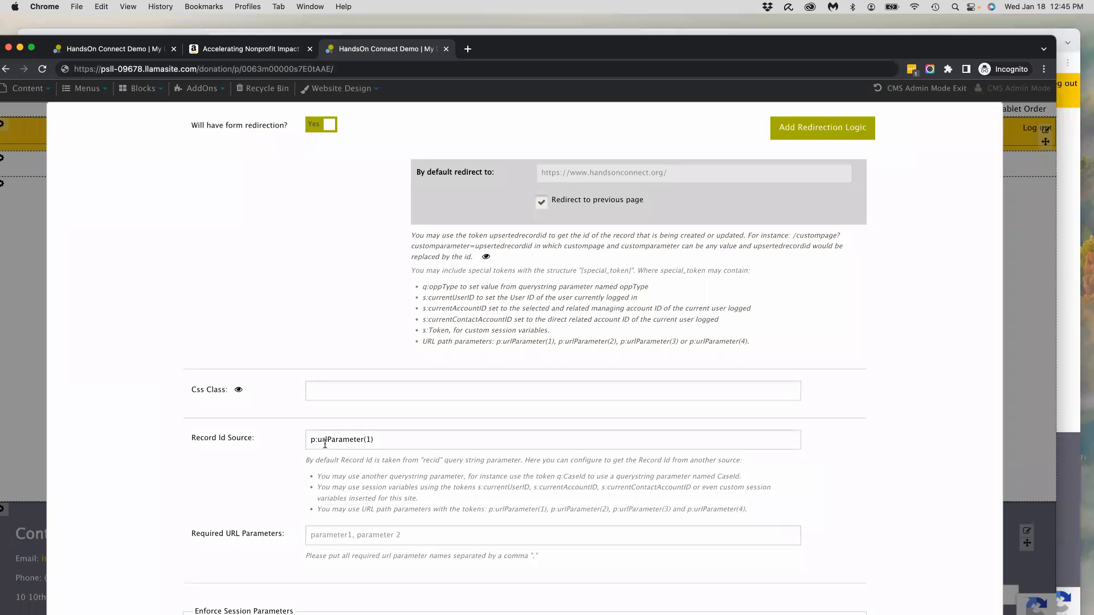
Step: Review the form's Salesforce object settings, its /donation page visibility and its session parameter options
{"action": "scroll", "coordinate": [282, 440], "scroll_direction": "up", "scroll_amount": 20}
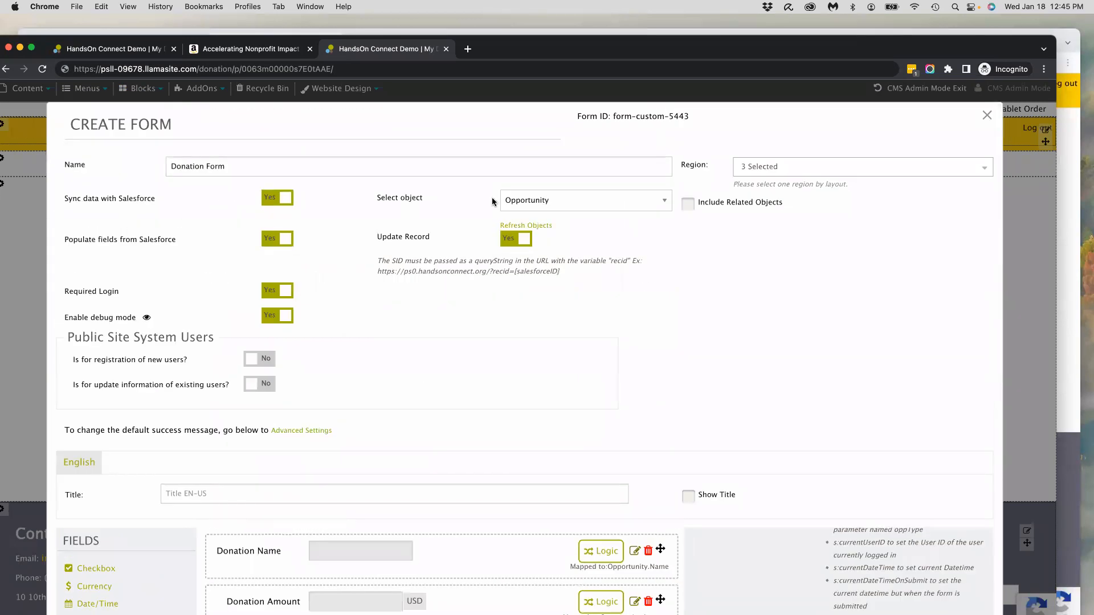
{"action": "scroll", "coordinate": [641, 321], "scroll_direction": "down", "scroll_amount": 15}
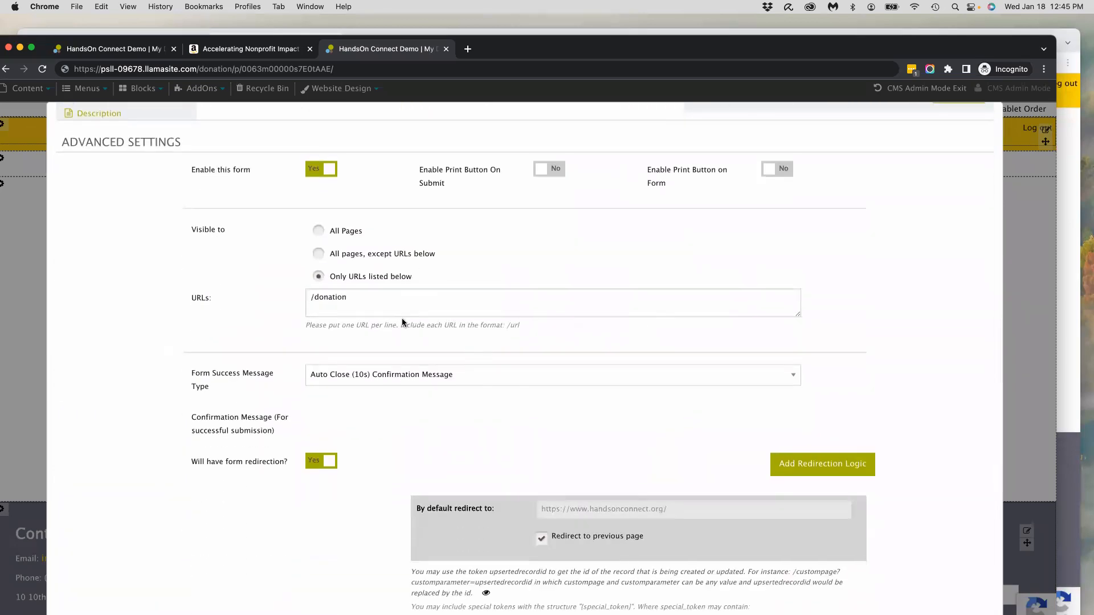
{"action": "scroll", "coordinate": [398, 315], "scroll_direction": "down", "scroll_amount": 2}
{"action": "scroll", "coordinate": [409, 324], "scroll_direction": "down", "scroll_amount": 10}
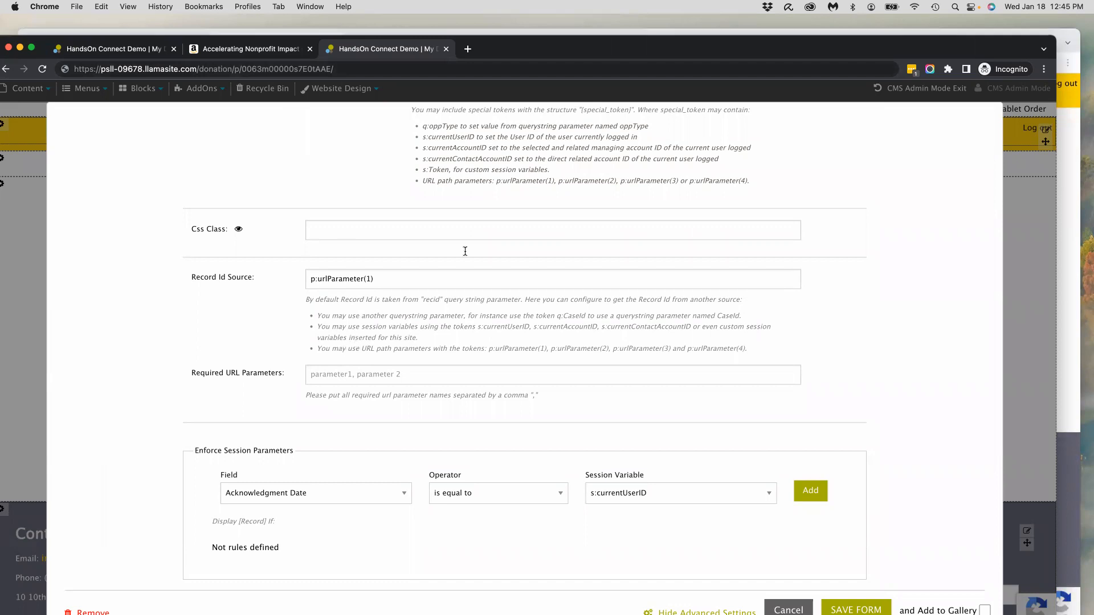
Step: Return the donor's browser window from the donation page to the donor dashboard, and switch back to the admin window
{"action": "left_click", "coordinate": [1070, 50]}
{"action": "key", "text": "super+shift+a"}
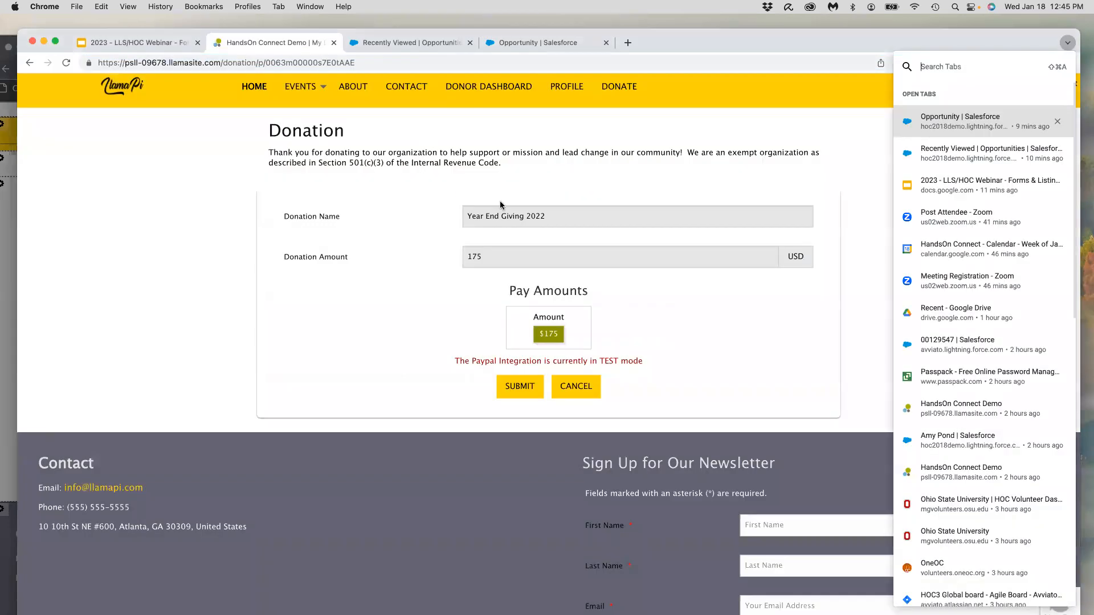
{"action": "left_click", "coordinate": [560, 194]}
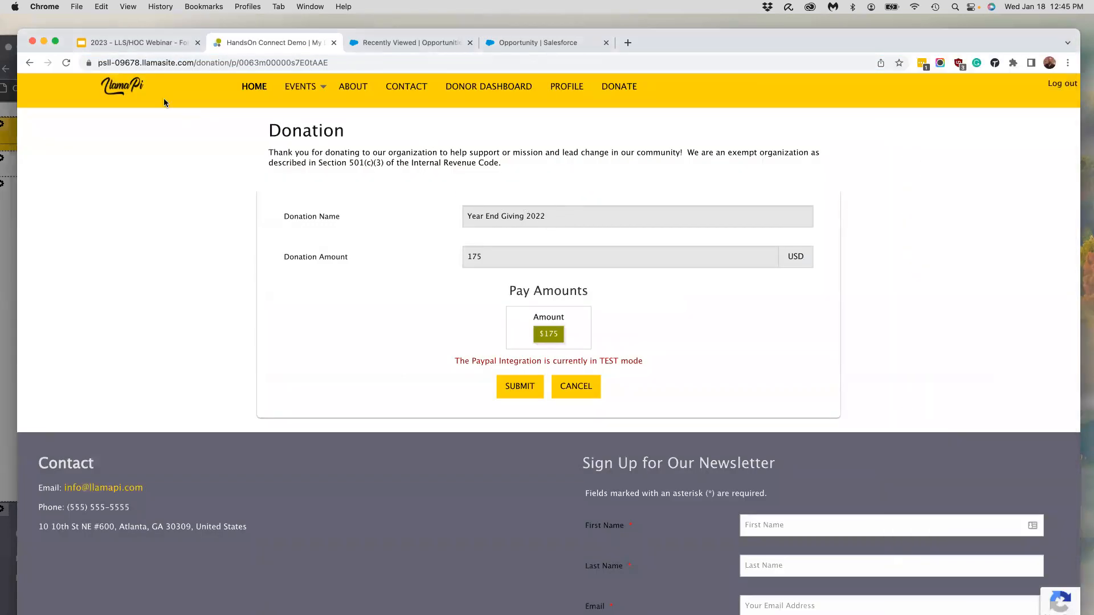
{"action": "left_click", "coordinate": [30, 64]}
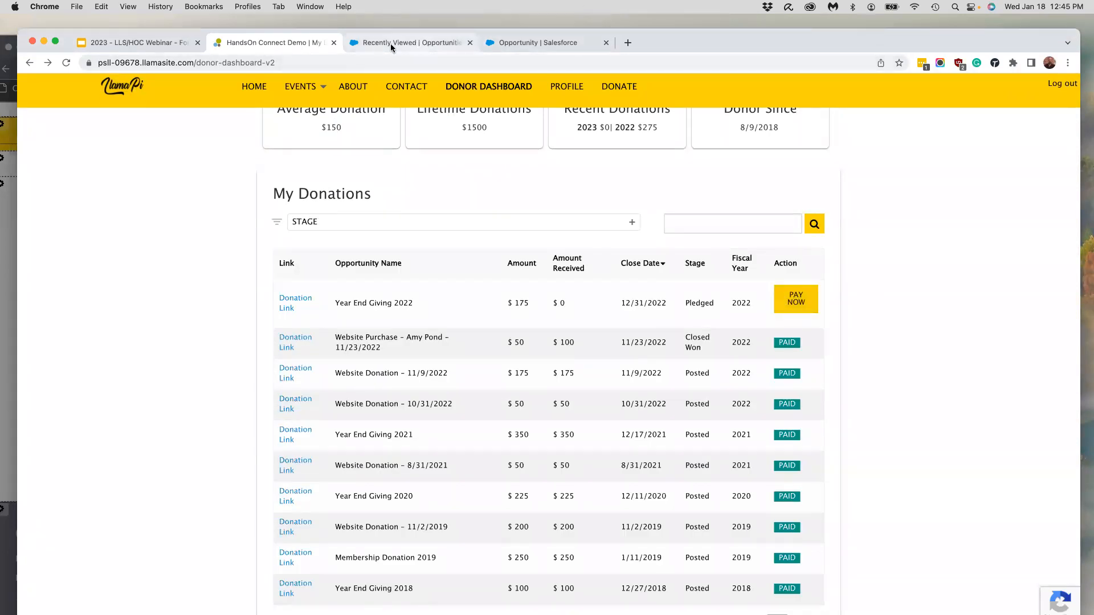
{"action": "left_click", "coordinate": [3, 89]}
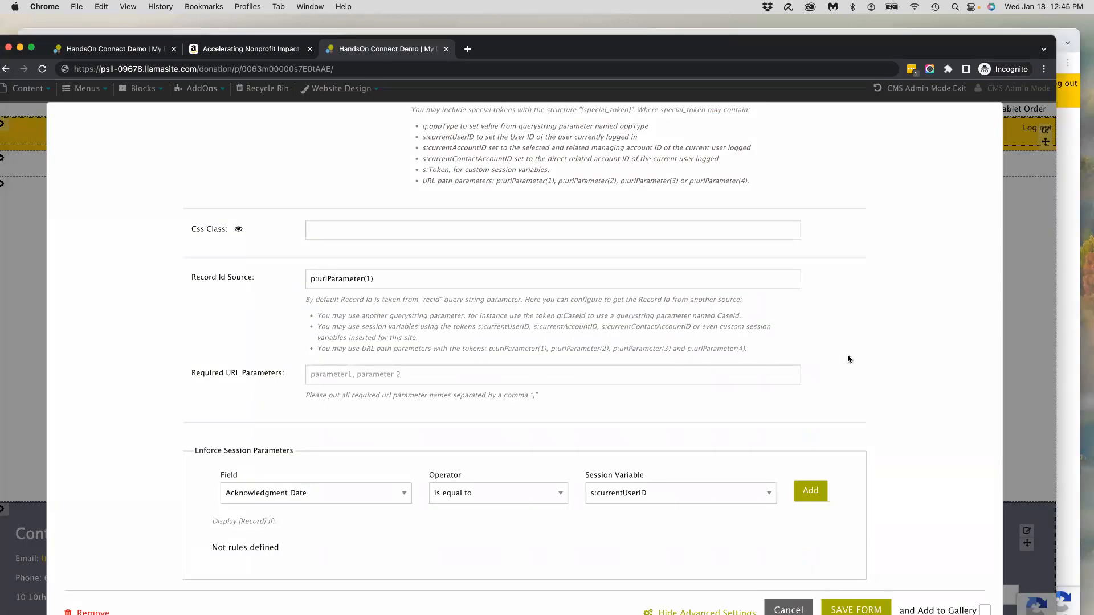
Step: Highlight the Record Id Source value and the end of the page address's record ID, and close the form settings without saving
{"action": "scroll", "coordinate": [862, 355], "scroll_direction": "down", "scroll_amount": 1}
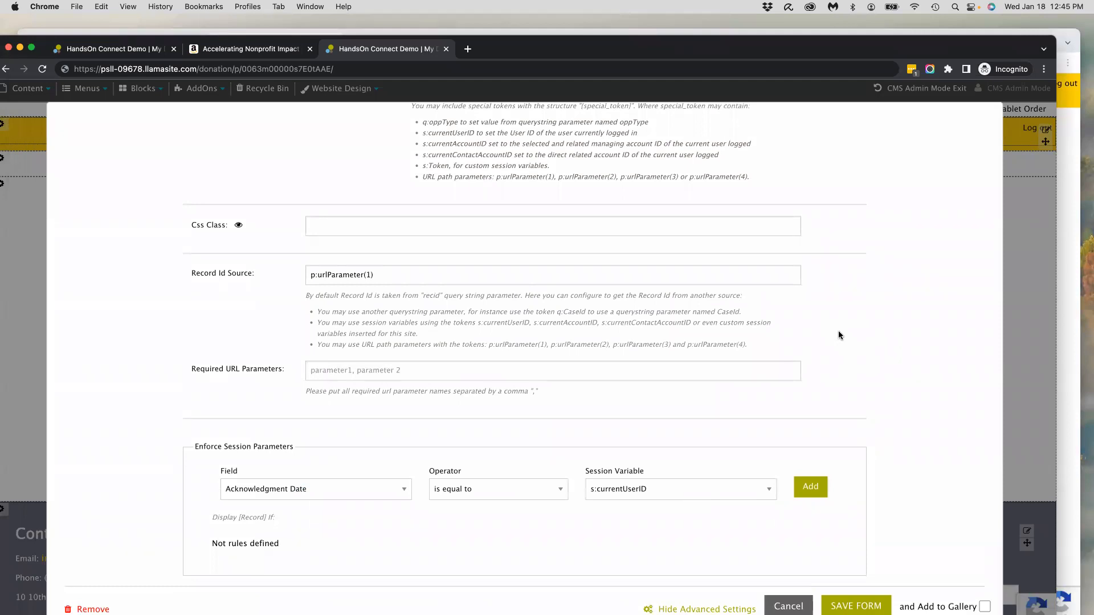
{"action": "left_click_drag", "start_coordinate": [382, 278], "coordinate": [302, 275]}
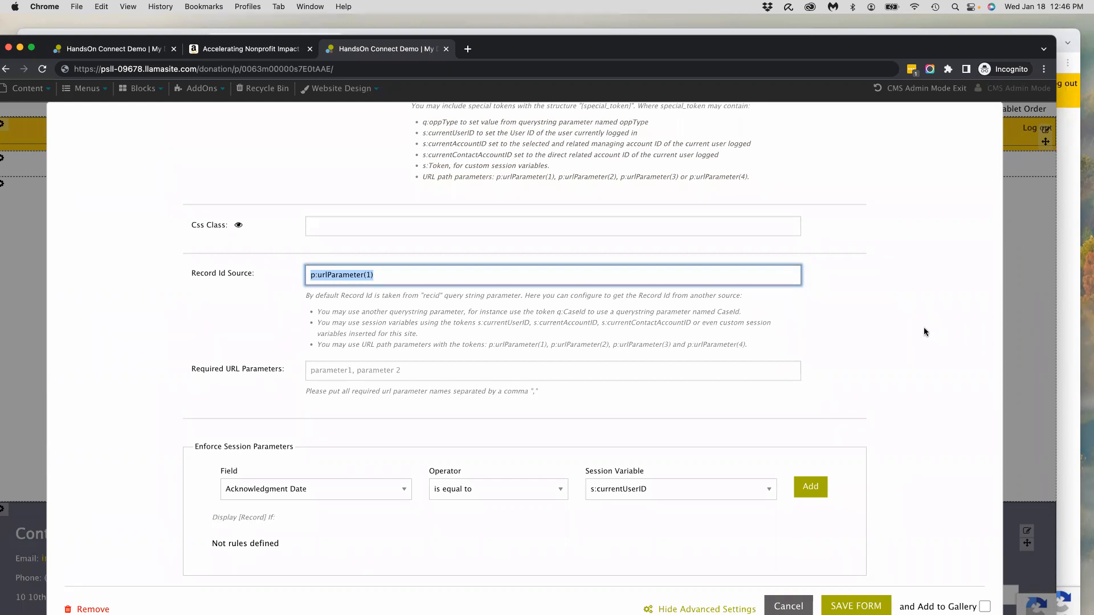
{"action": "scroll", "coordinate": [923, 327], "scroll_direction": "up", "scroll_amount": 3}
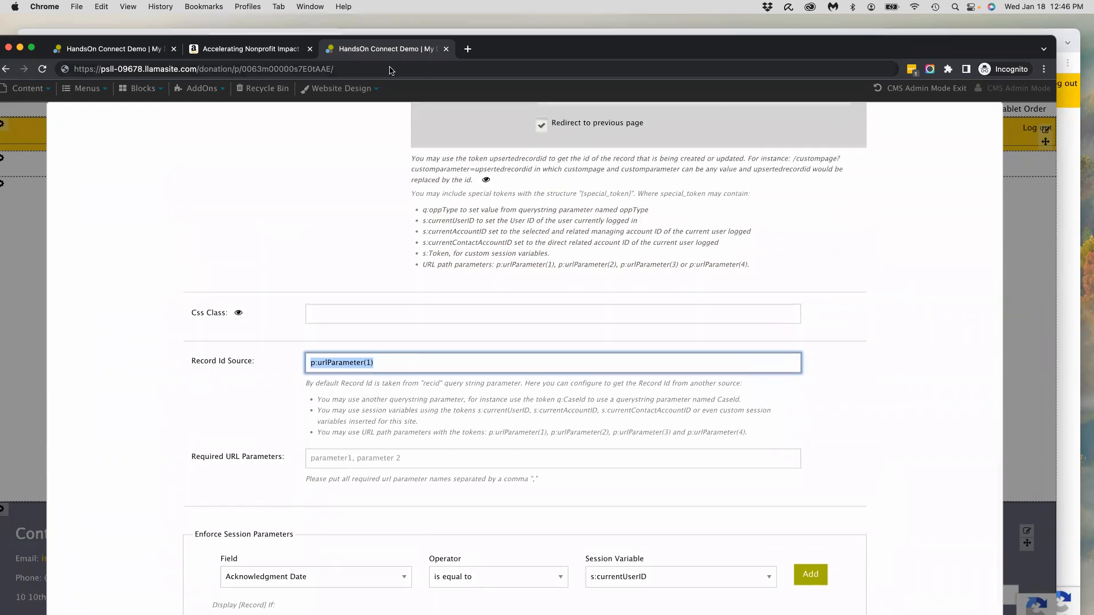
{"action": "left_click", "coordinate": [288, 70]}
{"action": "left_click", "coordinate": [312, 69]}
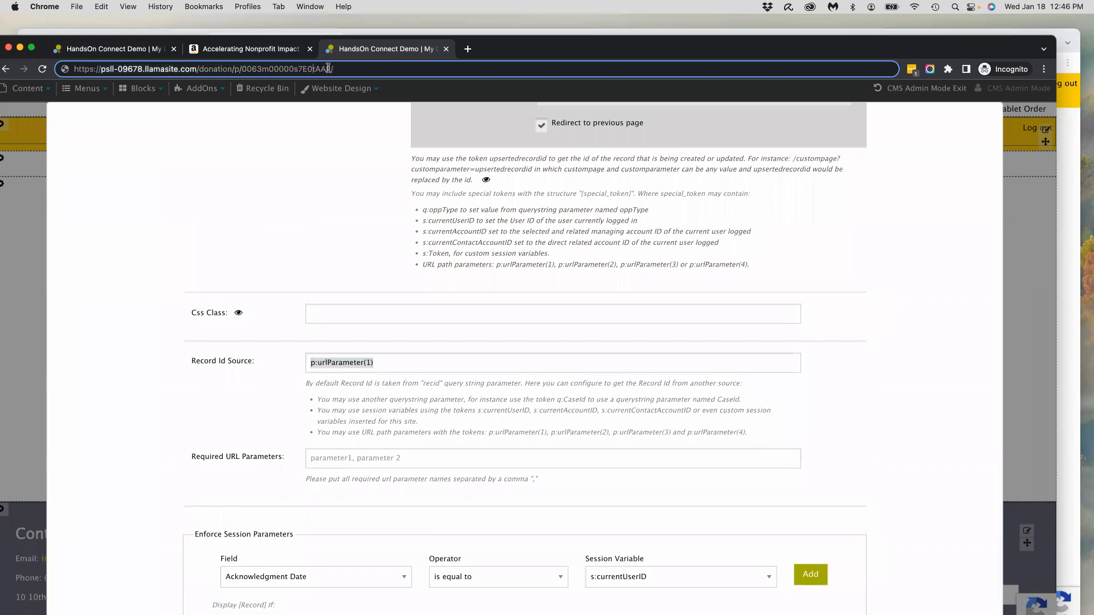
{"action": "left_click_drag", "start_coordinate": [330, 68], "coordinate": [306, 69]}
{"action": "scroll", "coordinate": [811, 226], "scroll_direction": "up", "scroll_amount": 15}
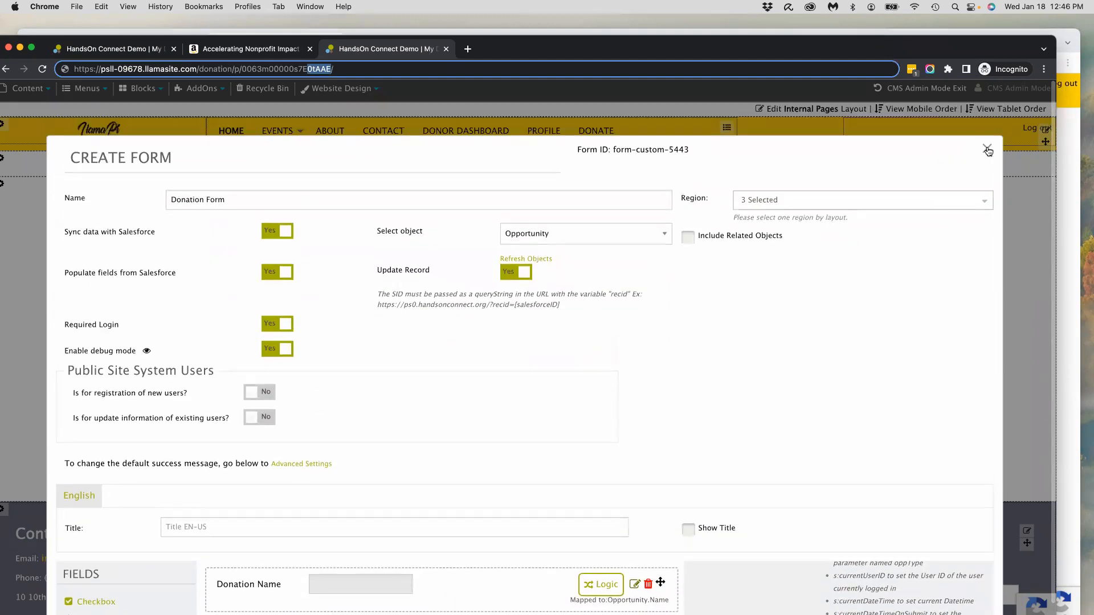
{"action": "left_click", "coordinate": [985, 148]}
Step: Highlight the full record ID in the donation page address
{"action": "left_click", "coordinate": [320, 95]}
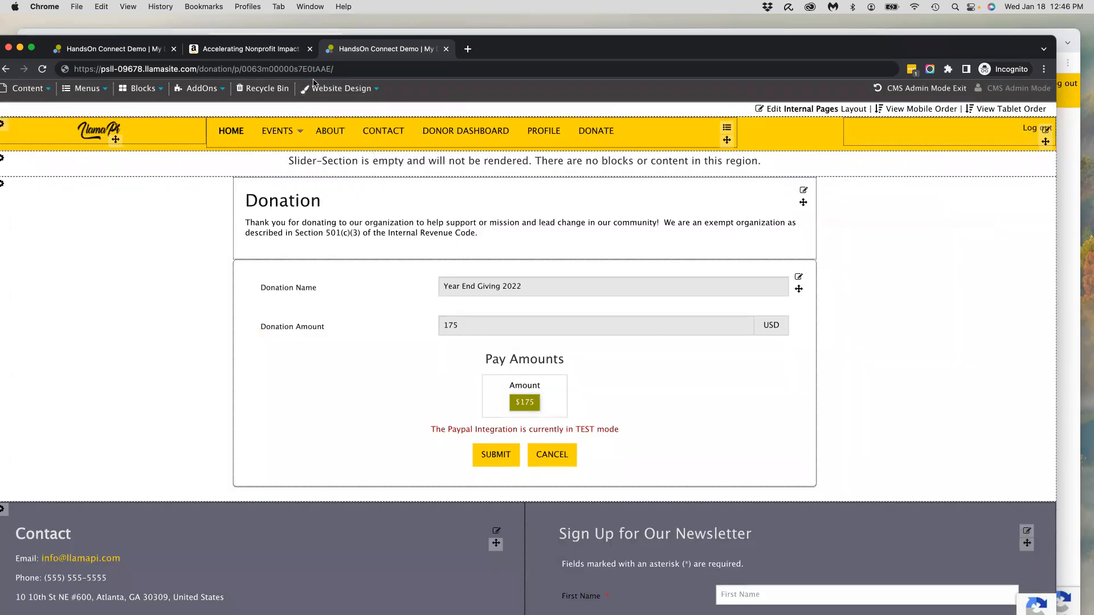
{"action": "left_click", "coordinate": [309, 69]}
{"action": "double_click", "coordinate": [309, 69]}
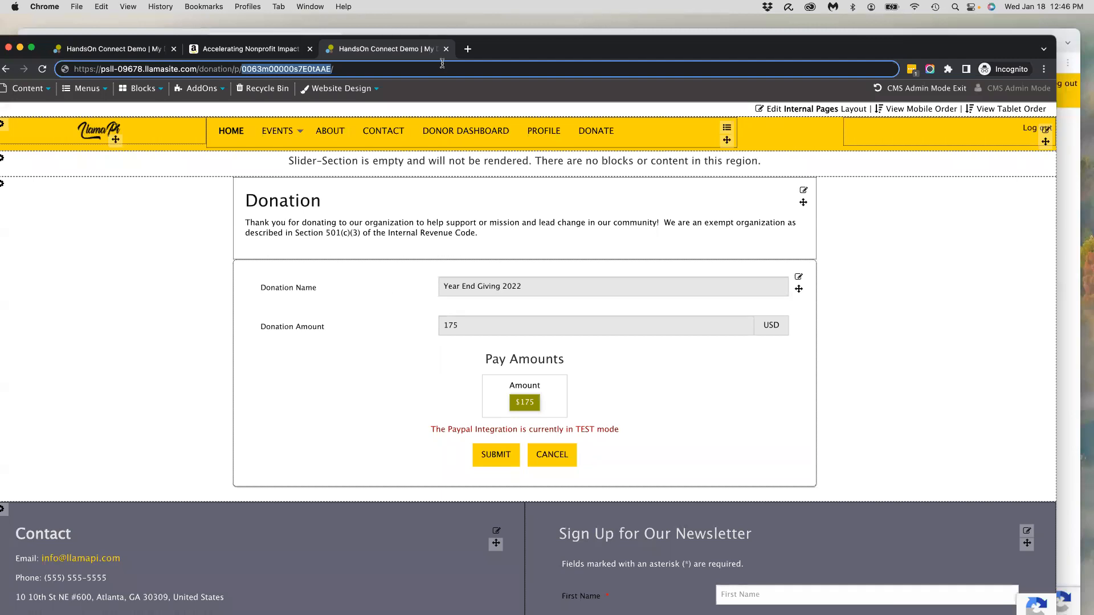
Step: Switch to Salesforce in the other browser window and display the All Opportunities list view
{"action": "left_click", "coordinate": [1061, 36]}
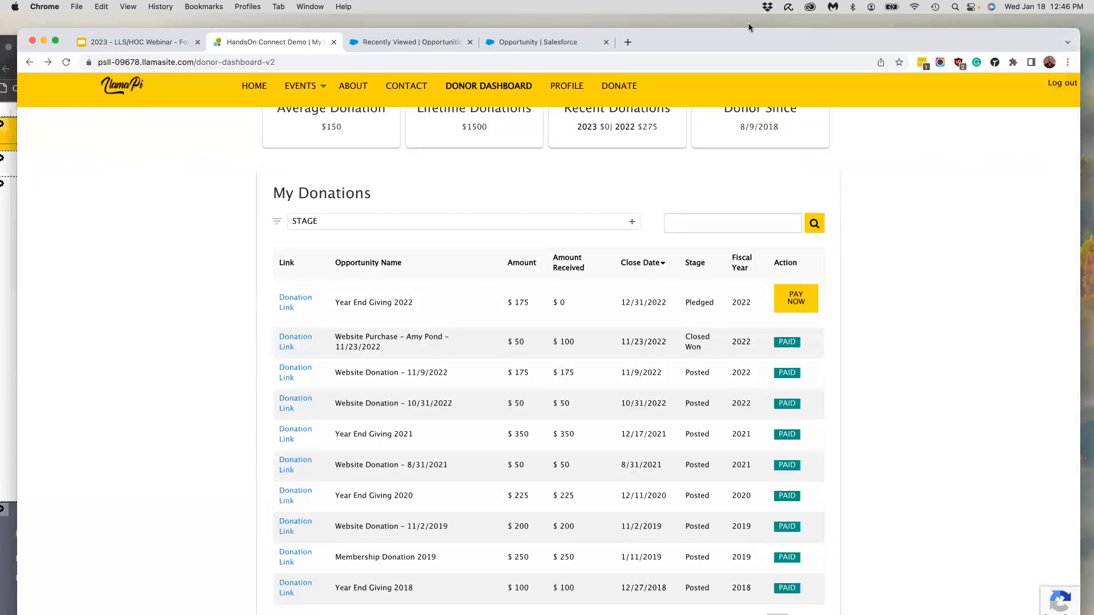
{"action": "left_click", "coordinate": [402, 42]}
{"action": "left_click", "coordinate": [37, 111]}
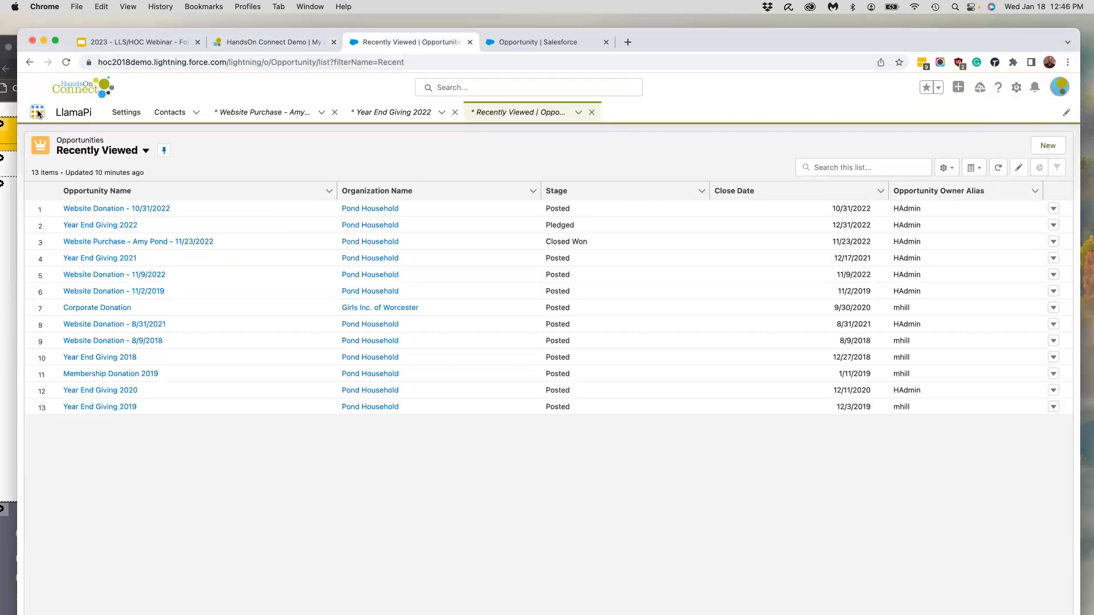
{"action": "type", "text": "opp"}
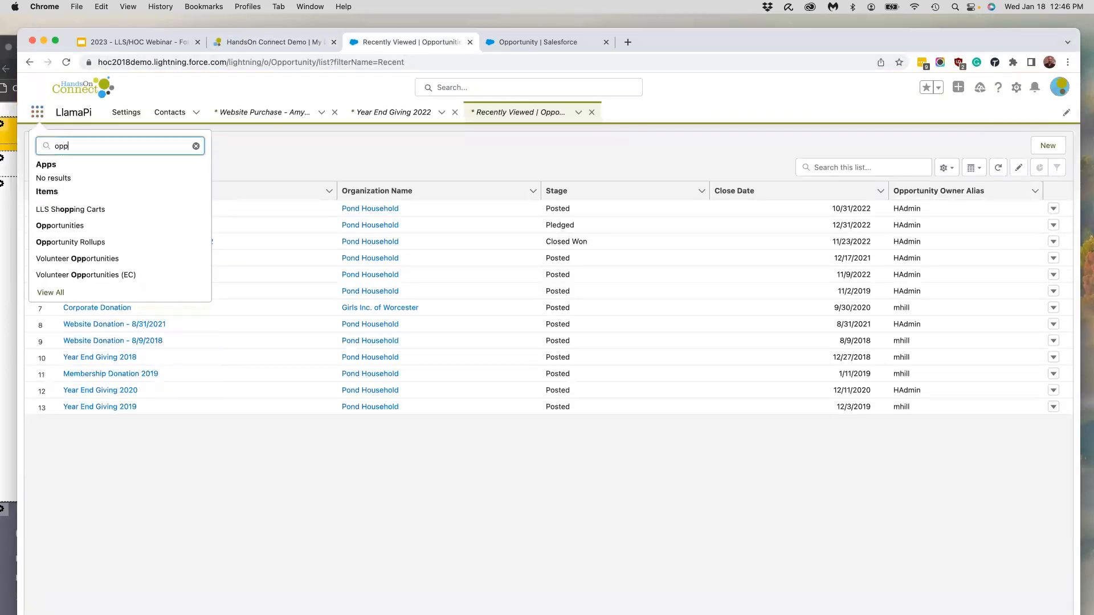
{"action": "left_click", "coordinate": [75, 227]}
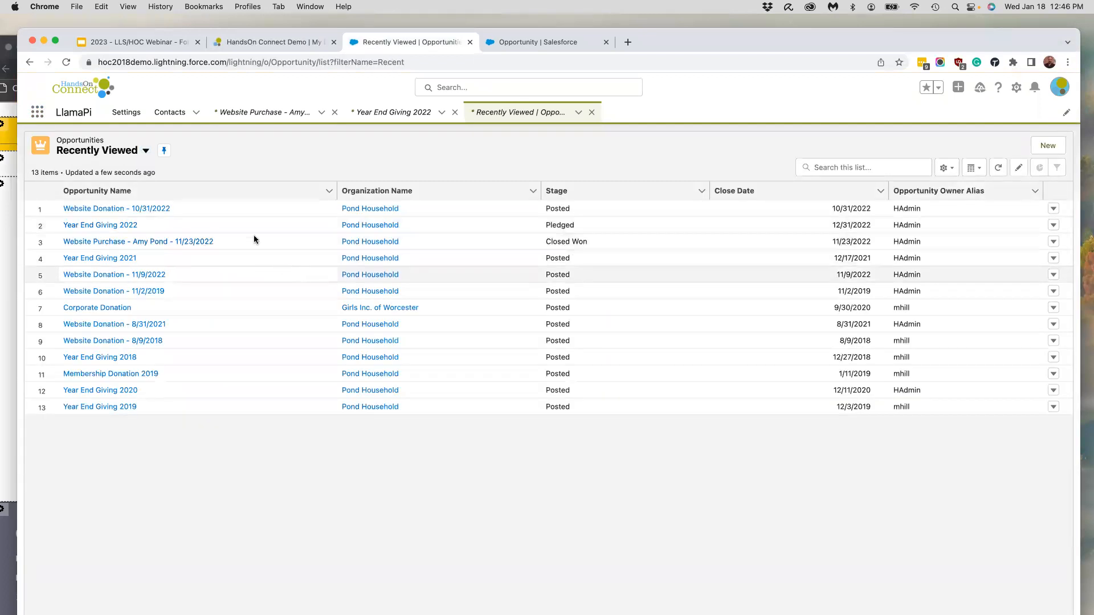
{"action": "left_click", "coordinate": [145, 151]}
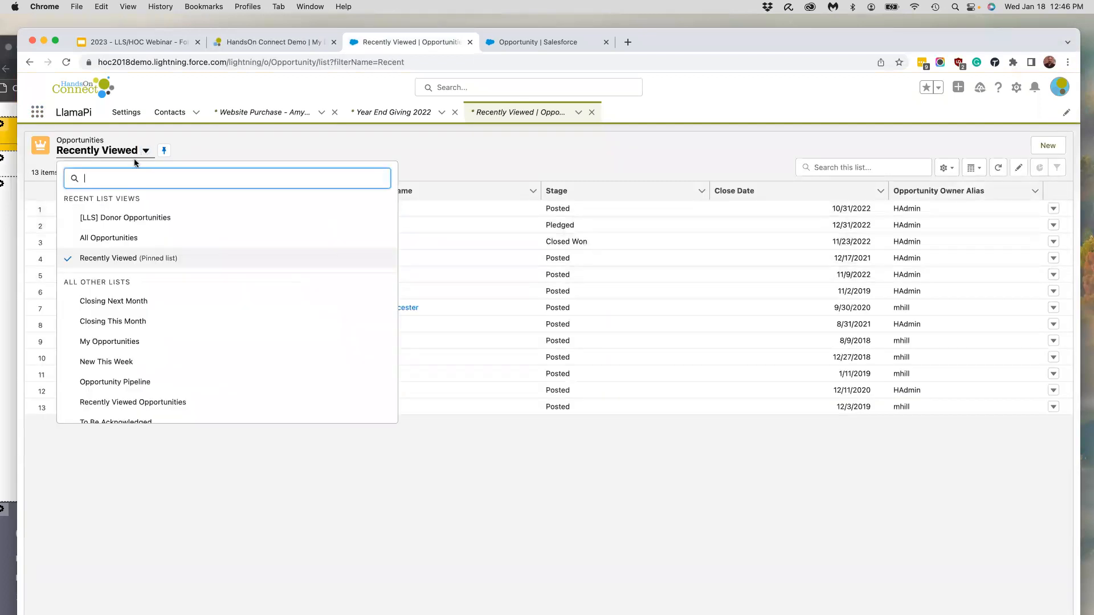
{"action": "left_click", "coordinate": [110, 239]}
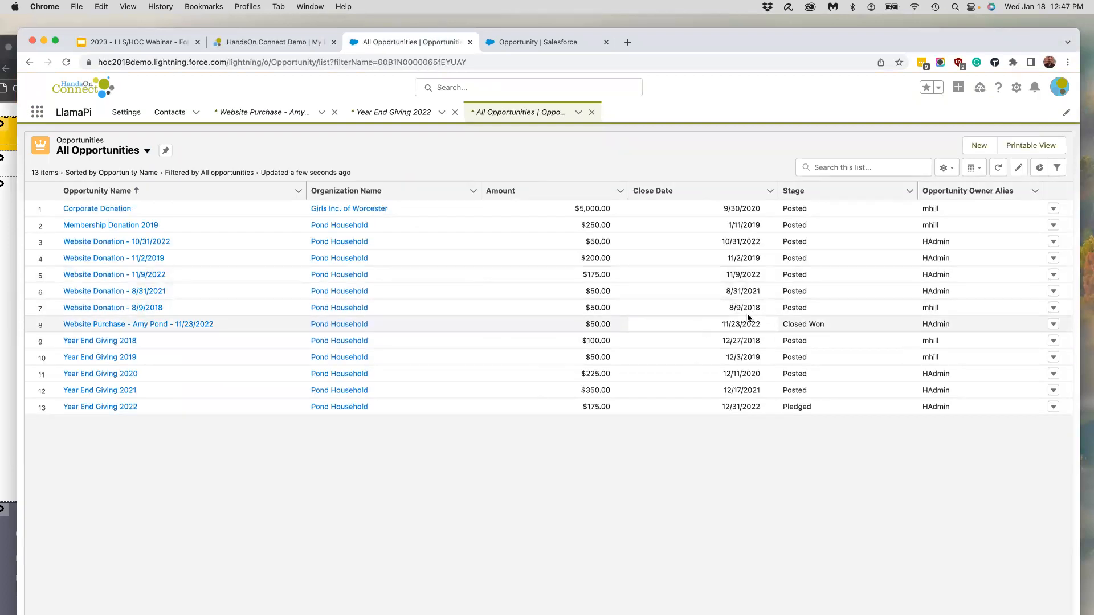
Step: Open the Corporate Donation opportunity and copy its record ID from the page address
{"action": "left_click", "coordinate": [101, 212]}
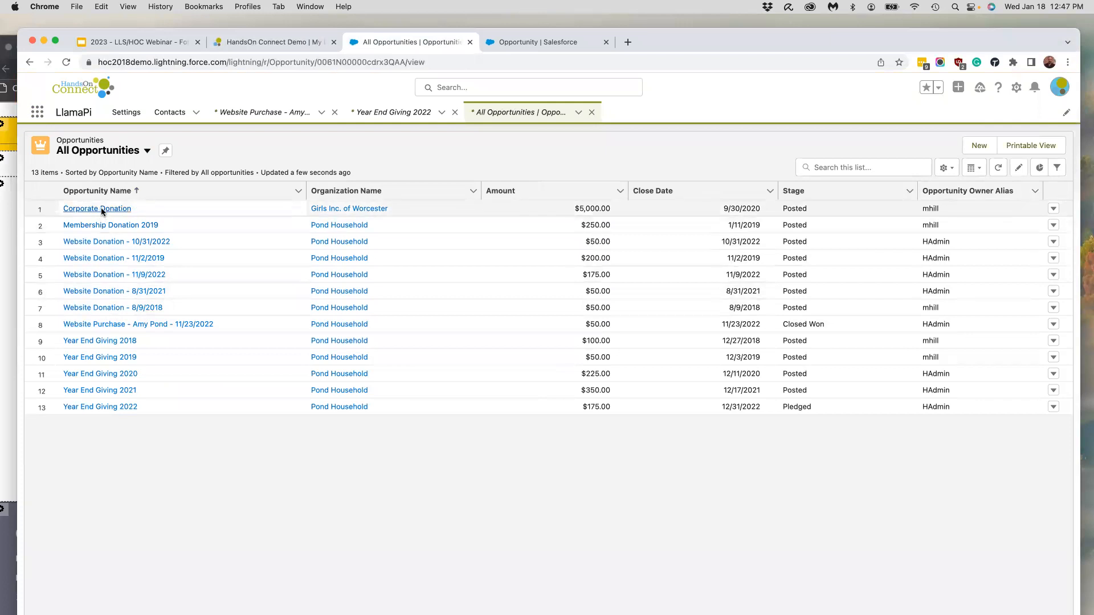
{"action": "left_click", "coordinate": [106, 248]}
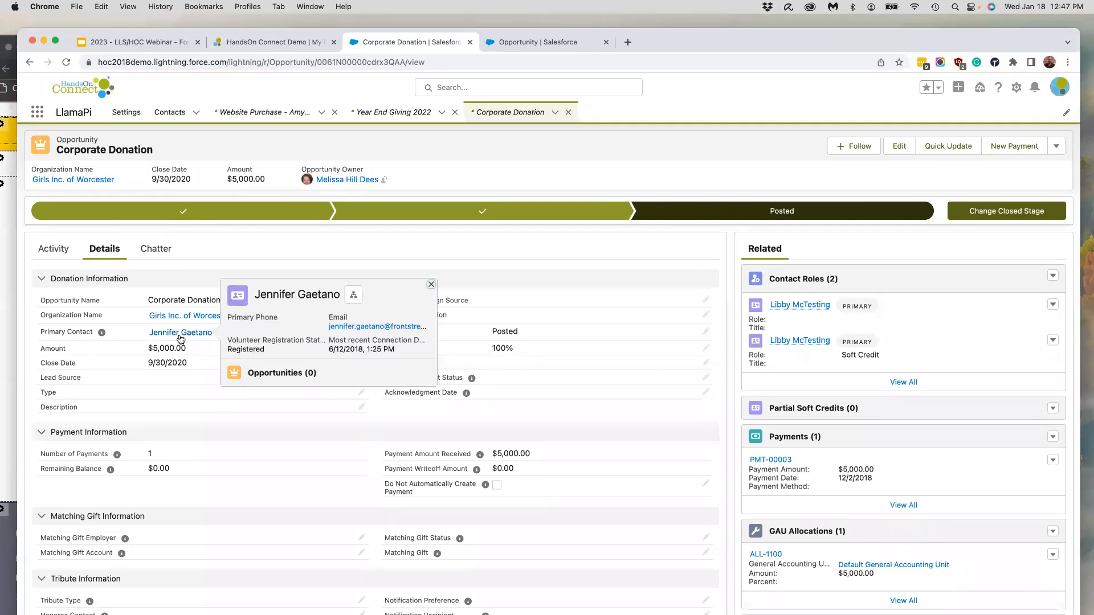
{"action": "double_click", "coordinate": [387, 62]}
{"action": "key", "text": "super+c"}
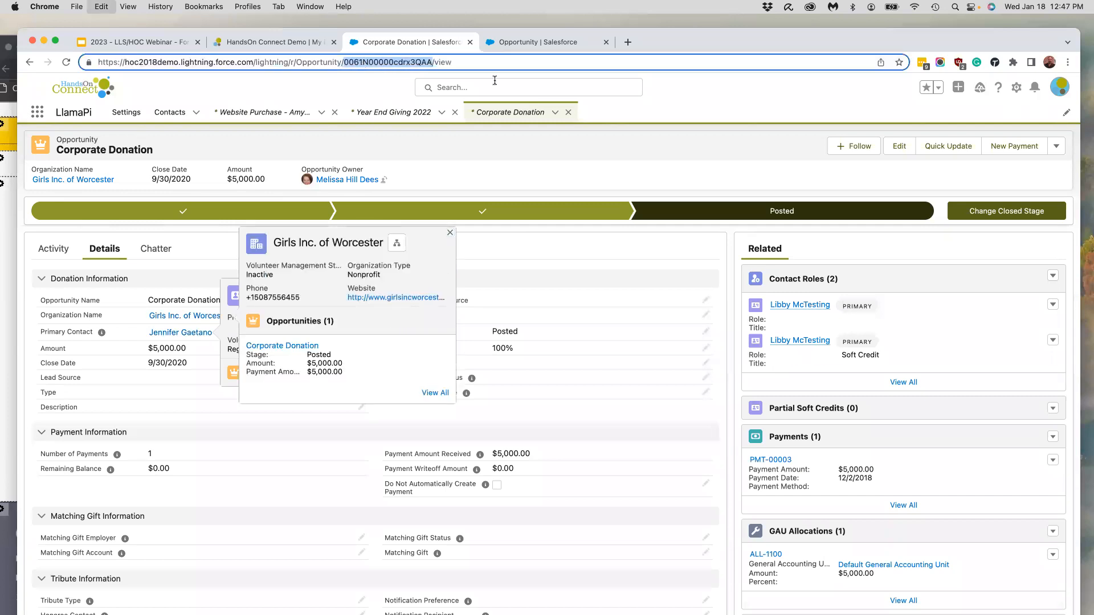
Step: Return to the donor dashboard and open the payment page for the pledged Year End Giving 2022 donation
{"action": "left_click", "coordinate": [287, 42]}
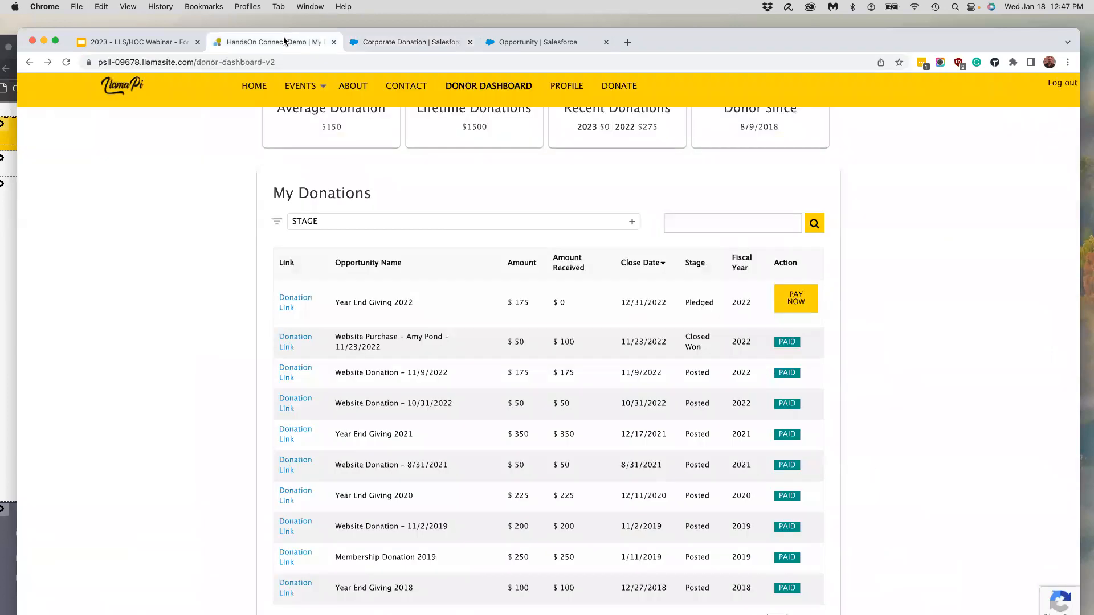
{"action": "left_click", "coordinate": [152, 43]}
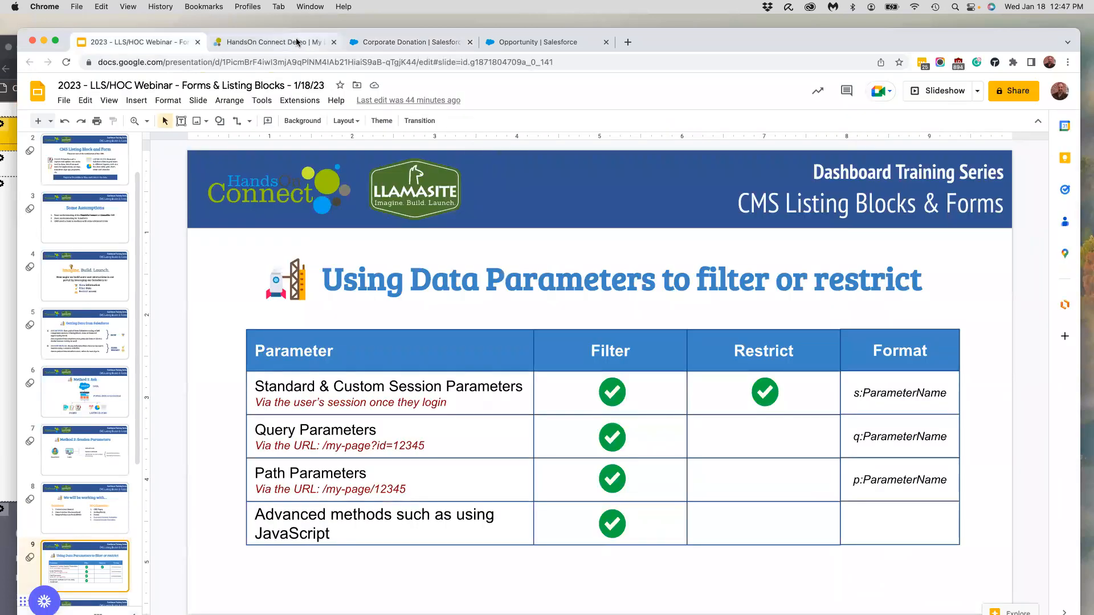
{"action": "left_click", "coordinate": [319, 42]}
{"action": "scroll", "coordinate": [512, 208], "scroll_direction": "up", "scroll_amount": 5}
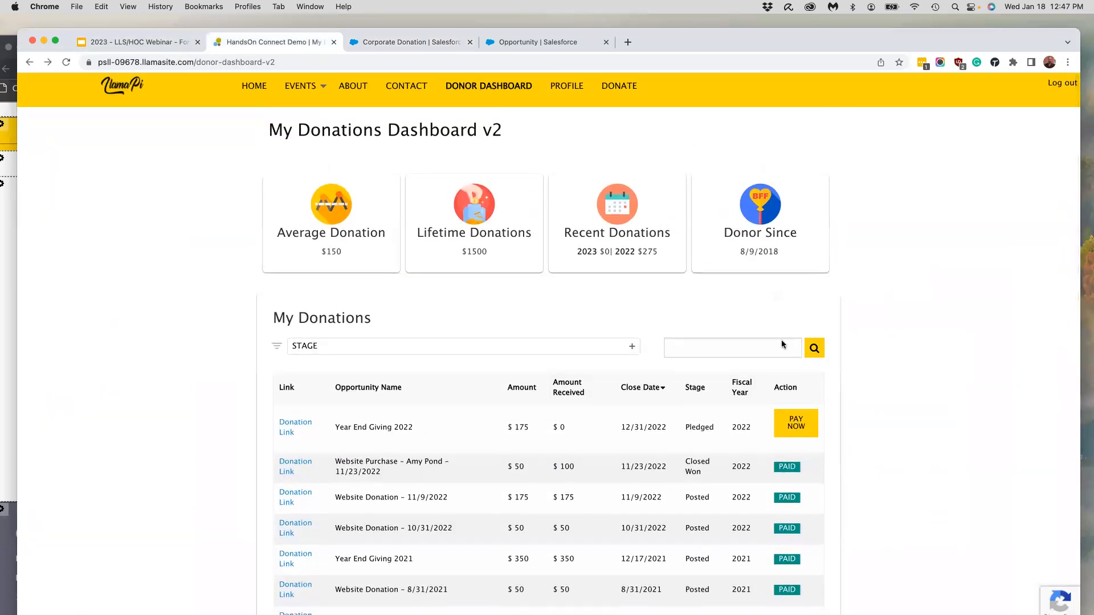
{"action": "left_click", "coordinate": [796, 428]}
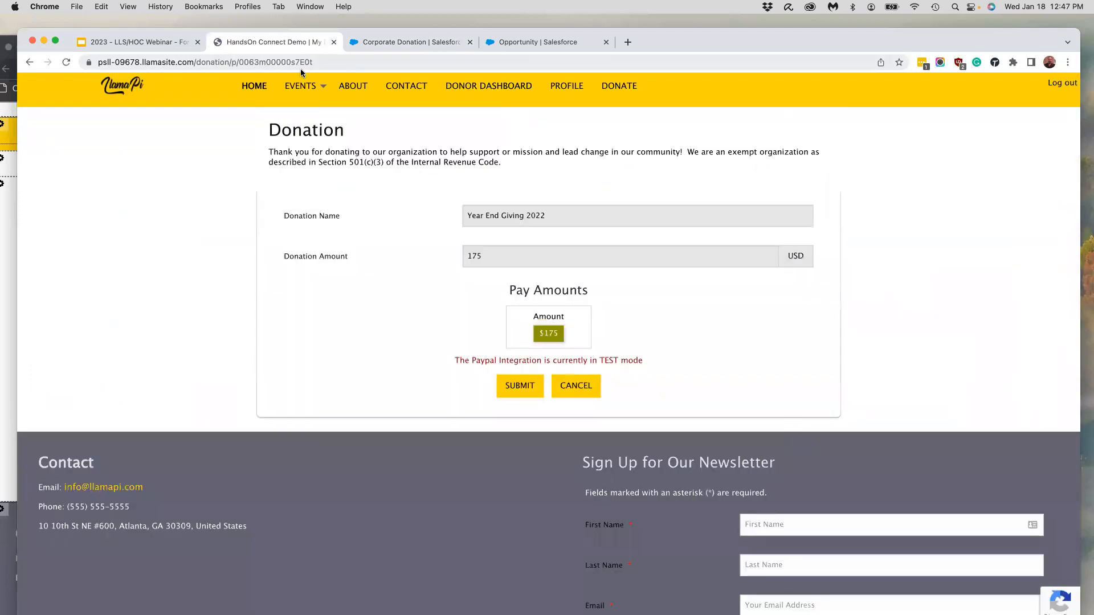
Step: Replace the record ID in the donation page address with the copied Corporate Donation ID and load the page
{"action": "left_click", "coordinate": [239, 62]}
{"action": "left_click_drag", "start_coordinate": [239, 62], "coordinate": [358, 69]}
{"action": "key", "text": "super+v"}
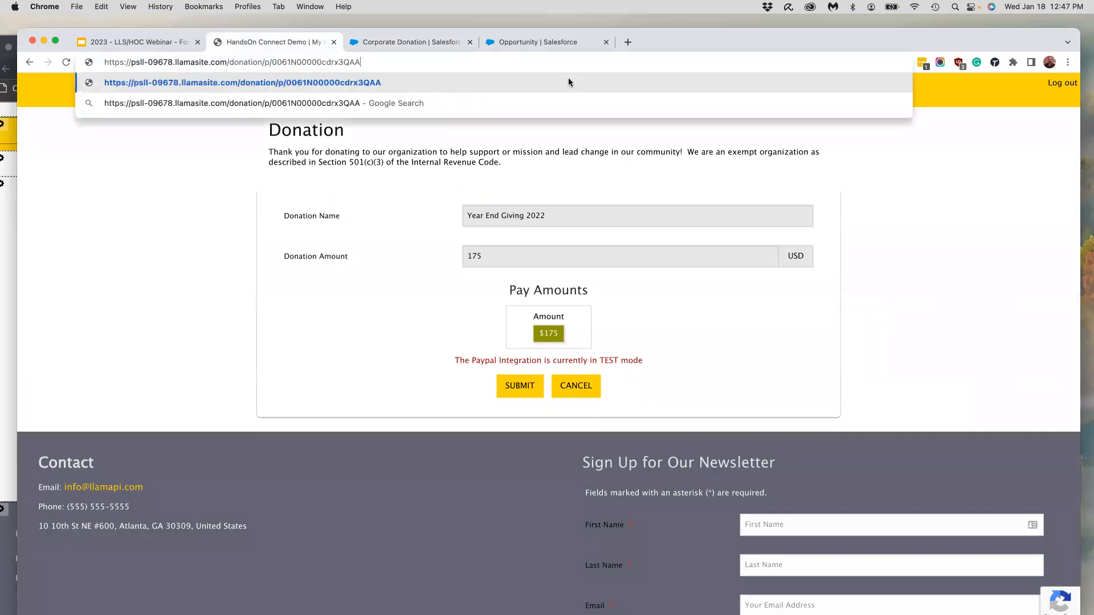
{"action": "key", "text": "Return"}
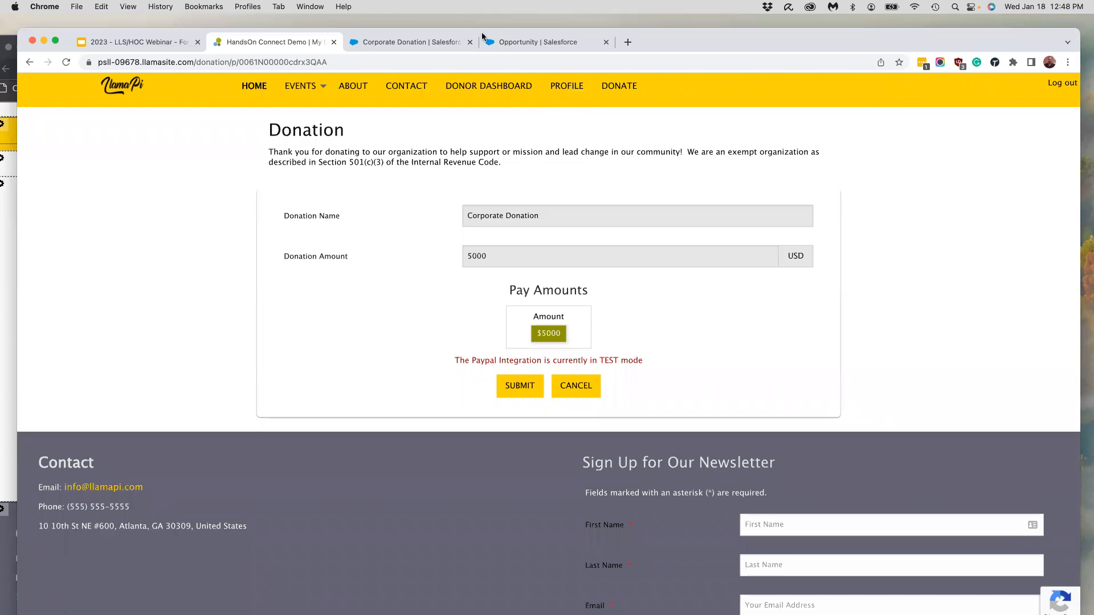
Step: Switch to the admin window and open the Donation Form's advanced settings at the Enforce Session Parameters section
{"action": "left_click", "coordinate": [8, 301]}
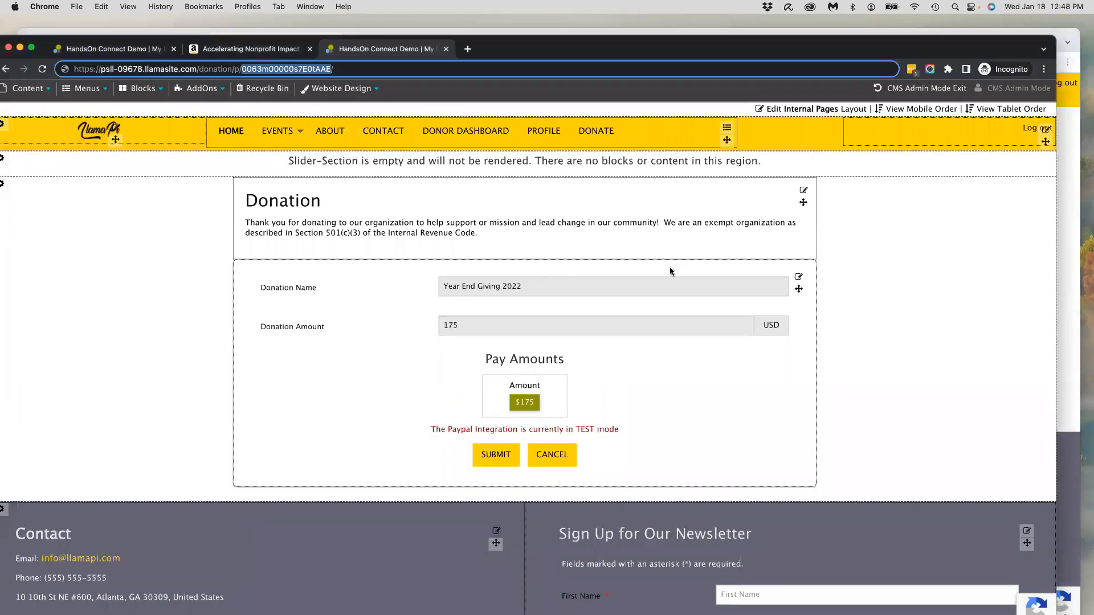
{"action": "left_click", "coordinate": [797, 277]}
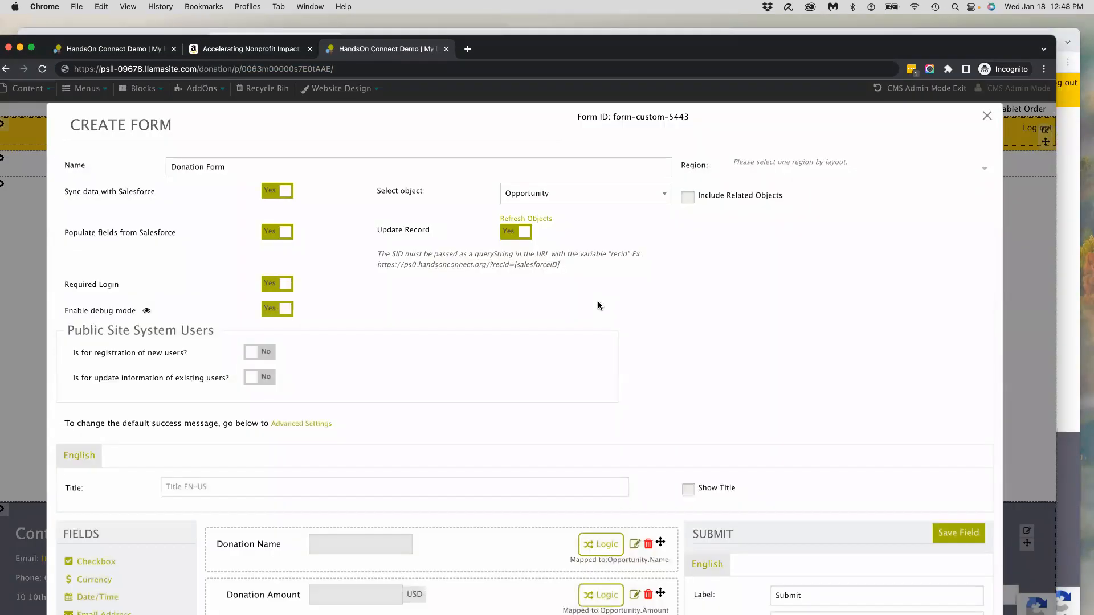
{"action": "scroll", "coordinate": [459, 302], "scroll_direction": "down", "scroll_amount": 2}
{"action": "scroll", "coordinate": [457, 304], "scroll_direction": "down", "scroll_amount": 4}
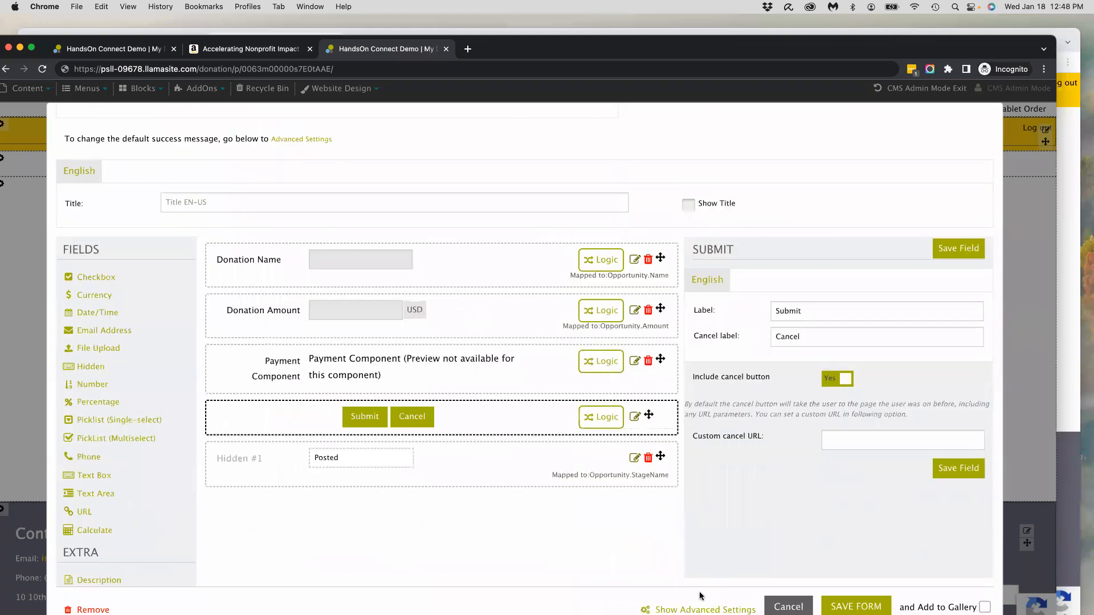
{"action": "scroll", "coordinate": [679, 584], "scroll_direction": "down", "scroll_amount": 10}
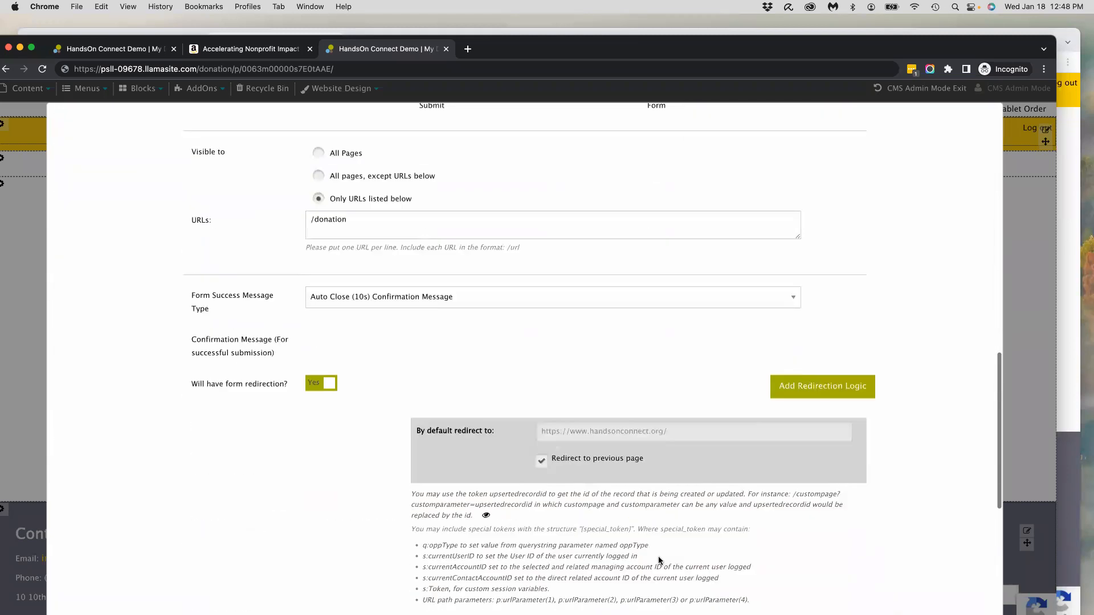
{"action": "scroll", "coordinate": [658, 556], "scroll_direction": "down", "scroll_amount": 5}
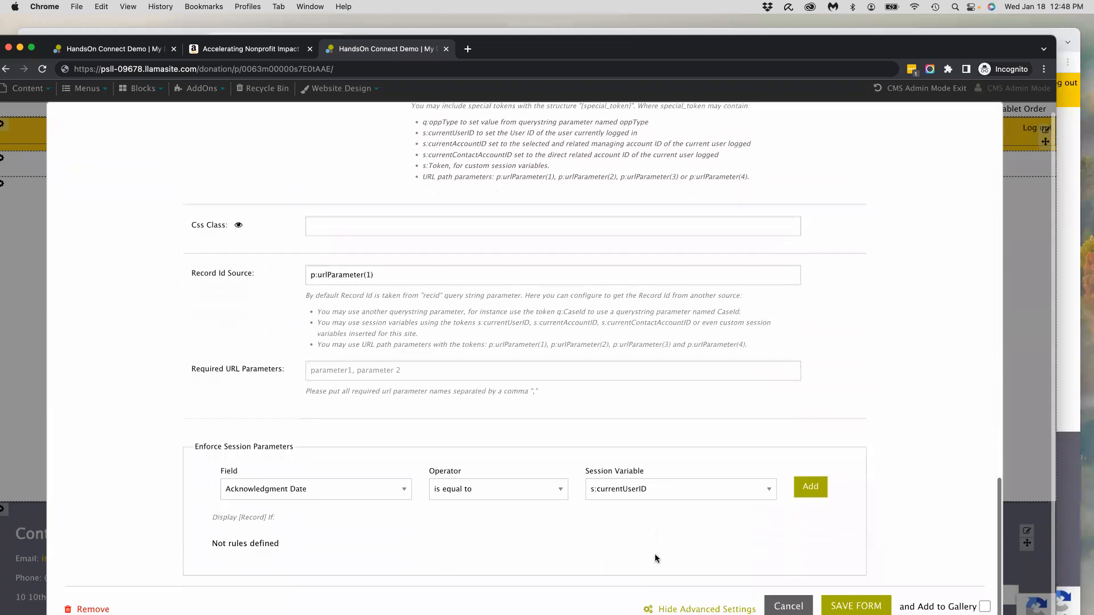
Step: Add an Enforce Session Parameters rule that requires Primary Contact to be equal to s:currentUserID
{"action": "left_click", "coordinate": [326, 491]}
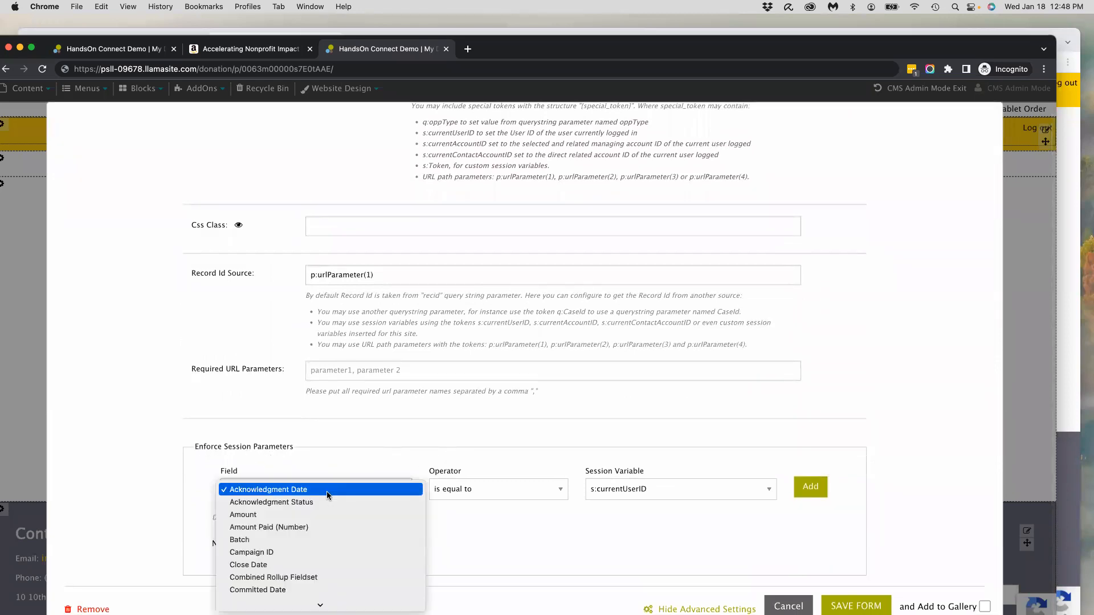
{"action": "scroll", "coordinate": [343, 507], "scroll_direction": "down", "scroll_amount": 10}
{"action": "scroll", "coordinate": [343, 506], "scroll_direction": "down", "scroll_amount": 5}
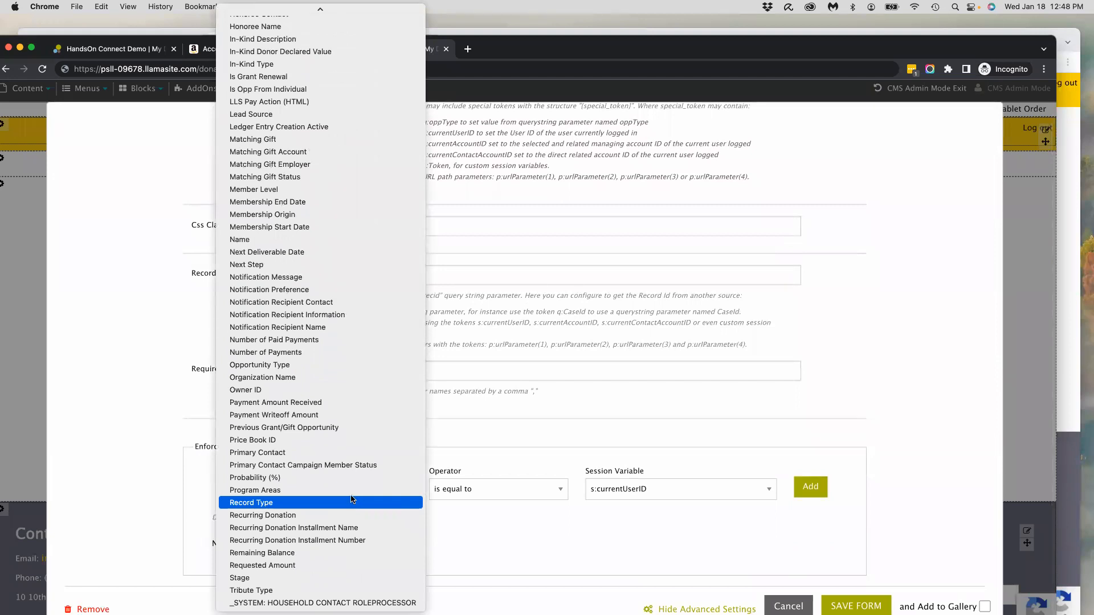
{"action": "left_click", "coordinate": [351, 454]}
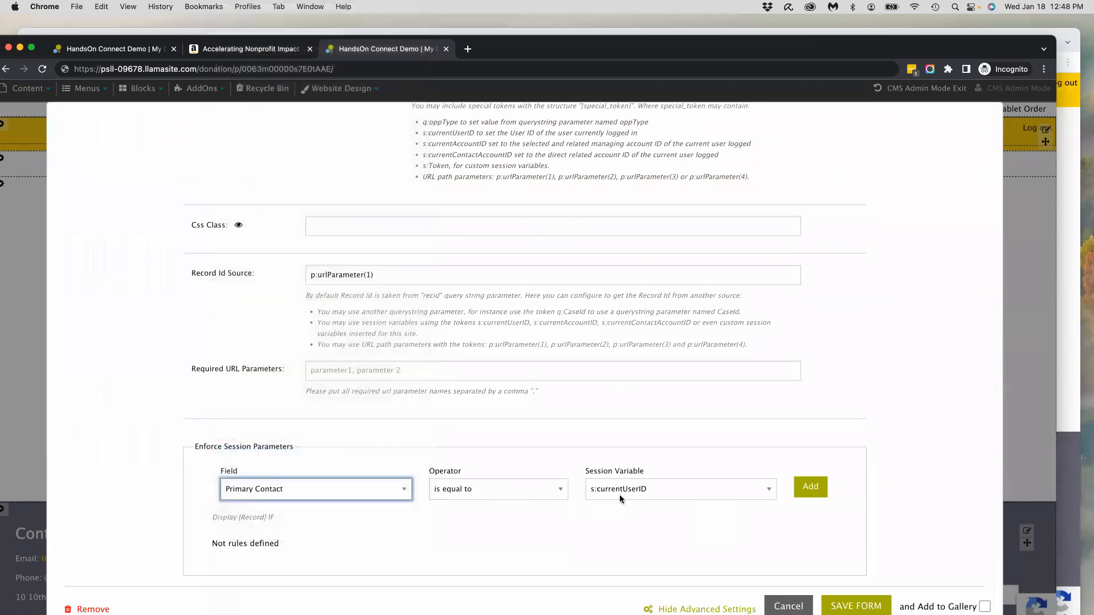
{"action": "left_click", "coordinate": [617, 491]}
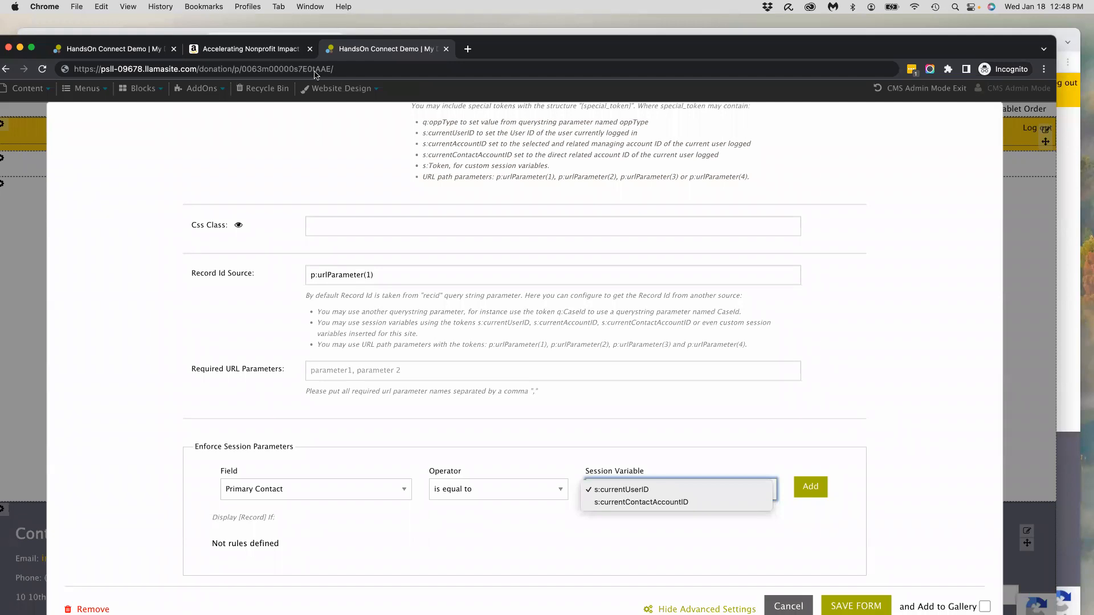
{"action": "left_click", "coordinate": [617, 489]}
{"action": "left_click", "coordinate": [815, 490]}
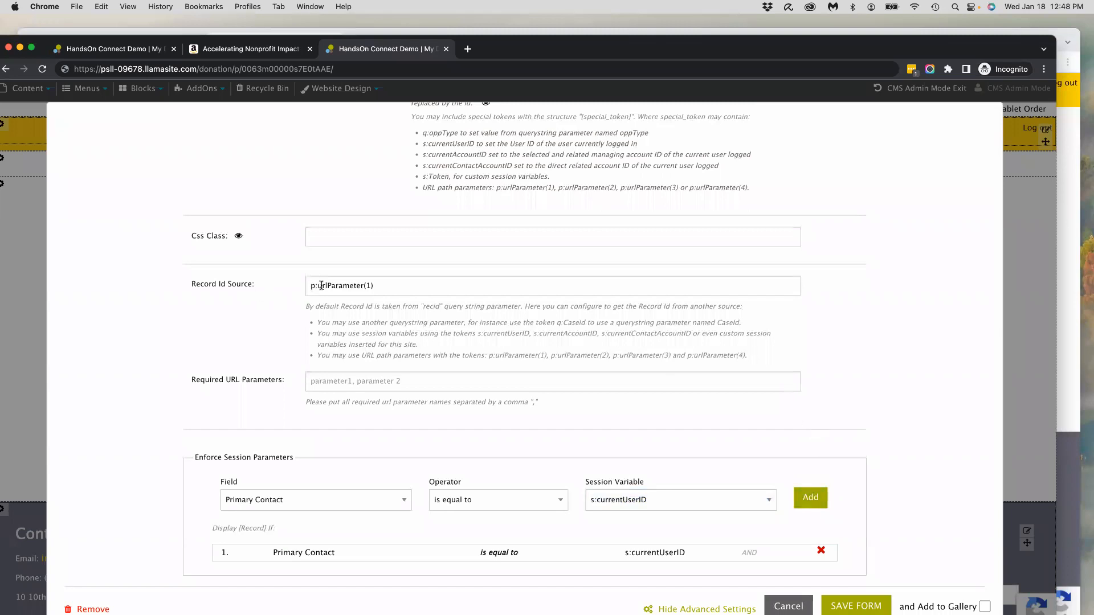
Step: Highlight the Record Id Source value, and save the donation form with its new session rule
{"action": "left_click_drag", "start_coordinate": [386, 285], "coordinate": [258, 278]}
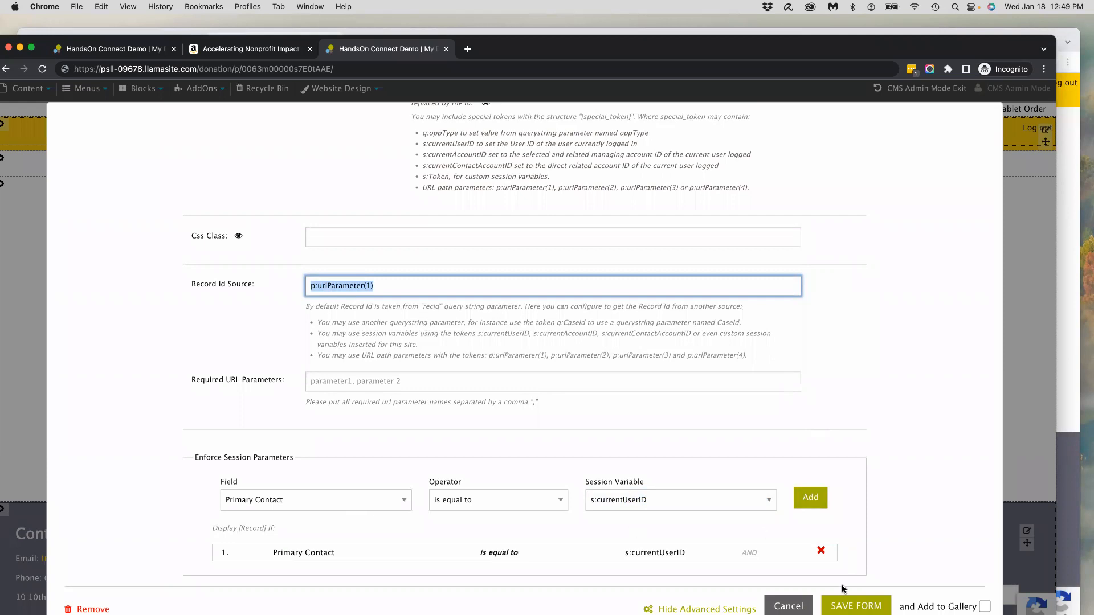
{"action": "left_click", "coordinate": [856, 606]}
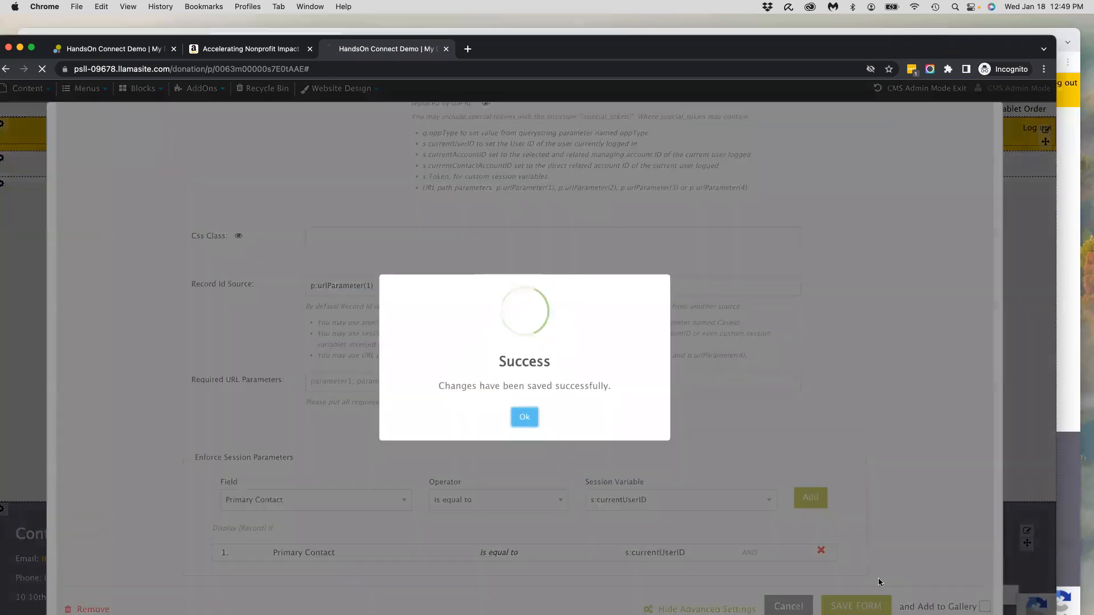
{"action": "left_click", "coordinate": [522, 418]}
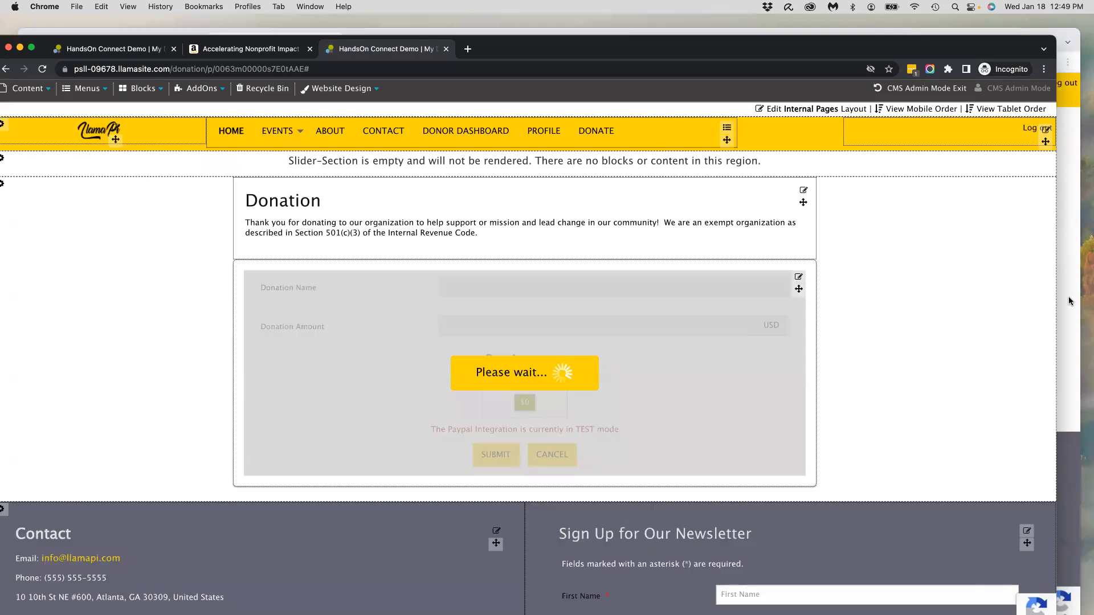
Step: Reload the donor's Corporate Donation payment page, and highlight the address's record ID and the Donation Amount label
{"action": "left_click", "coordinate": [1069, 301]}
{"action": "left_click", "coordinate": [66, 63]}
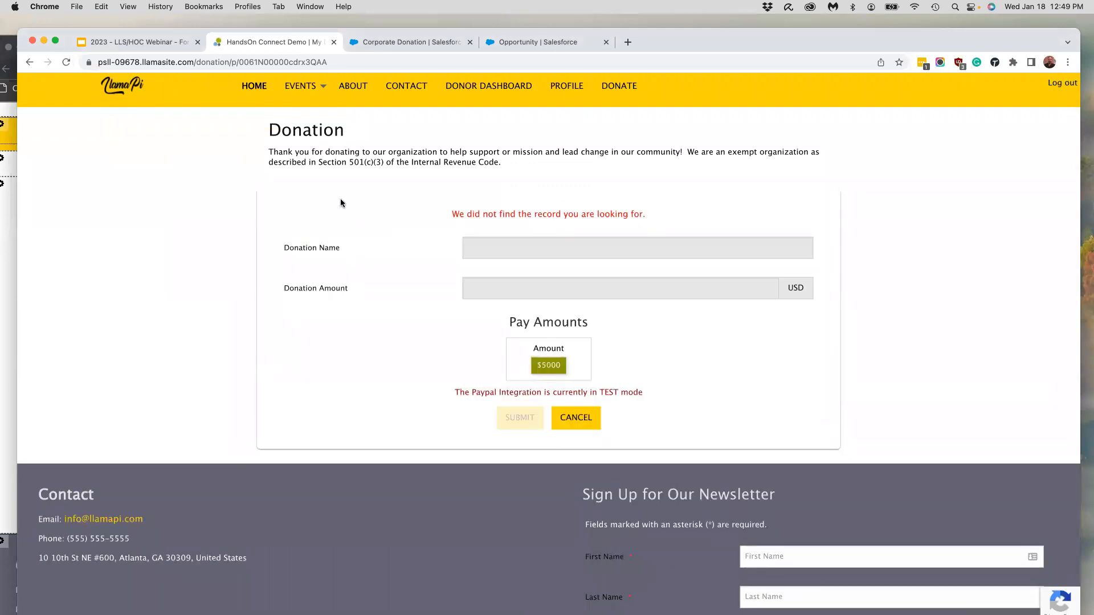
{"action": "left_click_drag", "start_coordinate": [239, 62], "coordinate": [336, 62]}
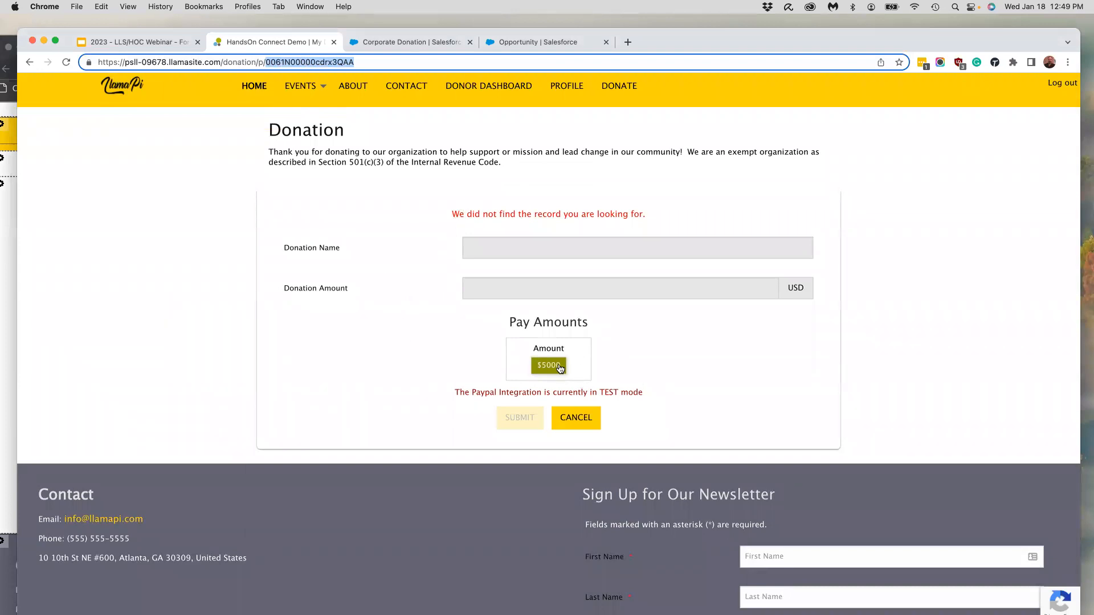
{"action": "left_click_drag", "start_coordinate": [353, 293], "coordinate": [264, 290]}
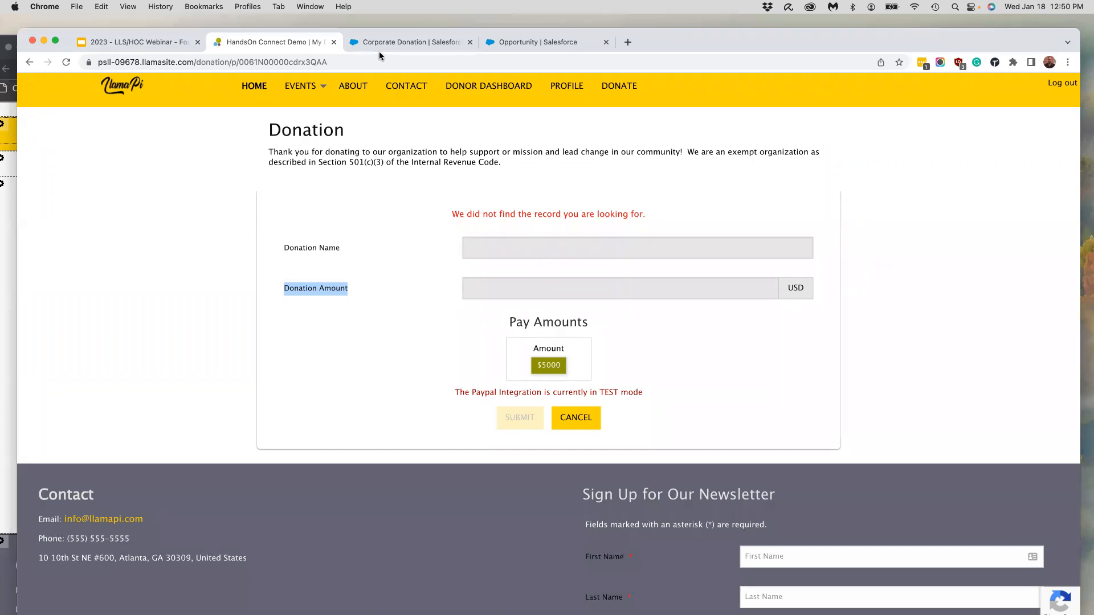
Step: Show the data parameters slide, and open the Pond Household donor's contact record in Salesforce
{"action": "left_click", "coordinate": [166, 42]}
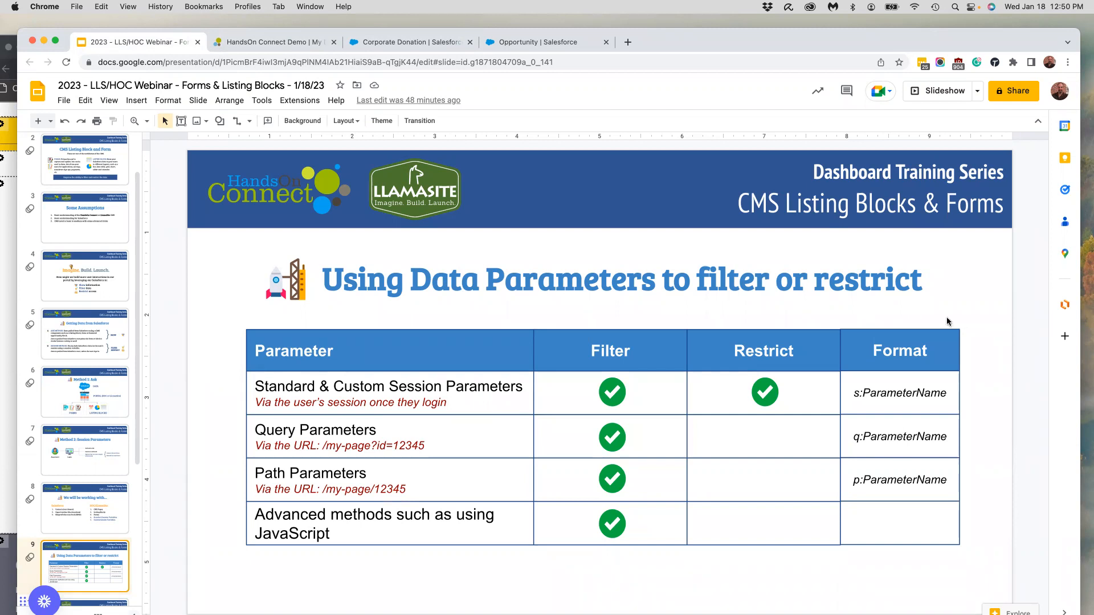
{"action": "left_click", "coordinate": [402, 42]}
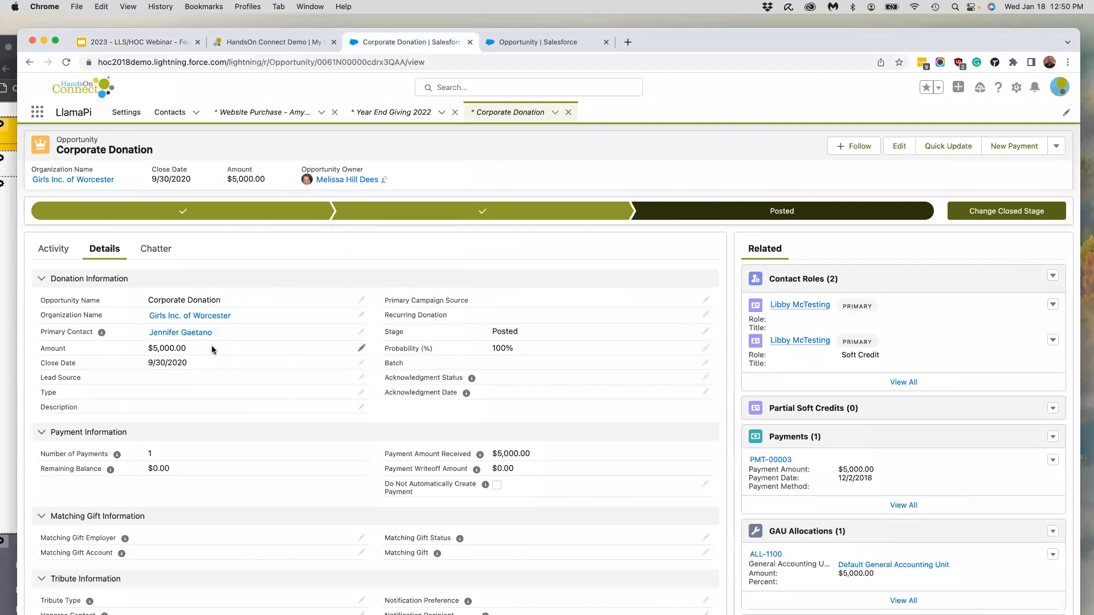
{"action": "left_click", "coordinate": [177, 122]}
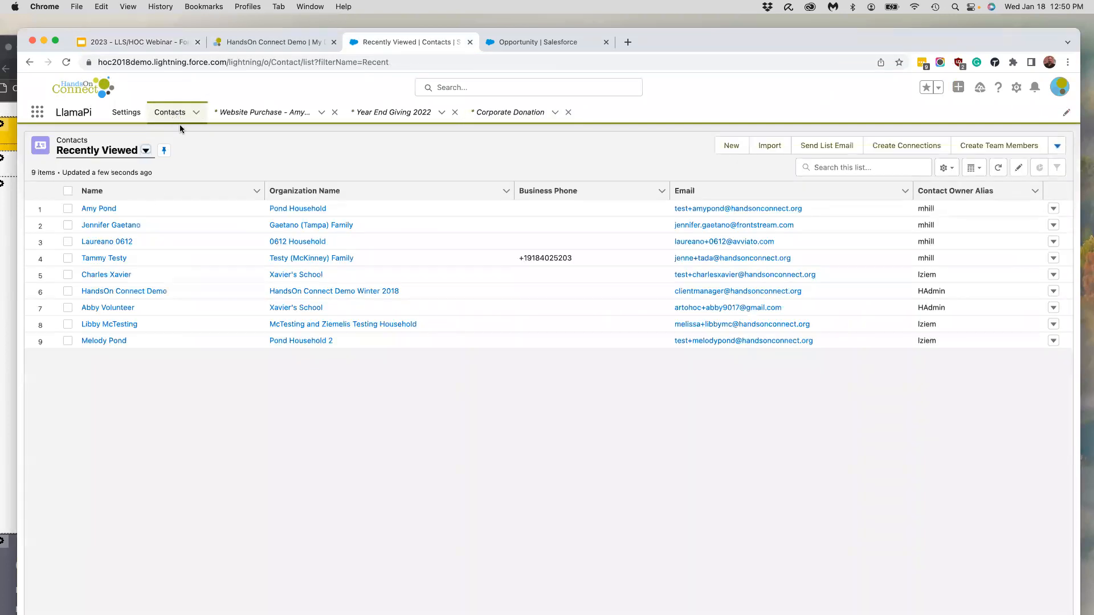
{"action": "left_click", "coordinate": [102, 210]}
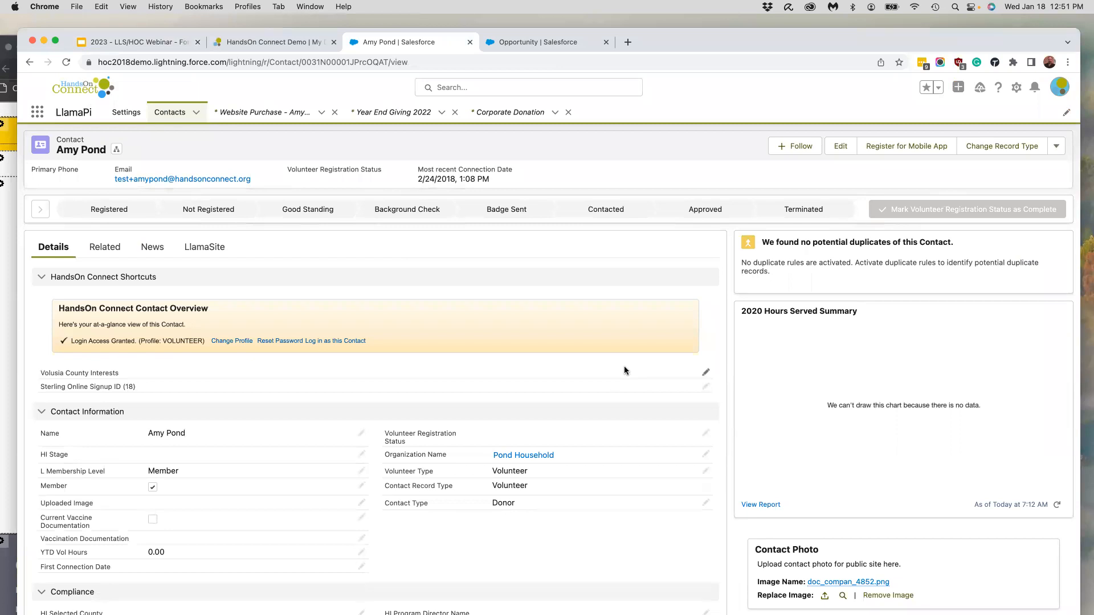
Step: Open the contact's L Membership Level for editing and display its available options
{"action": "scroll", "coordinate": [622, 369], "scroll_direction": "down", "scroll_amount": 3}
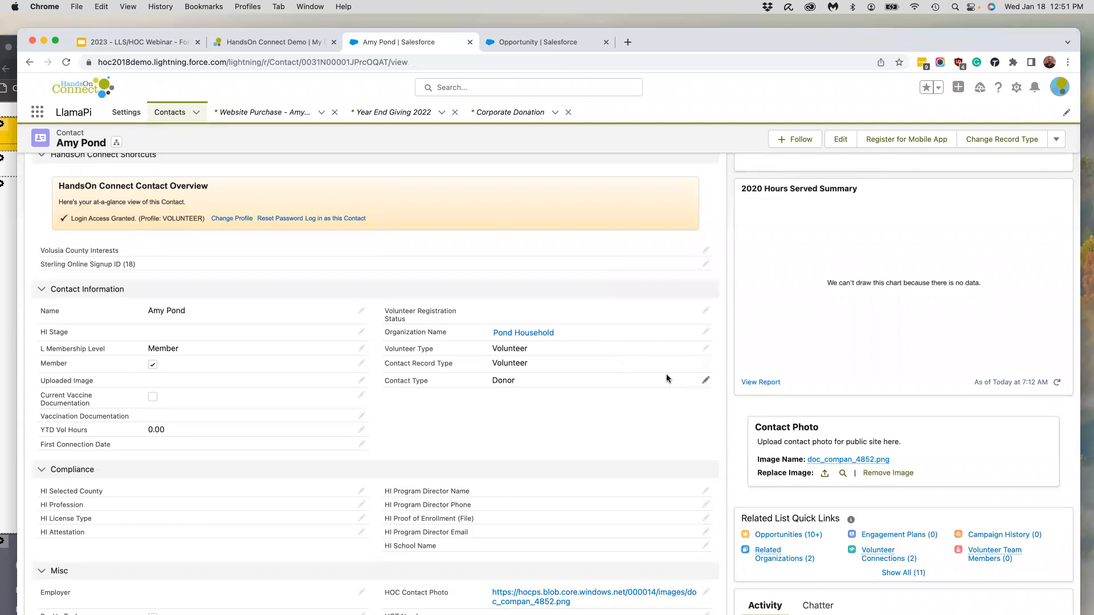
{"action": "left_click", "coordinate": [362, 349]}
{"action": "left_click", "coordinate": [313, 346]}
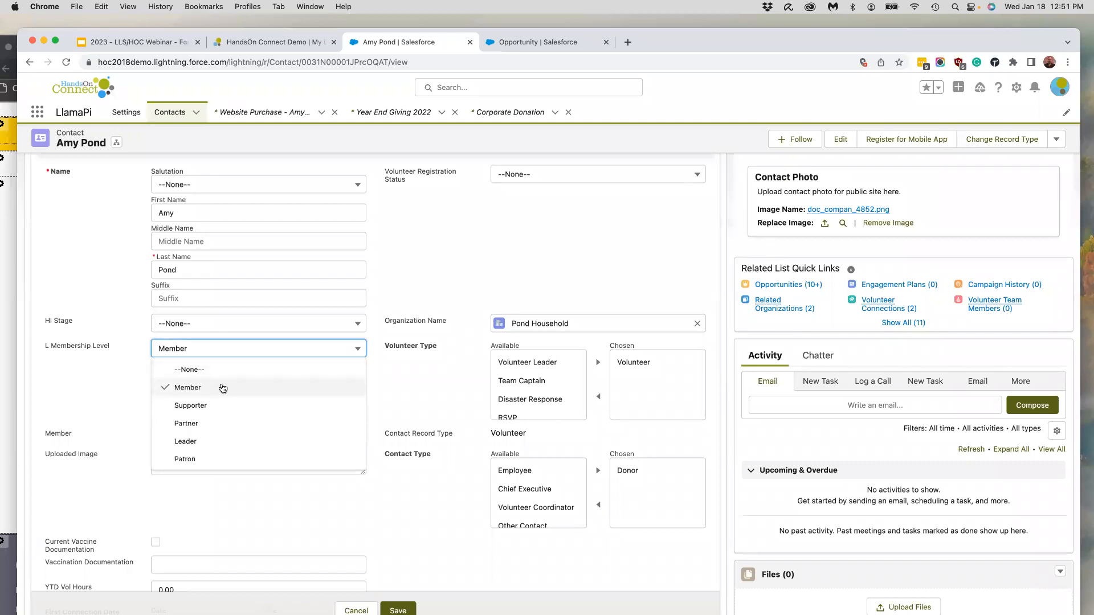
Step: Switch to the LlamaPi site's donation page and start a new custom session variable from the add-ons
{"action": "left_click", "coordinate": [12, 305]}
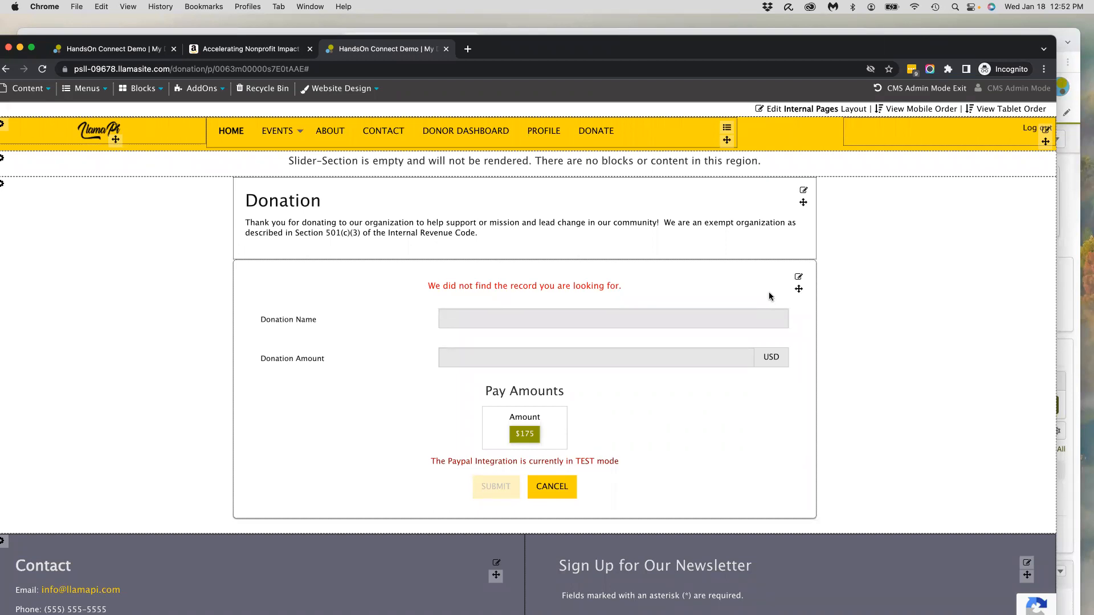
{"action": "mouse_move", "coordinate": [208, 89]}
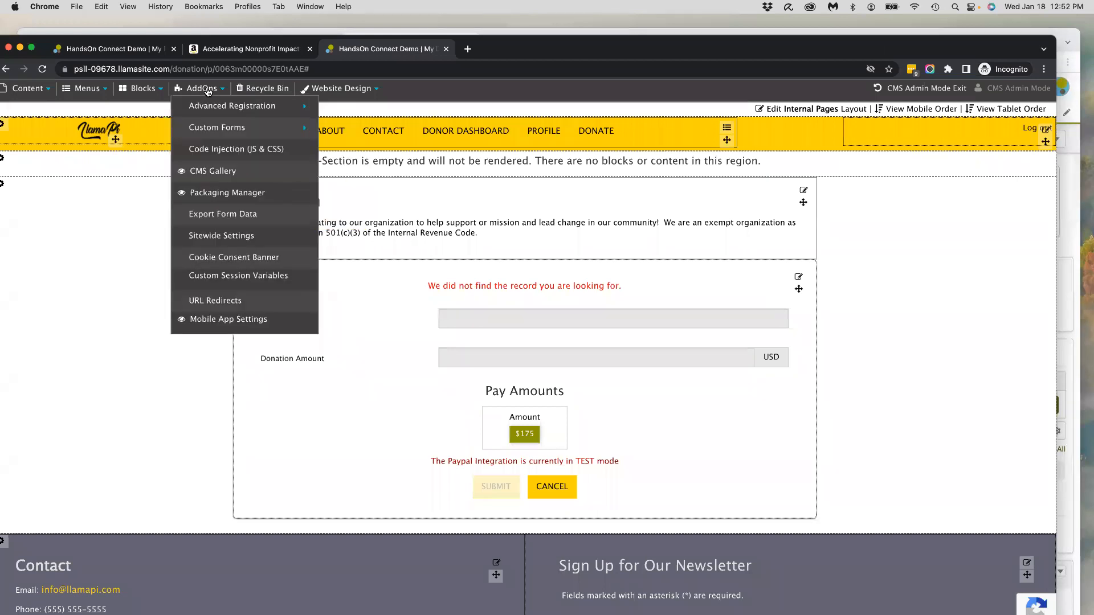
{"action": "left_click", "coordinate": [210, 279]}
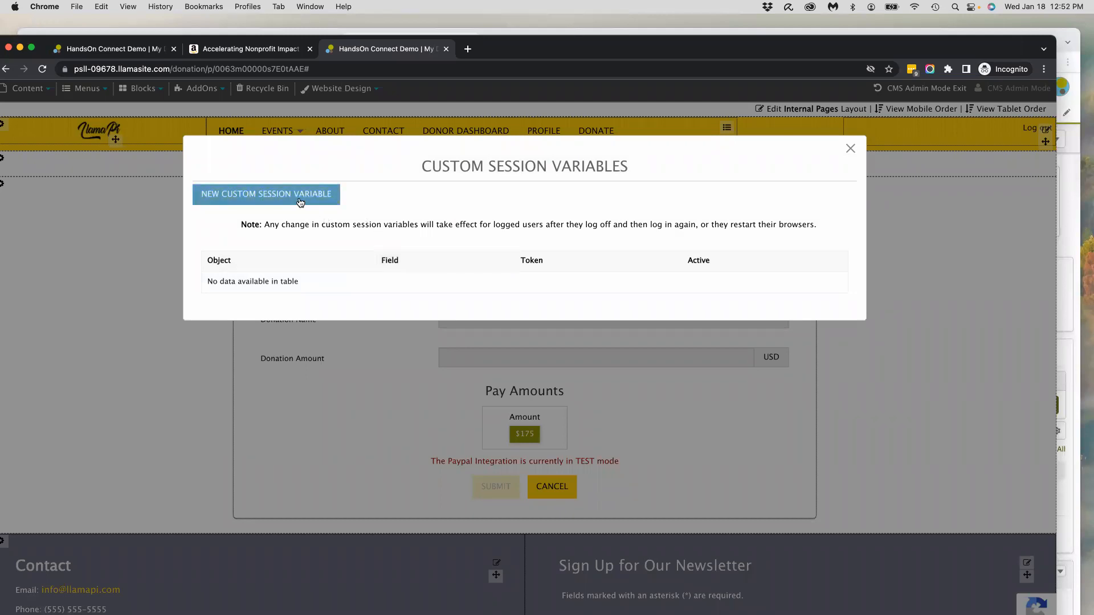
{"action": "left_click", "coordinate": [267, 196]}
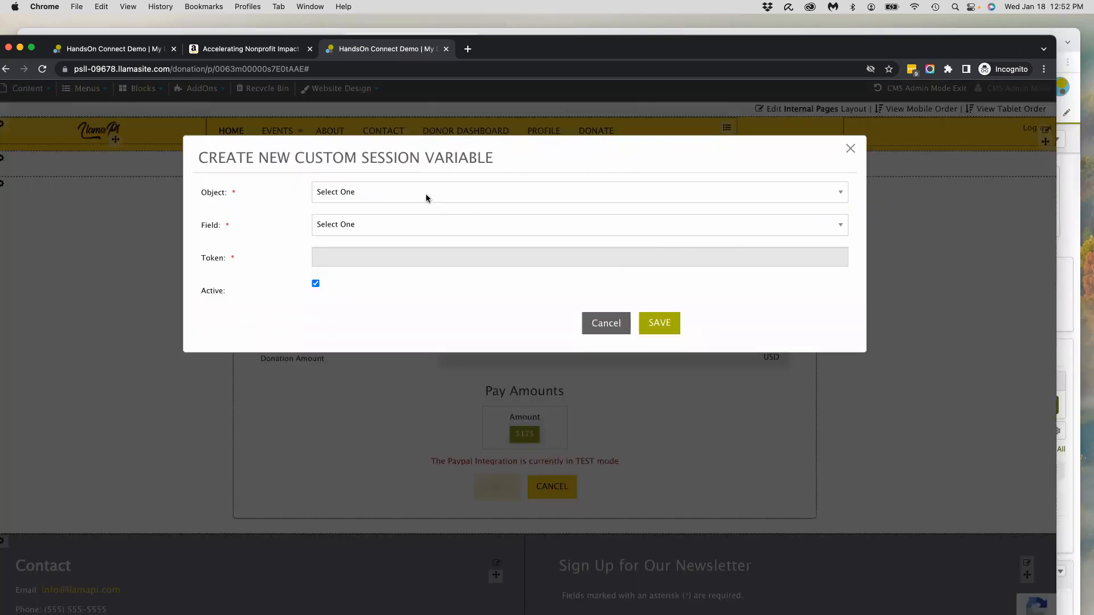
Step: Set the new session variable's object to Contact and its field to L Membership Level
{"action": "left_click", "coordinate": [456, 195]}
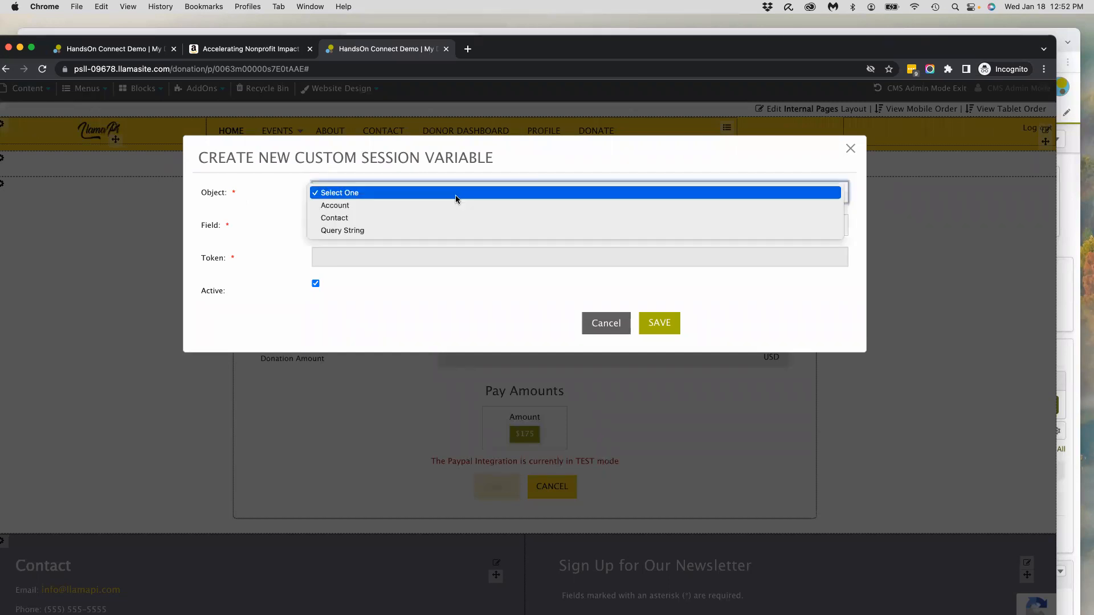
{"action": "left_click", "coordinate": [414, 214]}
{"action": "left_click", "coordinate": [439, 224]}
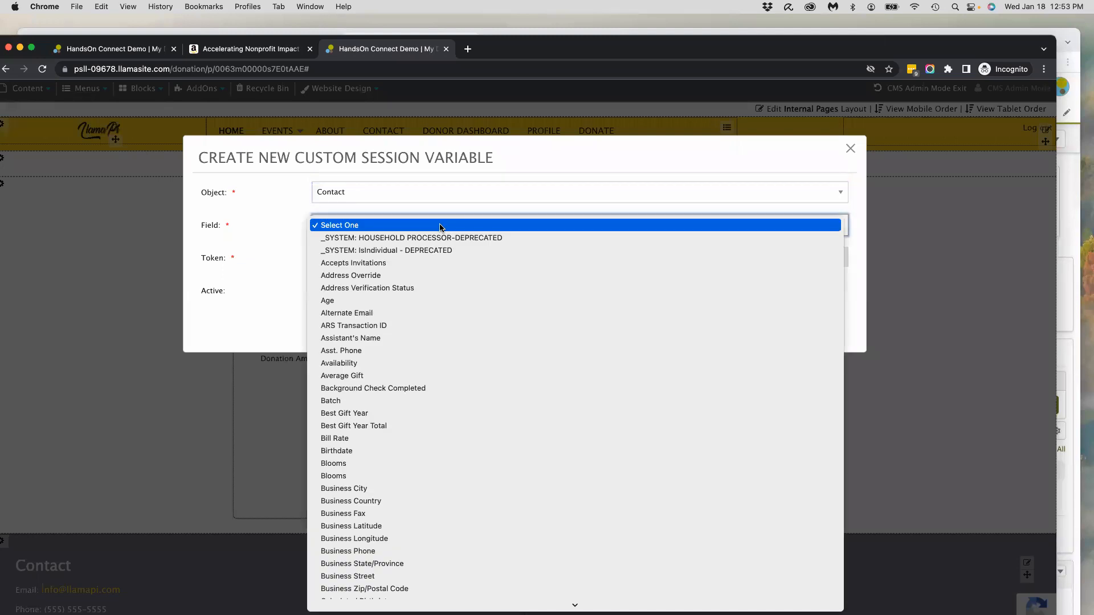
{"action": "scroll", "coordinate": [459, 376], "scroll_direction": "down", "scroll_amount": 5}
{"action": "scroll", "coordinate": [459, 376], "scroll_direction": "down", "scroll_amount": 10}
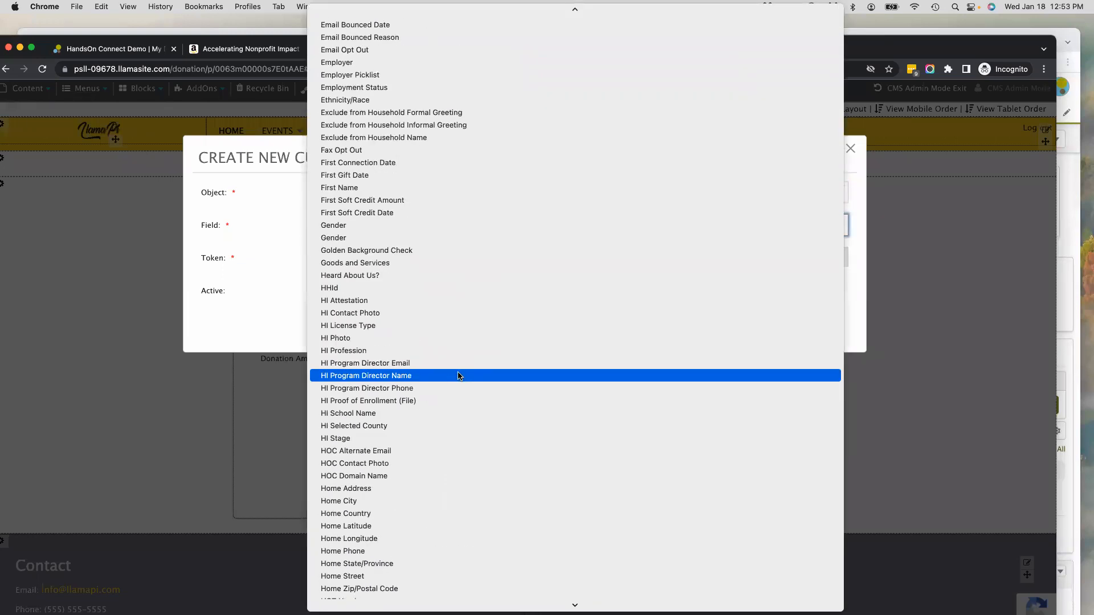
{"action": "scroll", "coordinate": [459, 376], "scroll_direction": "down", "scroll_amount": 5}
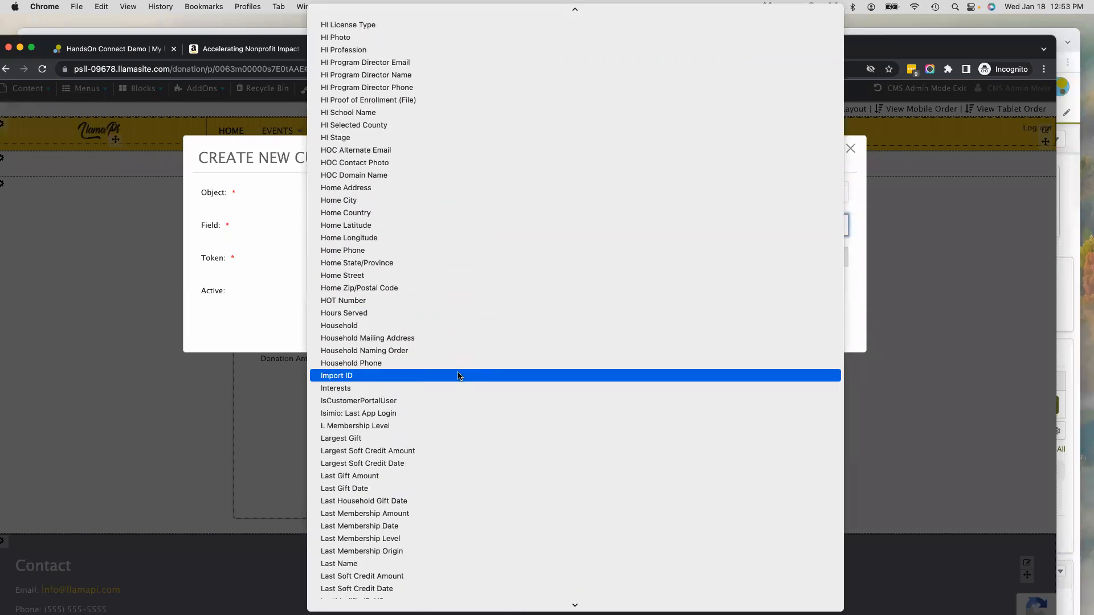
{"action": "left_click", "coordinate": [368, 425]}
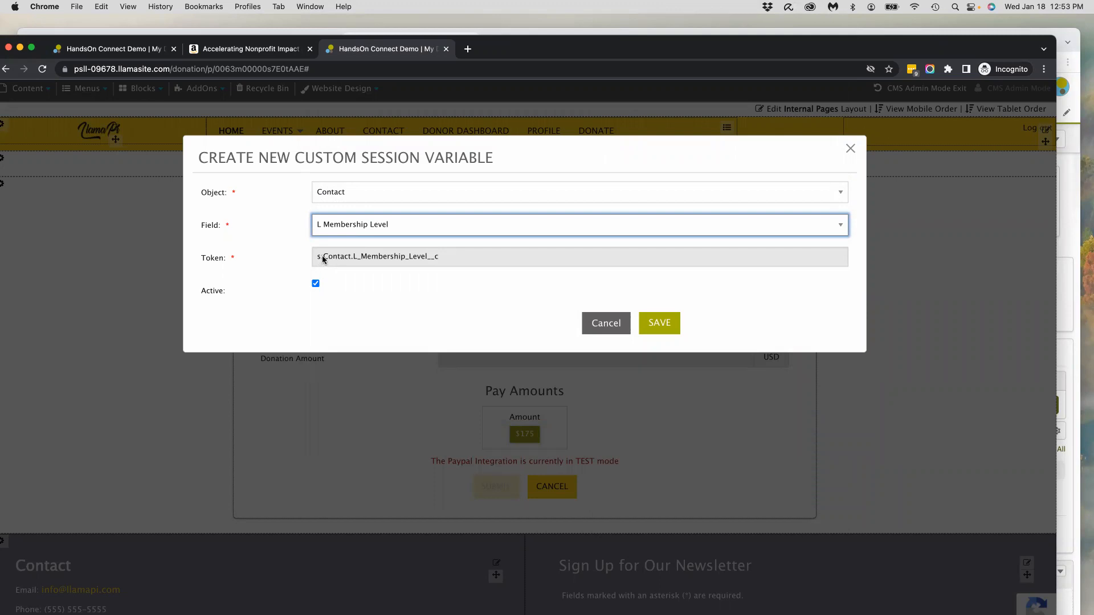
Step: Copy the token s:Contact.L_Membership_Level__c, save the session variable and close the custom session variables list
{"action": "left_click_drag", "start_coordinate": [456, 261], "coordinate": [317, 258]}
{"action": "key", "text": "super+c"}
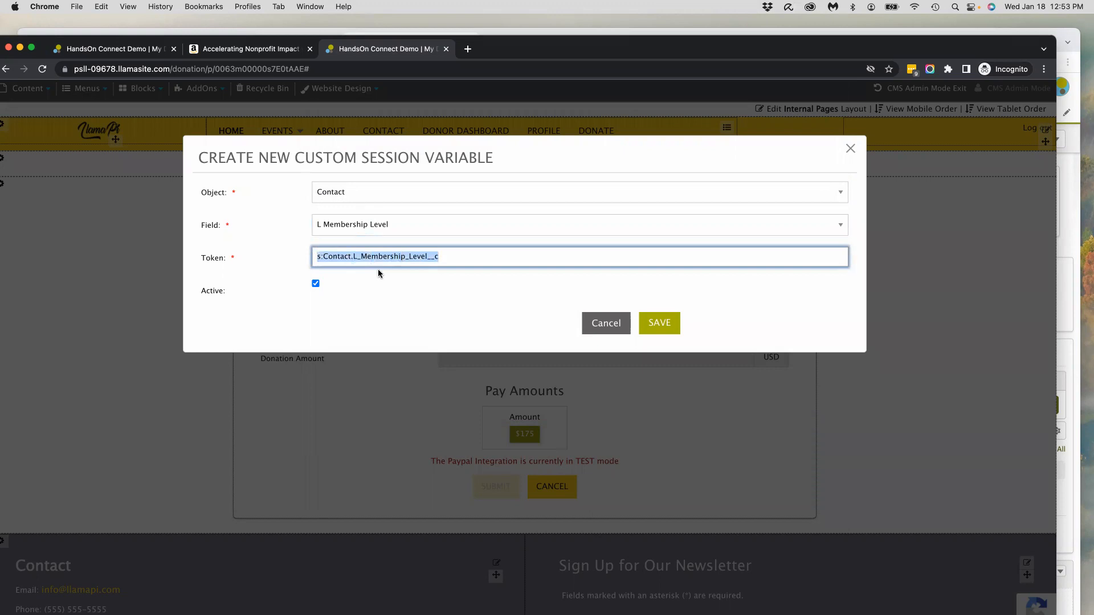
{"action": "left_click", "coordinate": [450, 325]}
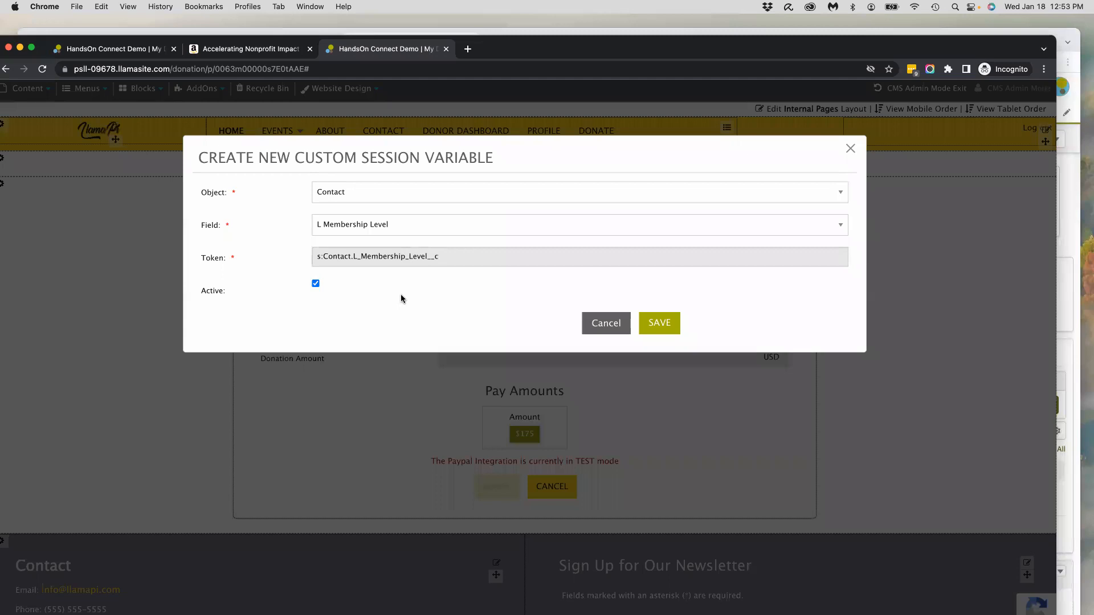
{"action": "left_click", "coordinate": [660, 323]}
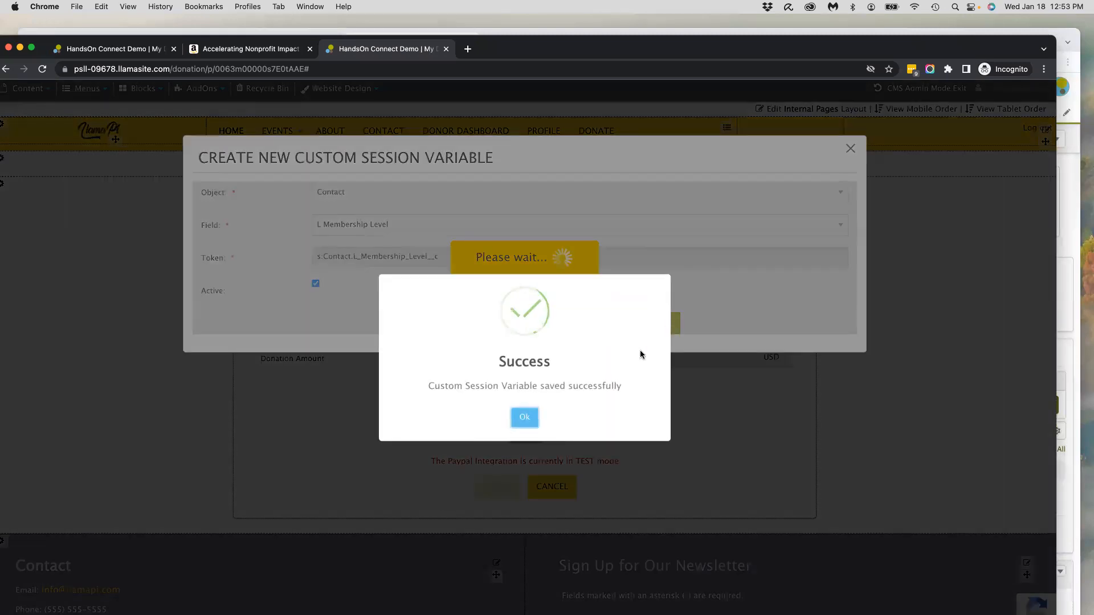
{"action": "left_click", "coordinate": [524, 414]}
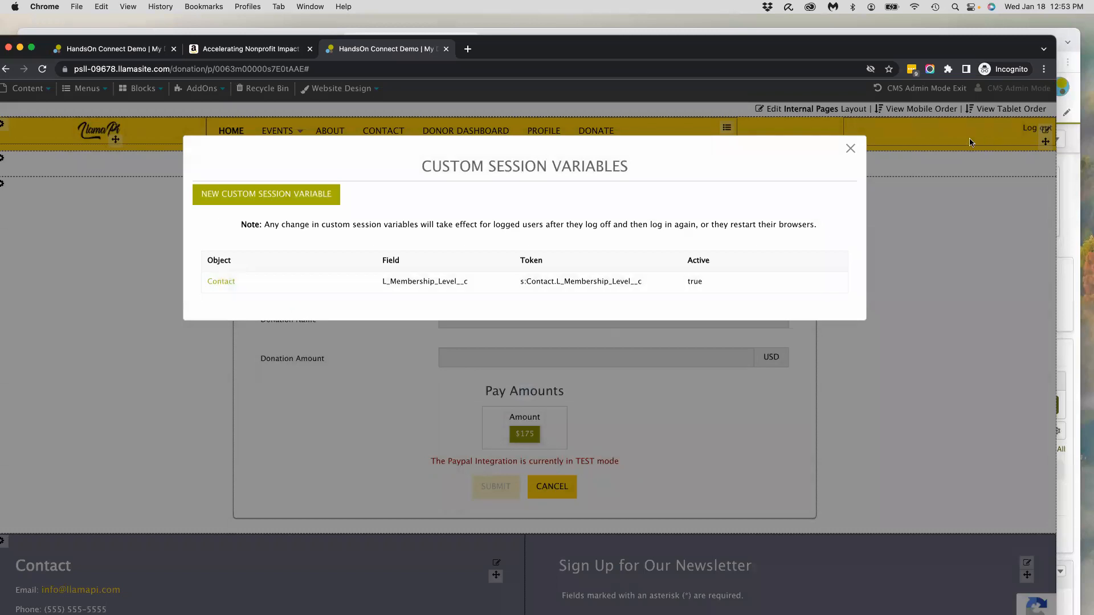
{"action": "left_click", "coordinate": [850, 150]}
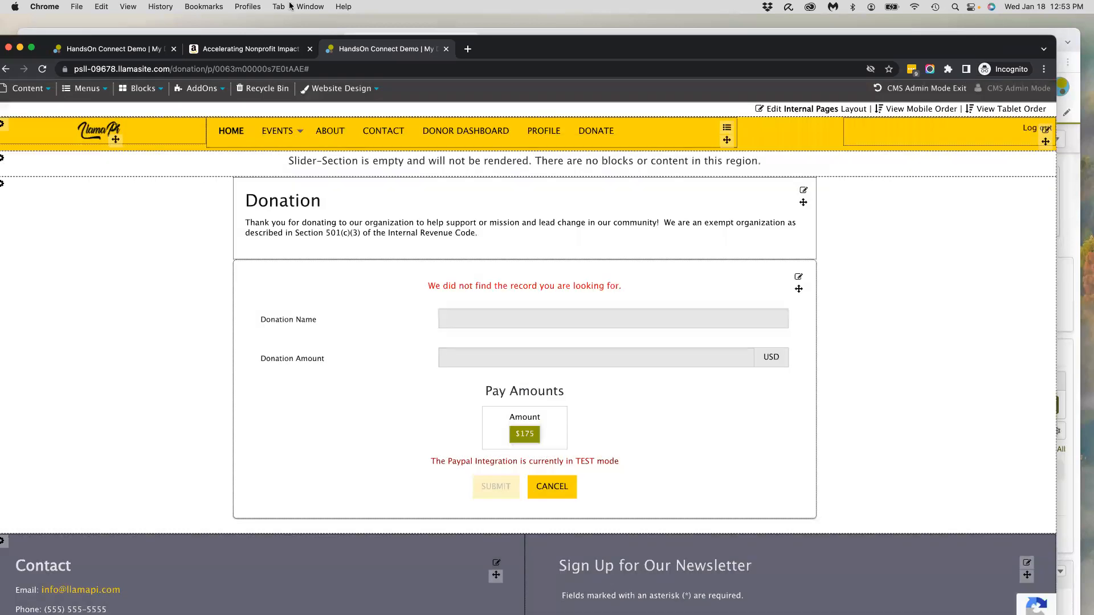
Step: Reload the donation page and go to the site's Donor Dashboard page
{"action": "left_click", "coordinate": [42, 70]}
{"action": "mouse_move", "coordinate": [277, 137]}
{"action": "left_click", "coordinate": [490, 133]}
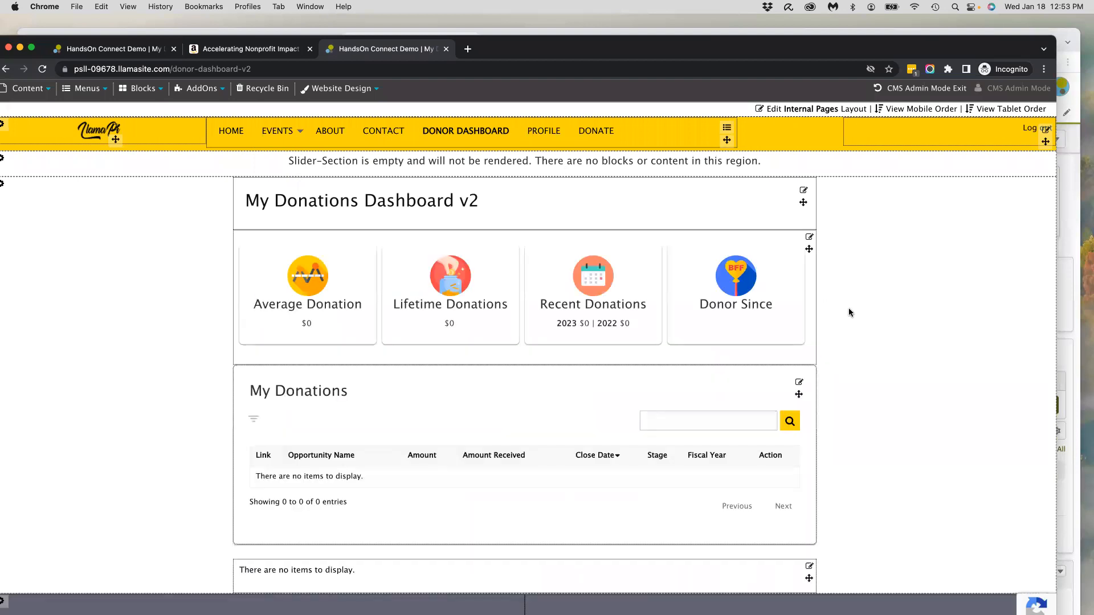
Step: Add a filter to the Donor Dashboard Metrics listing where Name is equal to s:Contact.L_Membership_Level__c
{"action": "left_click", "coordinate": [809, 237]}
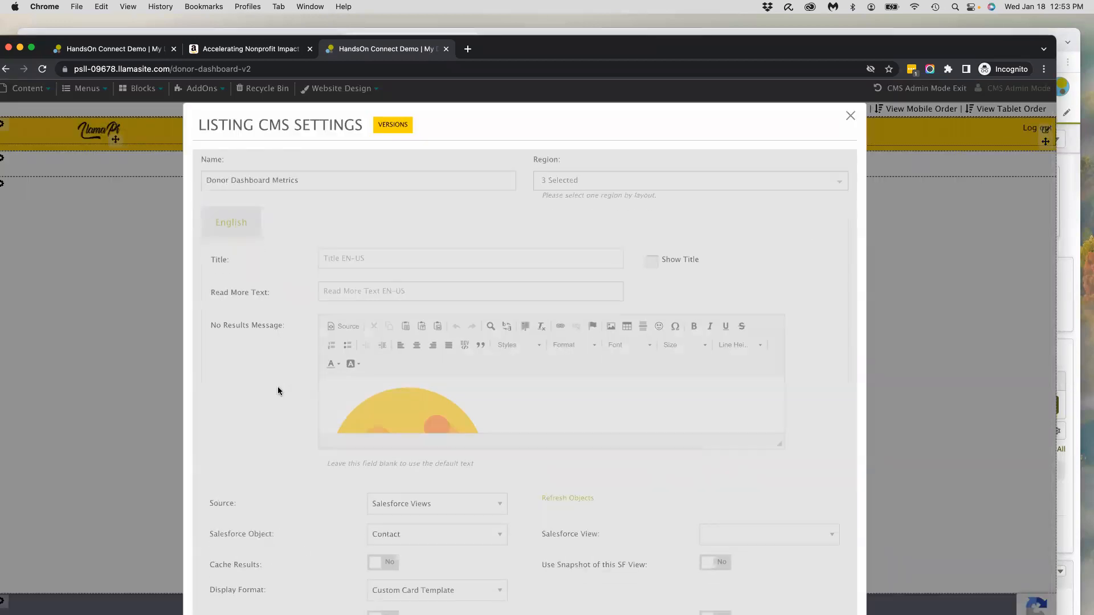
{"action": "scroll", "coordinate": [279, 390], "scroll_direction": "down", "scroll_amount": 20}
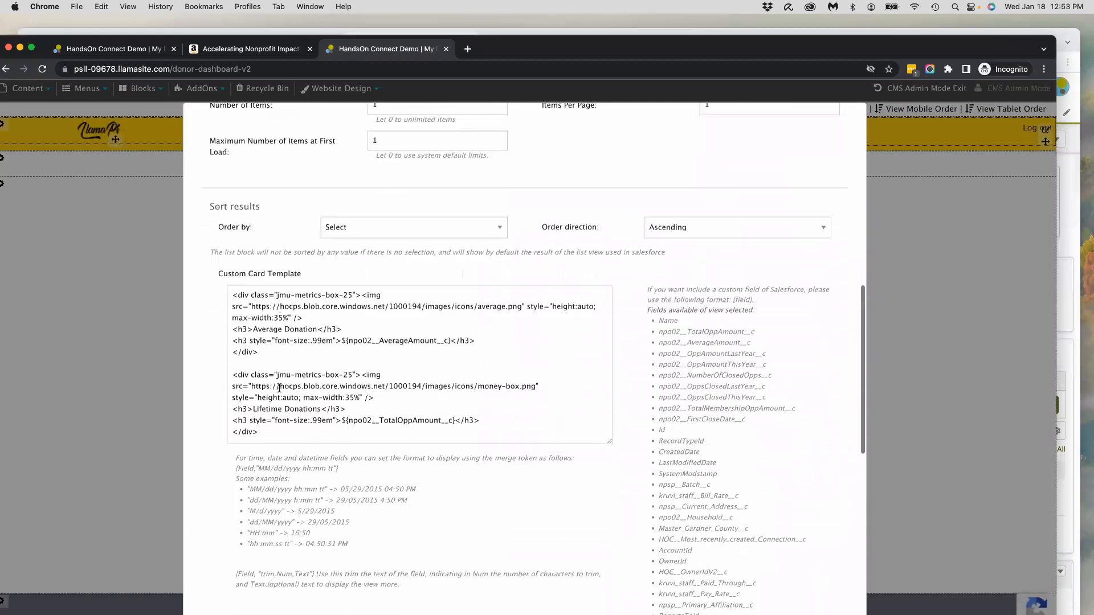
{"action": "scroll", "coordinate": [280, 388], "scroll_direction": "down", "scroll_amount": 2}
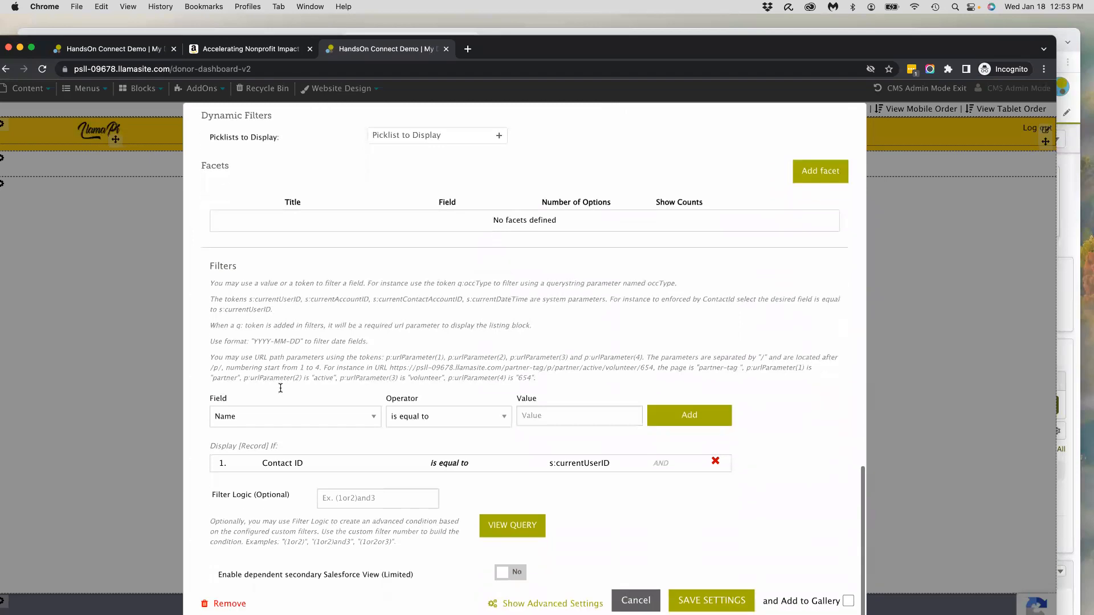
{"action": "left_click", "coordinate": [333, 421]}
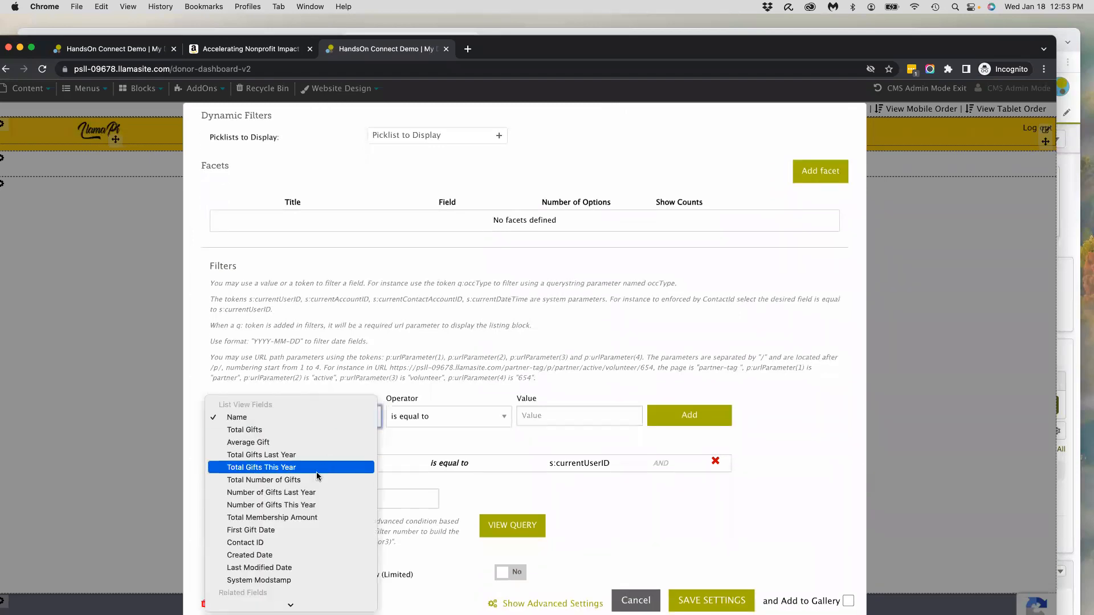
{"action": "scroll", "coordinate": [316, 472], "scroll_direction": "down", "scroll_amount": 5}
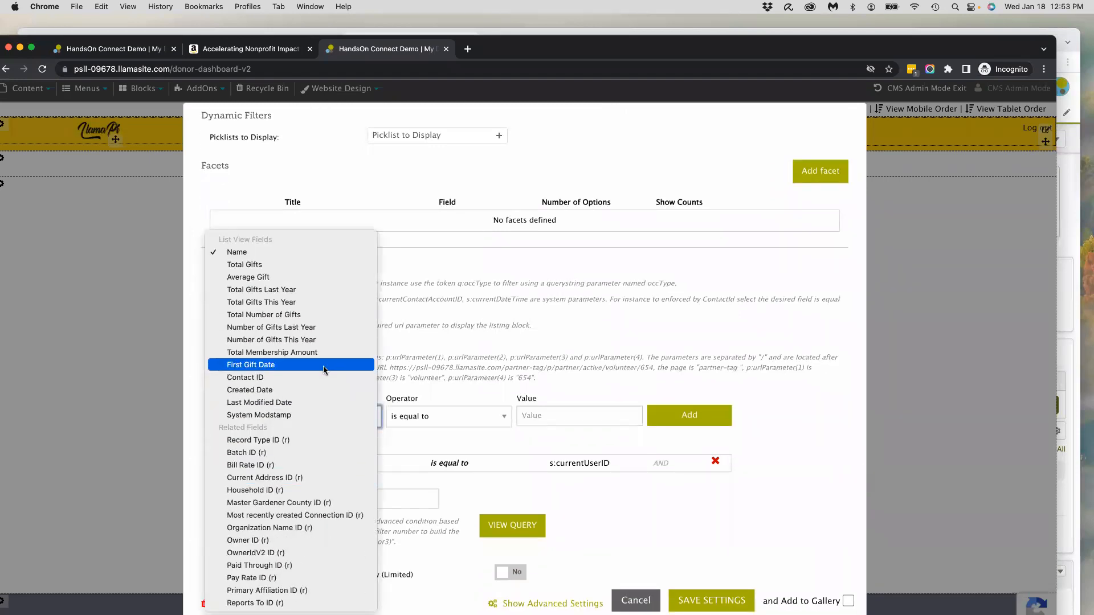
{"action": "left_click", "coordinate": [319, 252]}
{"action": "left_click", "coordinate": [540, 422]}
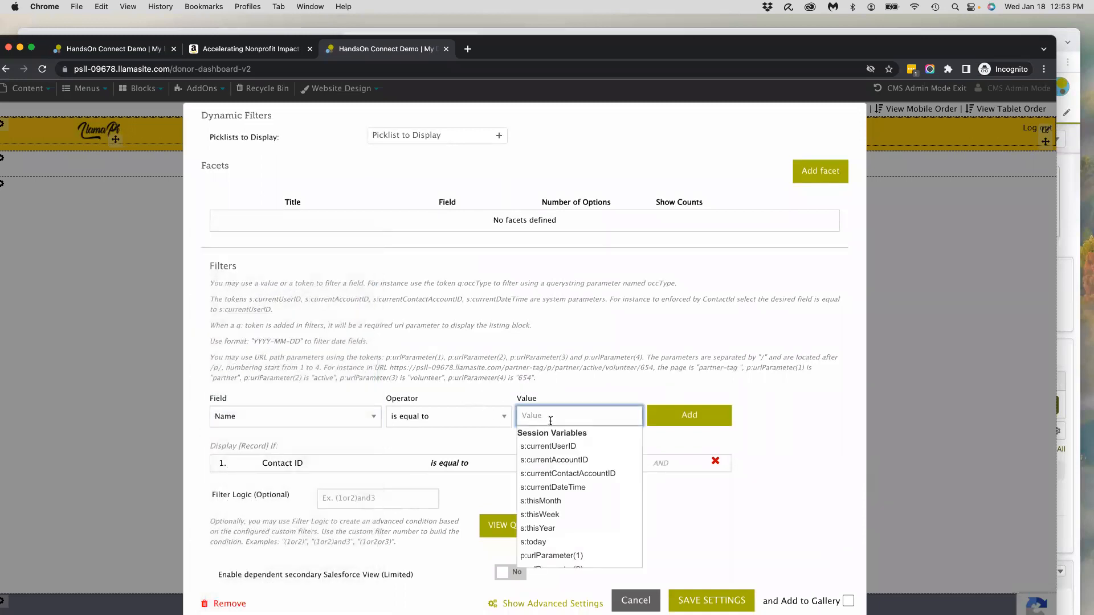
{"action": "type", "text": "s:"}
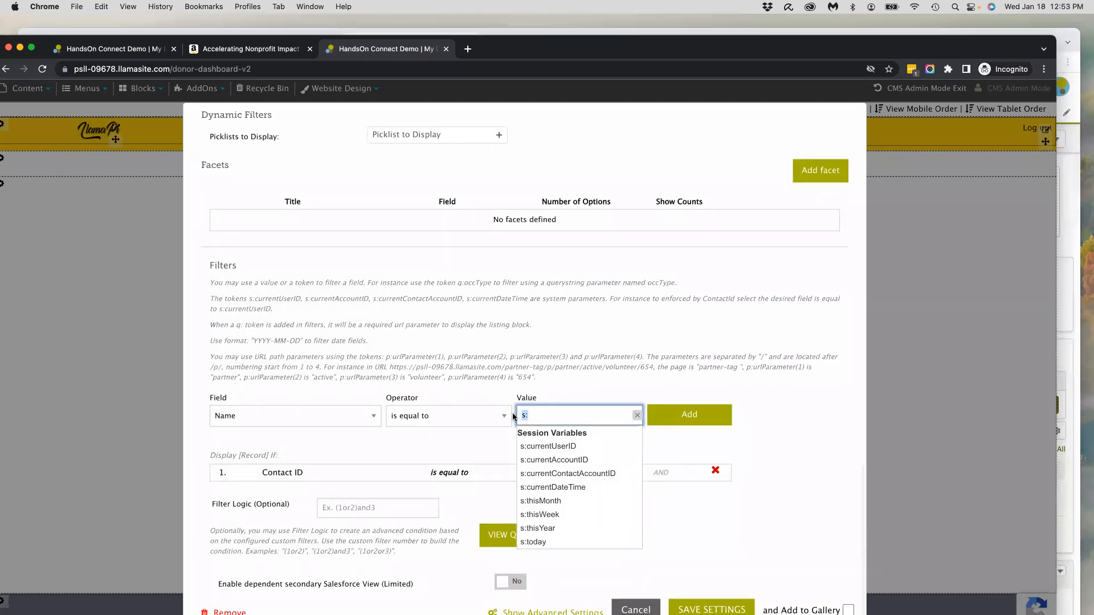
{"action": "key", "text": "super+v"}
{"action": "left_click_drag", "start_coordinate": [551, 414], "coordinate": [497, 416]}
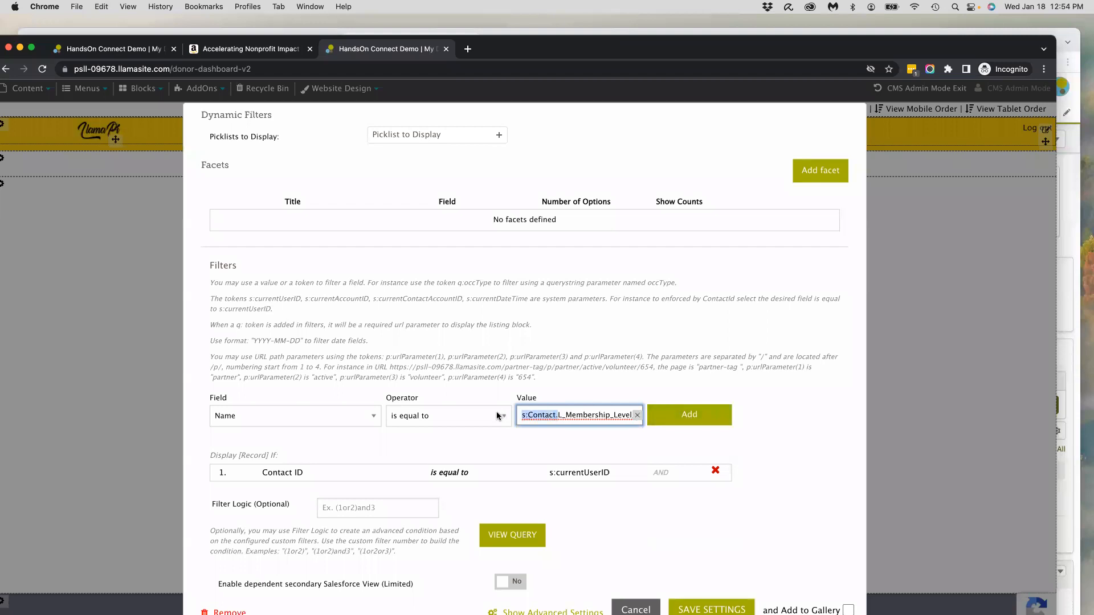
{"action": "left_click", "coordinate": [690, 414]}
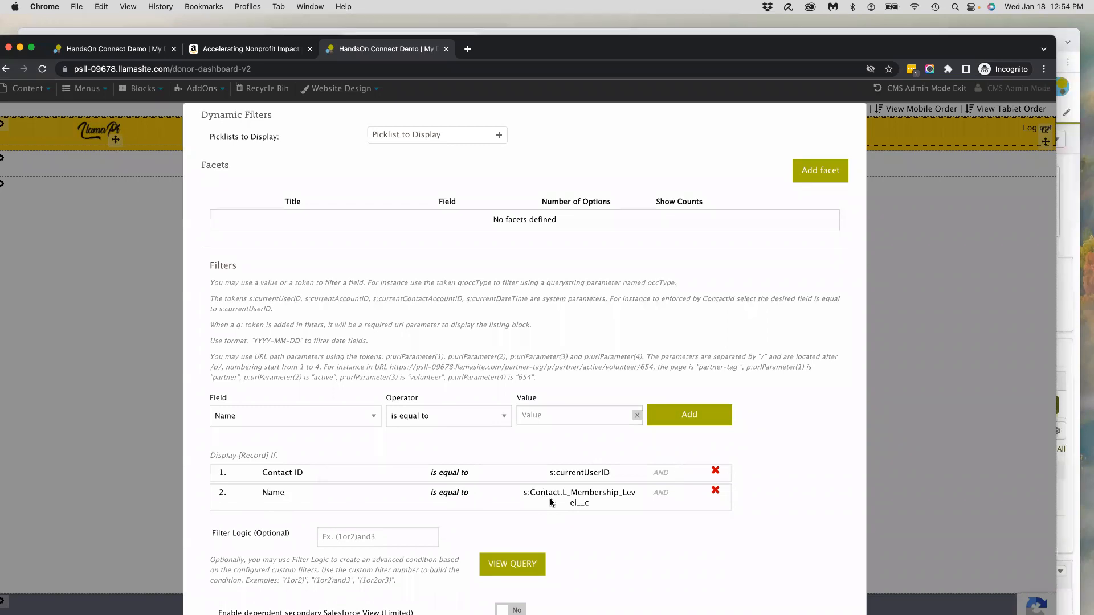
Step: Remove the membership level filter from the metrics listing and close its settings without saving
{"action": "left_click", "coordinate": [715, 490]}
{"action": "scroll", "coordinate": [719, 491], "scroll_direction": "up", "scroll_amount": 2}
{"action": "scroll", "coordinate": [717, 490], "scroll_direction": "up", "scroll_amount": 4}
{"action": "scroll", "coordinate": [716, 491], "scroll_direction": "down", "scroll_amount": 5}
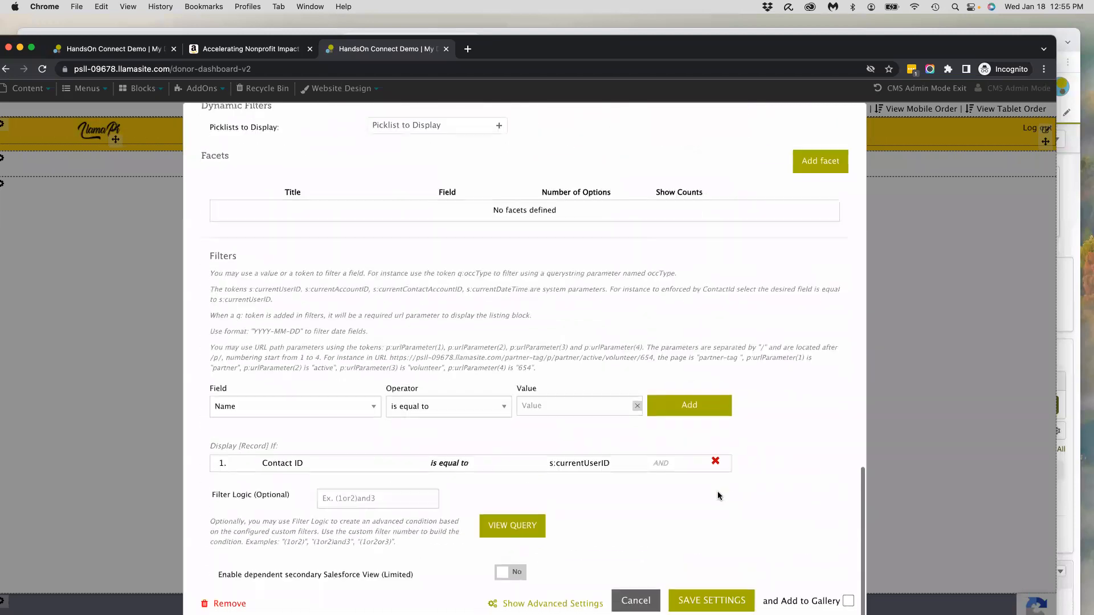
{"action": "left_click", "coordinate": [627, 598]}
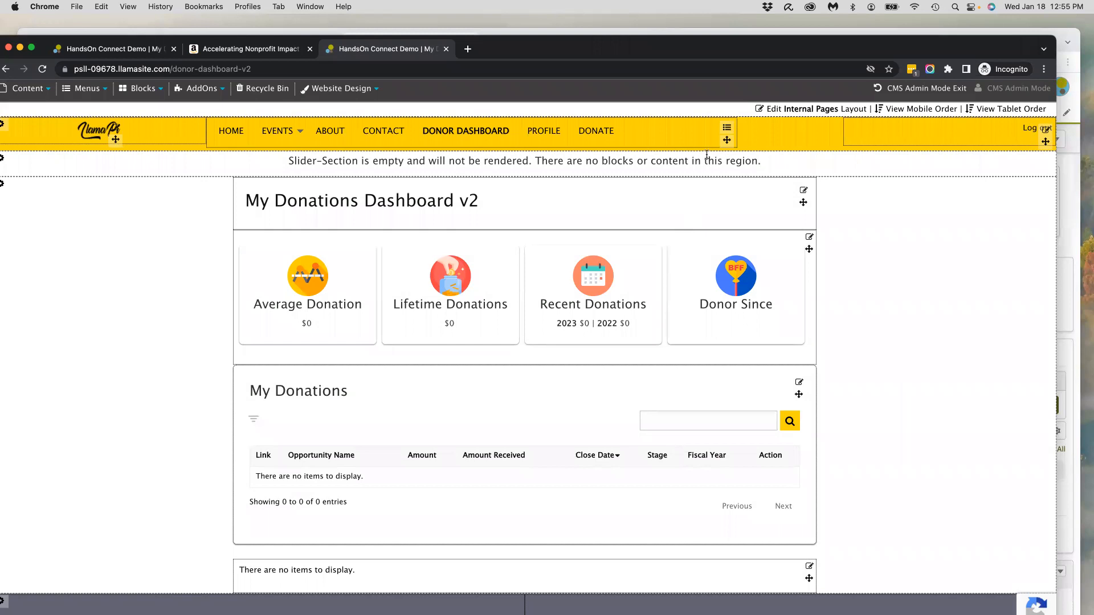
Step: Edit the Profile item of the navigation menu and make it visible to logged users by session variables
{"action": "left_click", "coordinate": [727, 131]}
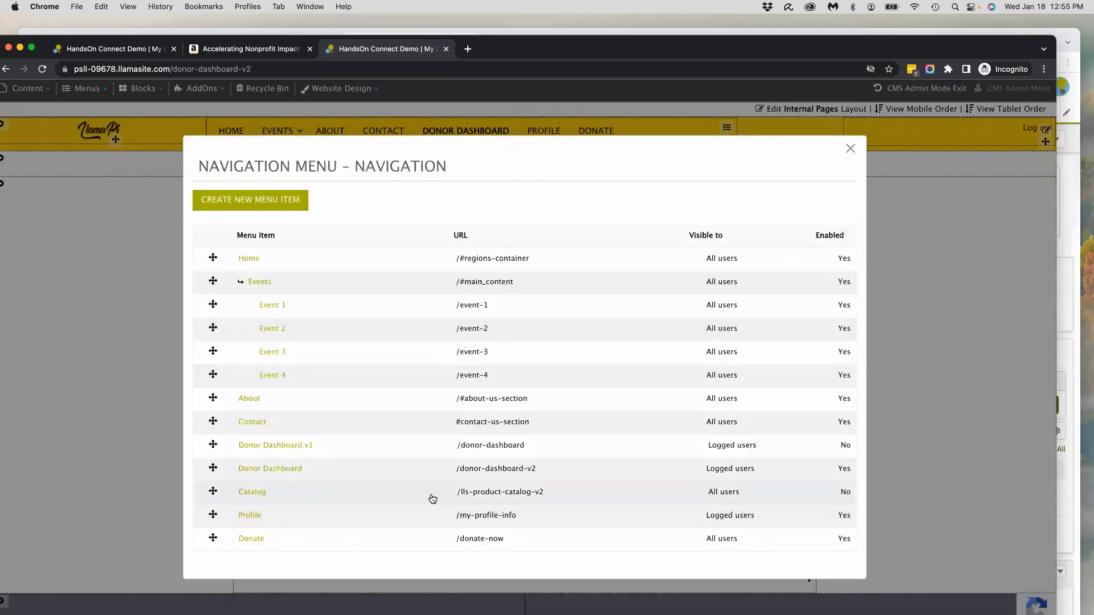
{"action": "left_click", "coordinate": [250, 515]}
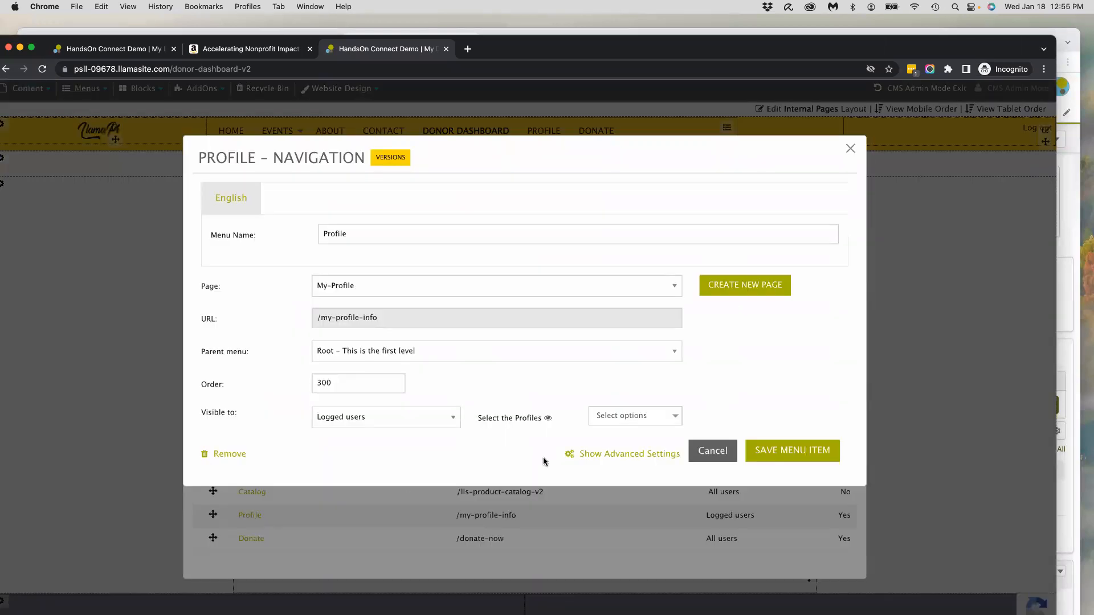
{"action": "left_click", "coordinate": [412, 422]}
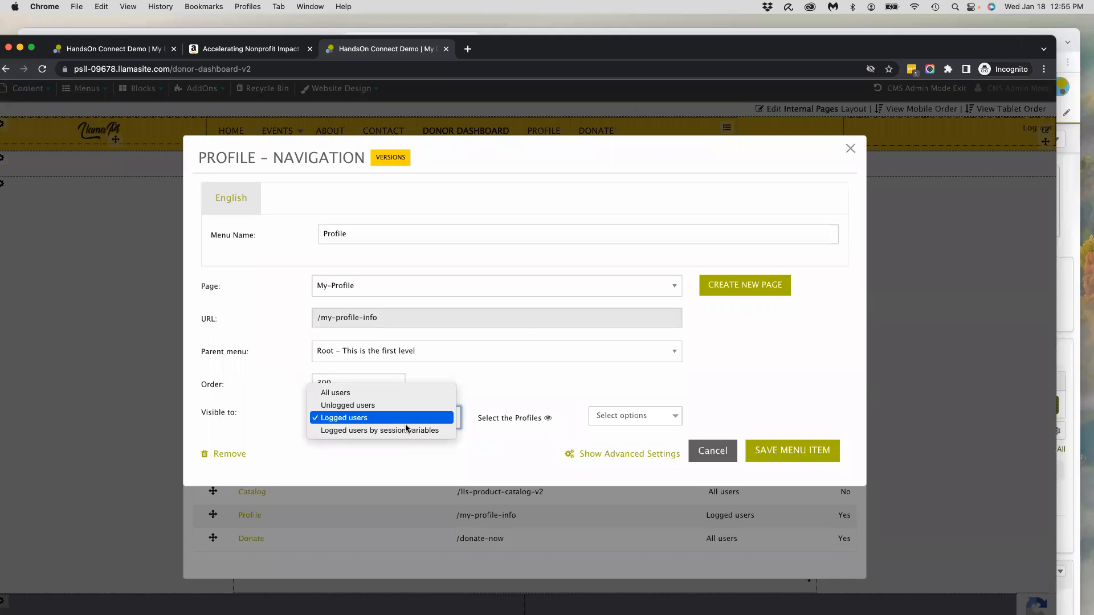
{"action": "left_click", "coordinate": [422, 430]}
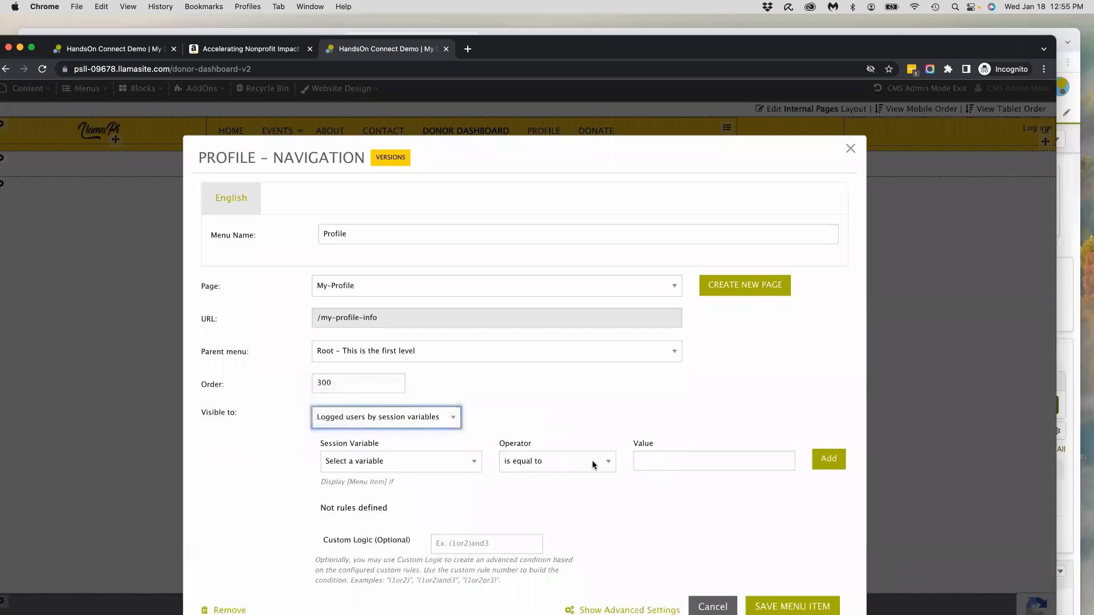
Step: Add a visibility rule that s:Contact.L_Membership_Level__c is equal to Member, and save the Profile menu item
{"action": "left_click", "coordinate": [408, 466]}
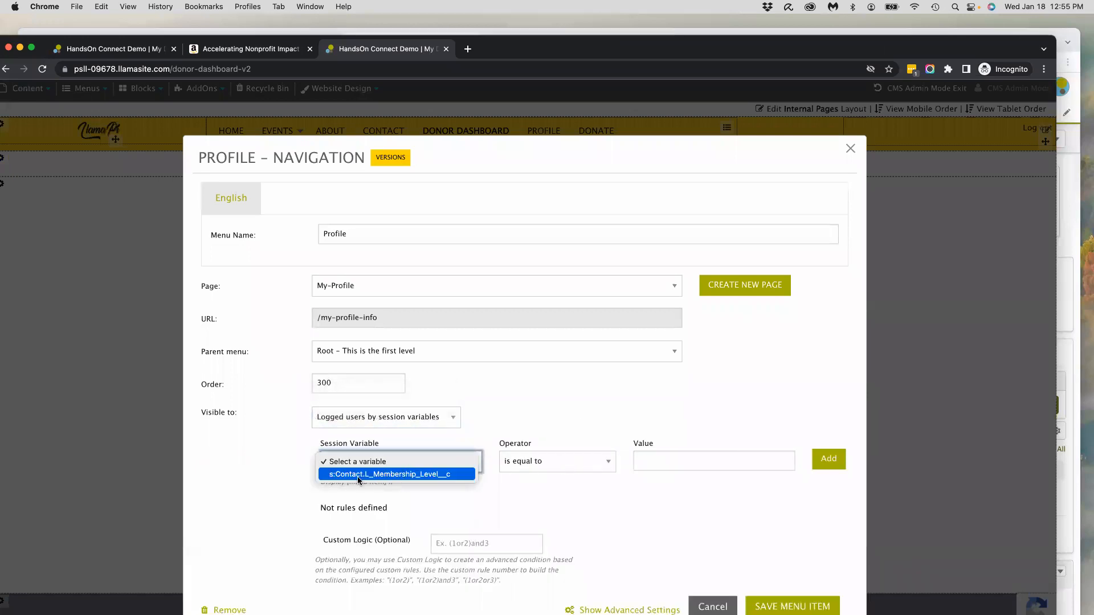
{"action": "left_click", "coordinate": [393, 475]}
{"action": "left_click", "coordinate": [669, 462]}
{"action": "type", "text": "member"}
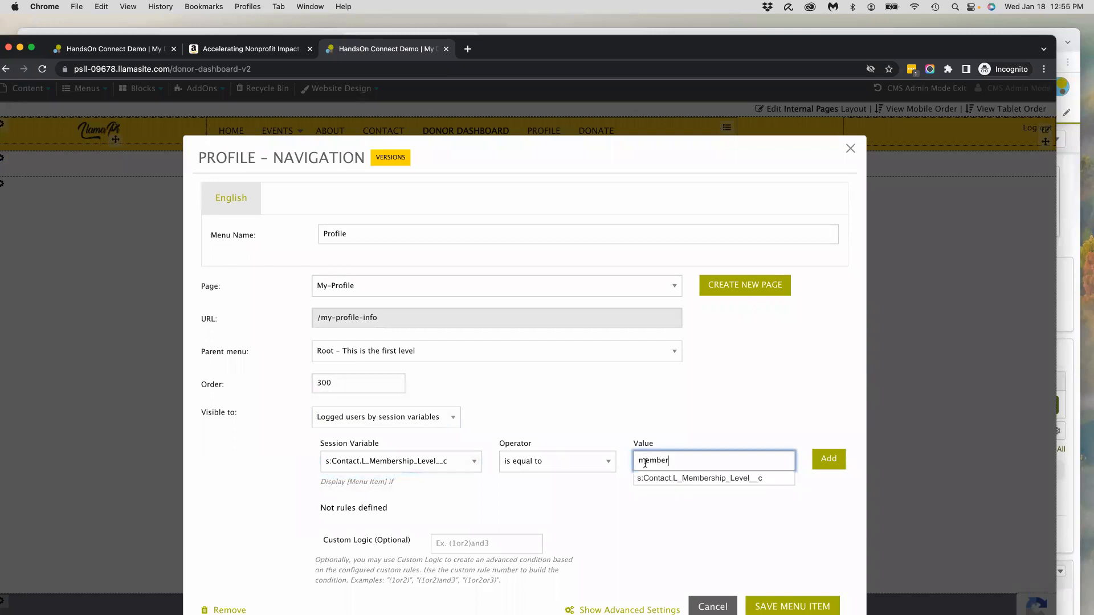
{"action": "left_click_drag", "start_coordinate": [646, 466], "coordinate": [628, 465]}
{"action": "type", "text": "M"}
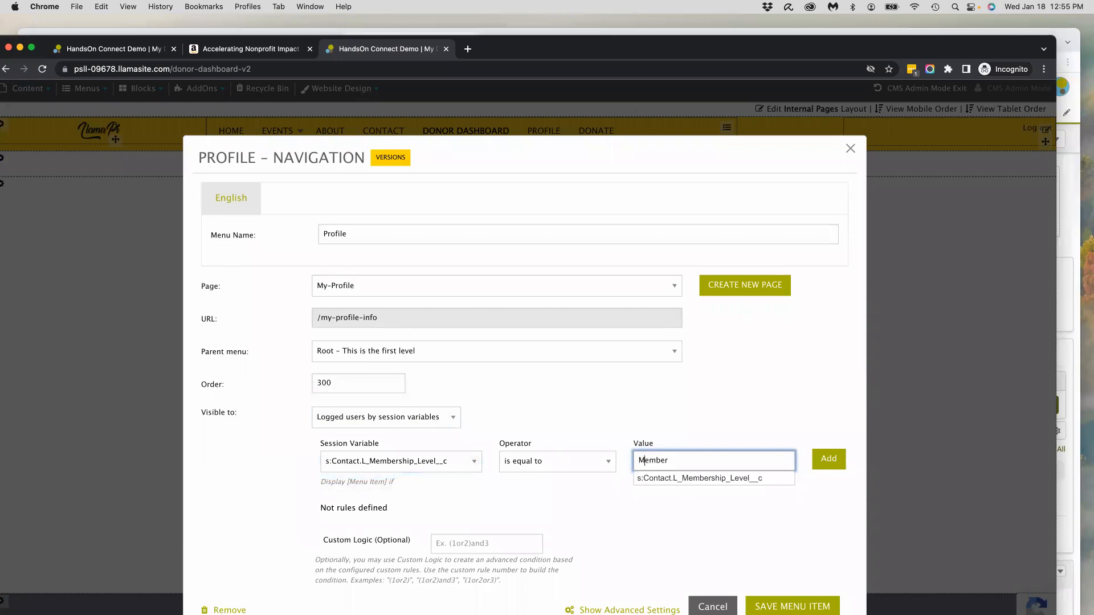
{"action": "left_click", "coordinate": [829, 459]}
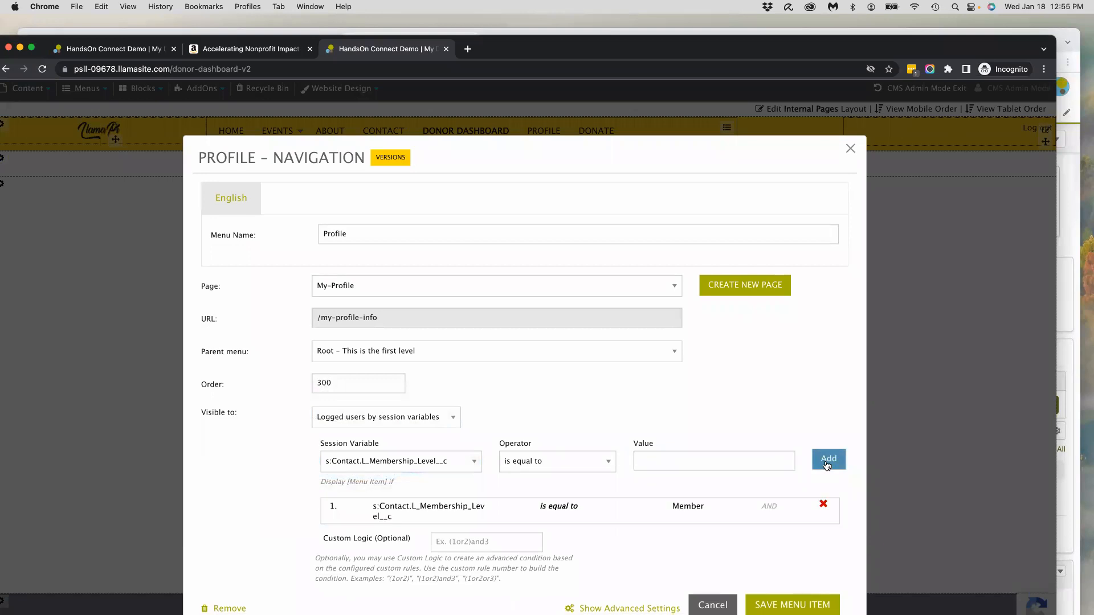
{"action": "left_click", "coordinate": [779, 601]}
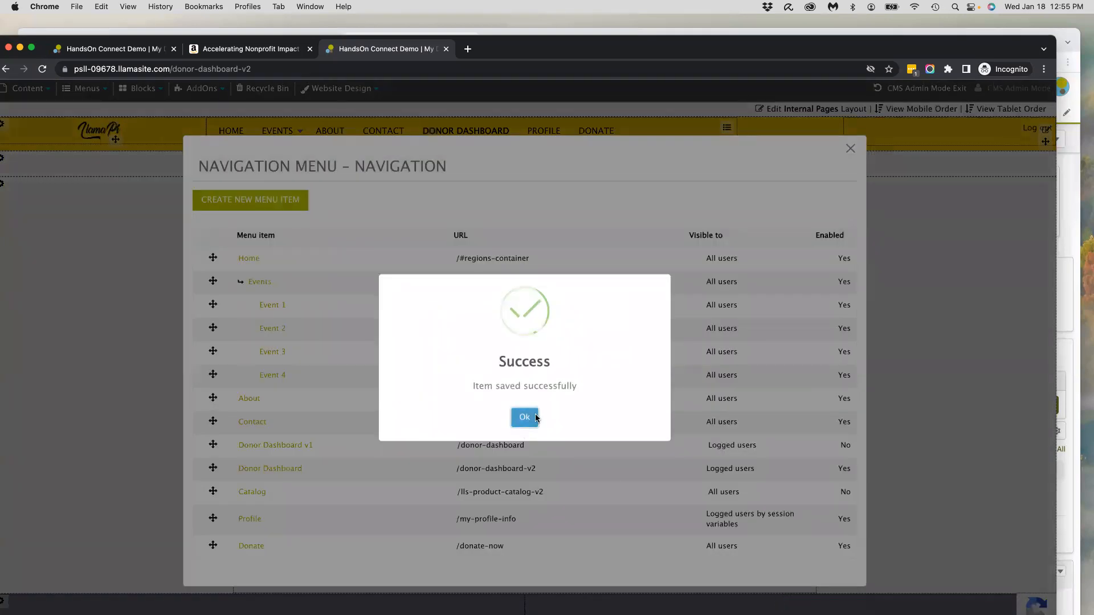
Step: Acknowledge the saved Profile menu item and close the navigation menu's item list to return to the donor dashboard page
{"action": "left_click", "coordinate": [522, 417]}
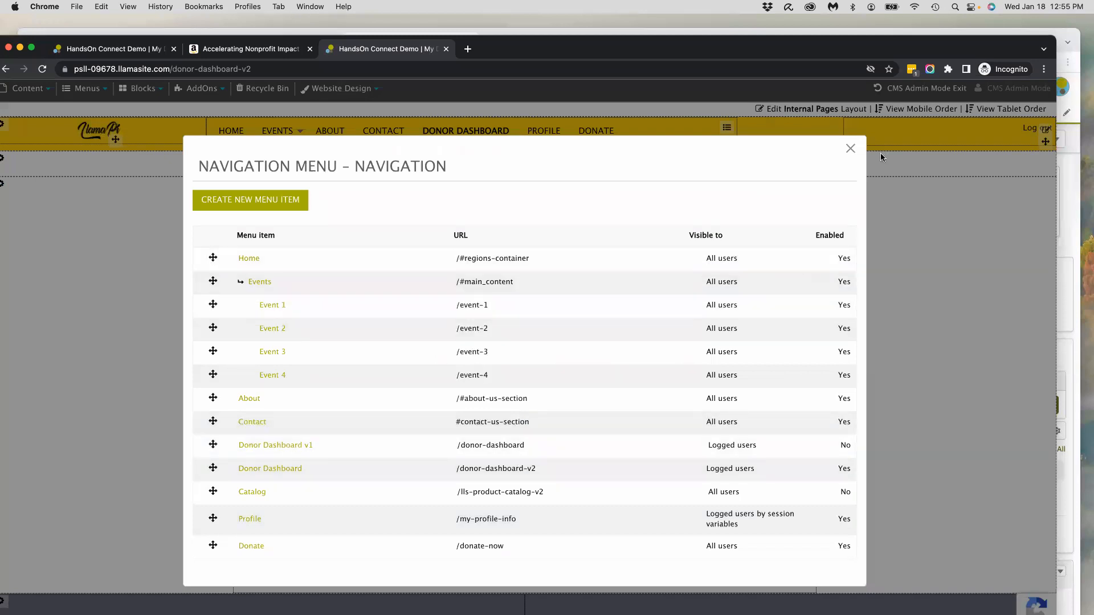
{"action": "left_click", "coordinate": [849, 148]}
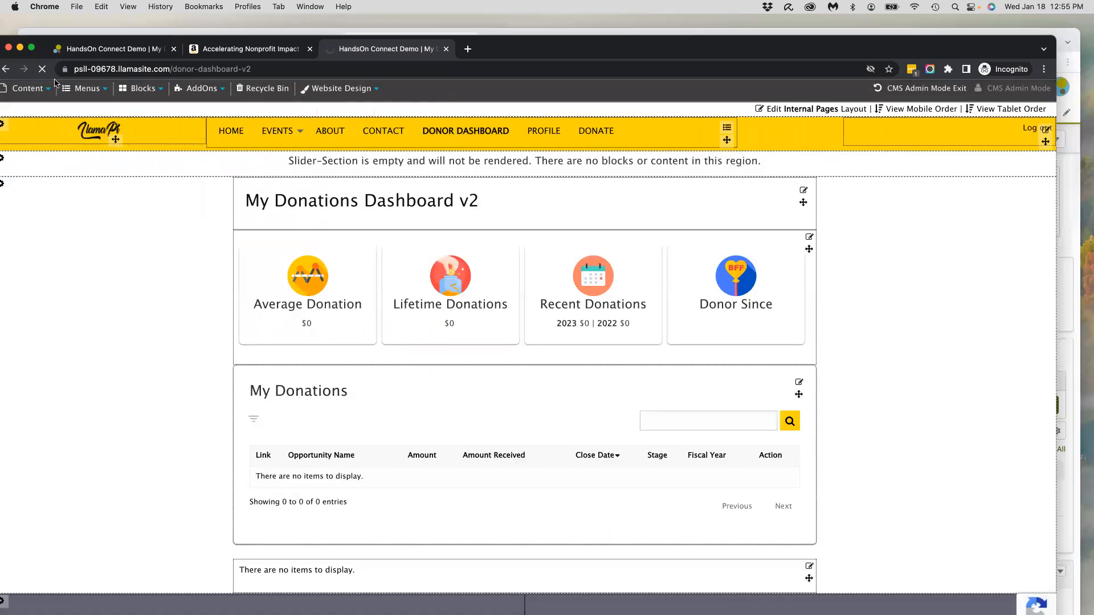
{"action": "left_click", "coordinate": [200, 88]}
{"action": "mouse_move", "coordinate": [251, 106]}
{"action": "mouse_move", "coordinate": [387, 128]}
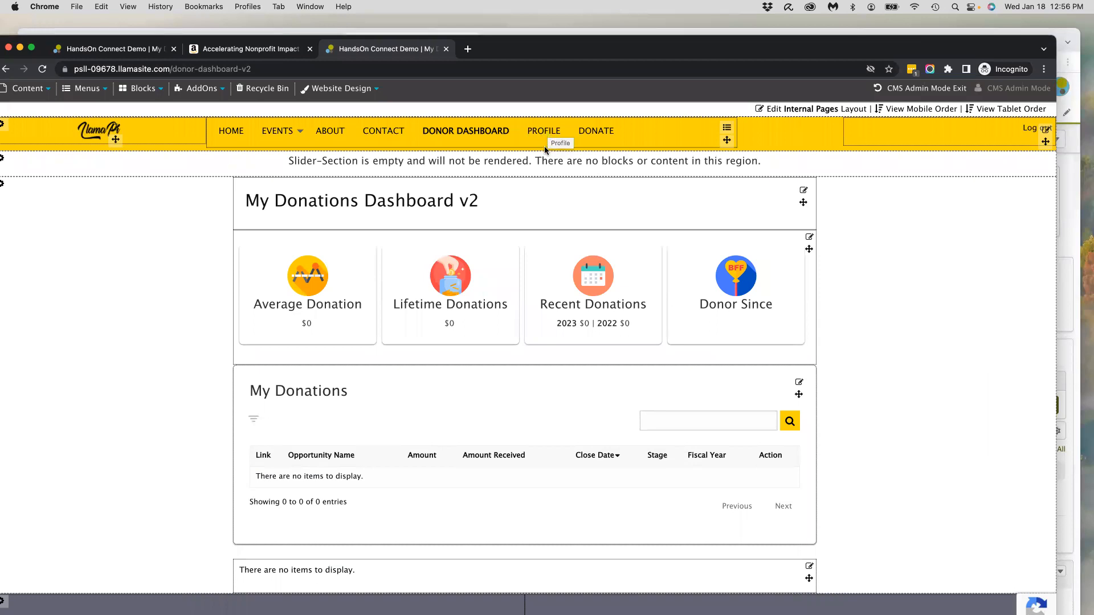
Step: Reopen the navigation menu's Profile item to review its session-variable visibility rule, and close it without changes
{"action": "left_click", "coordinate": [726, 127]}
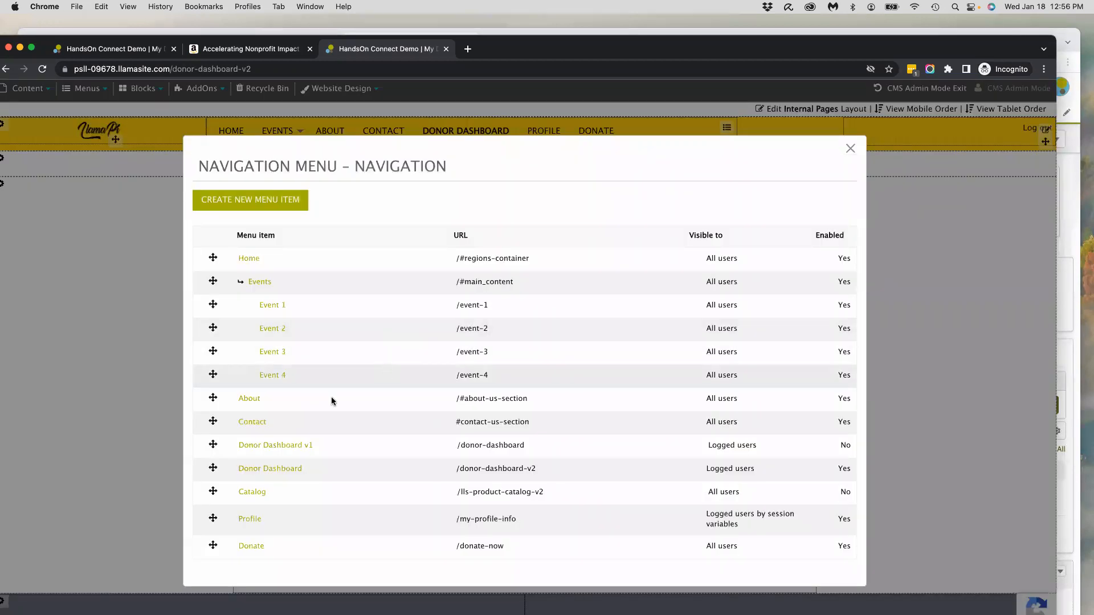
{"action": "left_click", "coordinate": [249, 519]}
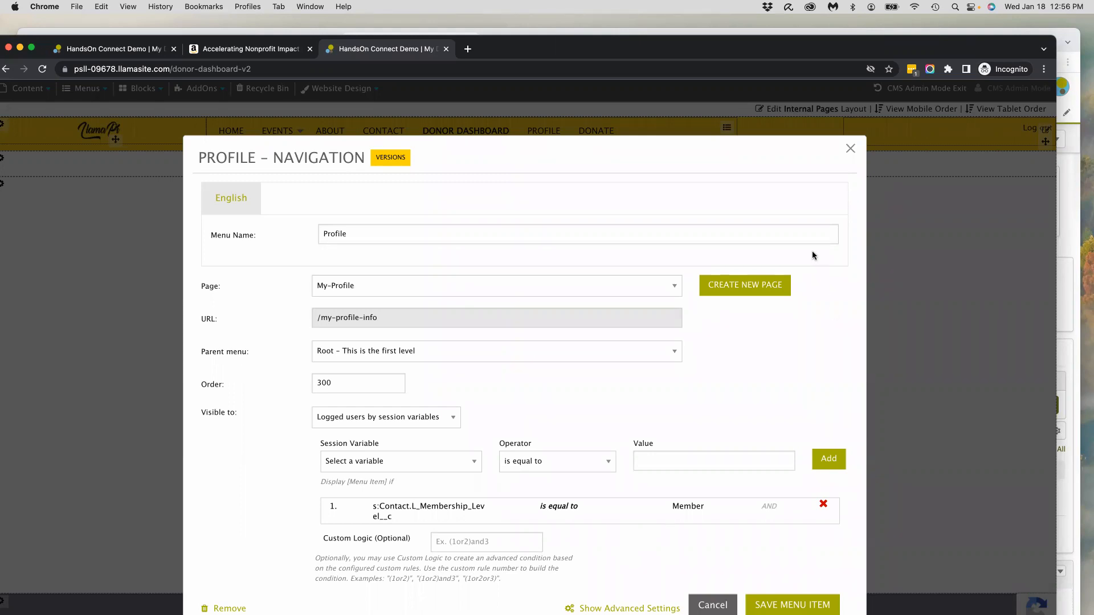
{"action": "left_click", "coordinate": [850, 148]}
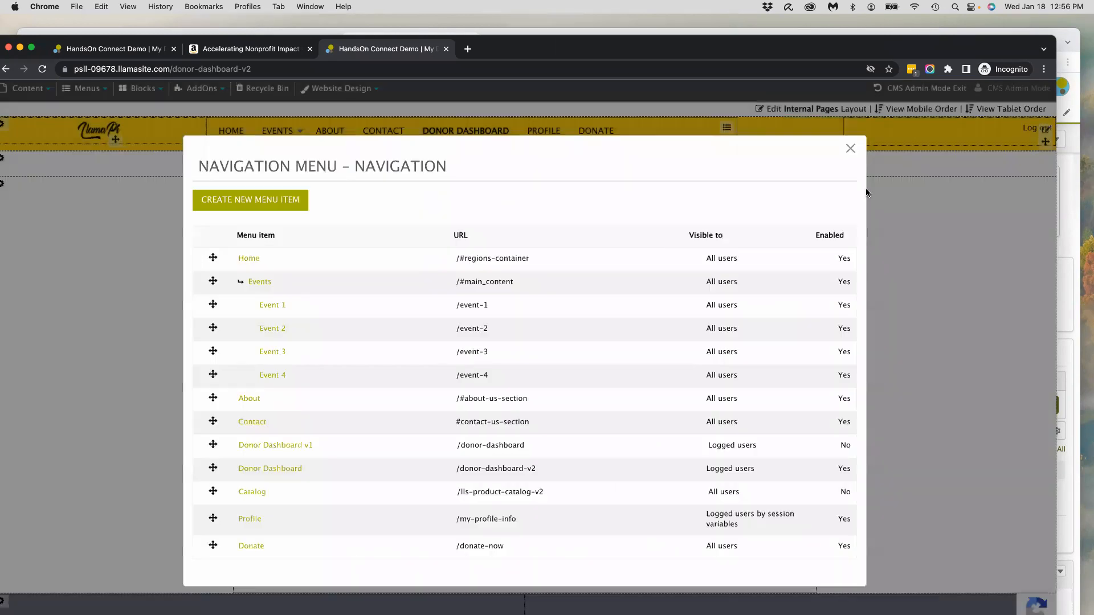
{"action": "left_click", "coordinate": [850, 149]}
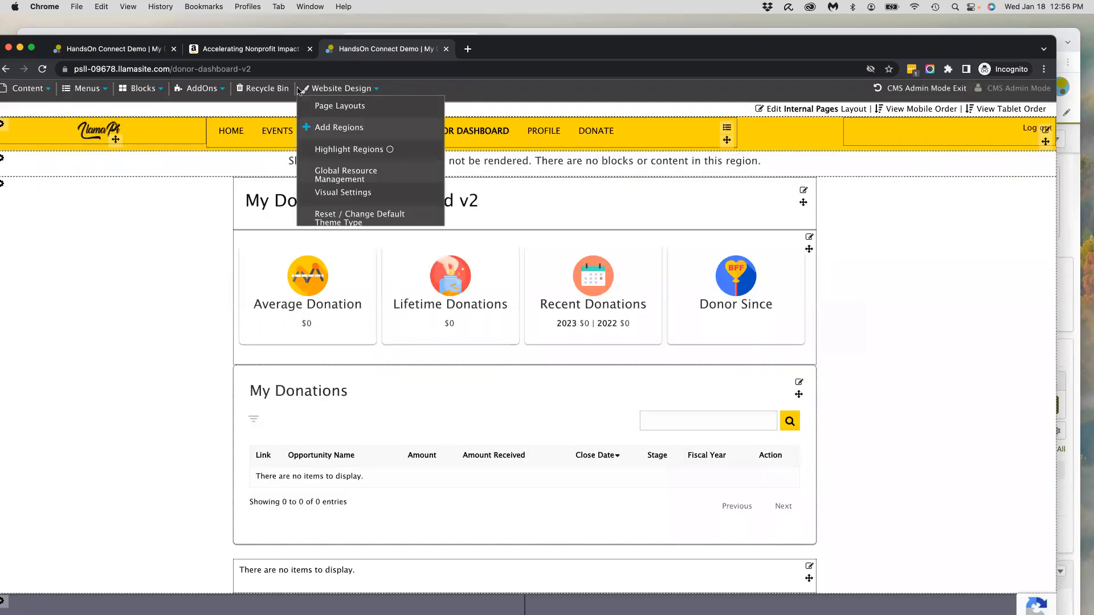
Step: Switch to the other browser window and bring up the 2023 LLS/HOC Webinar presentation in Google Slides
{"action": "left_click", "coordinate": [527, 30]}
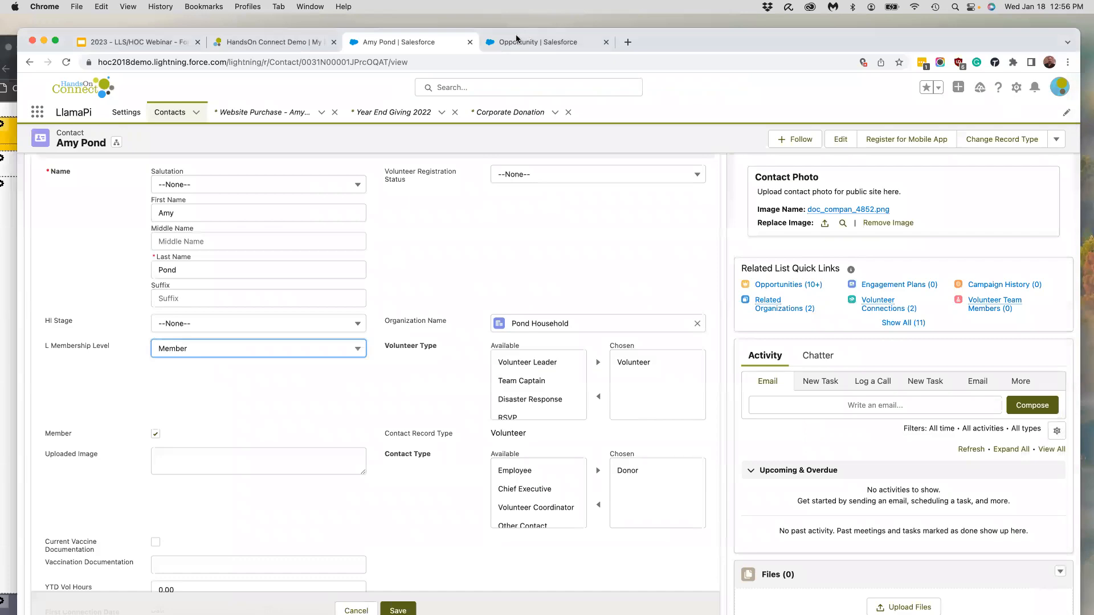
{"action": "left_click", "coordinate": [176, 40]}
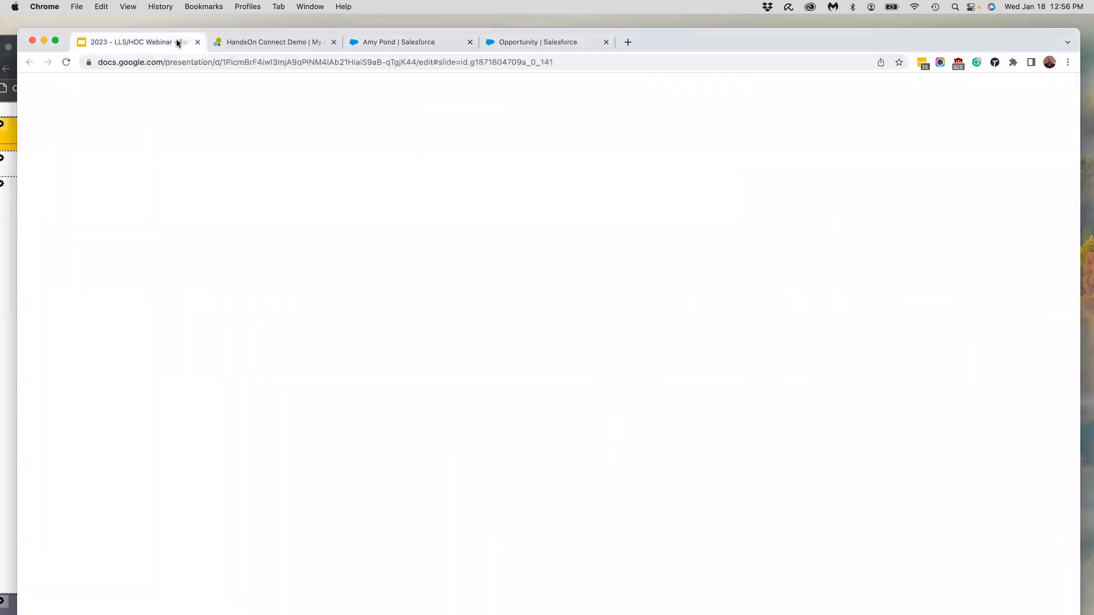